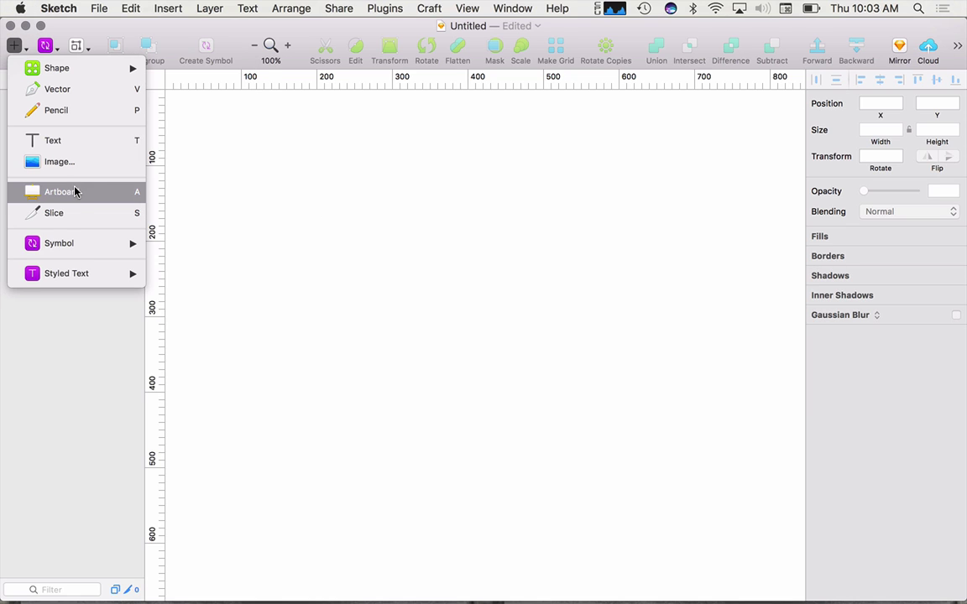
- Start a new artboard and browse the size presets for Apple Devices, Material Design, Responsive Web and Custom
click(74, 196)
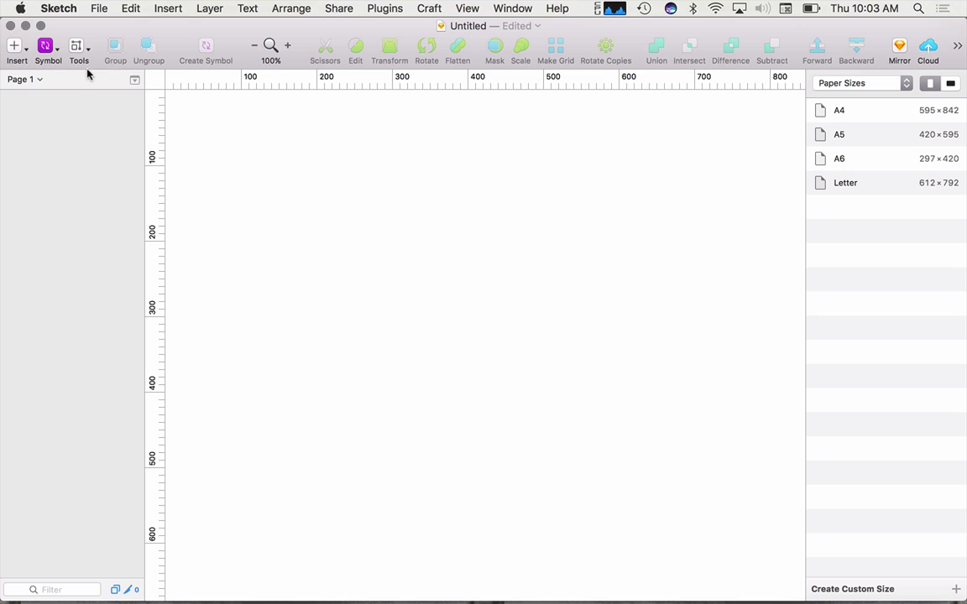
click(14, 46)
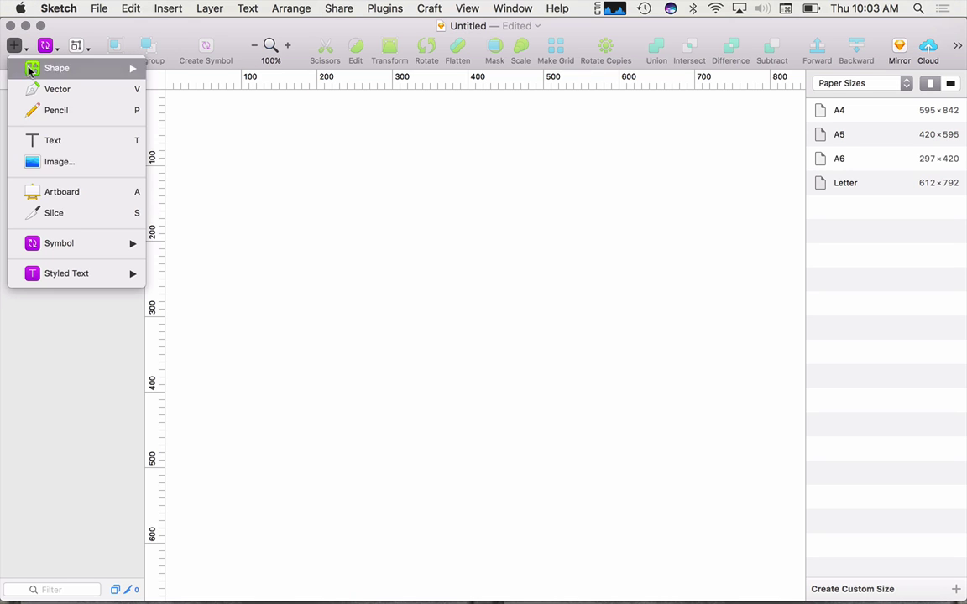
click(936, 304)
click(896, 83)
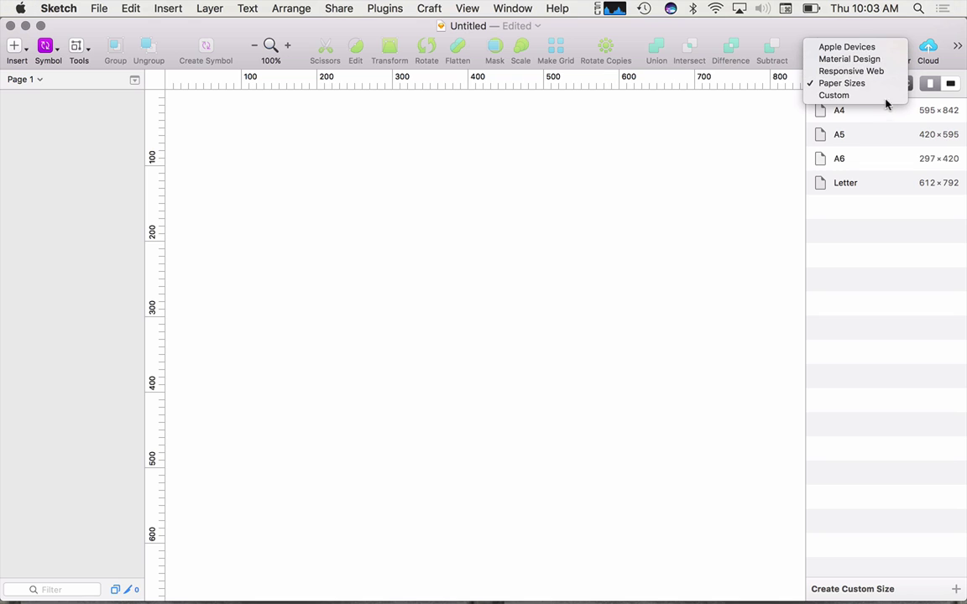
click(862, 47)
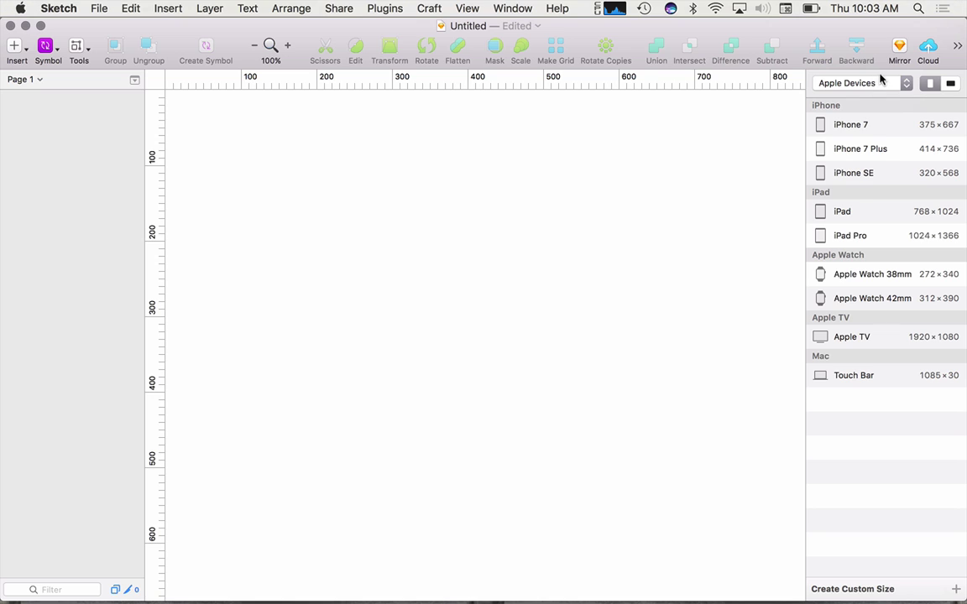
click(881, 87)
click(881, 93)
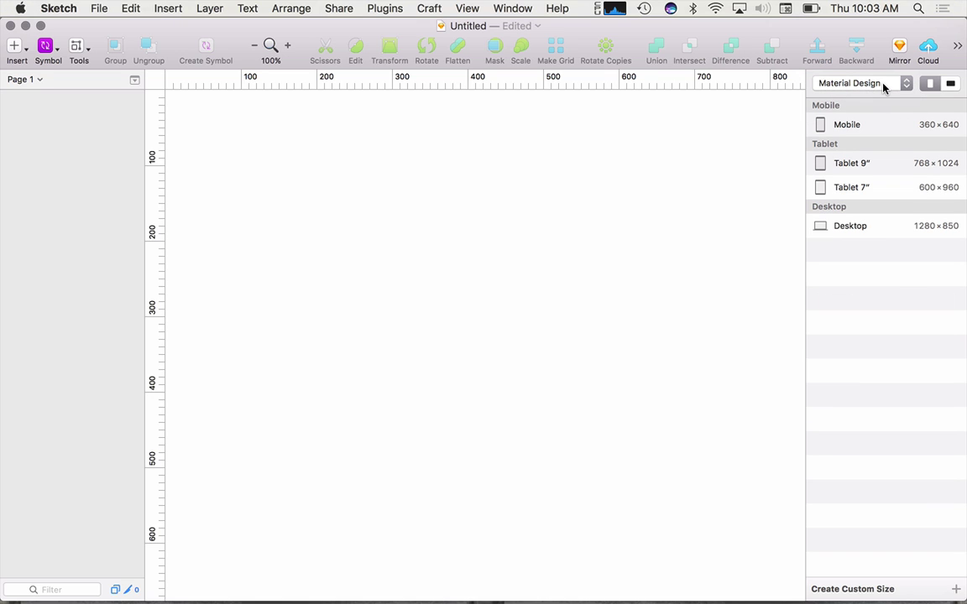
click(883, 87)
click(878, 93)
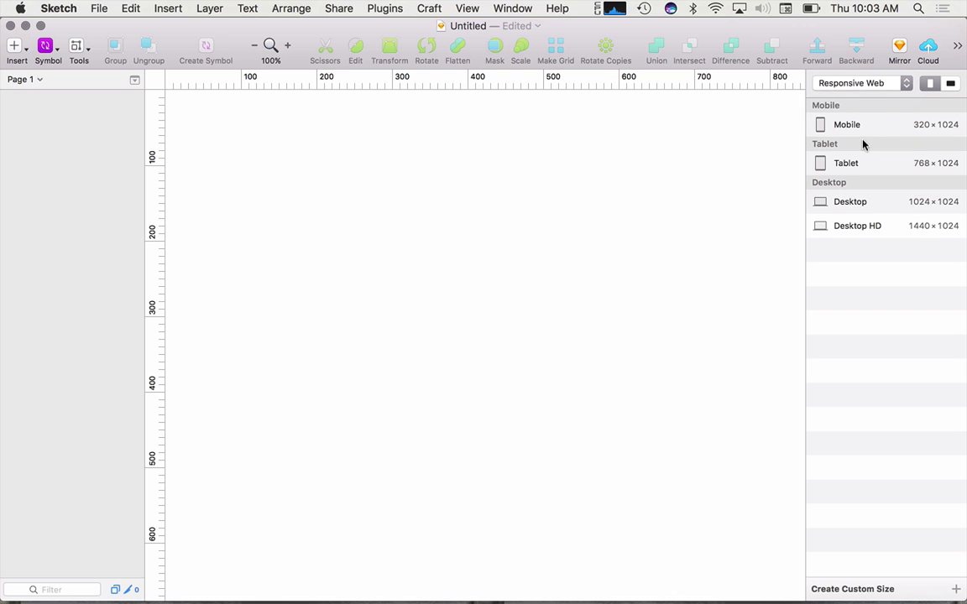
click(879, 84)
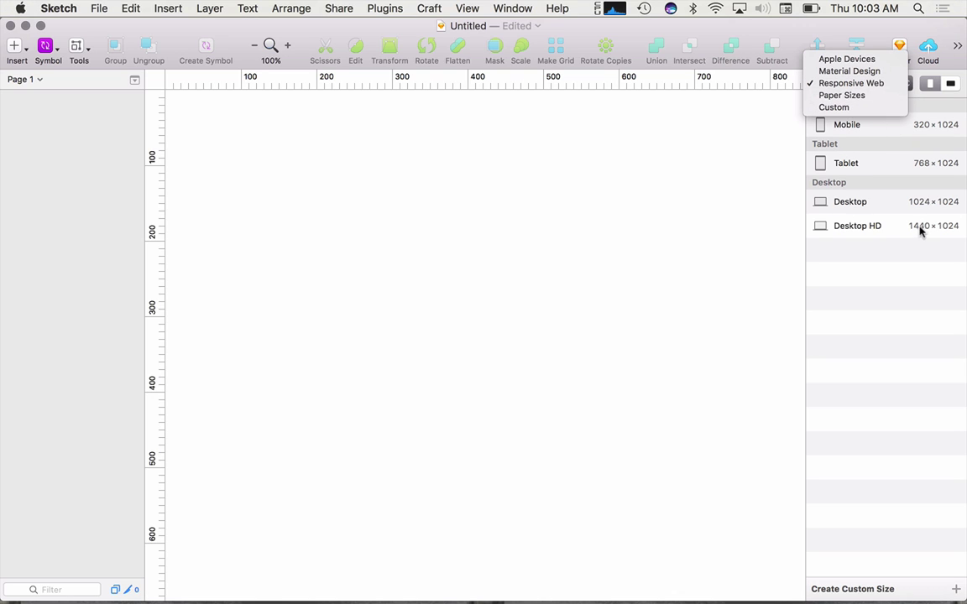
click(851, 108)
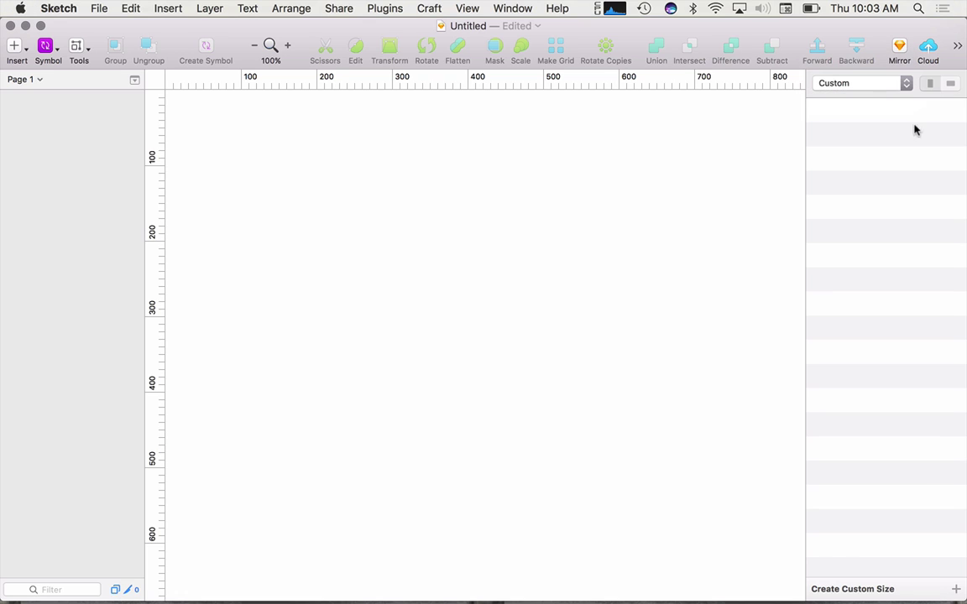
- Add a Desktop HD artboard (1440 × 1024) from the Responsive Web presets
click(883, 88)
click(853, 58)
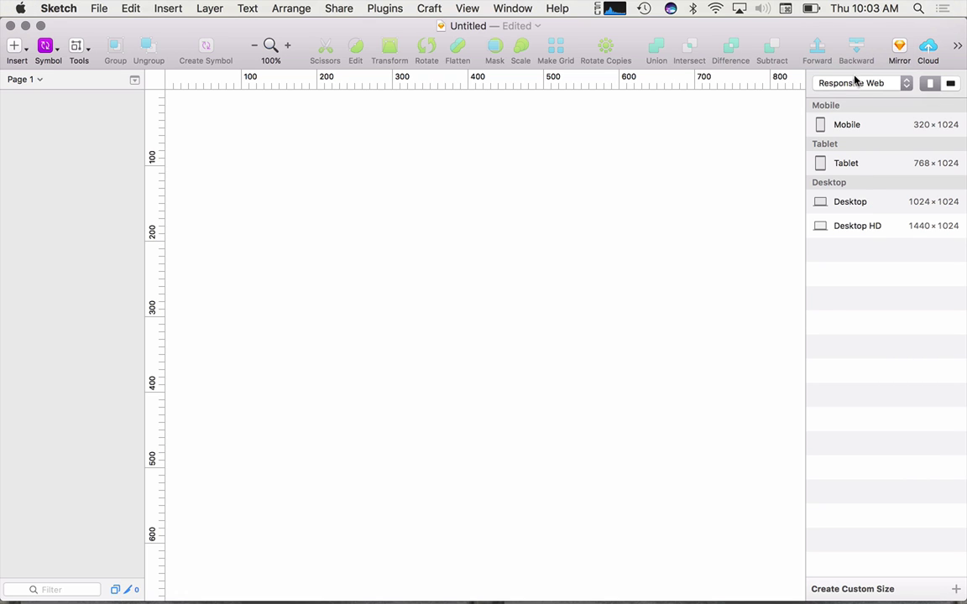
click(862, 228)
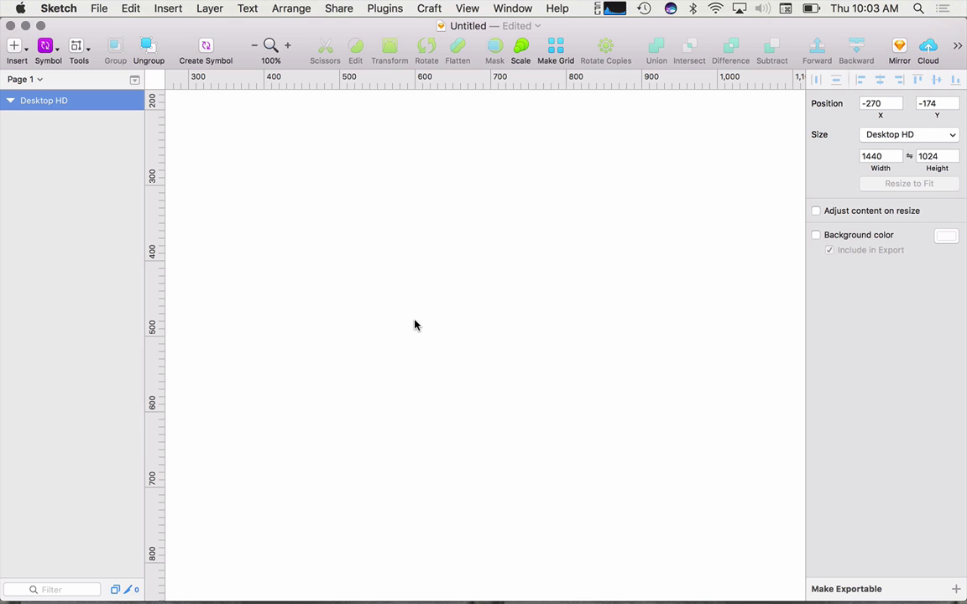
- Zoom and pan around the Desktop HD artboard, ending with the whole artboard fitted in view
scroll(415, 323, down, 1)
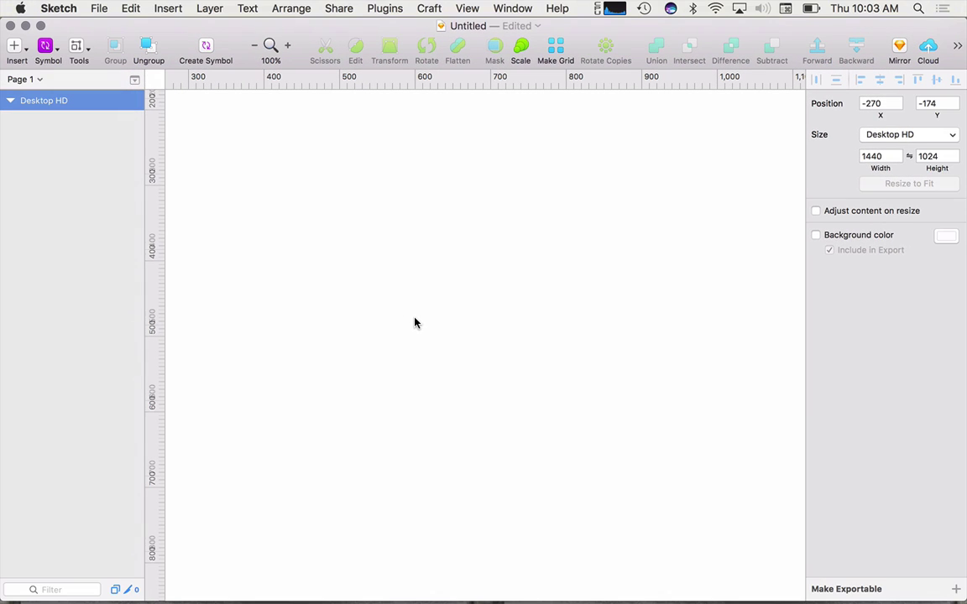
scroll(414, 323, down, 5)
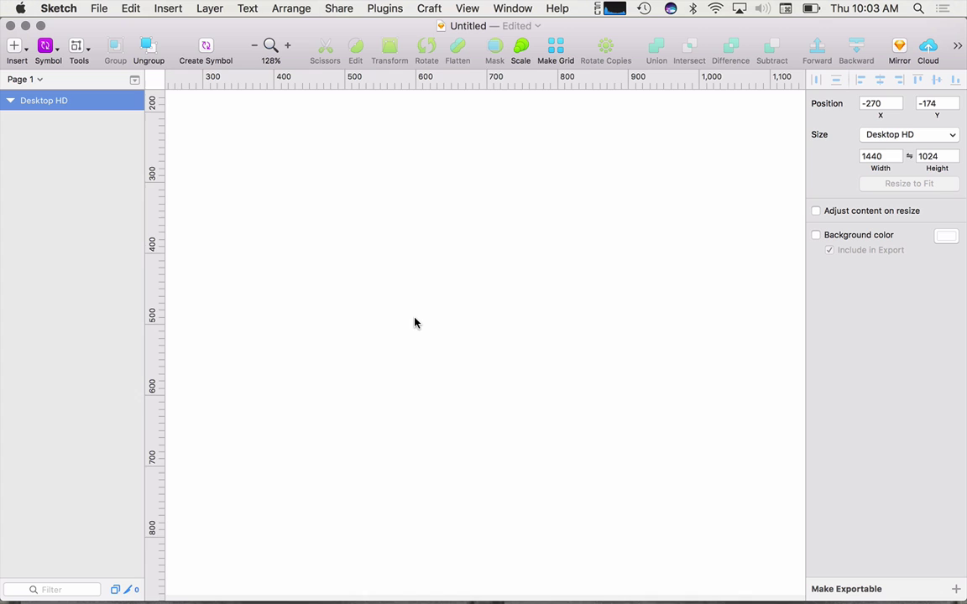
scroll(414, 323, up, 3)
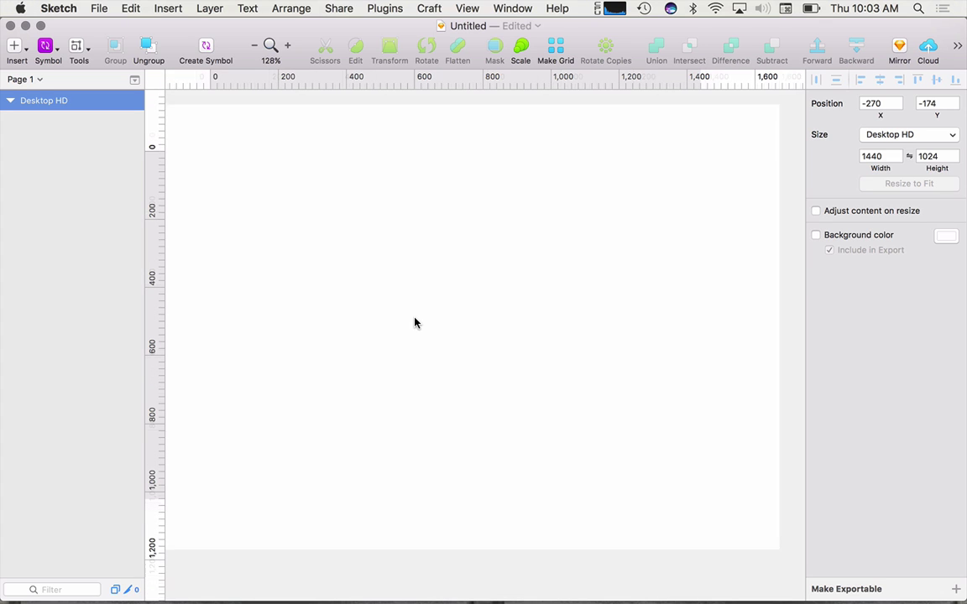
scroll(414, 323, up, 3)
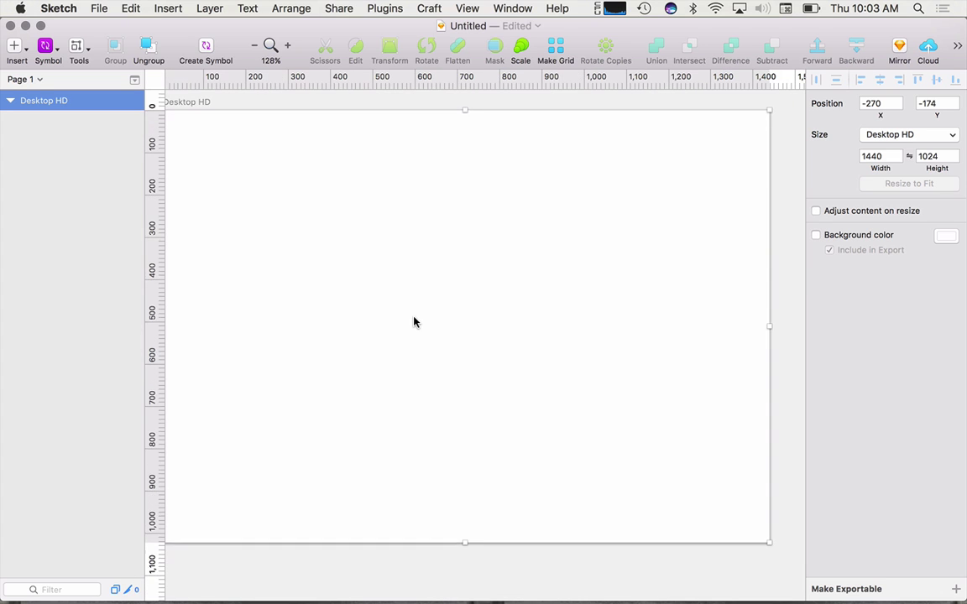
scroll(414, 324, down, 2)
scroll(415, 323, up, 3)
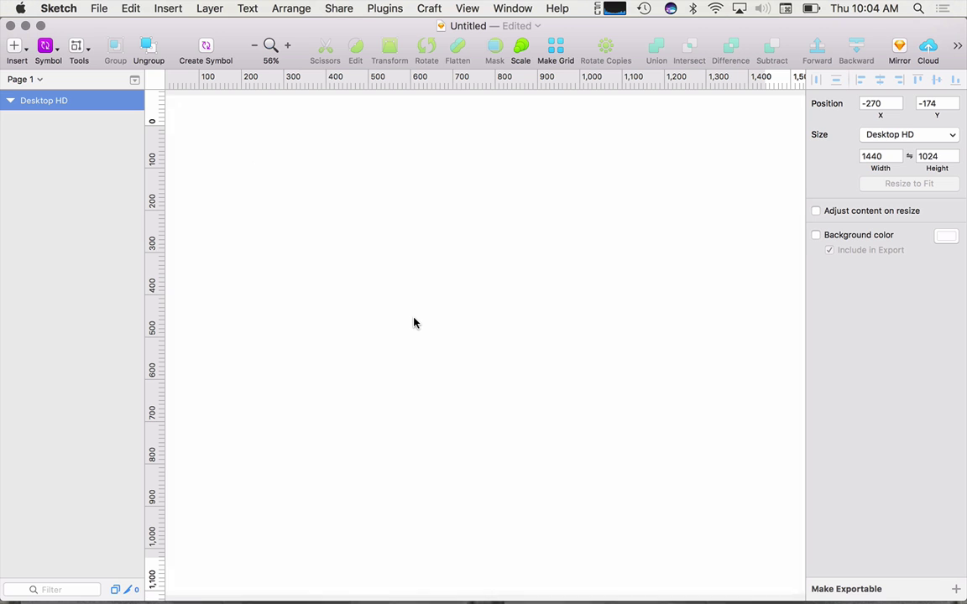
scroll(414, 324, down, 3)
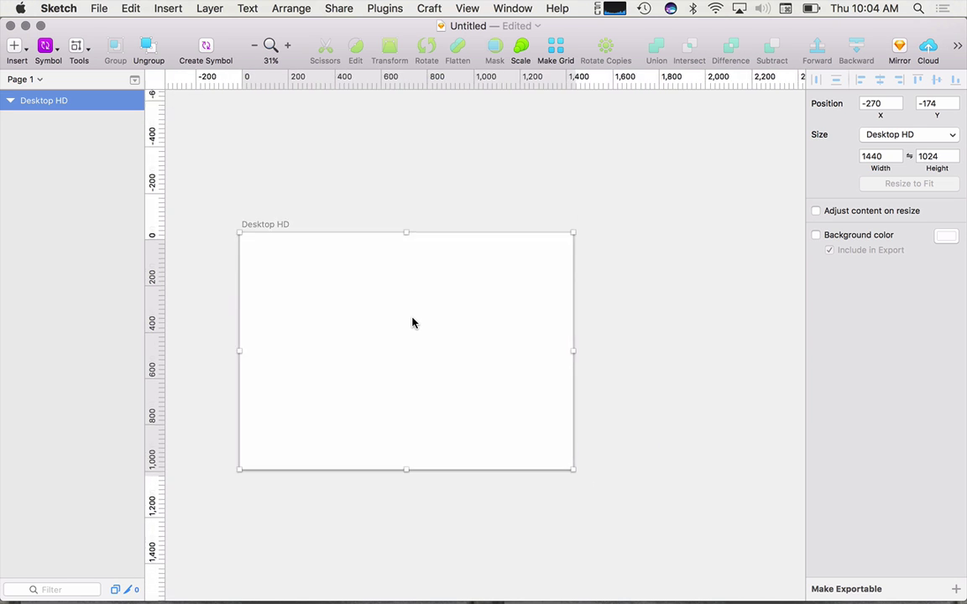
scroll(412, 323, down, 3)
scroll(412, 323, left, 2)
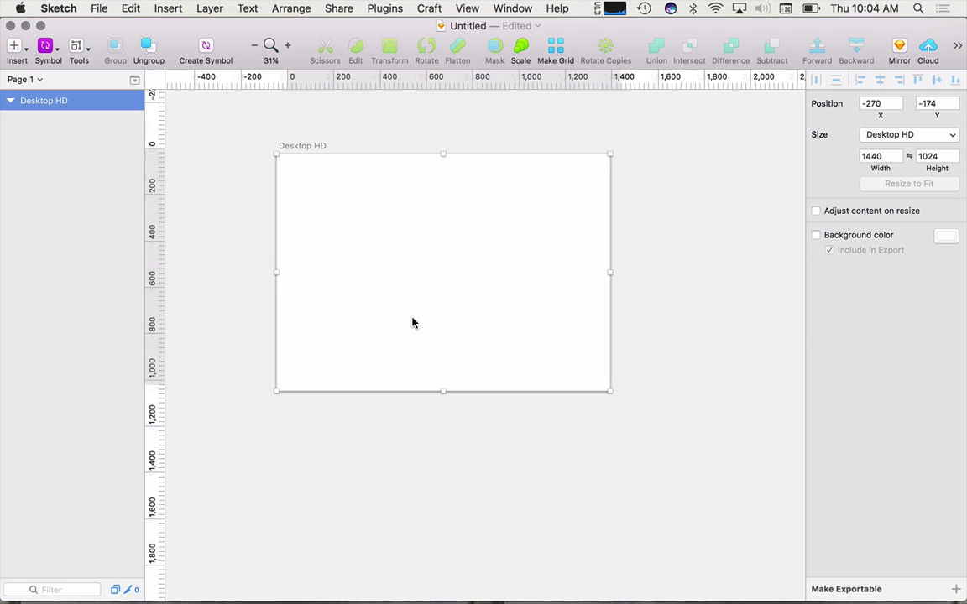
scroll(412, 324, left, 2)
scroll(412, 323, down, 2)
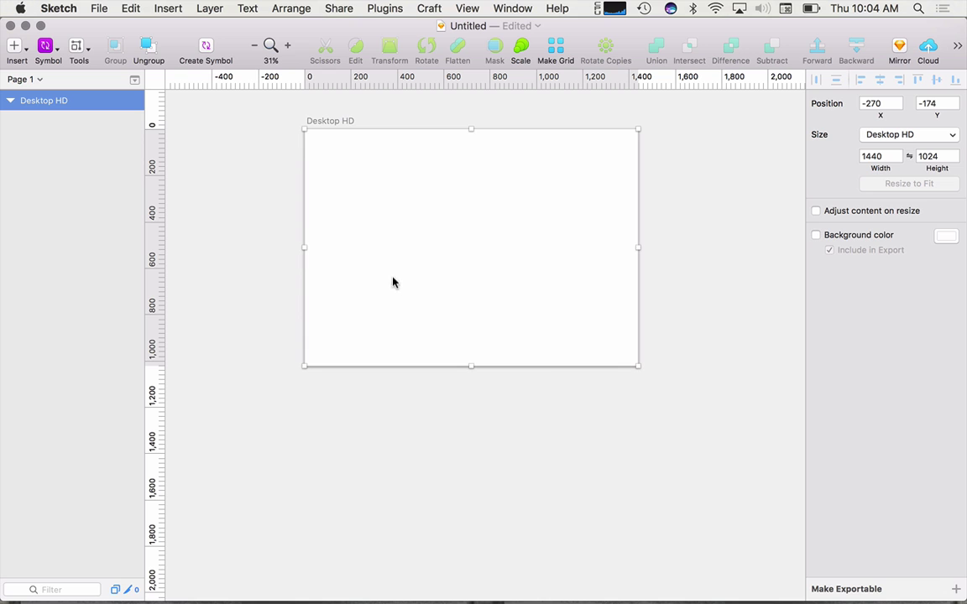
drag(304, 261, 289, 309)
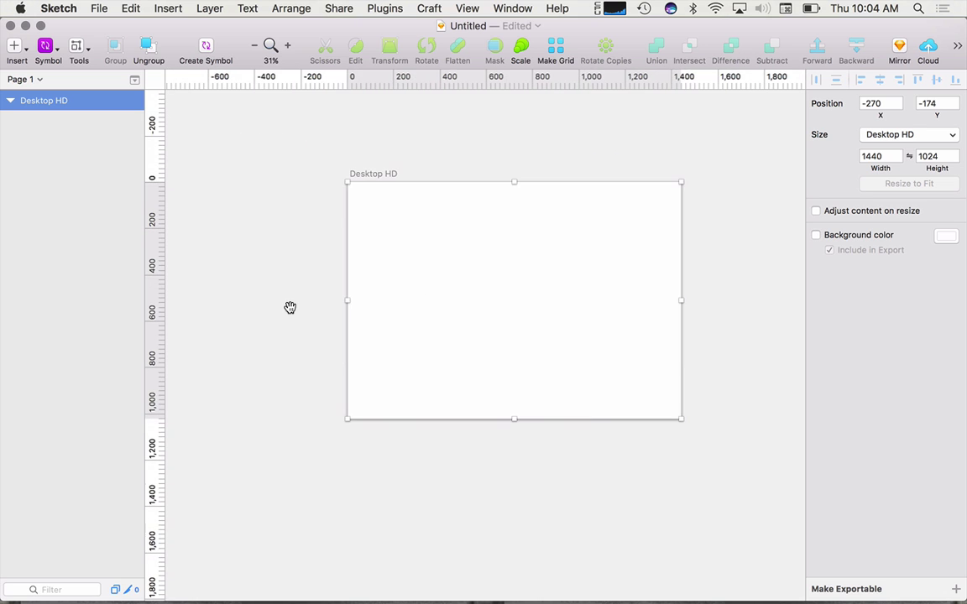
drag(268, 155, 273, 186)
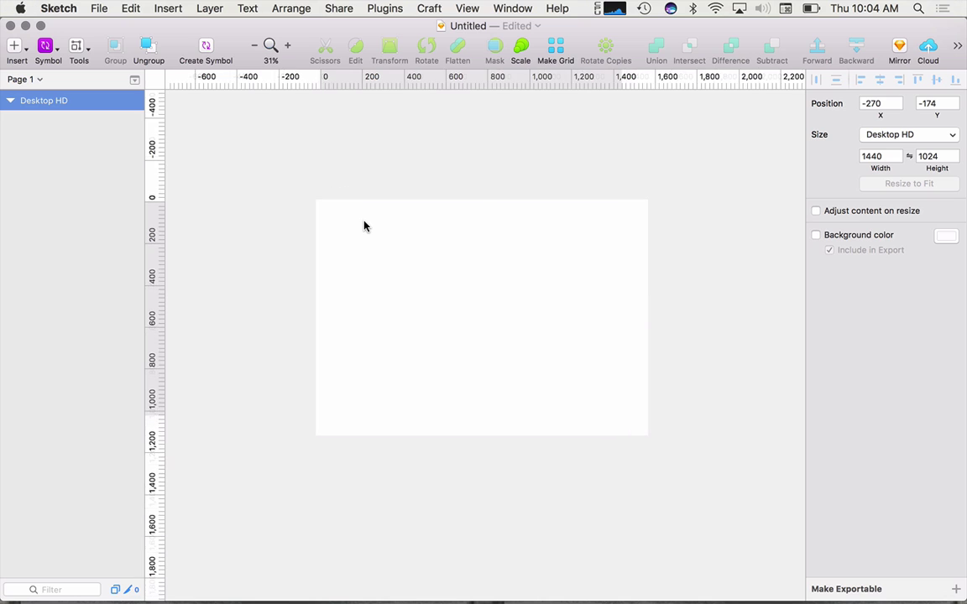
scroll(364, 225, up, 5)
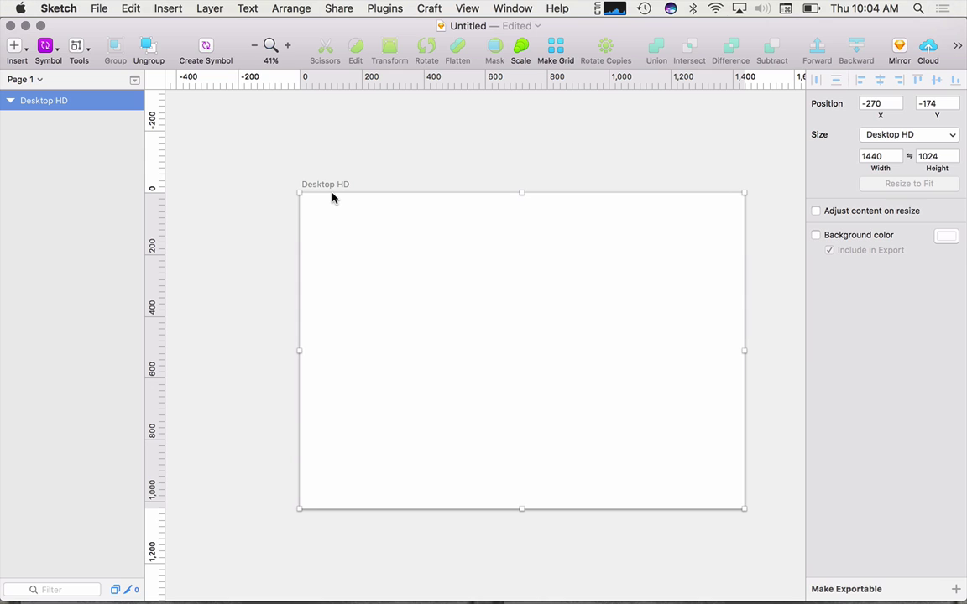
key(super+1)
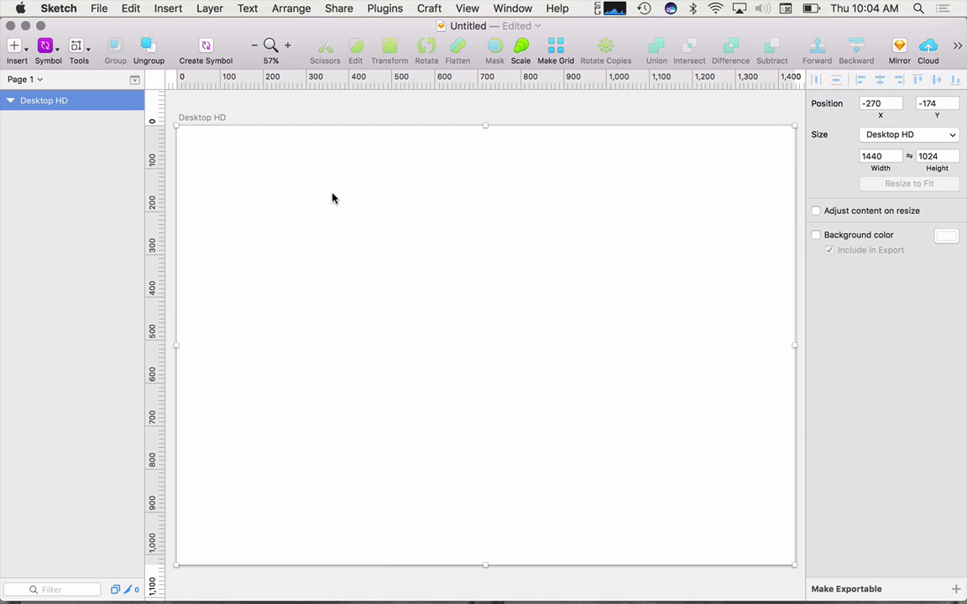
- Draw a custom artboard about 167 × 204 over the Desktop HD artboard and zoom to it
key(a)
drag(246, 216, 320, 304)
key(super+2)
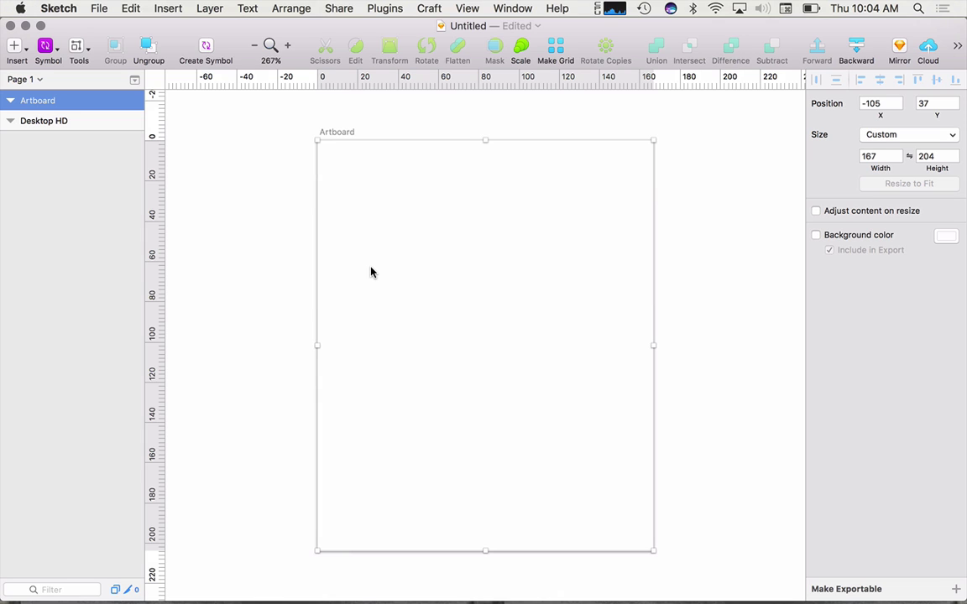
- Switch the zoom between all content and actual size, and center the view on the small selected artboard
key(super+1)
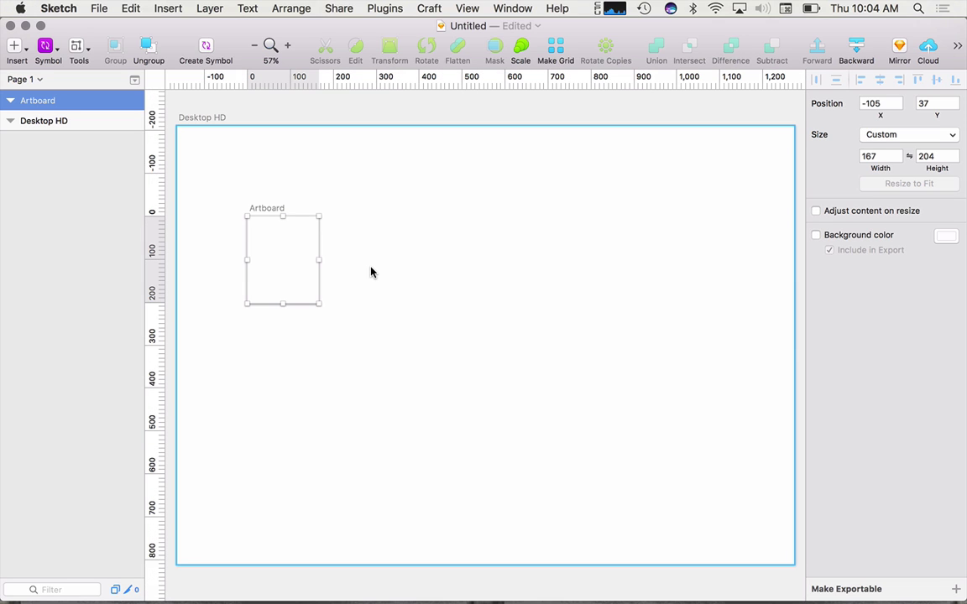
key(super+0)
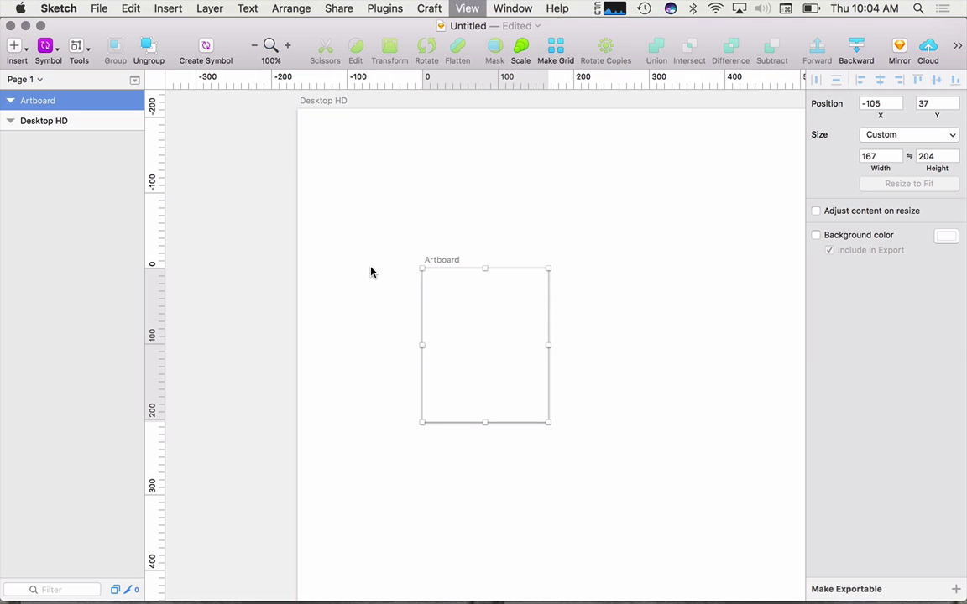
key(super+0)
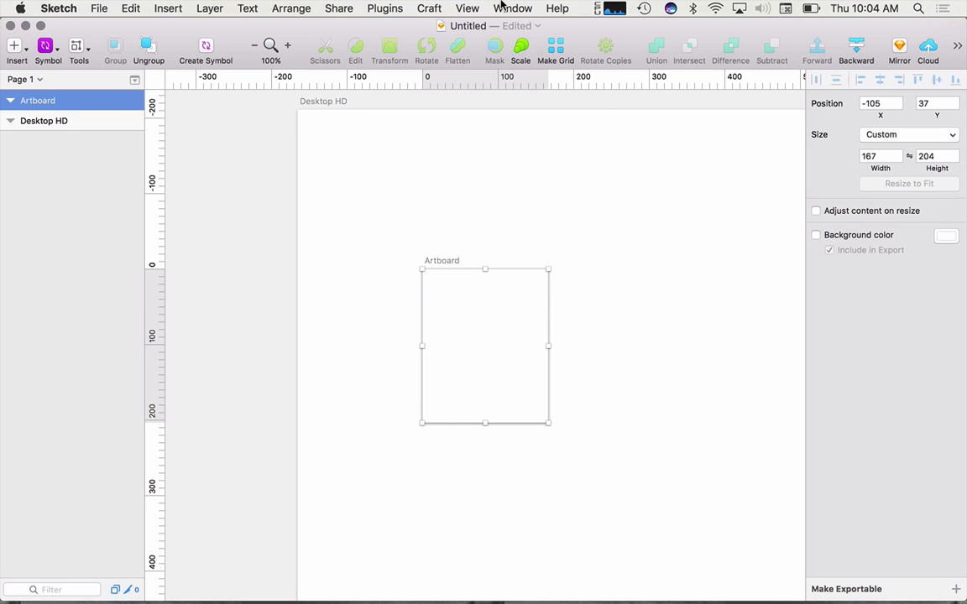
click(468, 7)
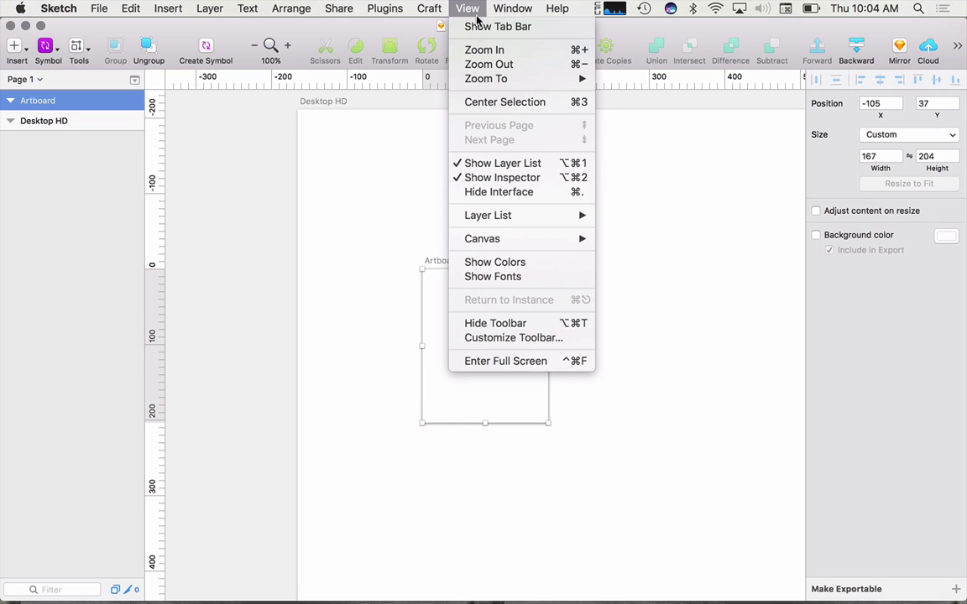
click(527, 102)
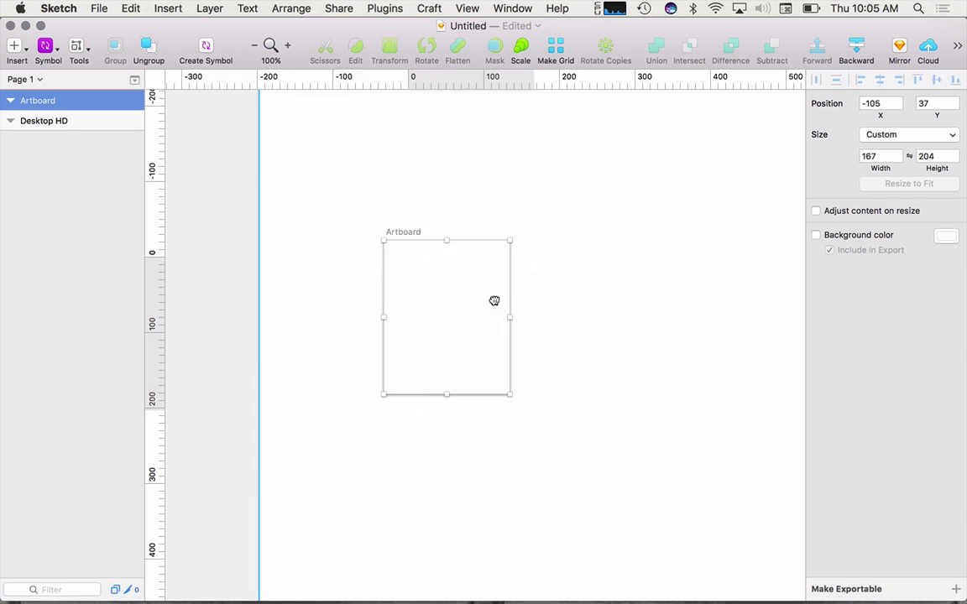
scroll(612, 345, right, 10)
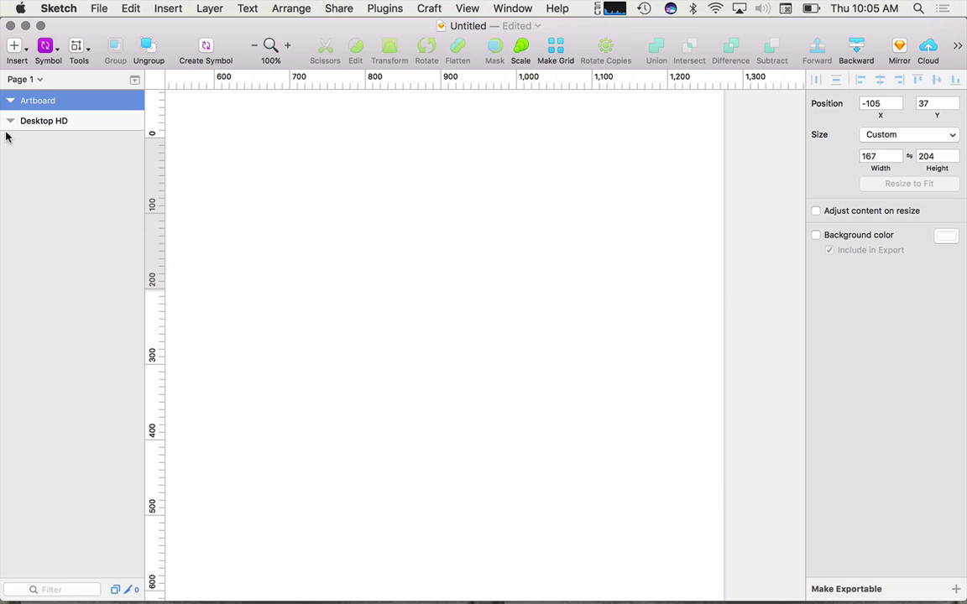
key(super+3)
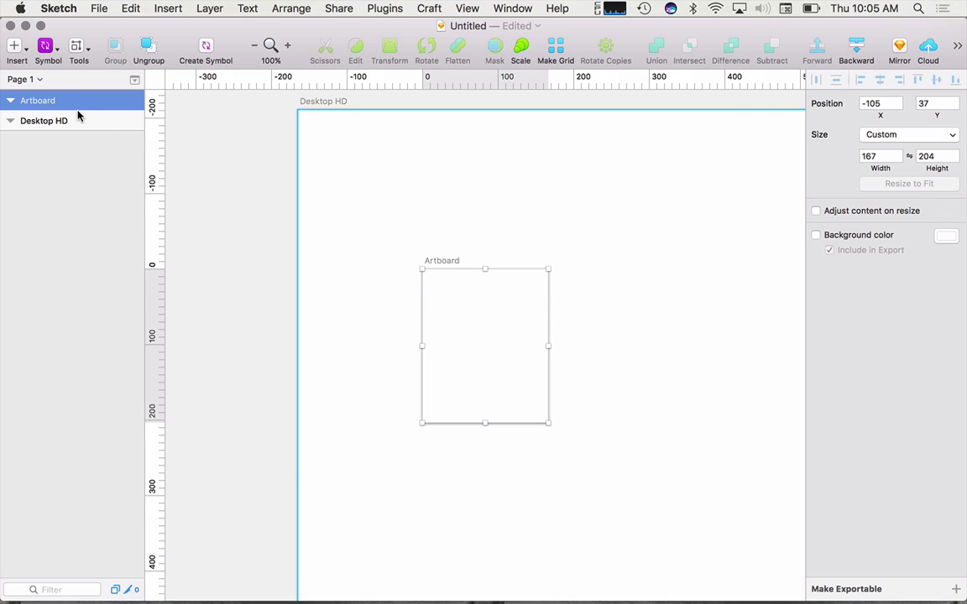
- Delete the small artboard lying over the Desktop HD artboard
right_click(79, 100)
click(100, 175)
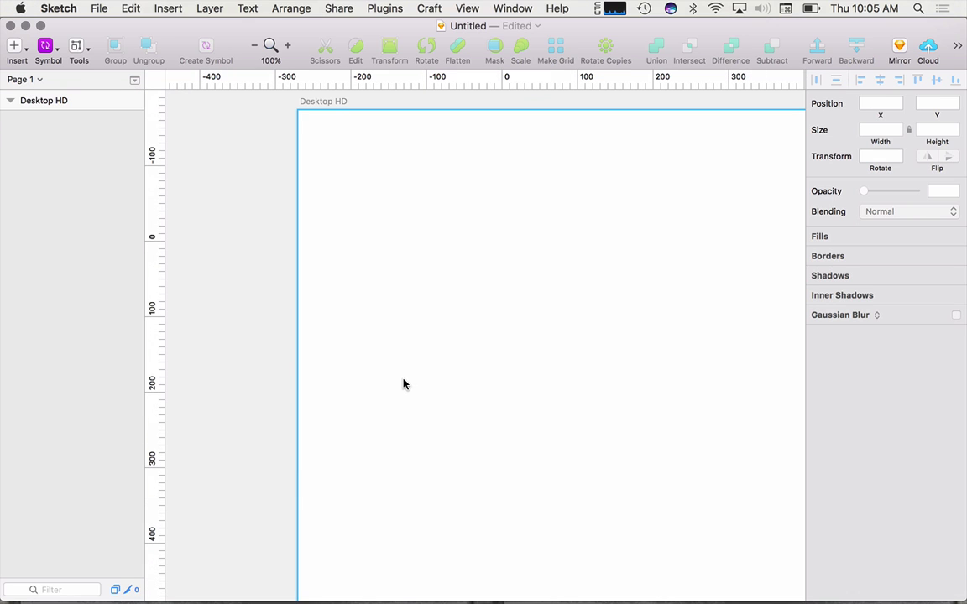
key(super+1)
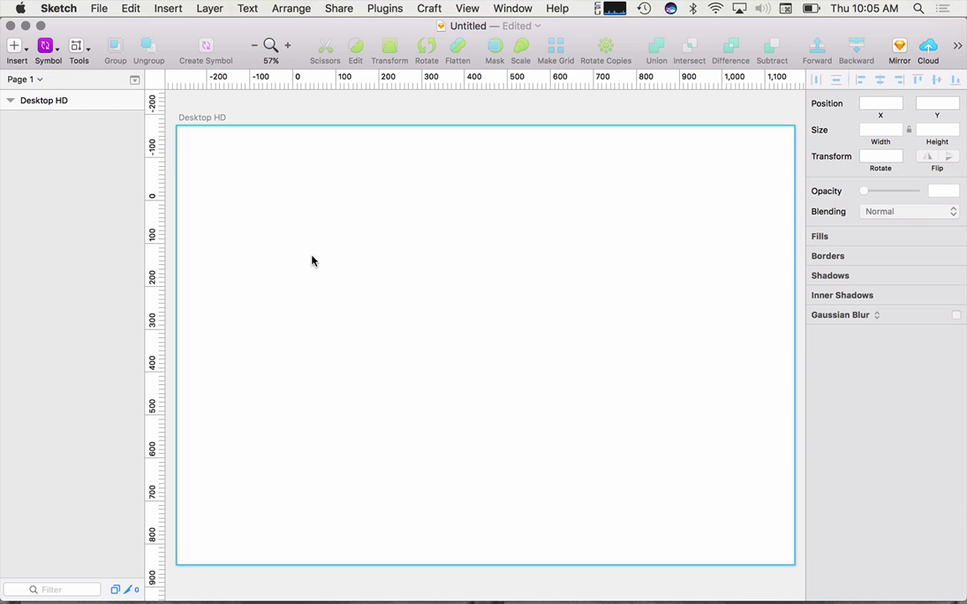
- Extend the Desktop HD artboard downward to a height of about 2929, keeping its width at 1440
scroll(340, 334, down, 6)
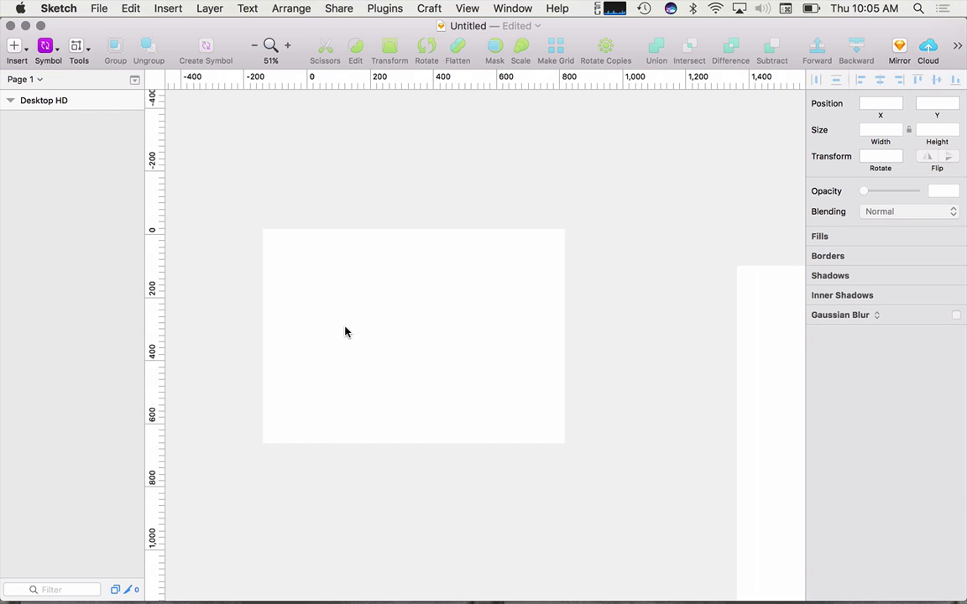
click(291, 253)
scroll(668, 375, down, 5)
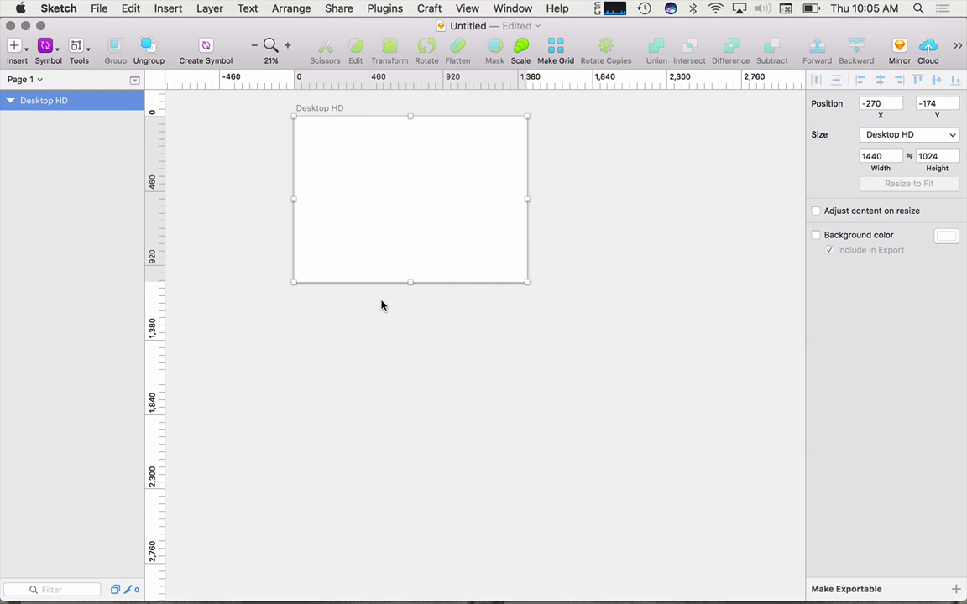
drag(406, 283, 403, 590)
scroll(646, 336, up, 5)
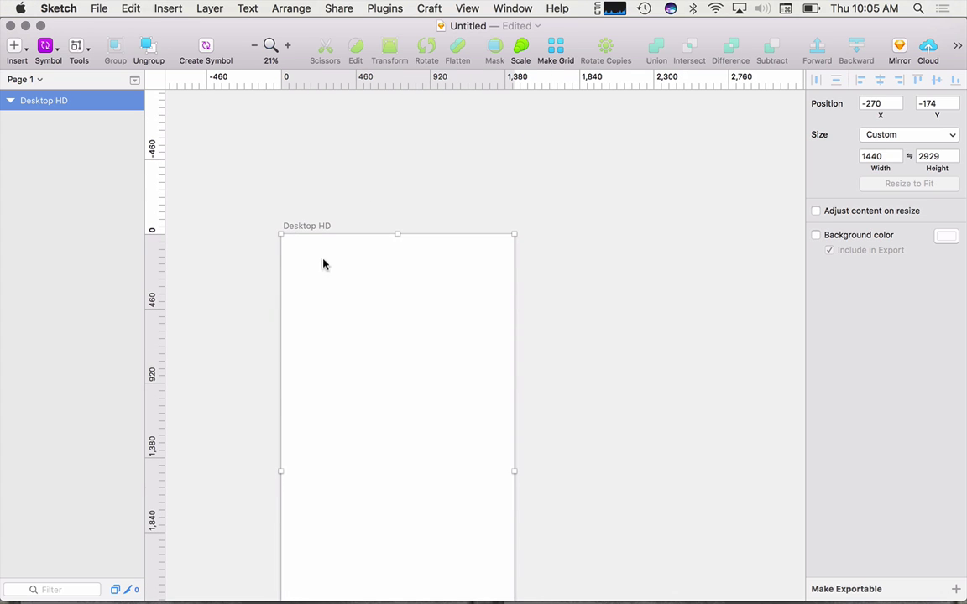
- Rename the Desktop HD artboard to "Style Guide"
double_click(39, 101)
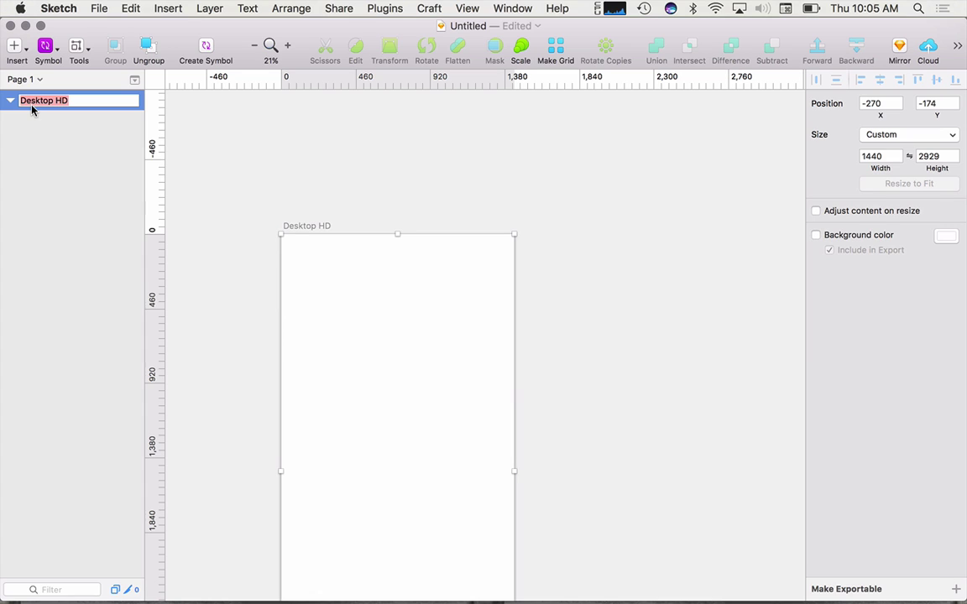
text(Style Guide)
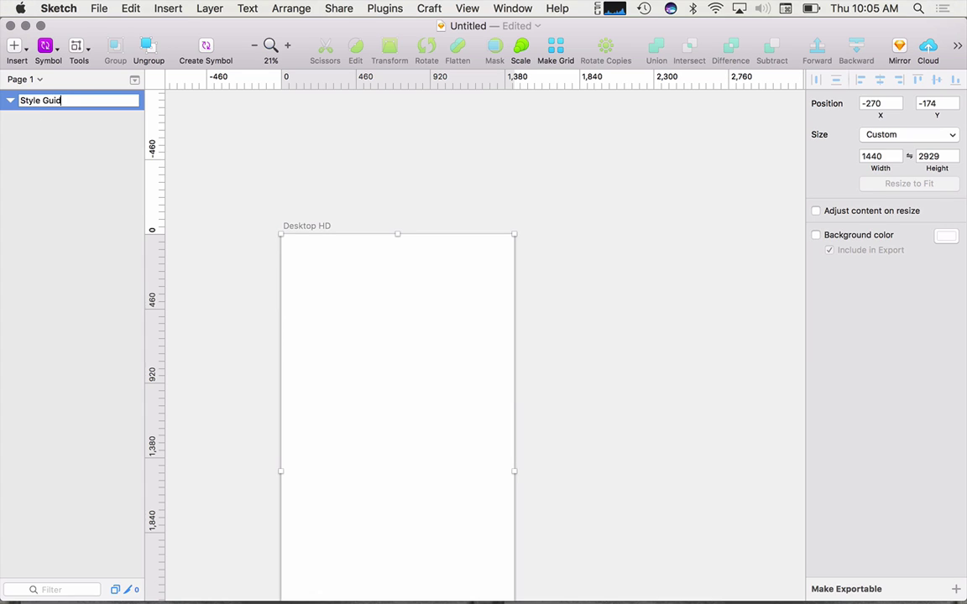
key(Return)
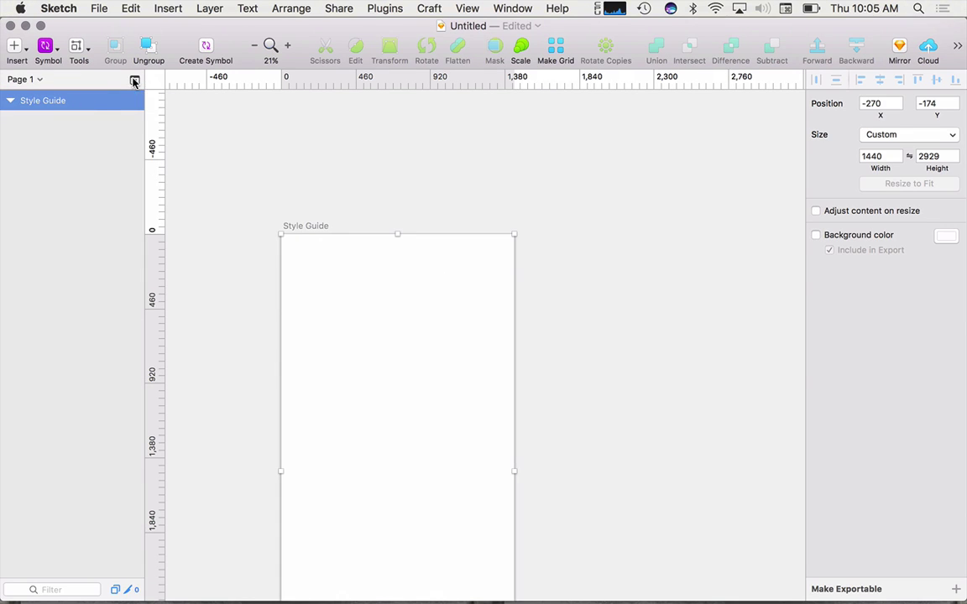
- Show the page list, rename Page 1 to "Frontend Framework", and clear the artboard selection
click(133, 80)
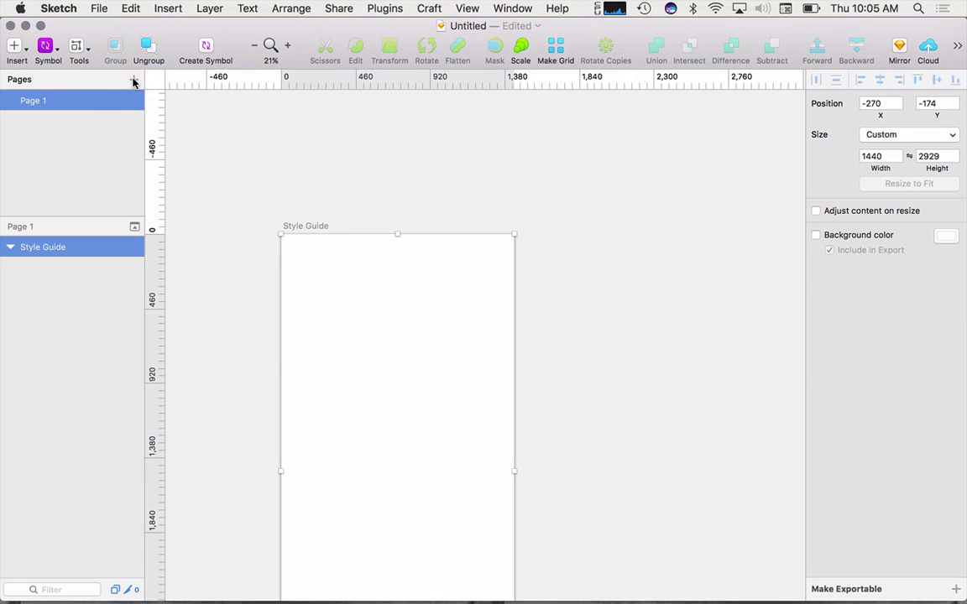
double_click(43, 100)
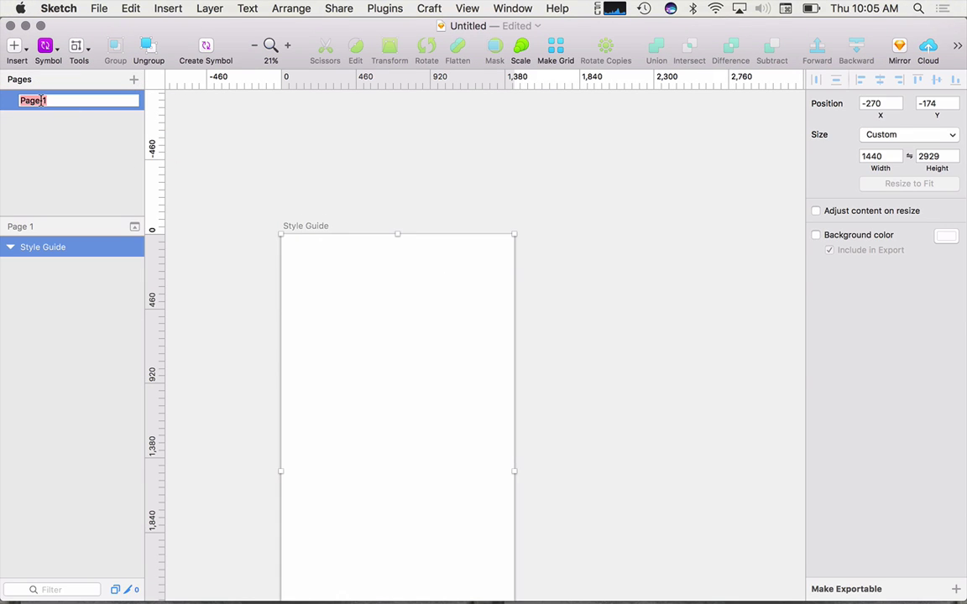
text(STyle)
key(BackSpace)
key(BackSpace)
text(t)
text(Frontend Fr)
text(amework)
key(Return)
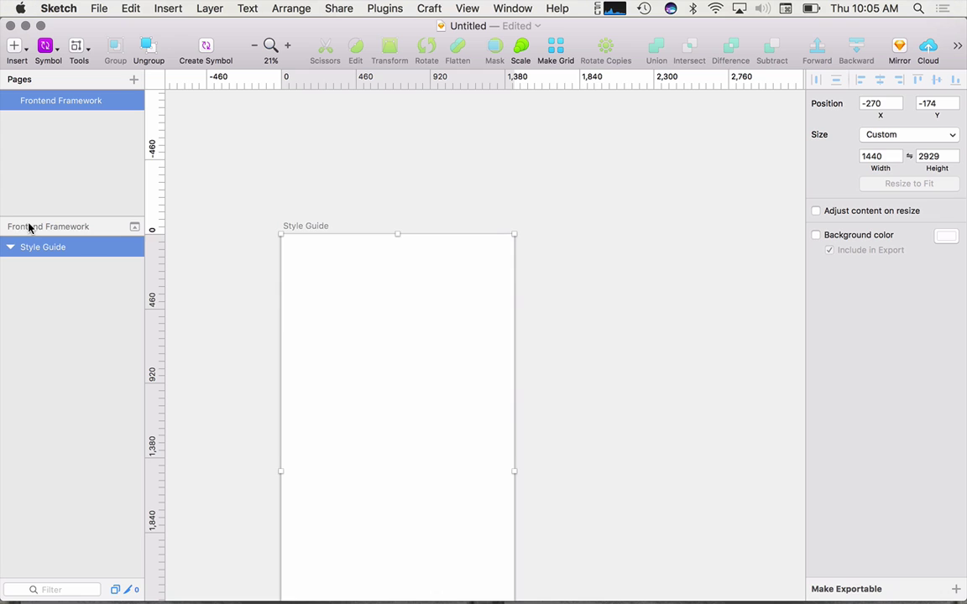
scroll(587, 235, left, 3)
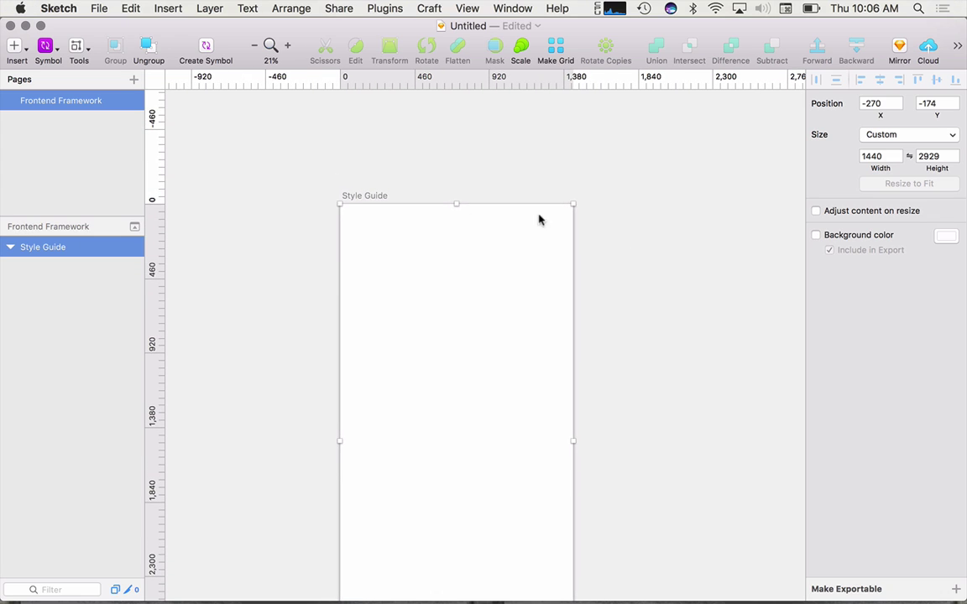
click(277, 238)
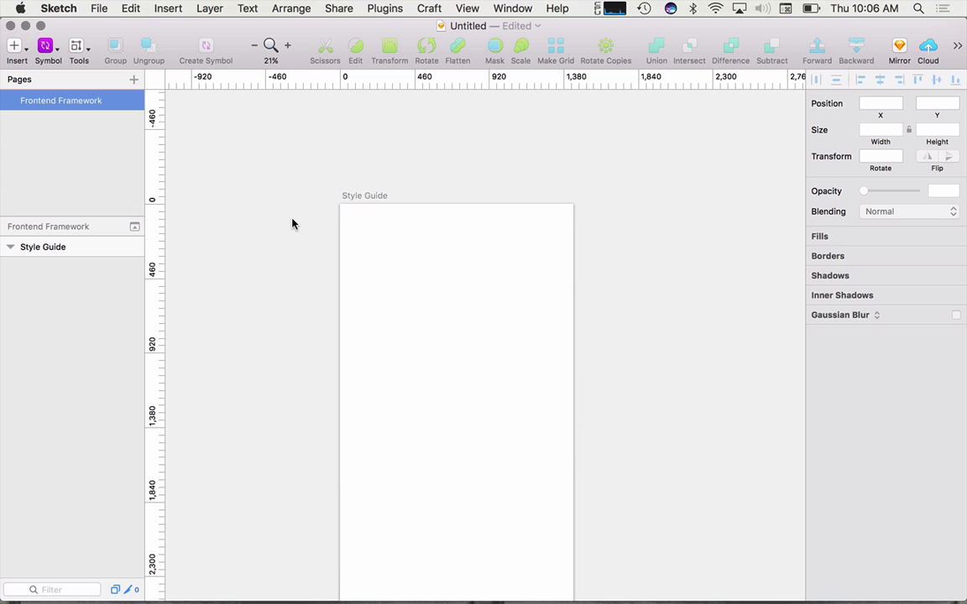
- Switch to Safari and open the Google Fonts website in a new tab
key(super+Tab)
key(super+Tab)
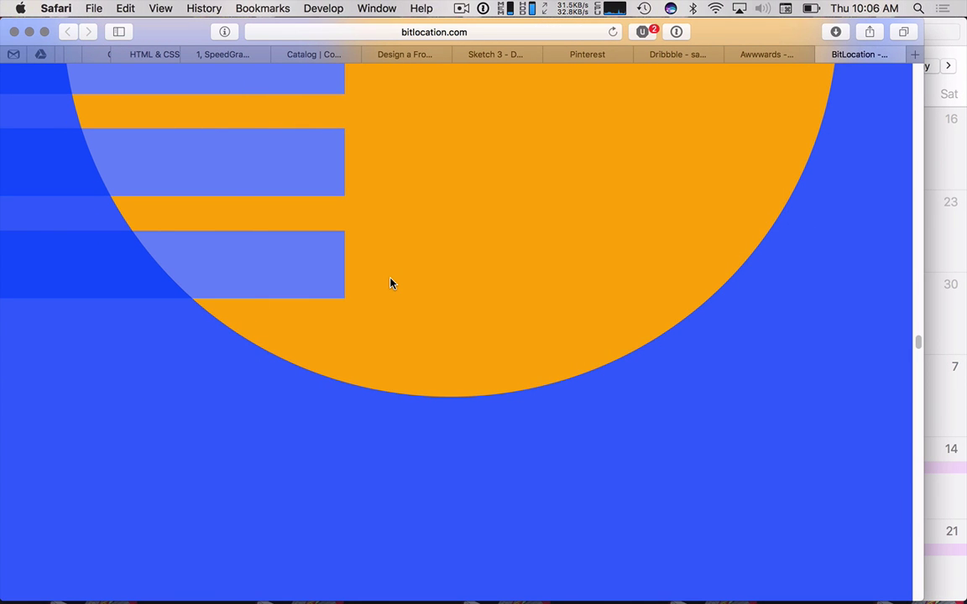
key(super+t)
text(font)
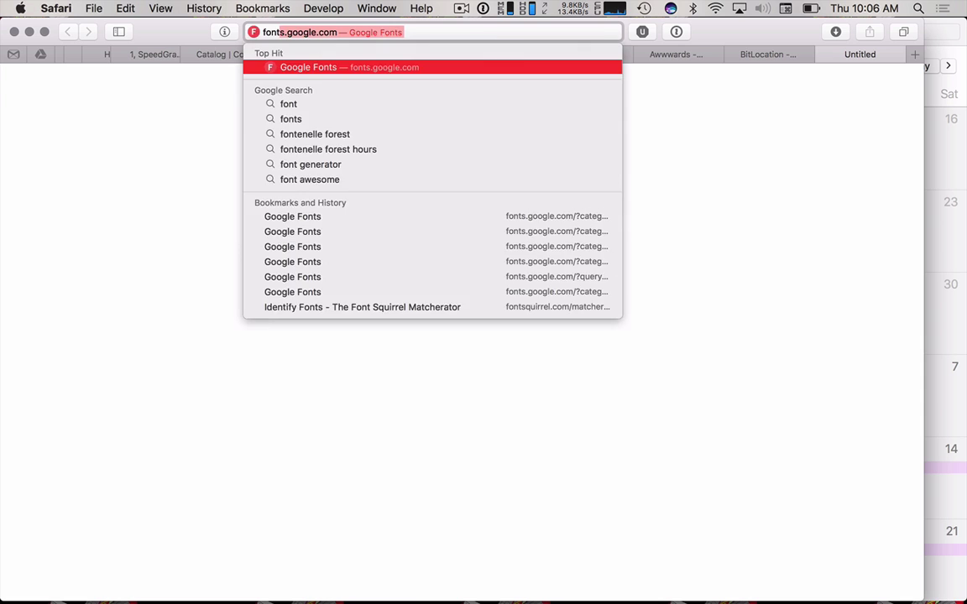
key(Return)
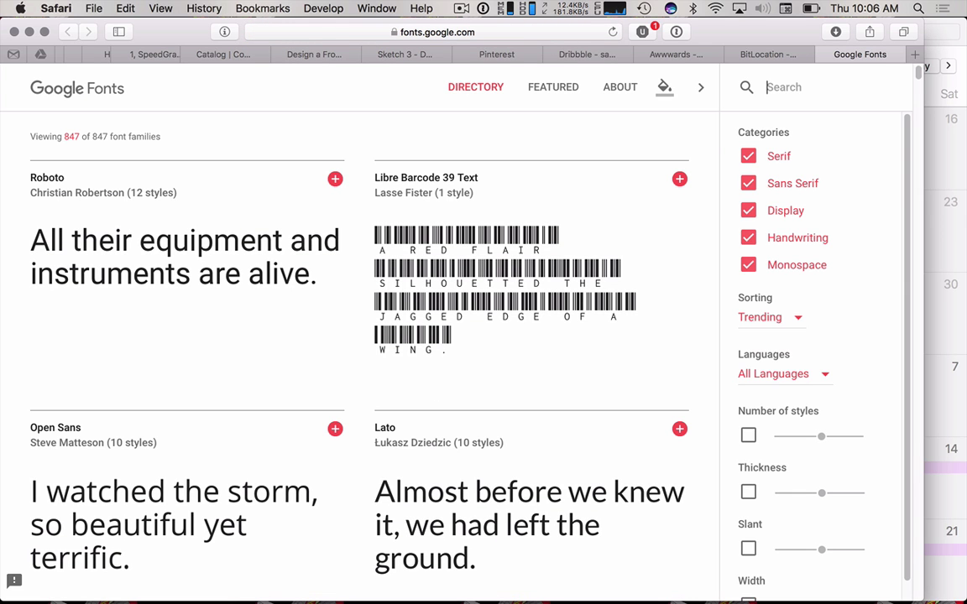
- Search the web for "web fonts" in another new tab
key(super+t)
text(web go)
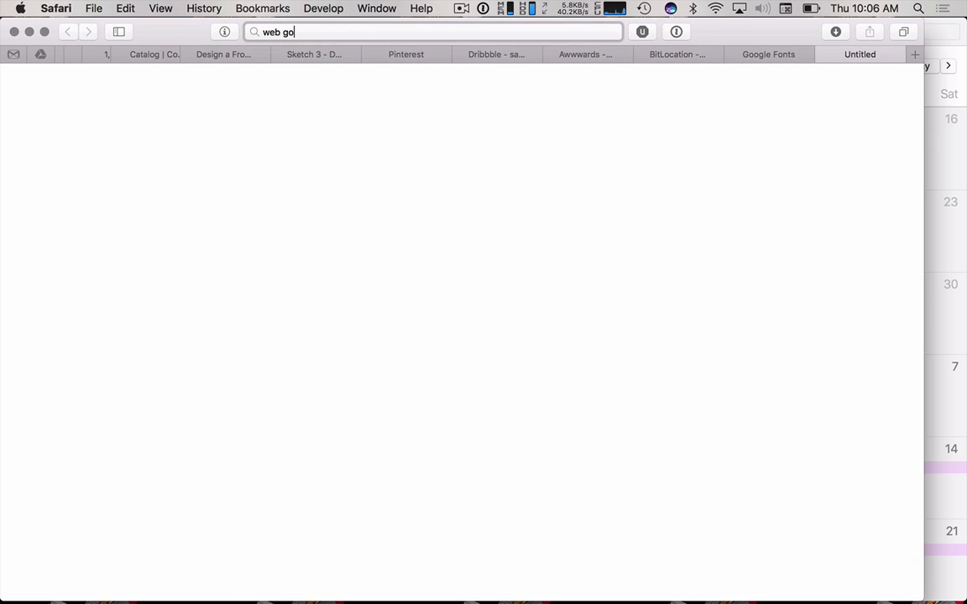
key(BackSpace)
key(BackSpace)
text(fonts)
key(Return)
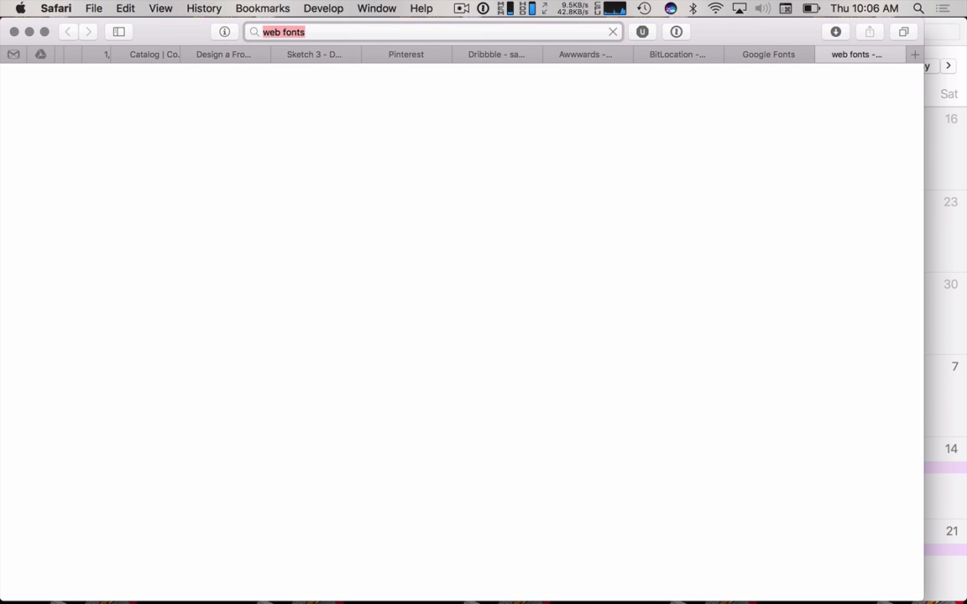
- Open the CSS Font Stack result, look over its sans-serif fonts, and close that tab
scroll(78, 341, down, 4)
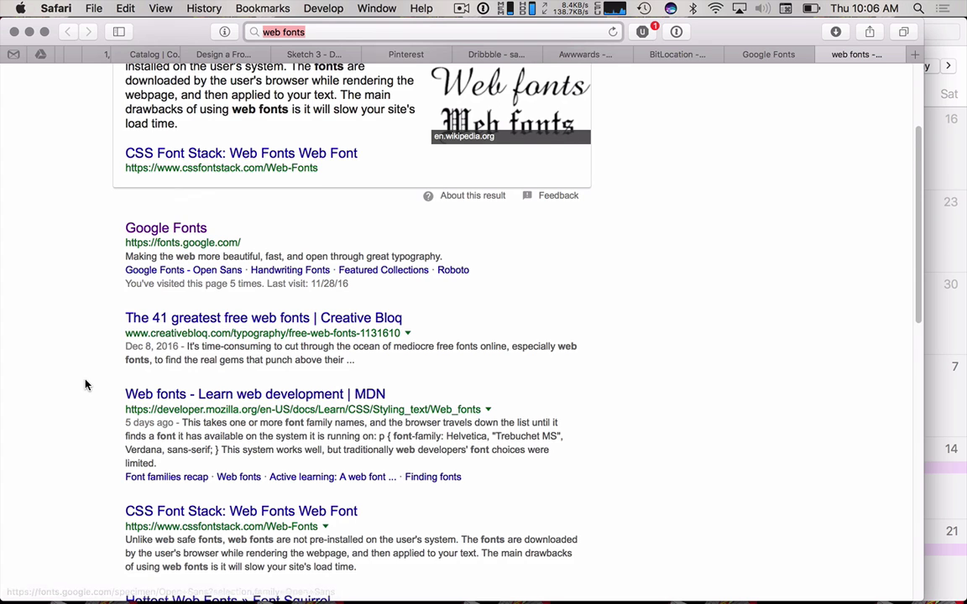
scroll(77, 336, down, 2)
scroll(52, 341, down, 4)
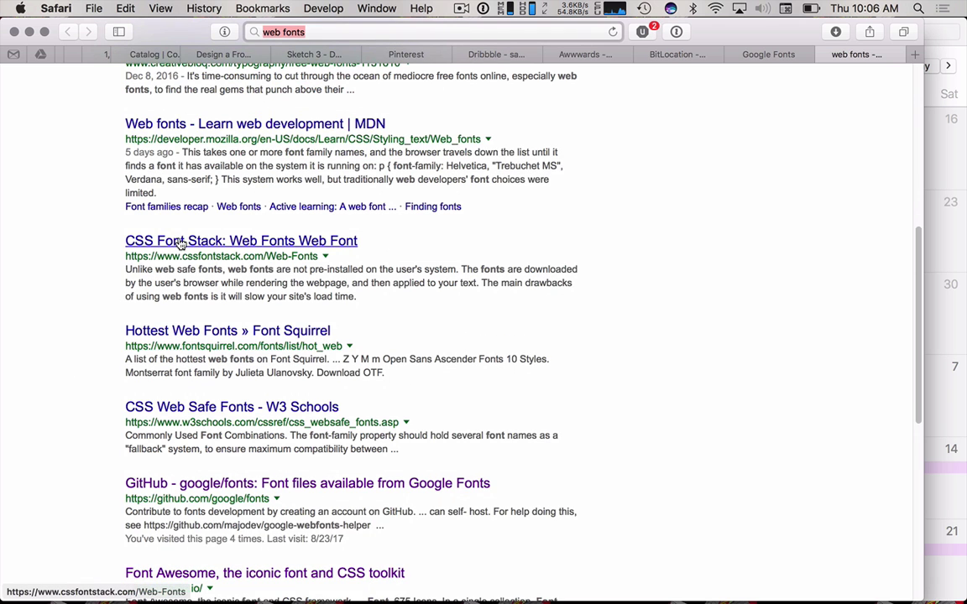
click(180, 242)
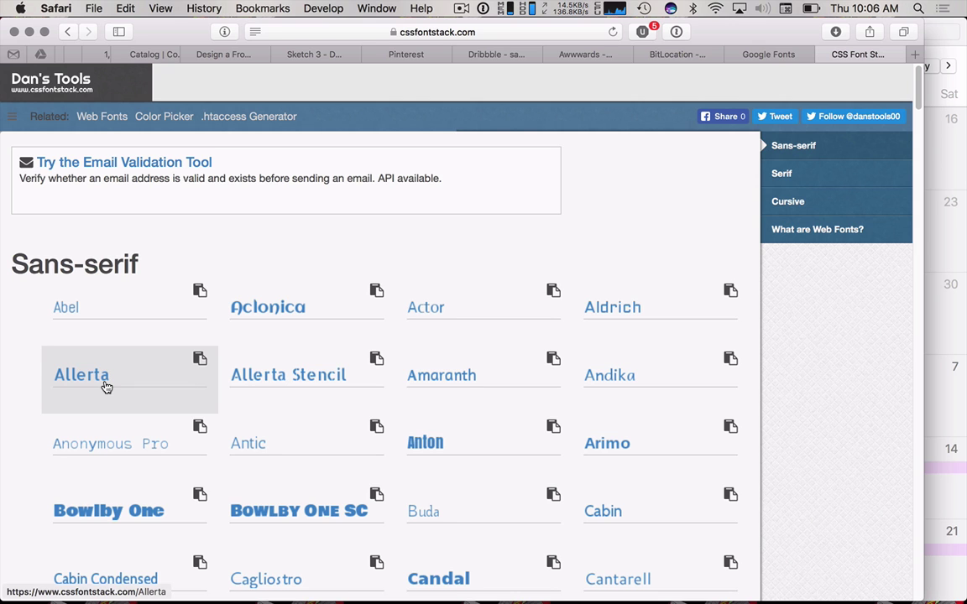
scroll(107, 387, down, 4)
key(super+w)
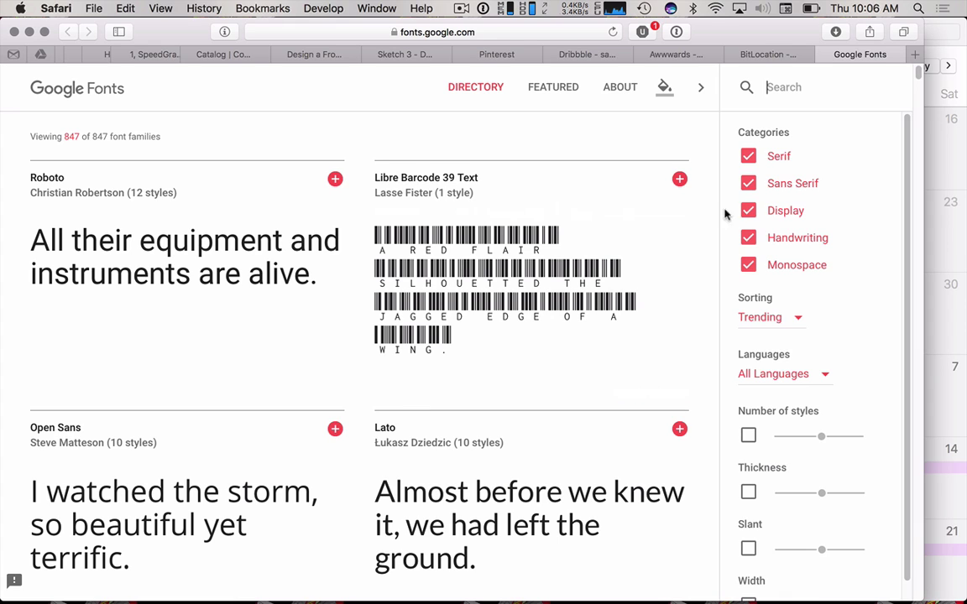
- Browse the font families in the Google Fonts directory
mouse_move(206, 386)
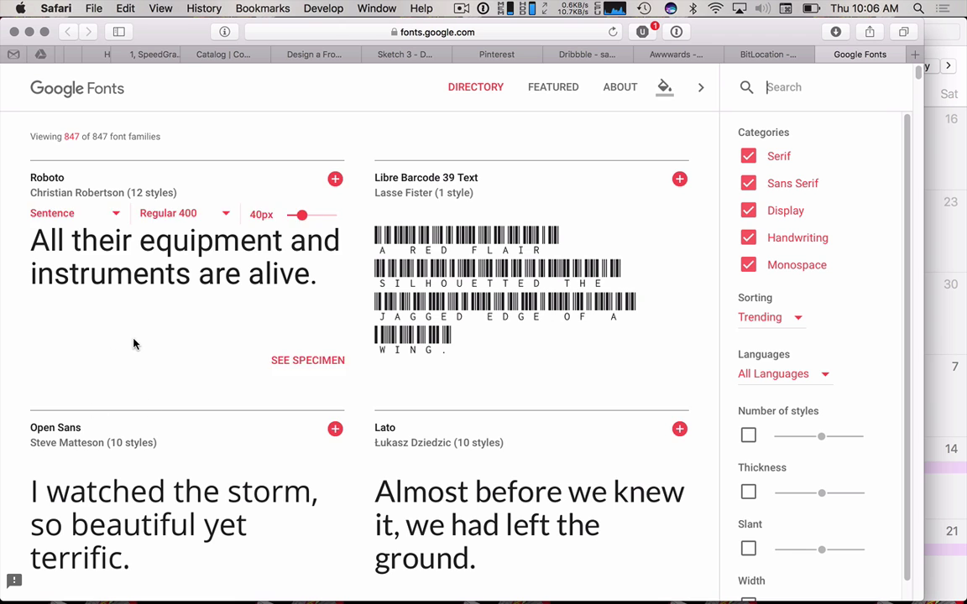
scroll(133, 340, down, 5)
scroll(106, 400, down, 2)
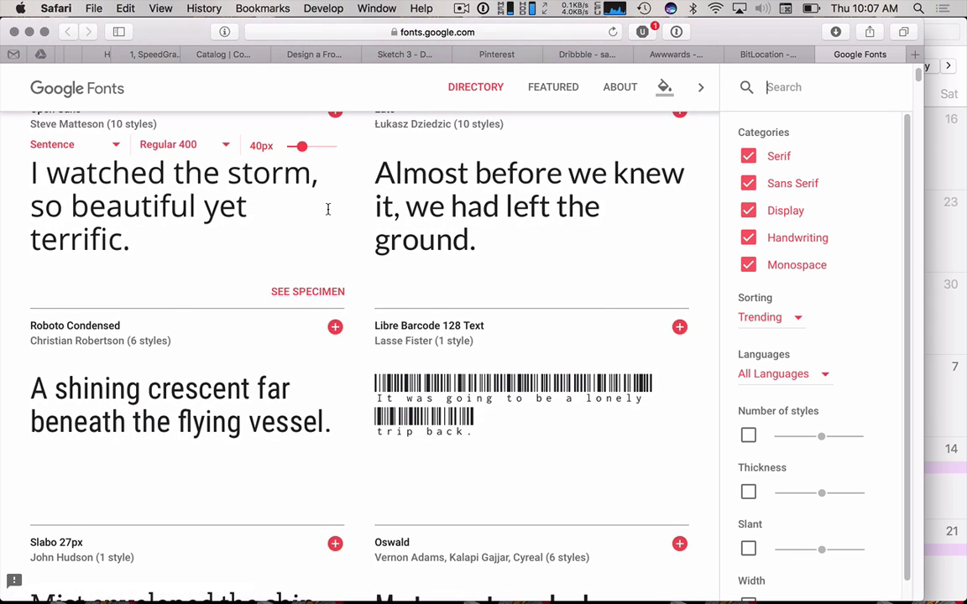
- Switch back to Sketch, view the Demo Style Guide document for reference, and return to the untitled document
key(super+Tab)
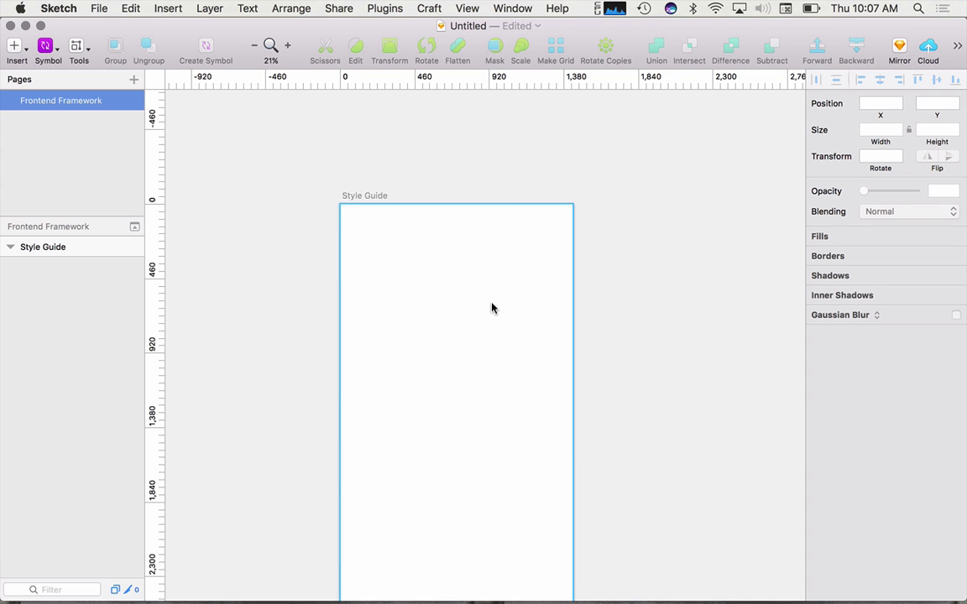
key(ctrl+Up)
click(426, 247)
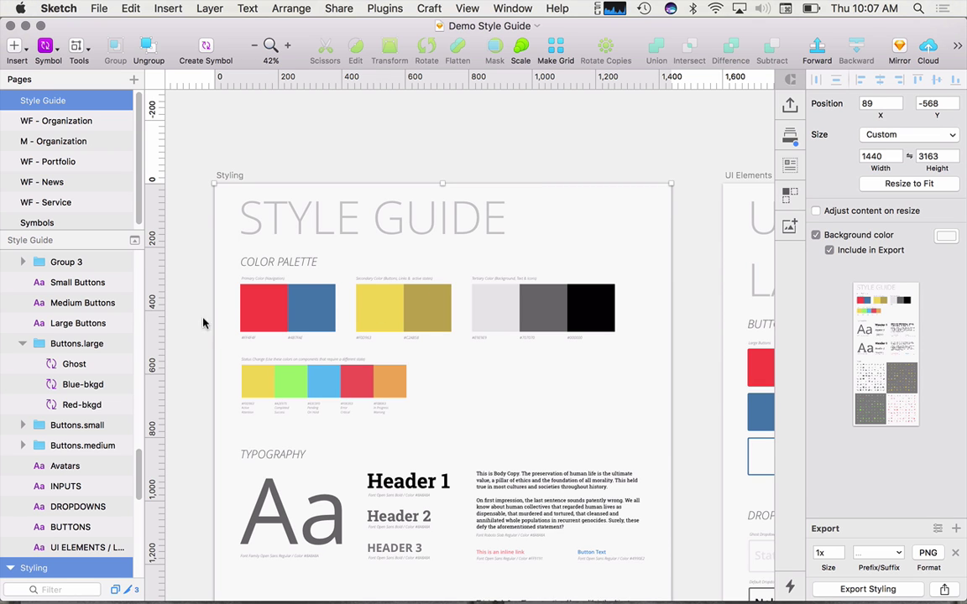
key(ctrl+Up)
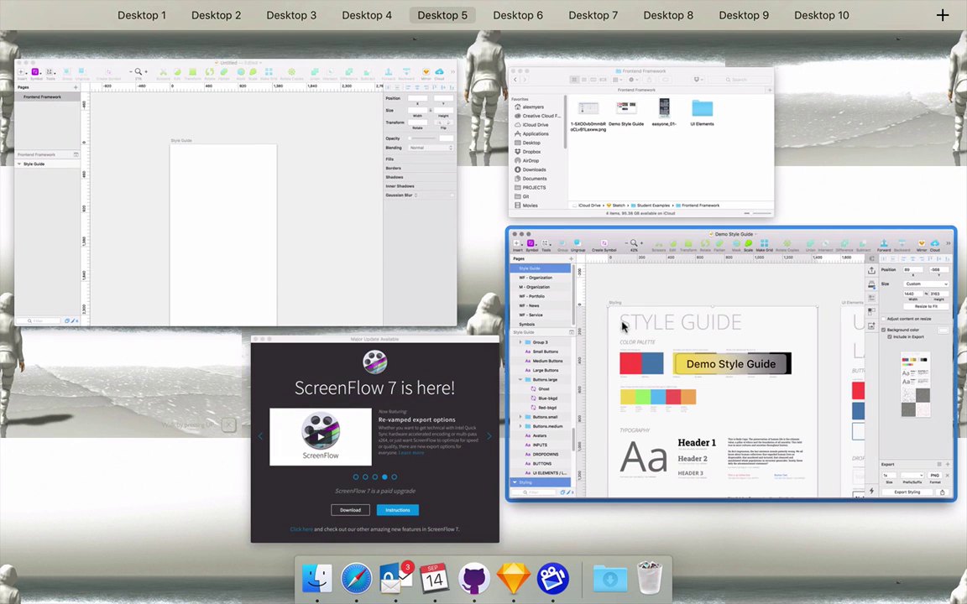
click(321, 242)
key(t)
click(354, 222)
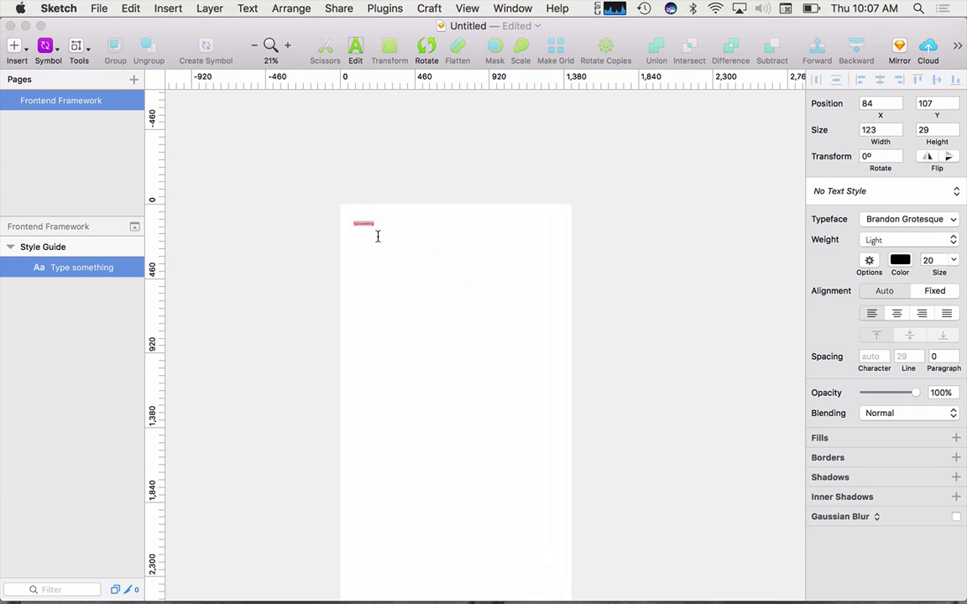
scroll(378, 239, up, 3)
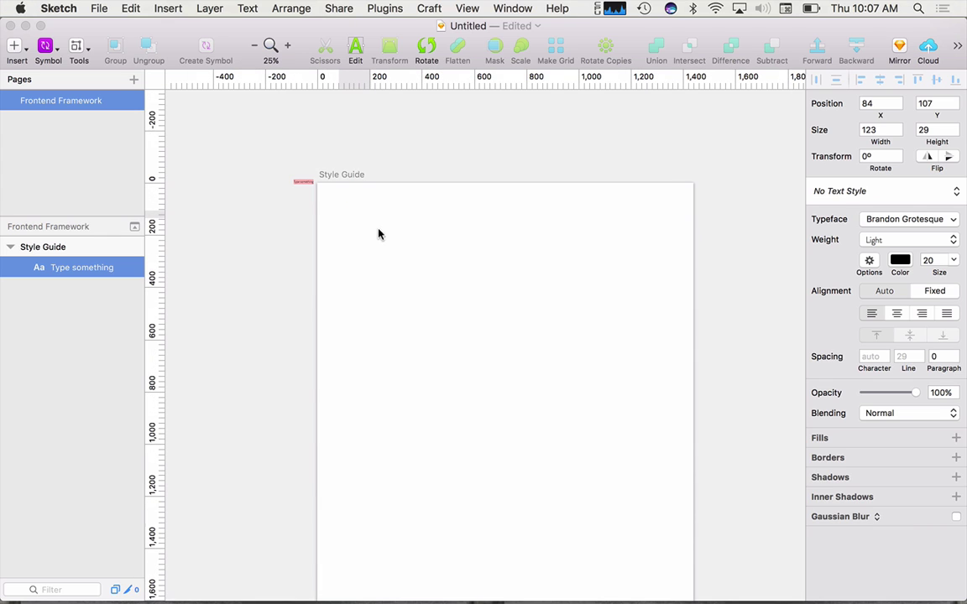
key(BackSpace)
click(302, 201)
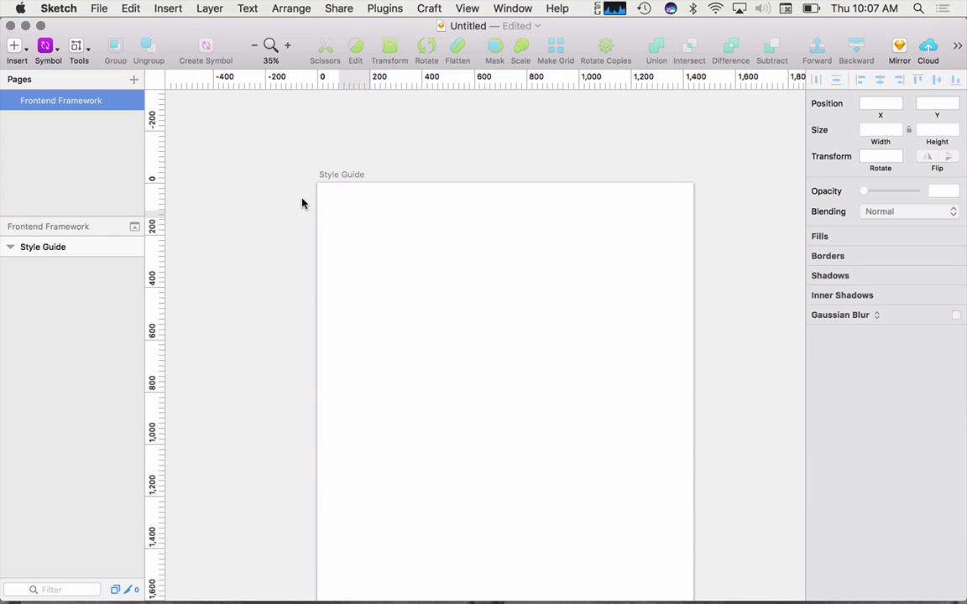
- Place a text layer near the Style Guide artboard's upper-left corner, at about X 140, Y 107, with the typeface Open Sans
click(353, 213)
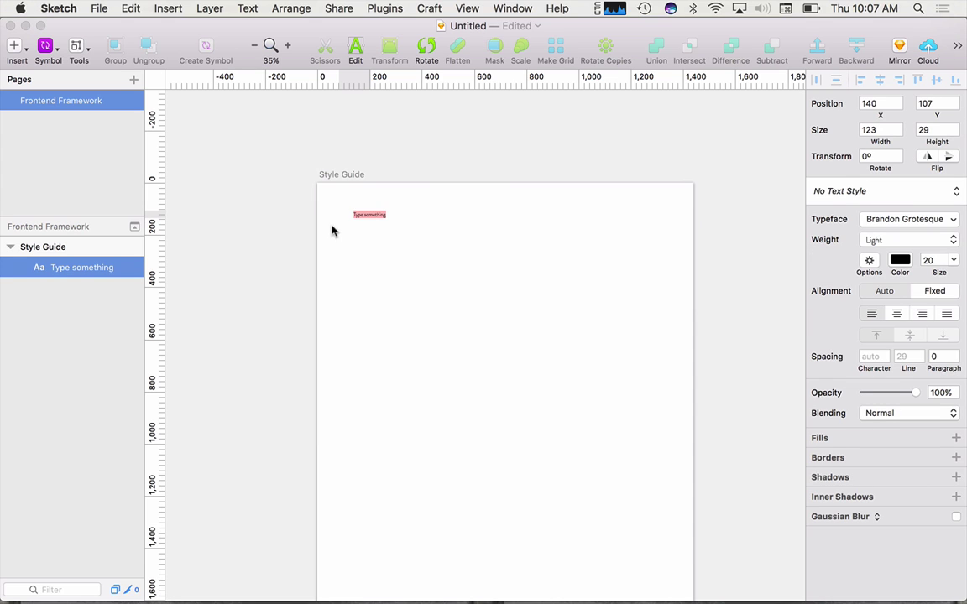
click(914, 219)
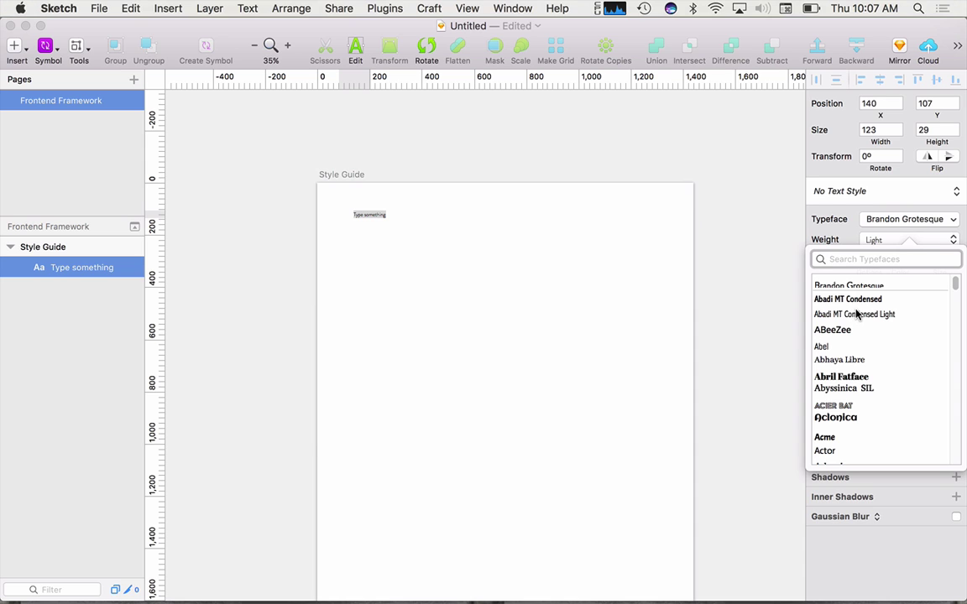
text(open)
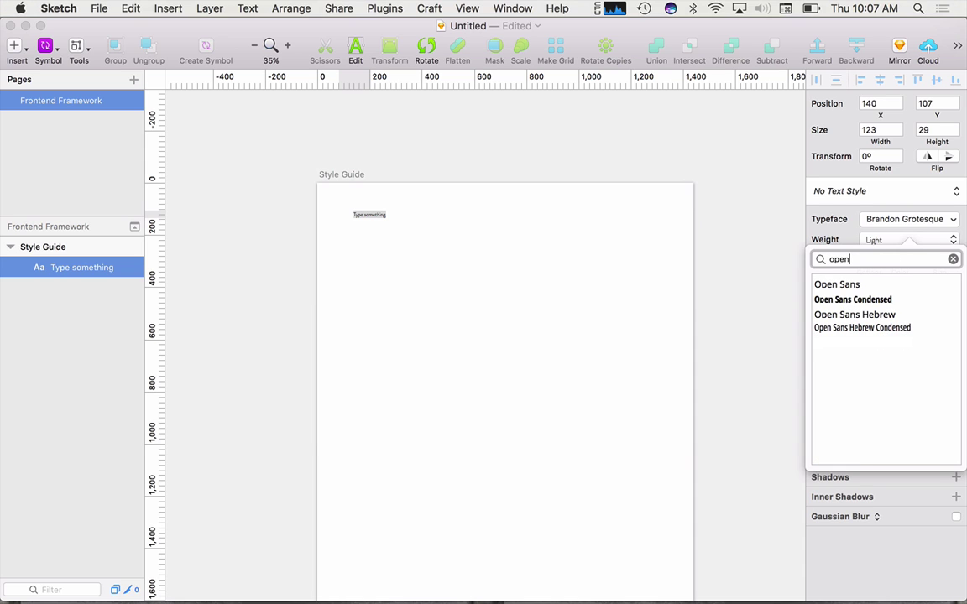
key(Down)
key(Return)
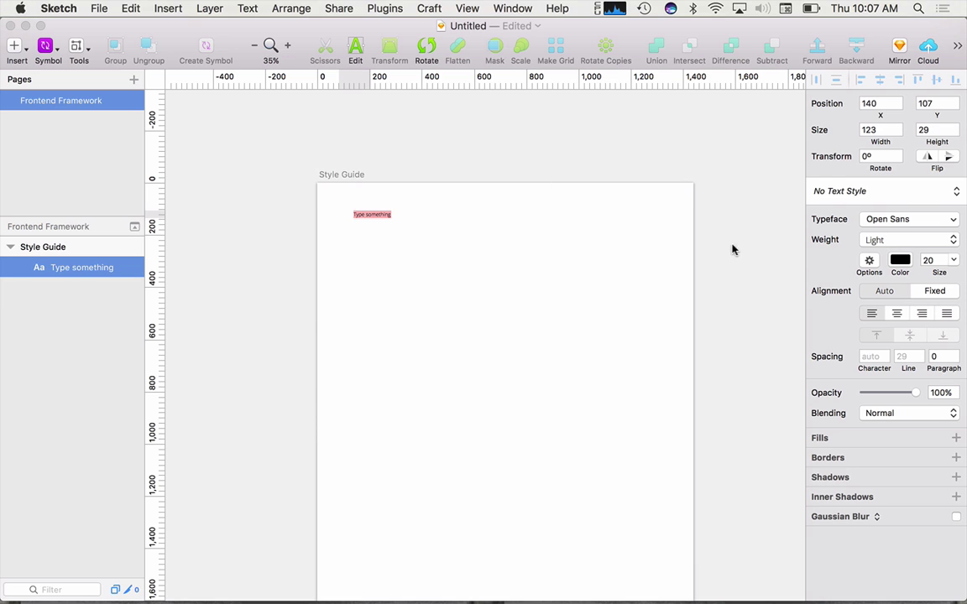
key(Escape)
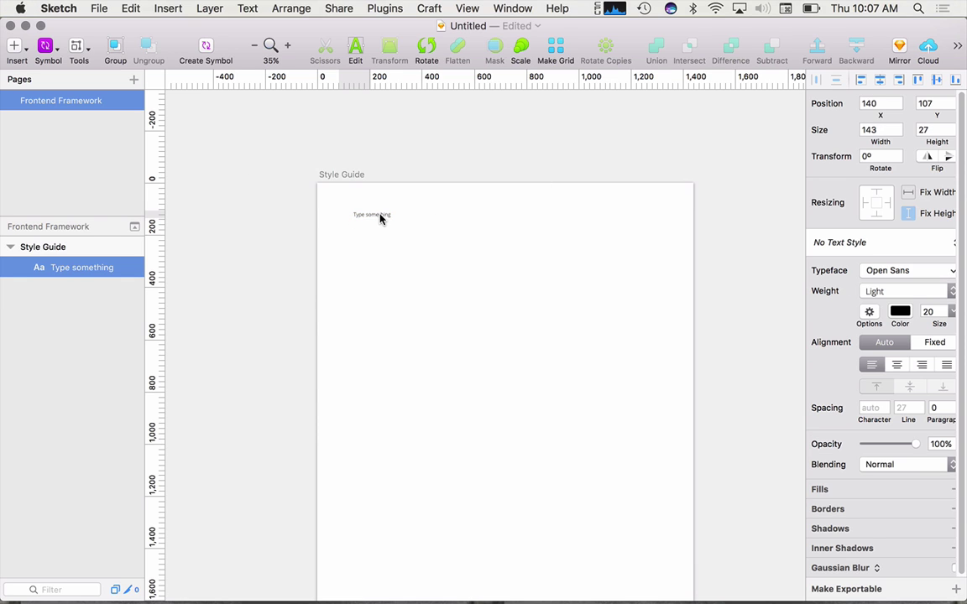
- Try enlarging the text box to about 1262 × 78 and centering it on the artboard, and undo these changes
drag(387, 214, 454, 254)
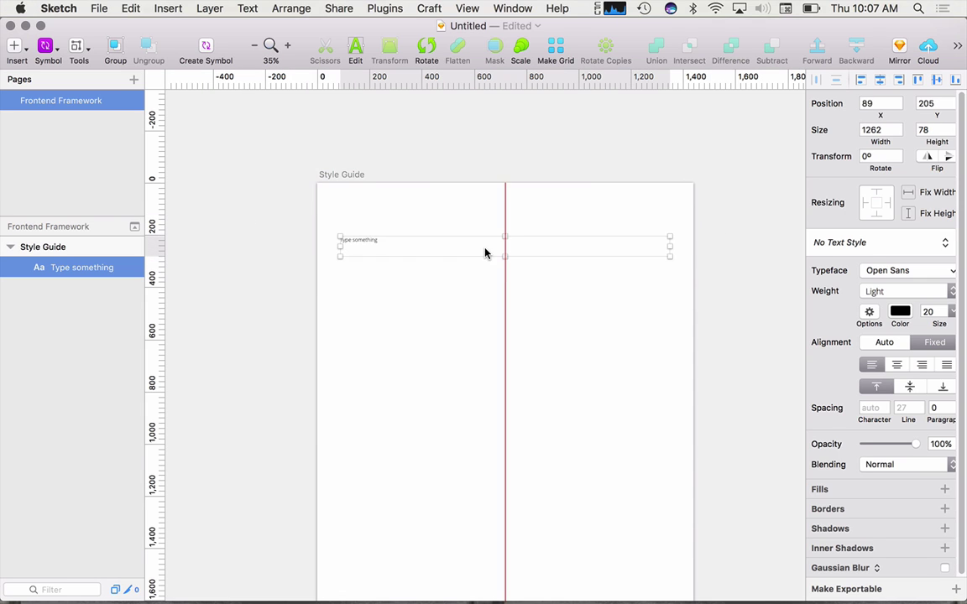
key(super+z)
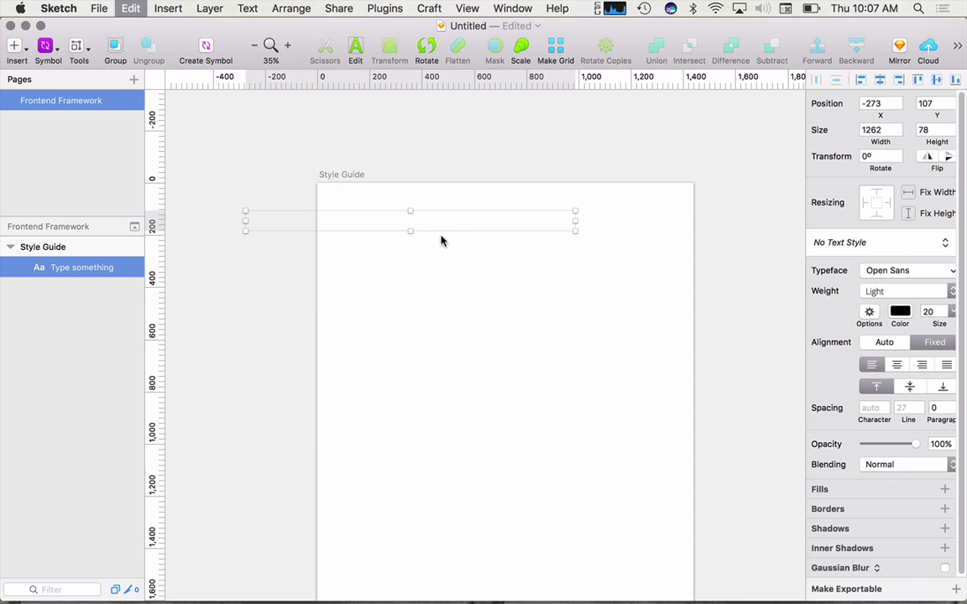
key(super+z)
key(super+z)
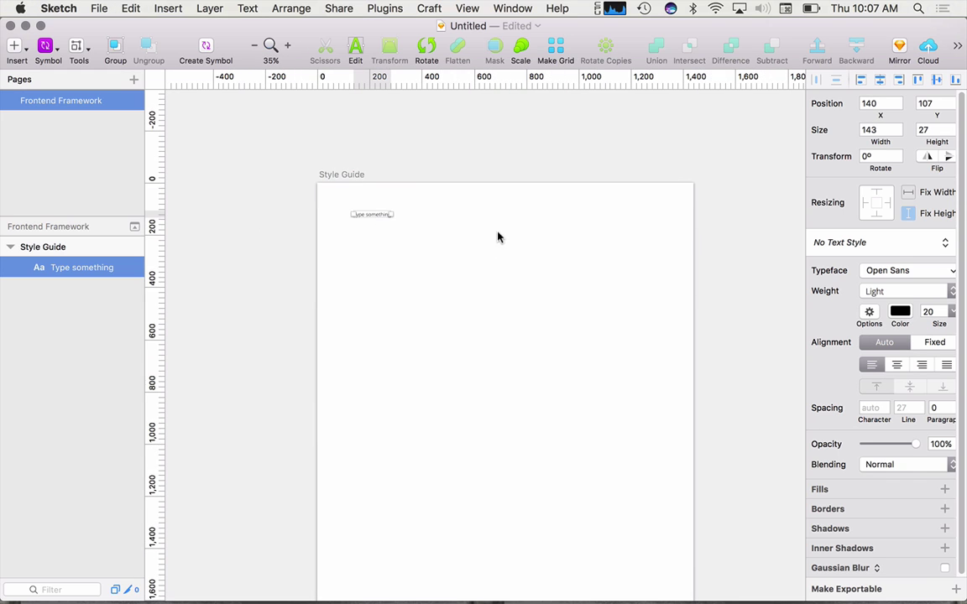
- Add a second text layer below the first one and delete it
key(t)
click(347, 249)
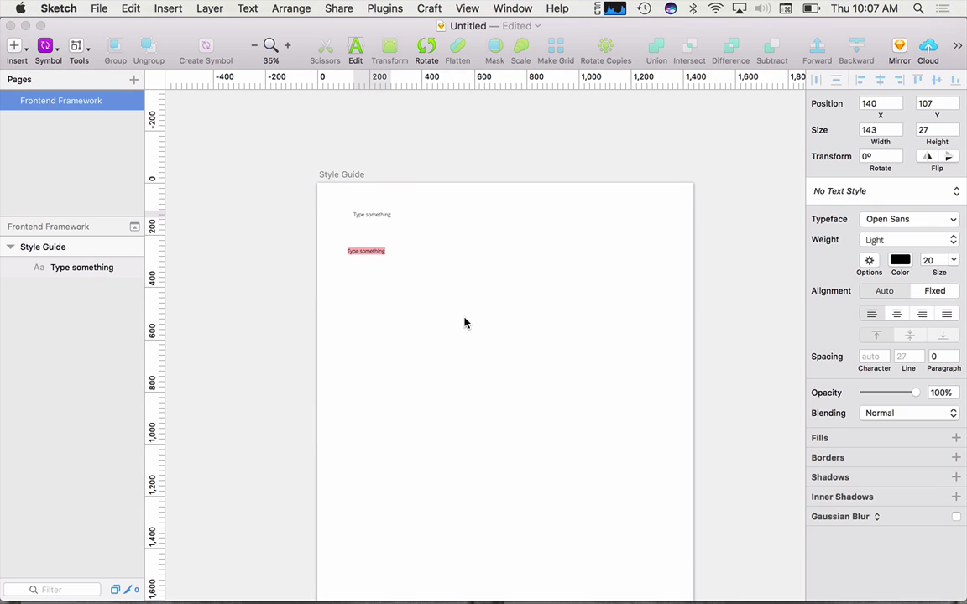
key(Escape)
drag(460, 255, 483, 280)
key(Delete)
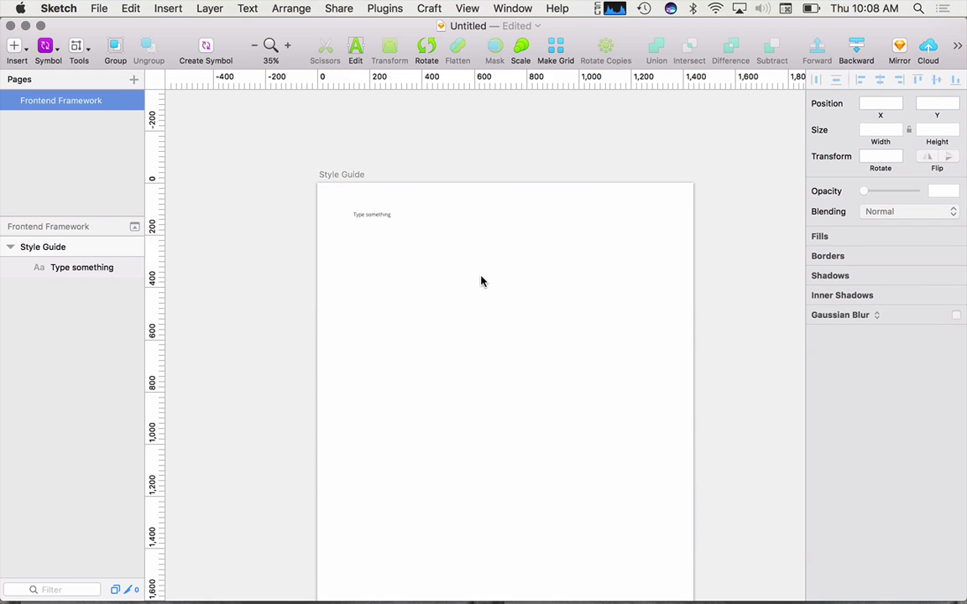
- Try enlarging the placeholder text box near the artboard's upper-left corner to about 240 × 66, at about X 92, Y 88
click(388, 216)
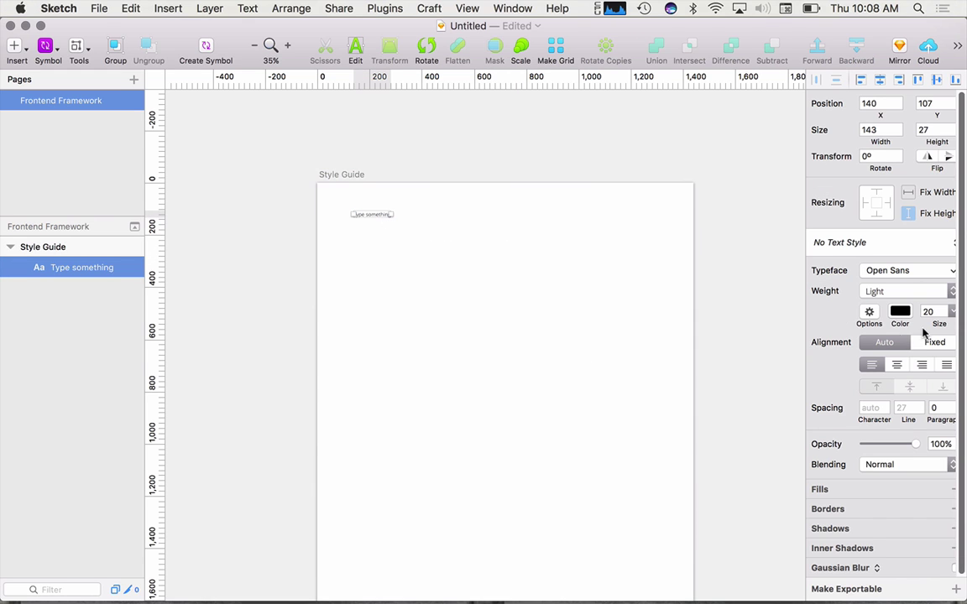
drag(388, 214, 423, 235)
click(449, 253)
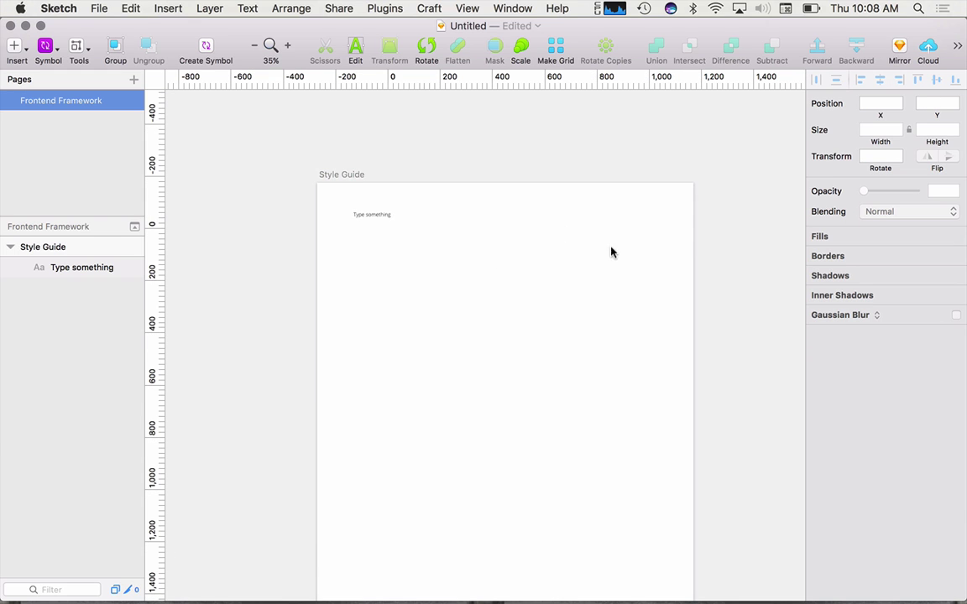
click(388, 214)
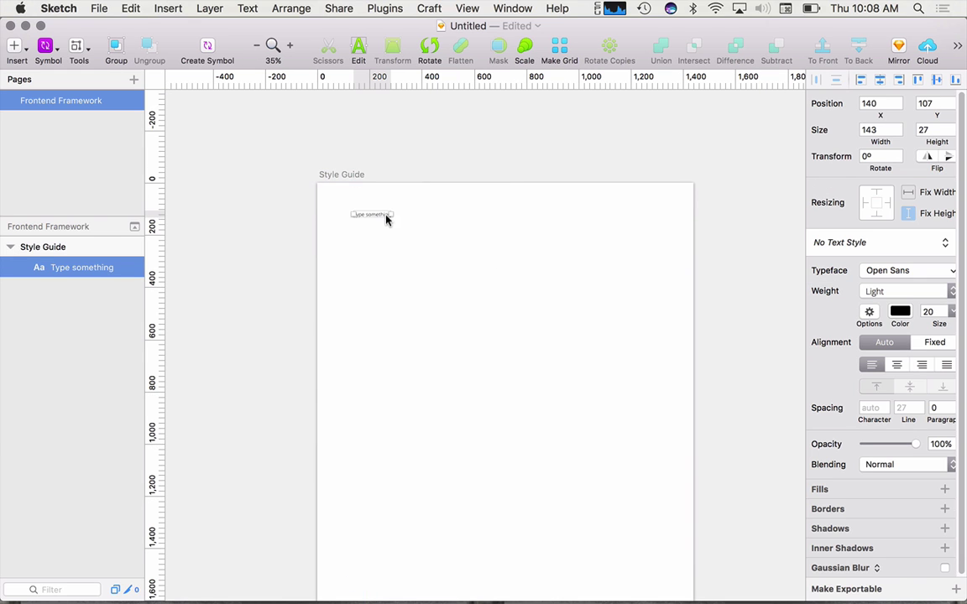
drag(393, 216, 378, 231)
right_click(377, 226)
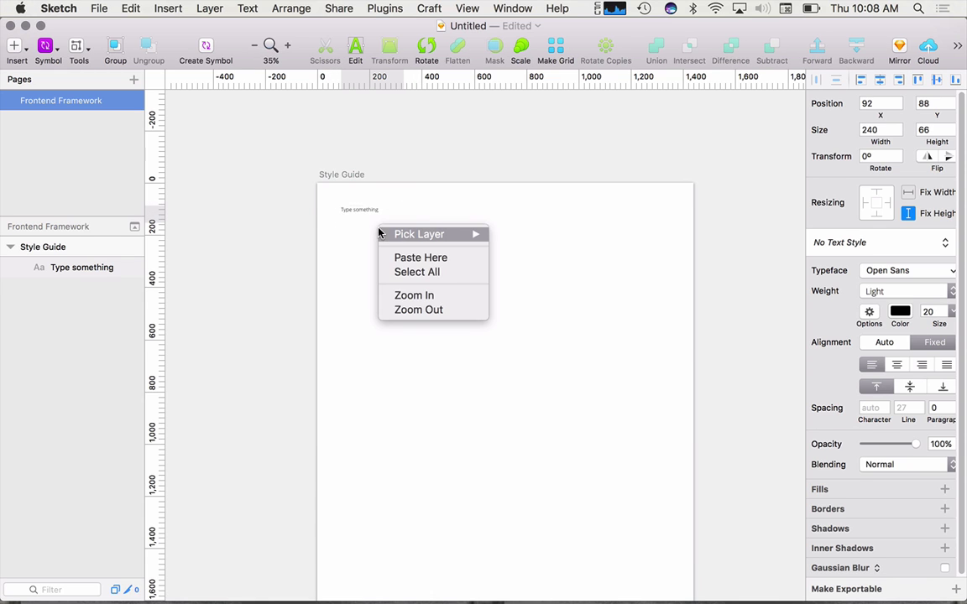
- Move the placeholder text box to about X 170, Y 235 and delete it
click(362, 214)
click(363, 214)
right_click(369, 220)
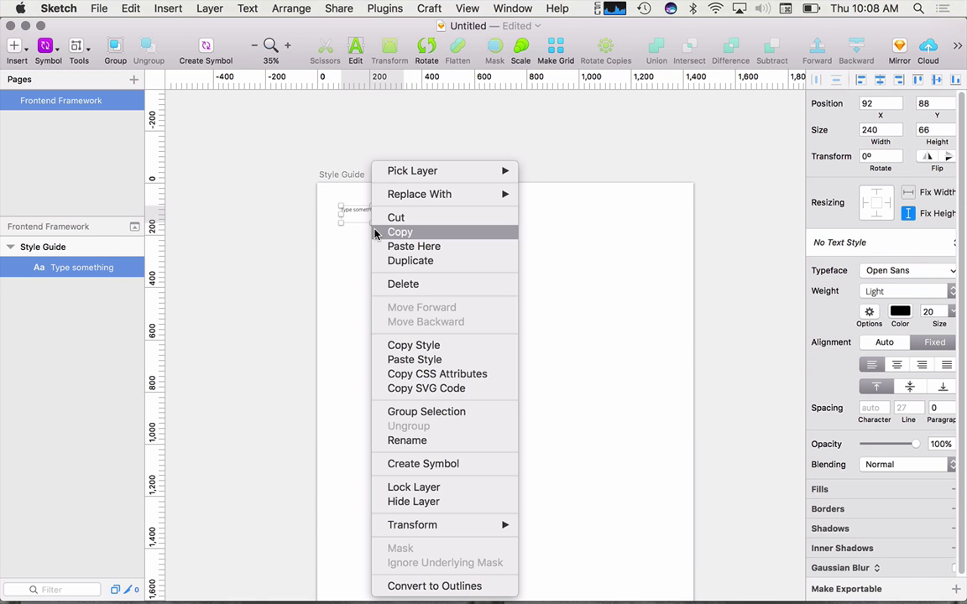
click(360, 238)
drag(362, 217, 393, 262)
right_click(394, 261)
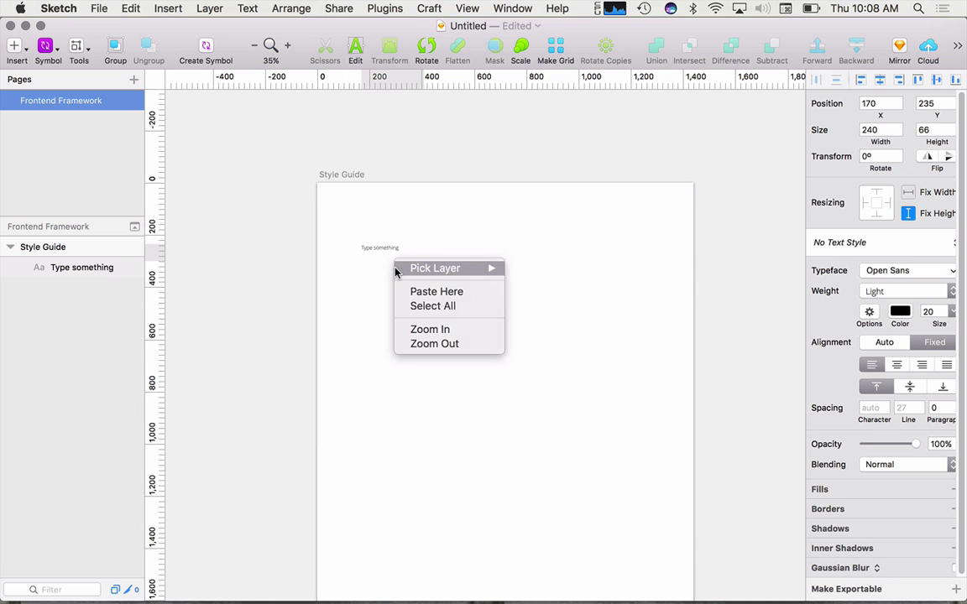
click(362, 256)
click(383, 249)
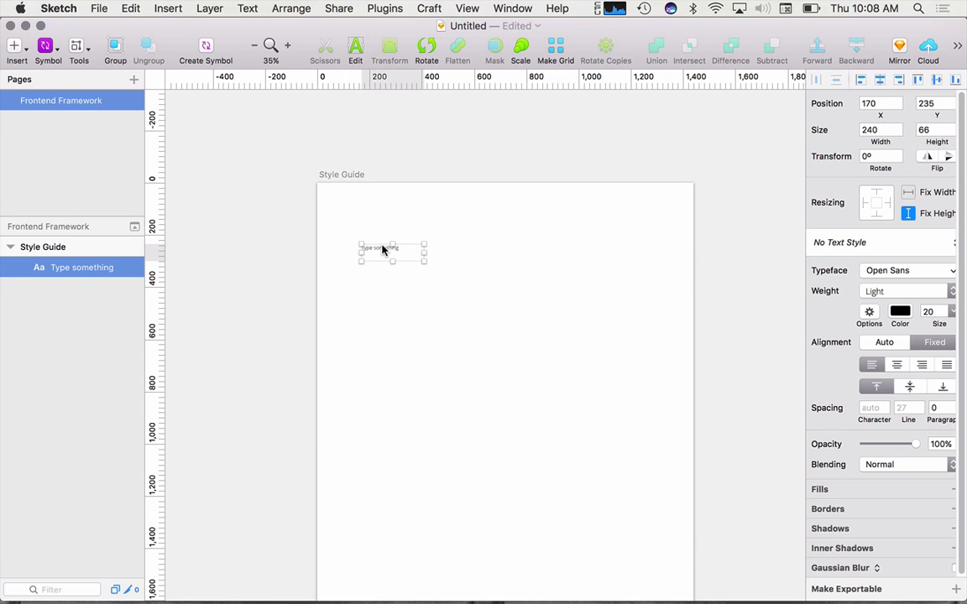
key(Delete)
click(377, 243)
text(T)
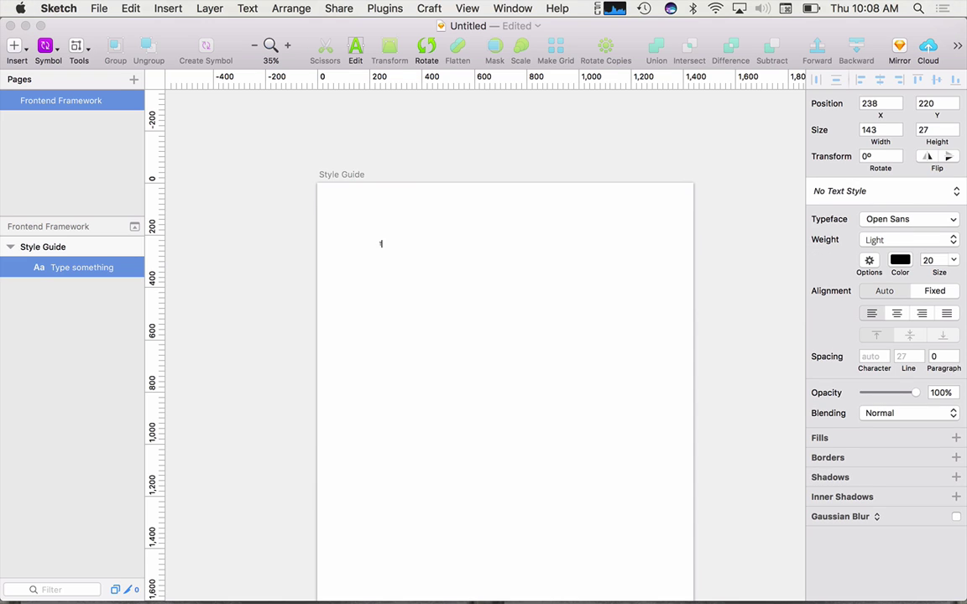
key(Escape)
- Place a text layer reading "Style Guide" in the artboard's upper area, at about X 267, Y 194
click(386, 228)
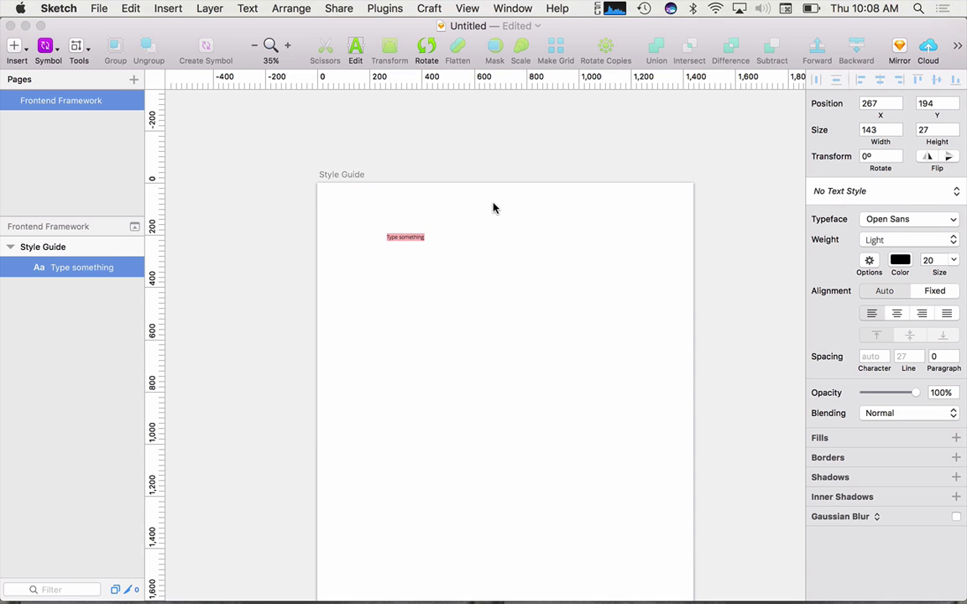
key(BackSpace)
key(Escape)
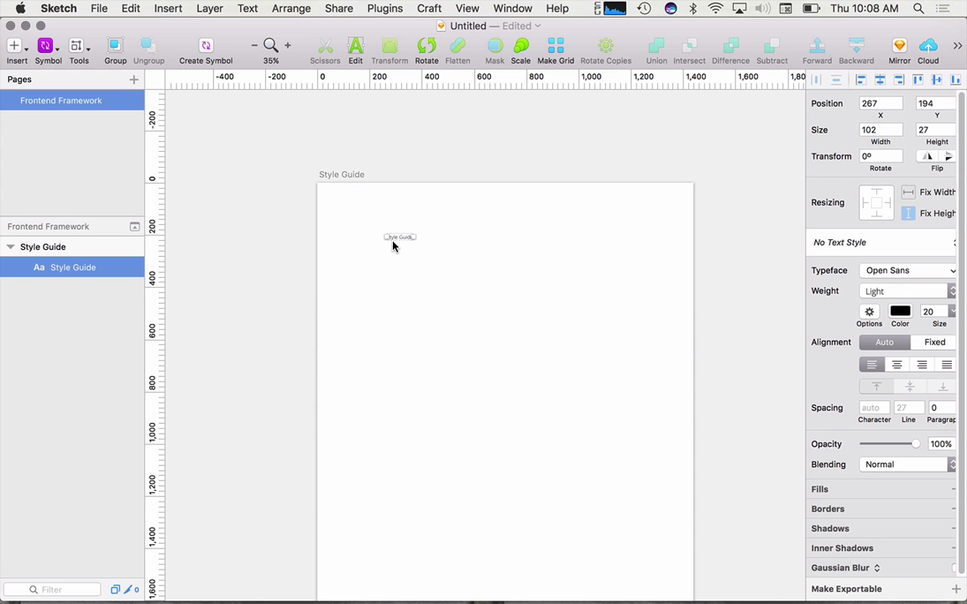
- Add another text layer reading "Style Guide" below the first one, at about X 258, Y 391
key(t)
click(385, 286)
key(BackSpace)
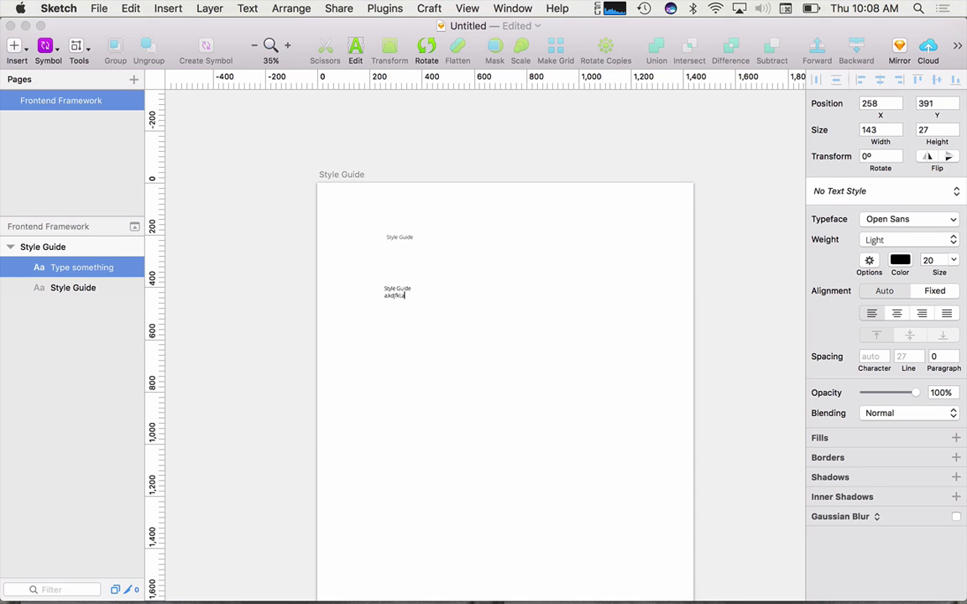
key(BackSpace)
key(BackSpace)
key(BackSpace)
key(BackSpace)
key(BackSpace)
key(BackSpace)
key(BackSpace)
key(BackSpace)
key(BackSpace)
key(BackSpace)
key(BackSpace)
key(BackSpace)
key(BackSpace)
key(BackSpace)
key(BackSpace)
key(BackSpace)
key(Escape)
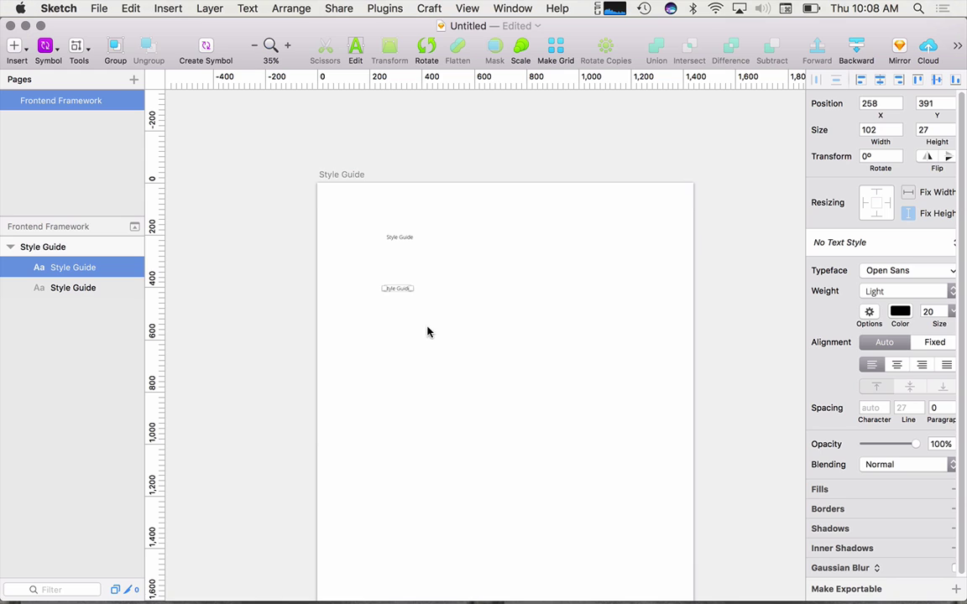
click(803, 295)
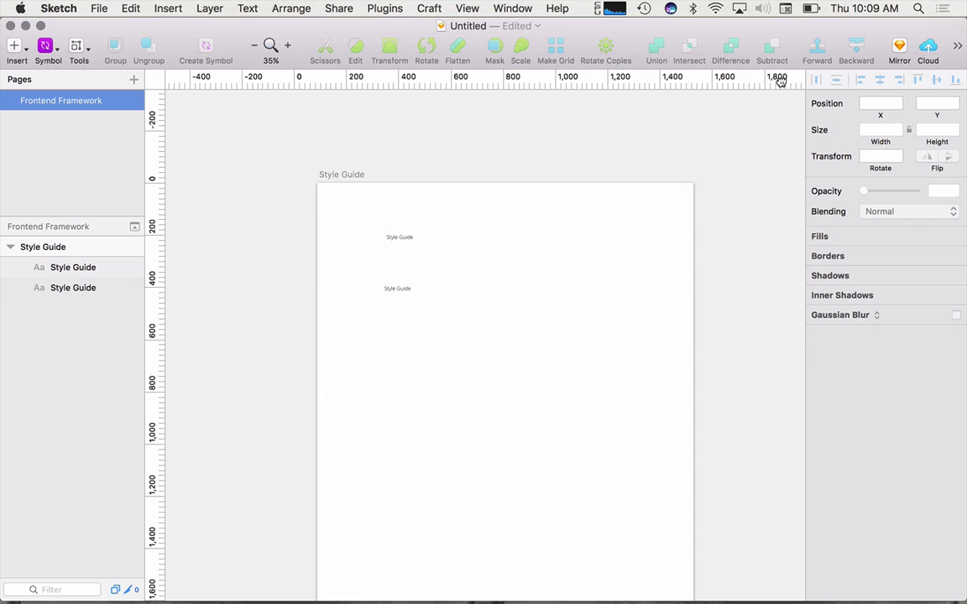
drag(803, 80, 778, 88)
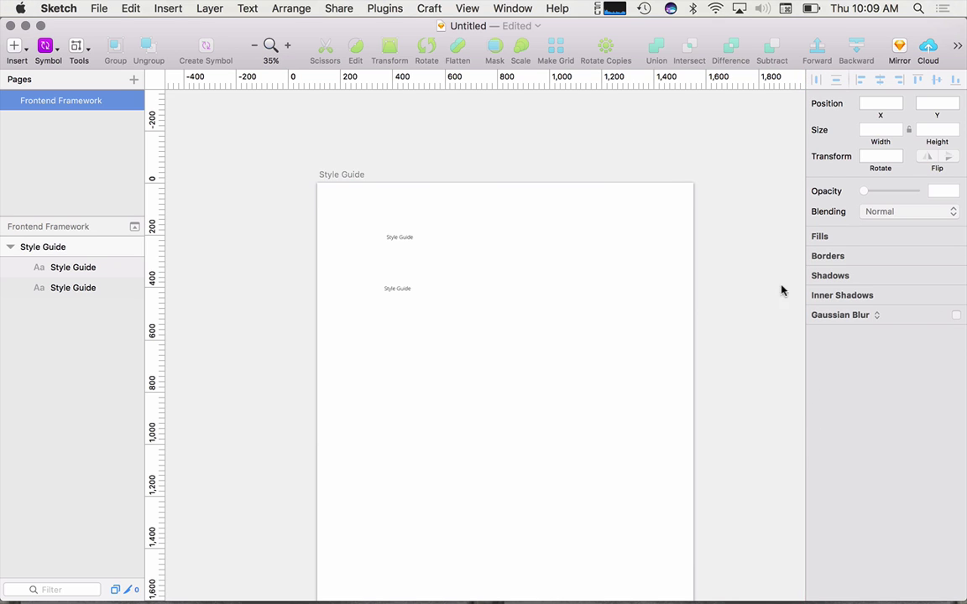
- Set the font size of the lower Style Guide text to 144
click(400, 288)
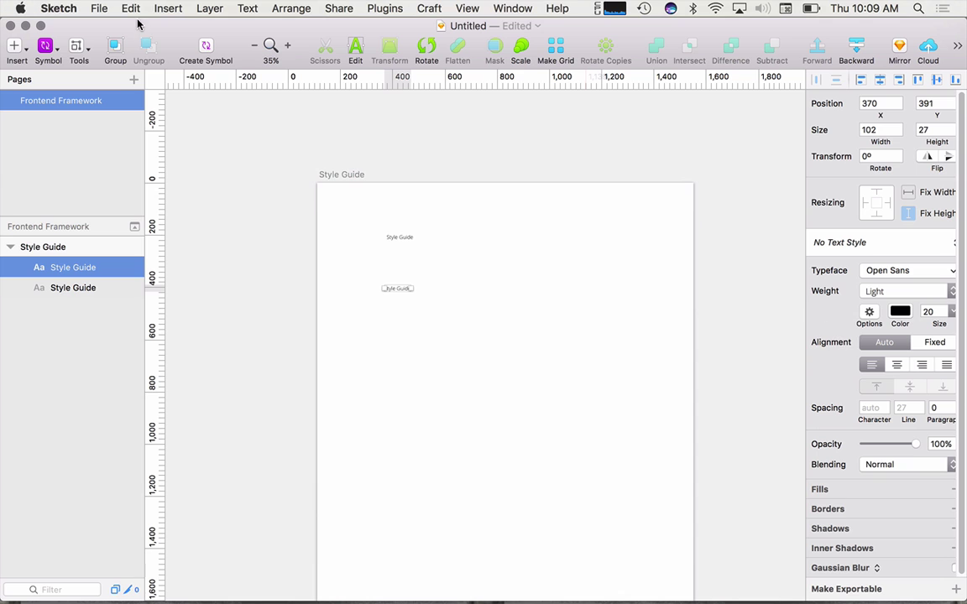
mouse_move(42, 27)
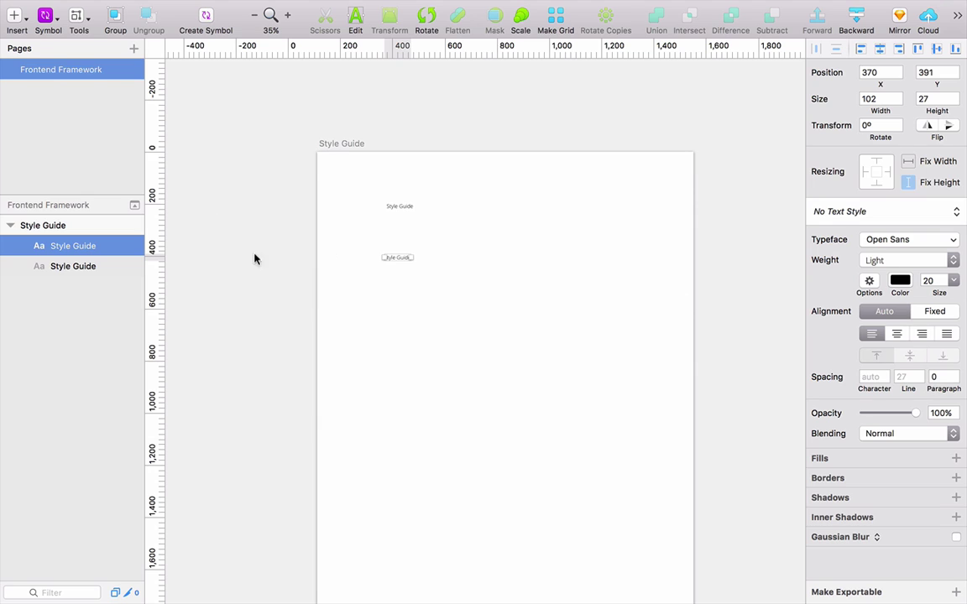
click(954, 280)
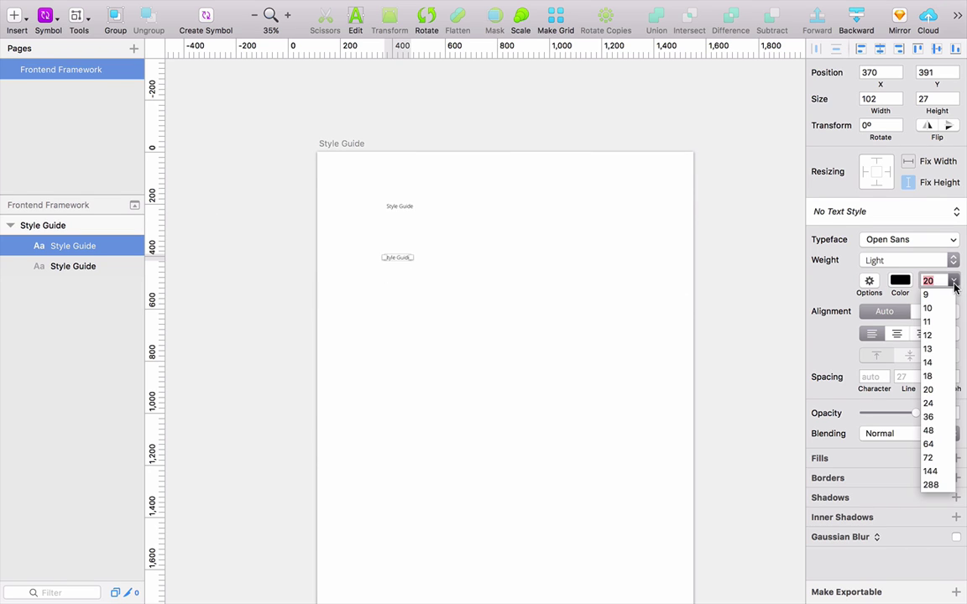
click(939, 468)
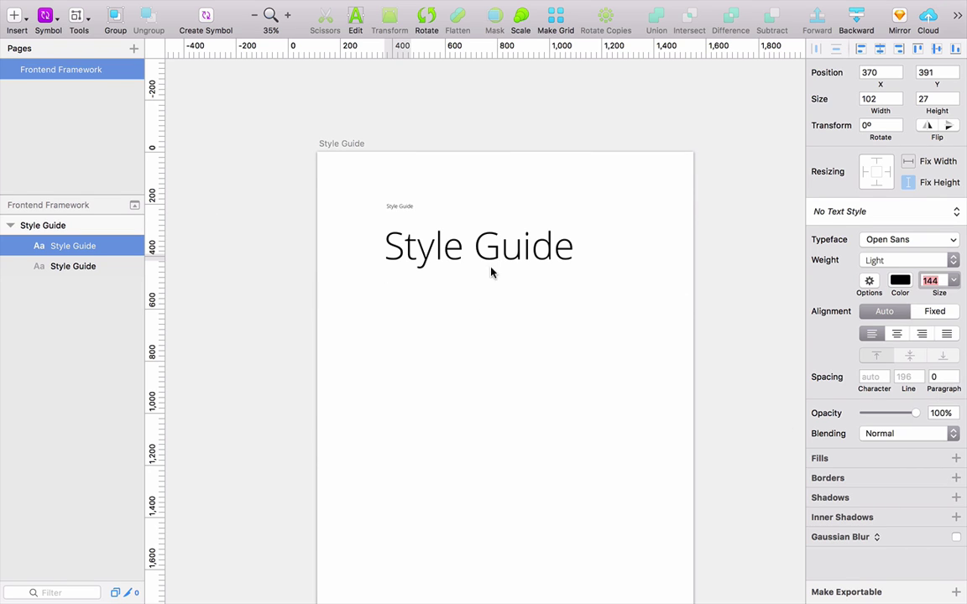
- Move the large Style Guide text up to about X 228, Y 44 and delete the small Style Guide text layer
mouse_move(476, 218)
mouse_down()
mouse_move(455, 171)
mouse_move(461, 207)
mouse_up()
click(391, 208)
key(Delete)
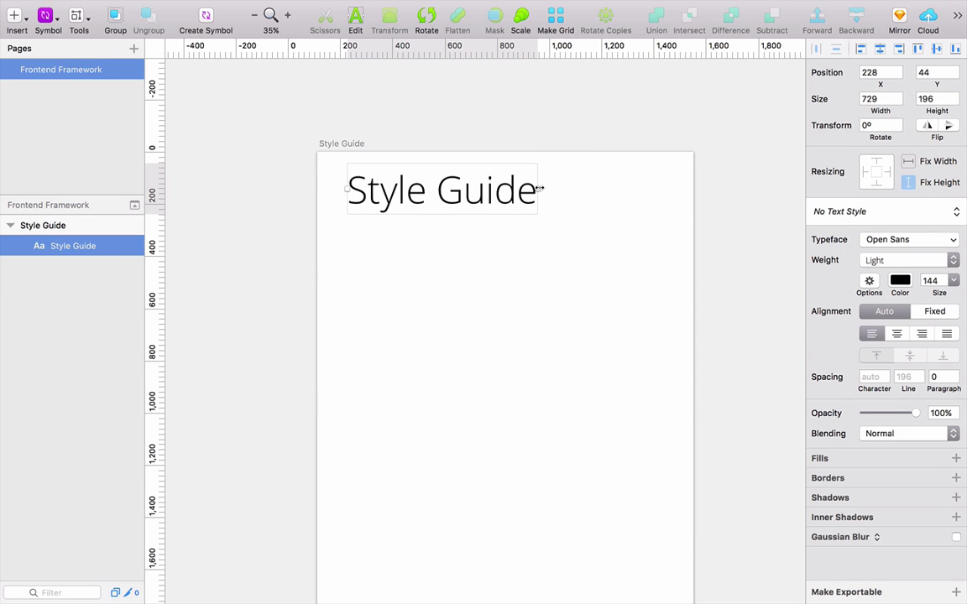
- Set the Style Guide heading's font size to 200 and move it to the artboard's upper edge, at about X 196, Y 0
drag(539, 188, 587, 190)
double_click(932, 281)
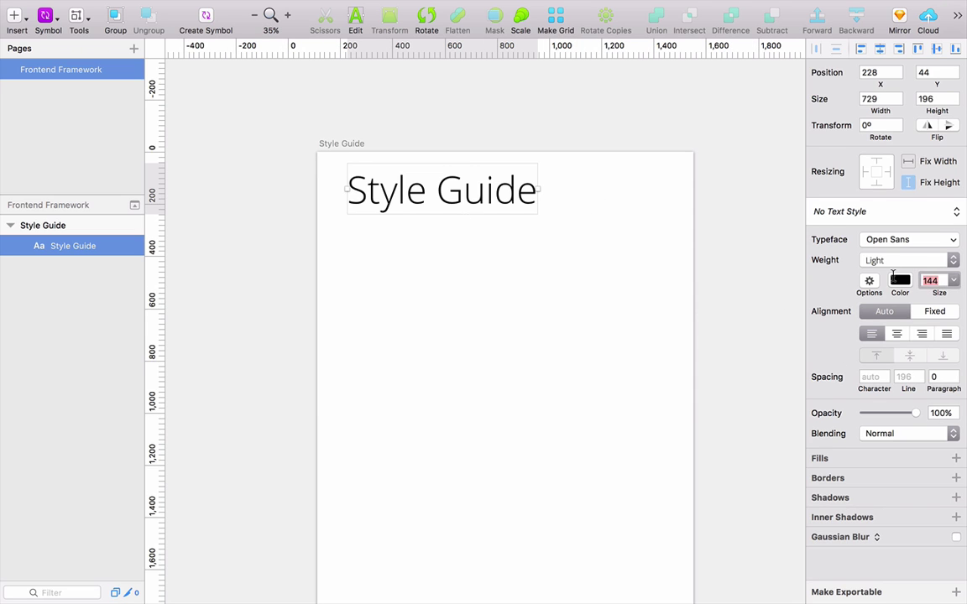
text(200)
key(Return)
mouse_move(578, 177)
mouse_down()
mouse_move(575, 201)
mouse_move(570, 191)
mouse_up()
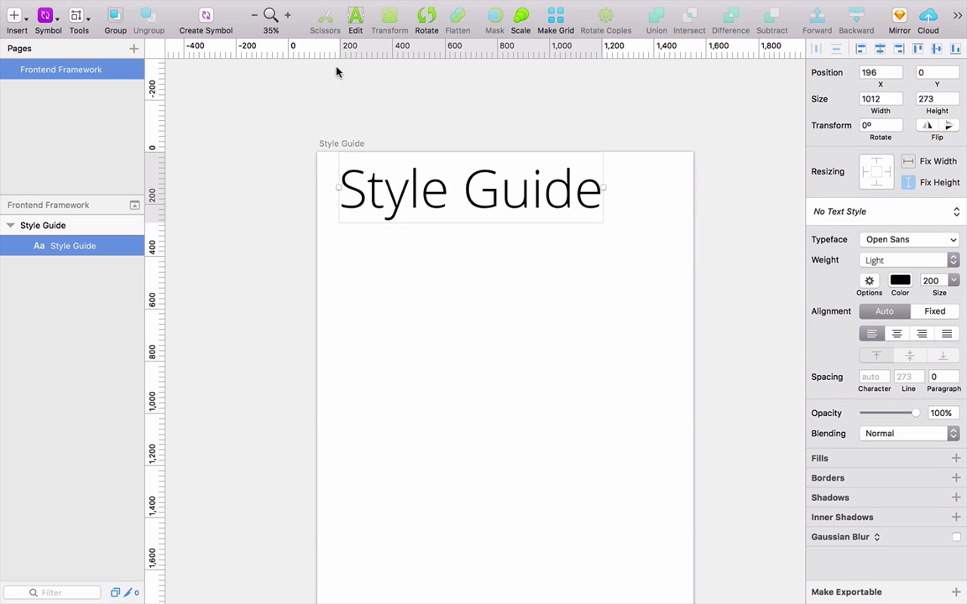
- Shift the horizontal ruler's zero point and reset it to the artboard's origin
drag(265, 49, 411, 71)
mouse_move(501, 75)
mouse_down()
mouse_move(589, 78)
mouse_move(469, 75)
mouse_move(487, 67)
mouse_up()
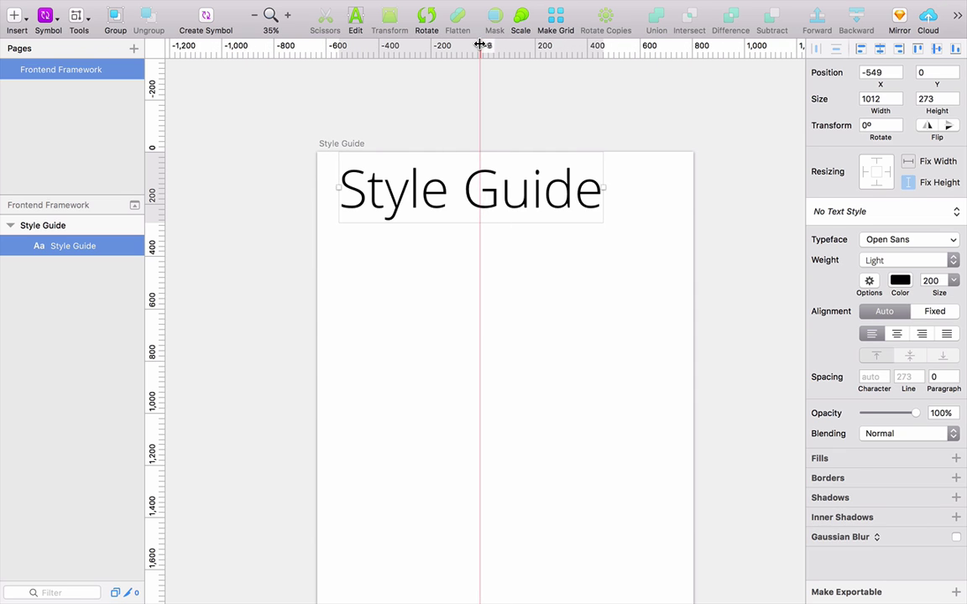
click(157, 54)
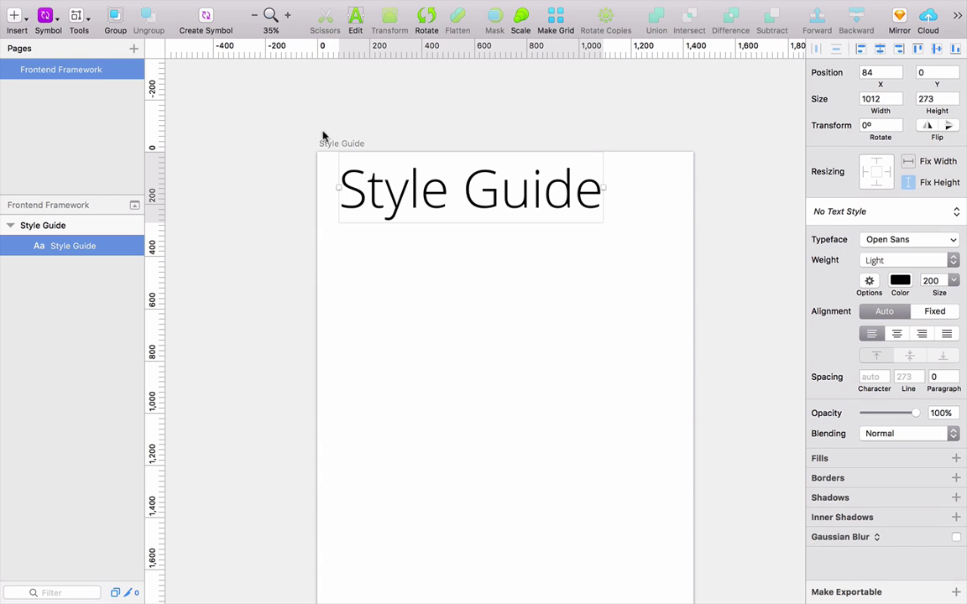
- Draw a second artboard of about 1018 × 1385 beside the Style Guide artboard and delete it
drag(681, 121, 331, 114)
key(a)
drag(440, 149, 705, 510)
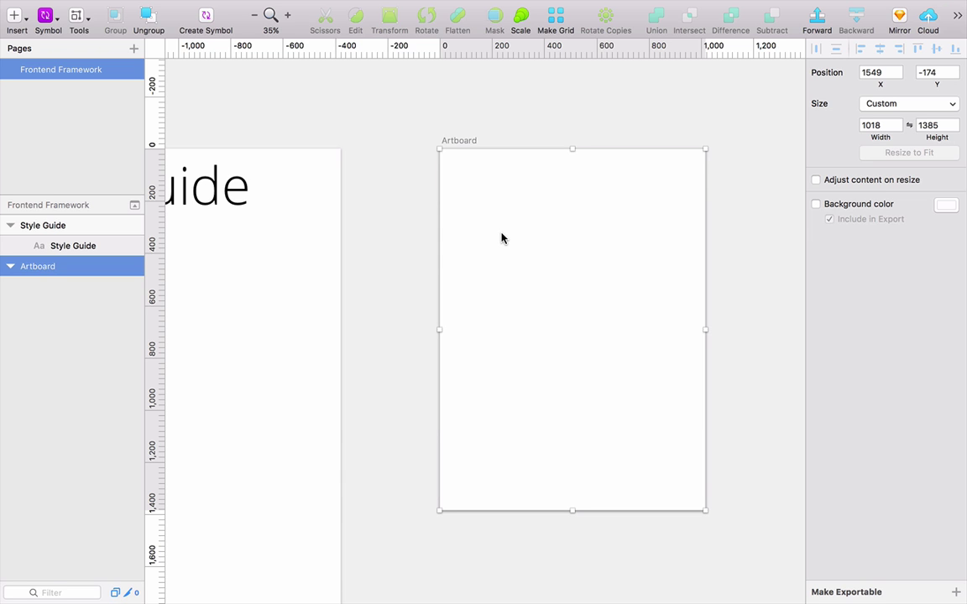
key(Delete)
drag(487, 242, 775, 239)
- Open the text color settings of the Style Guide heading and remove the black swatch from the document colors
click(576, 145)
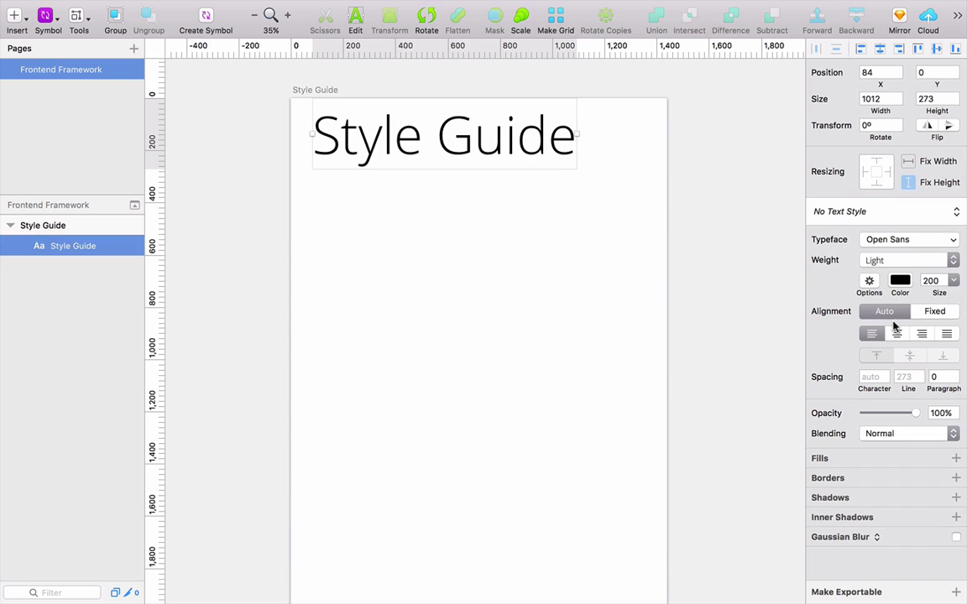
click(900, 282)
key(BackSpace)
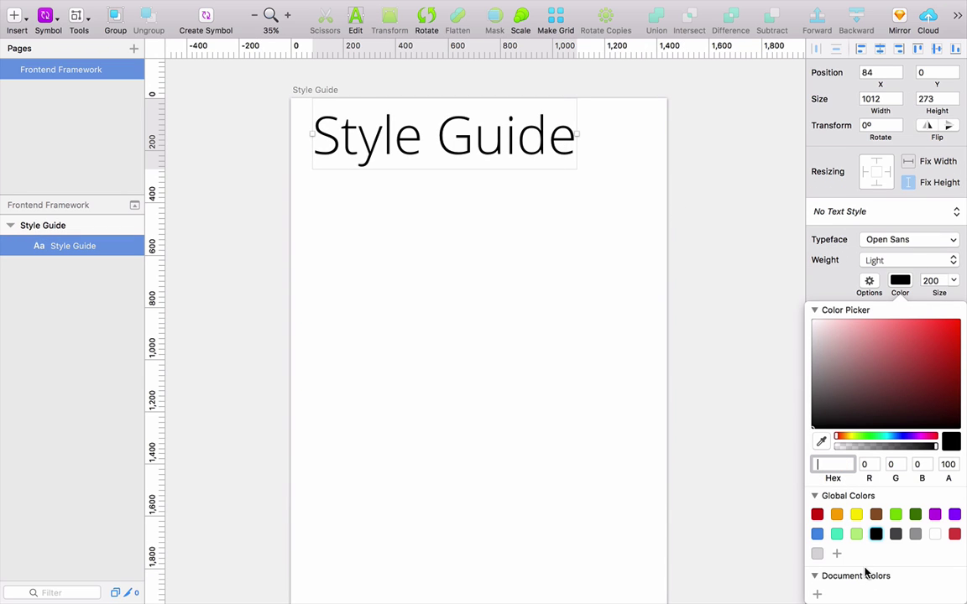
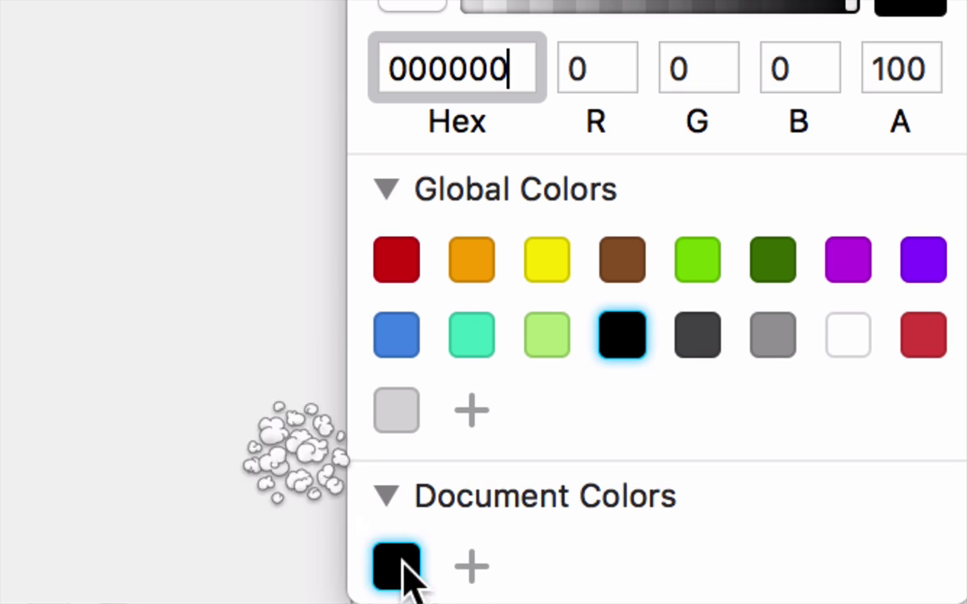
drag(401, 569, 231, 458)
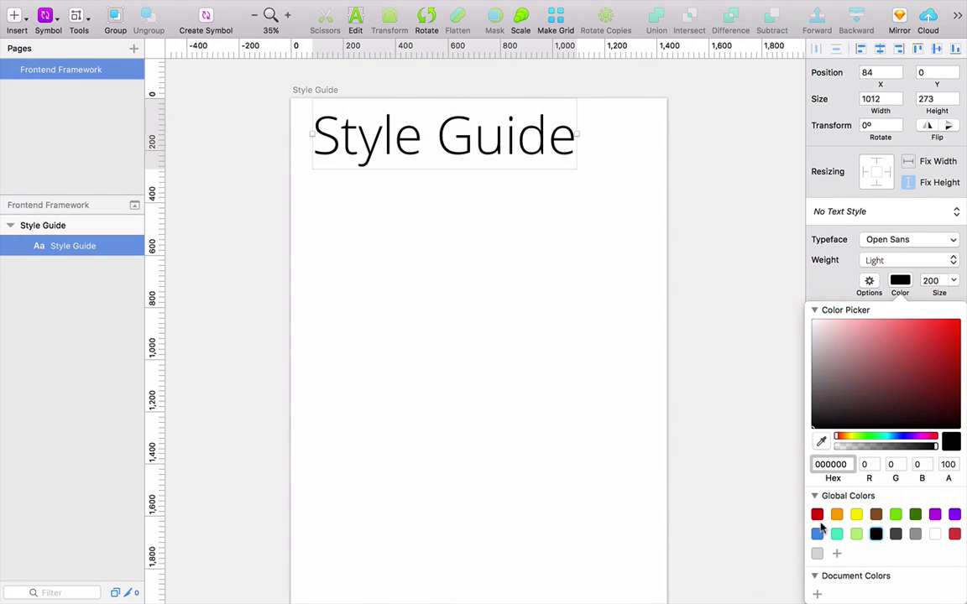
- Add the global grays D8D8D8, 9B9B9B and 4A4A4A to the document colors
click(816, 553)
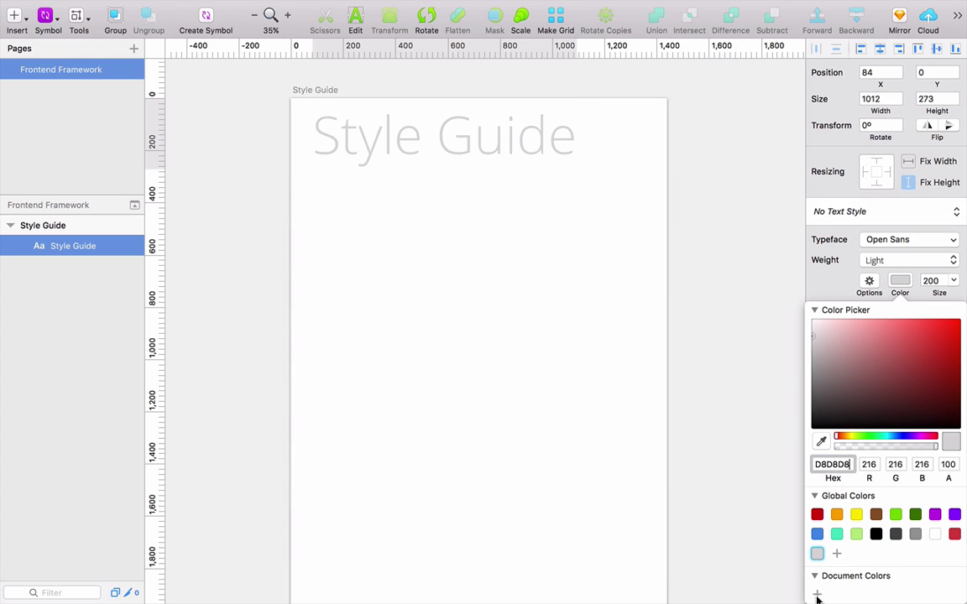
click(915, 535)
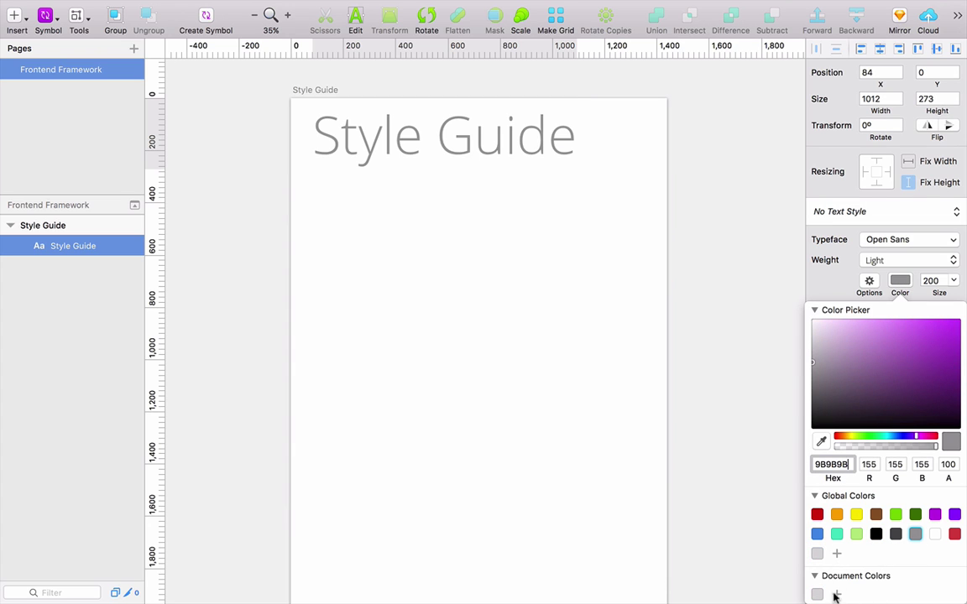
click(876, 534)
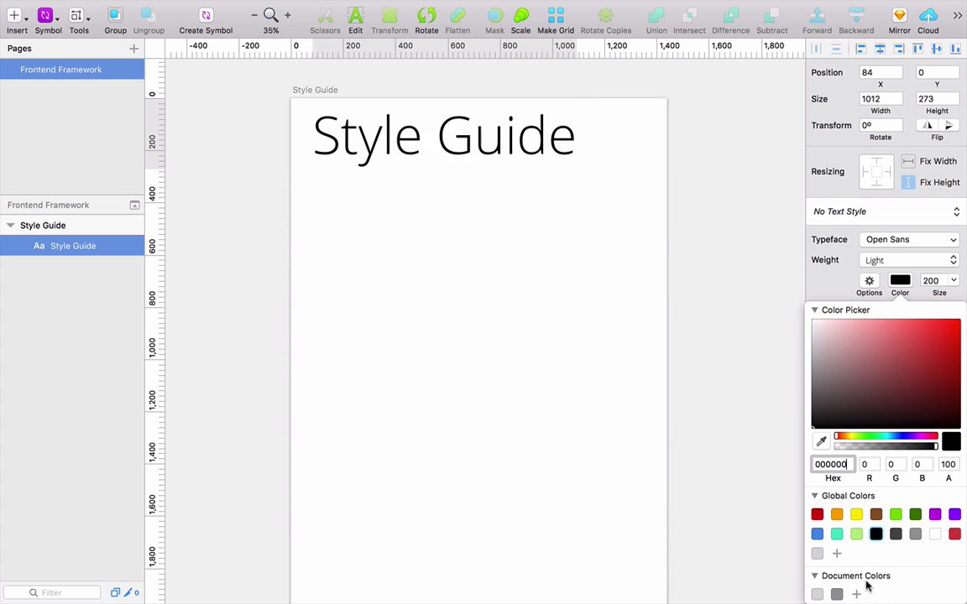
click(896, 533)
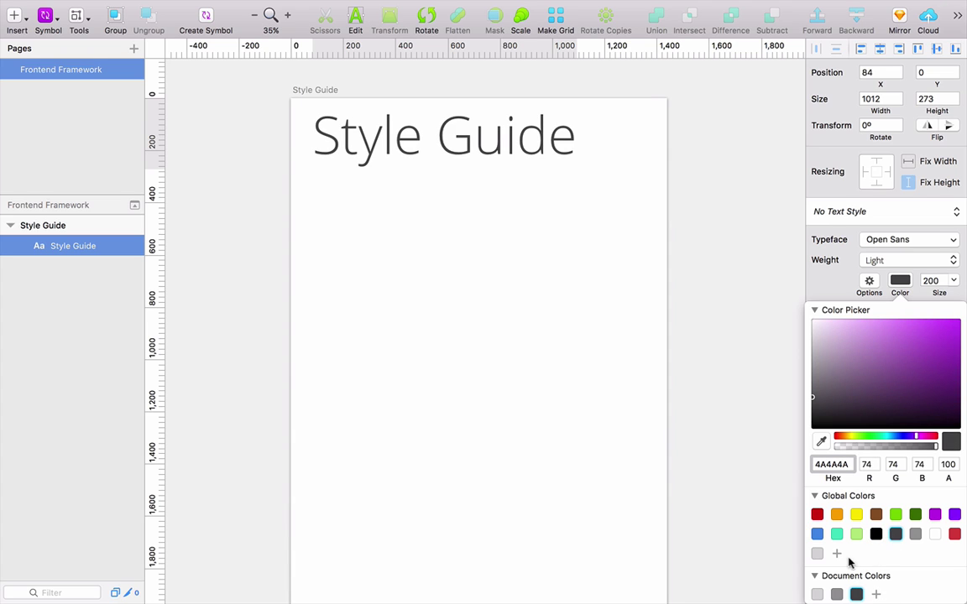
- Add the global colors red D0021B, blue 4A90E2, orange F5A623 and light green B8E986 to the document colors
click(816, 514)
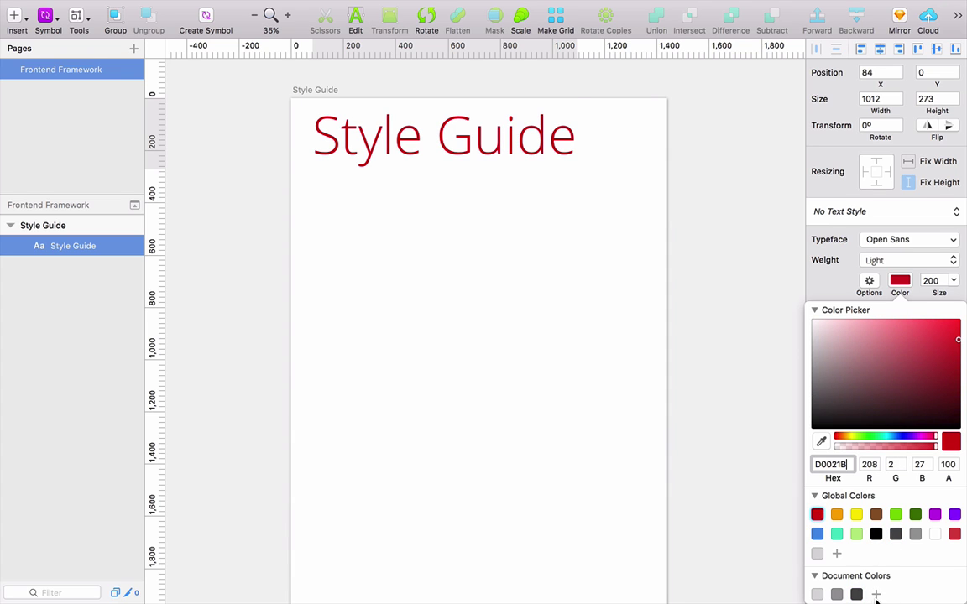
click(817, 534)
click(894, 594)
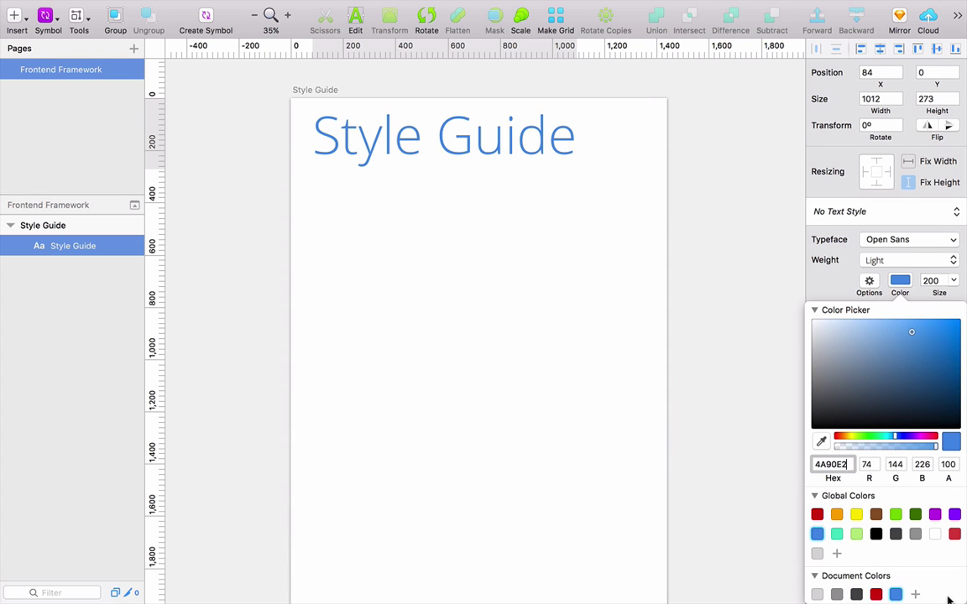
click(837, 515)
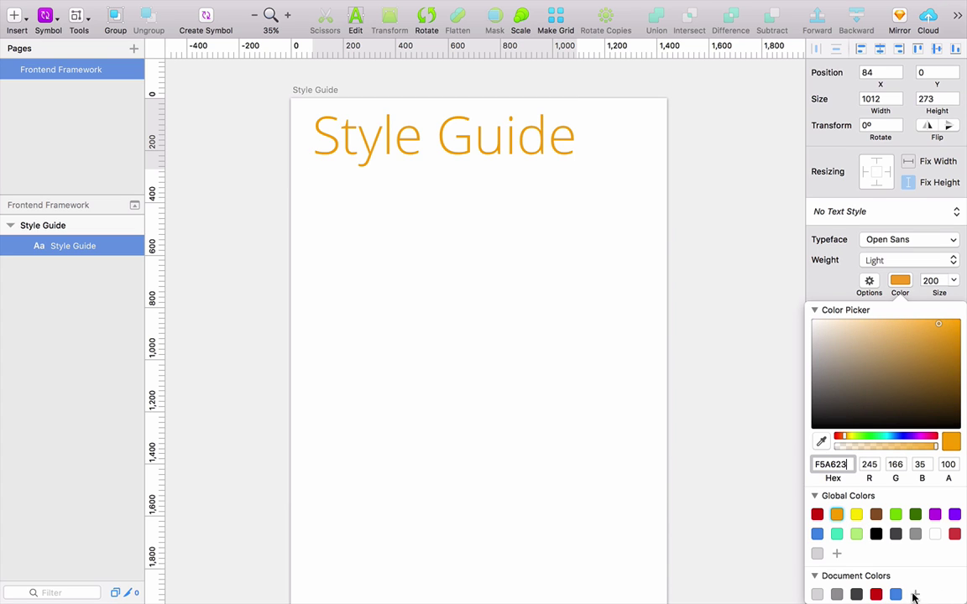
click(913, 595)
click(856, 534)
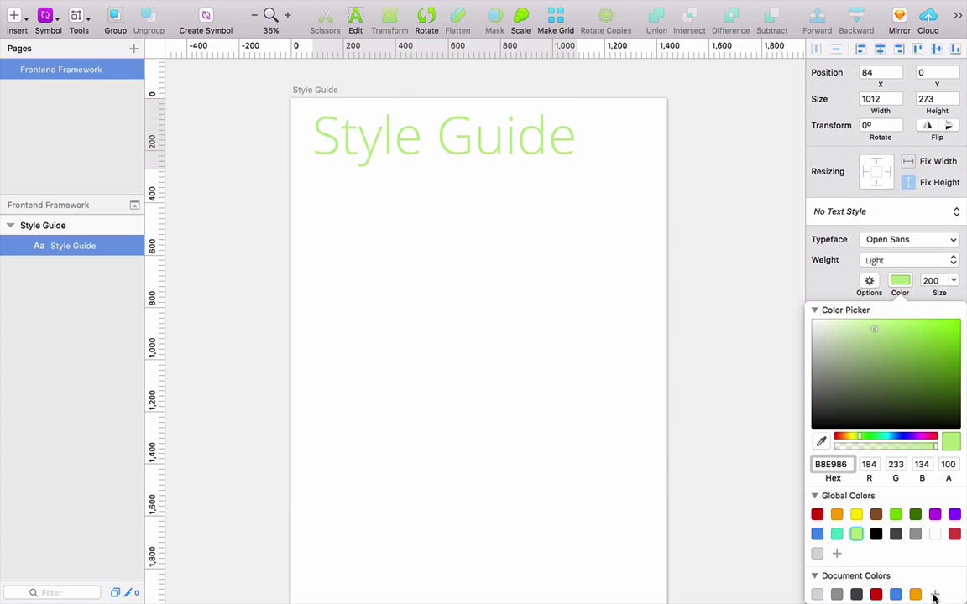
click(934, 594)
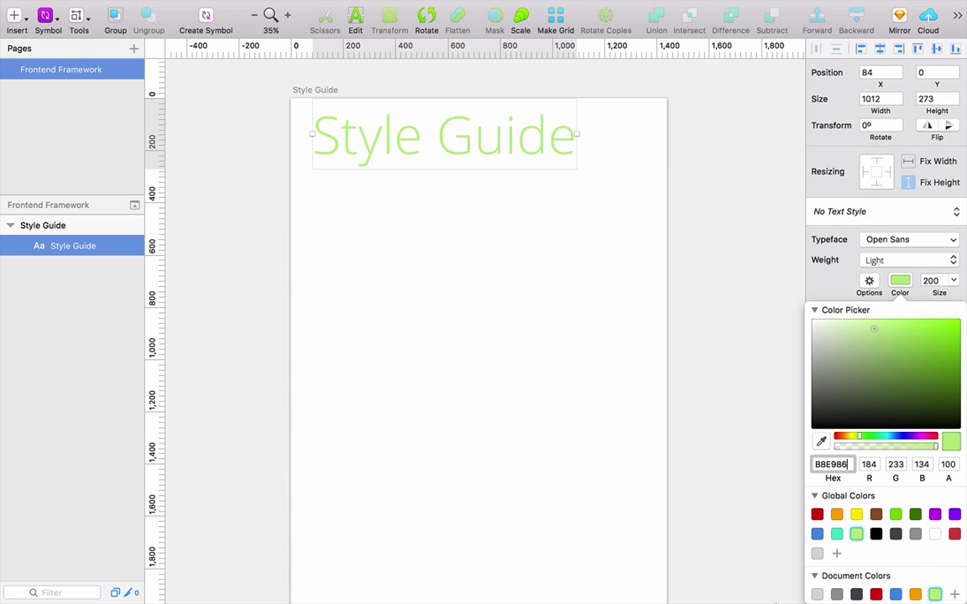
- Color the Style Guide heading D8D8D8 and set its font weight to Light Italic
click(817, 594)
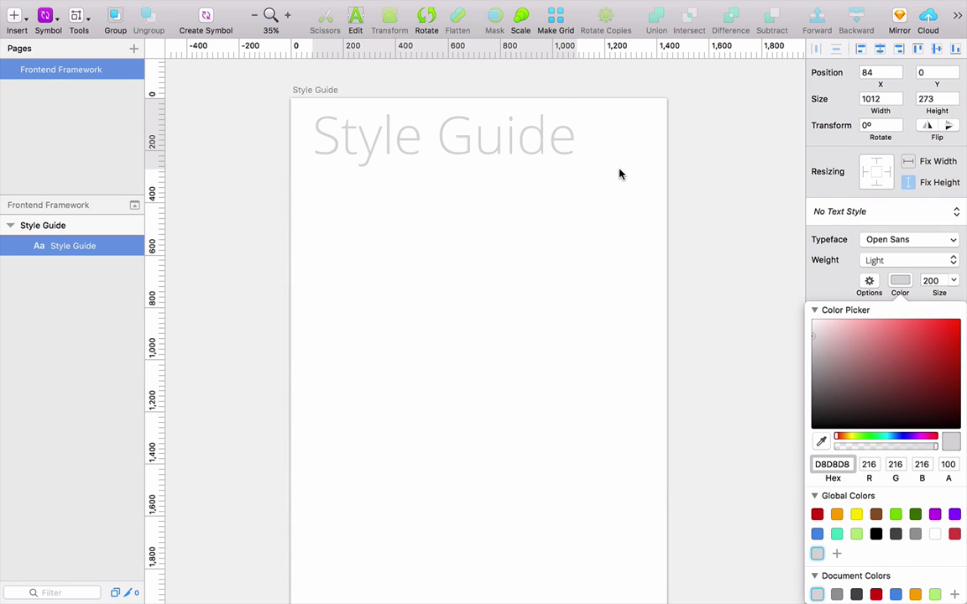
click(949, 263)
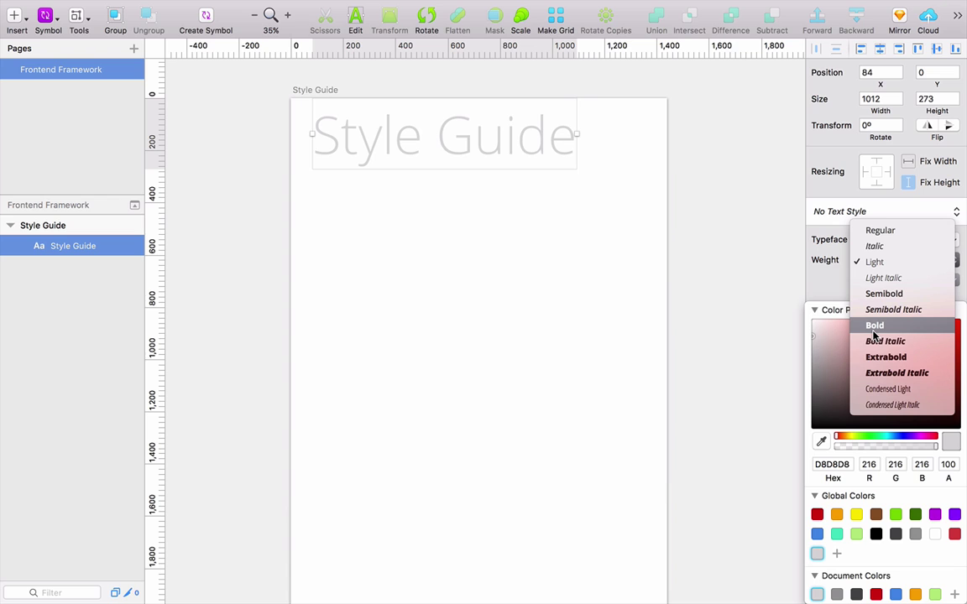
click(896, 279)
click(897, 282)
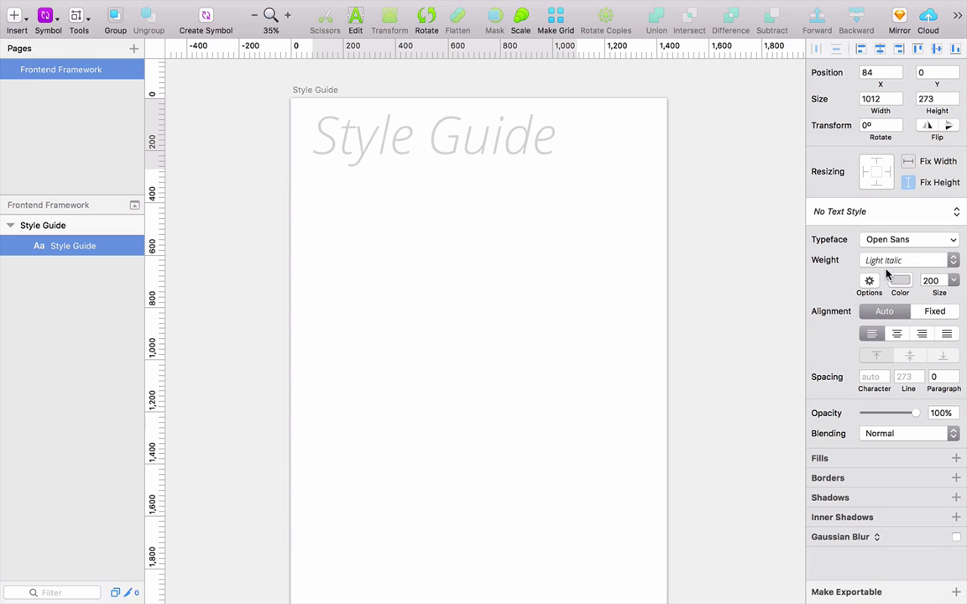
- Lighten the heading color to F3F3F3, add it to the document colors and place its swatch first
click(899, 280)
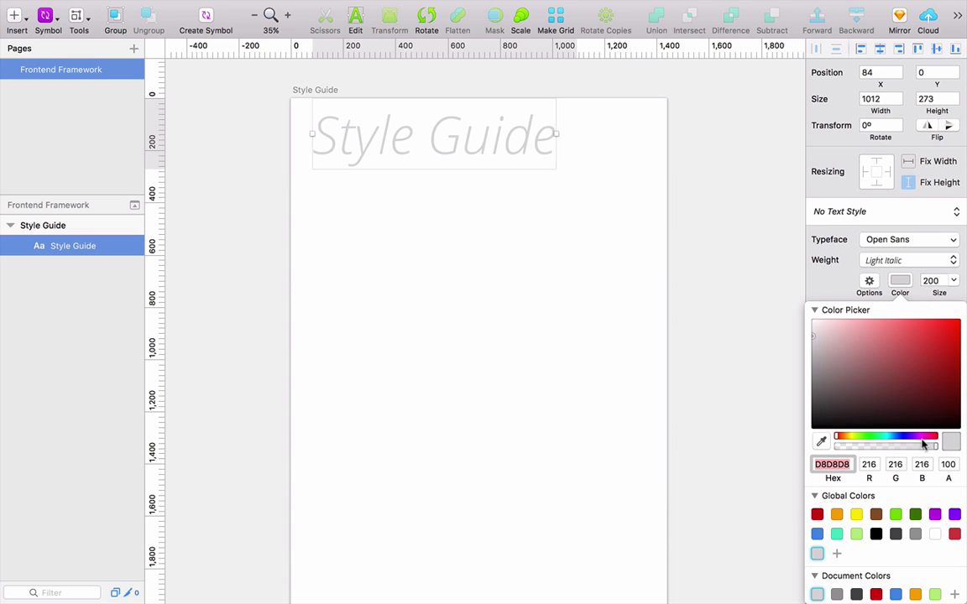
drag(814, 340, 789, 328)
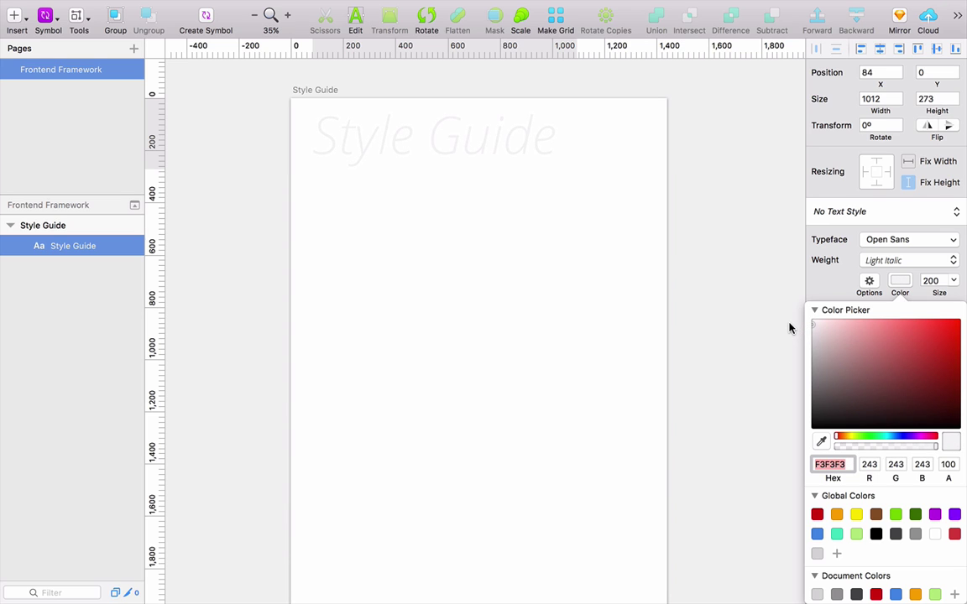
click(770, 481)
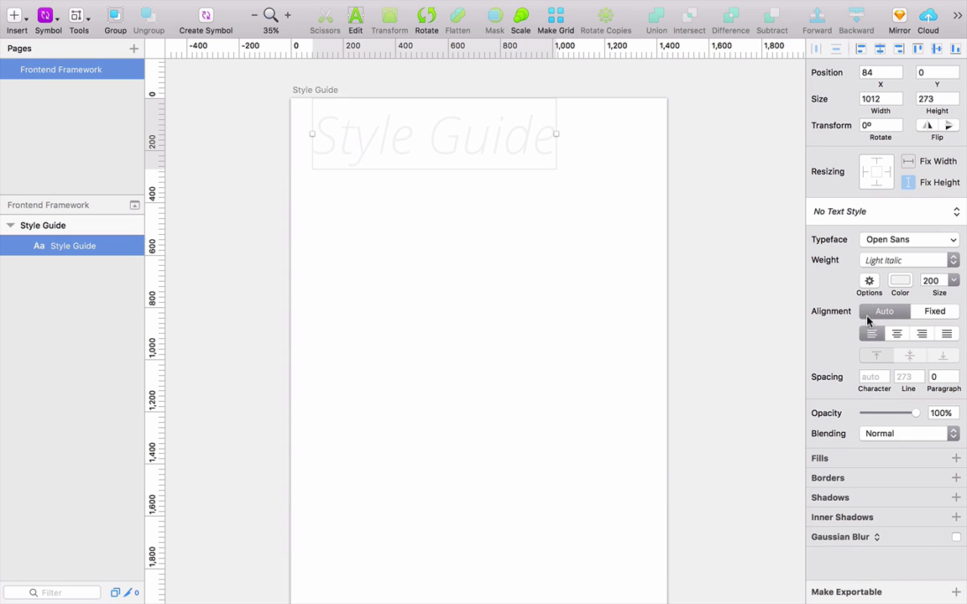
click(900, 283)
scroll(954, 599, down, 1)
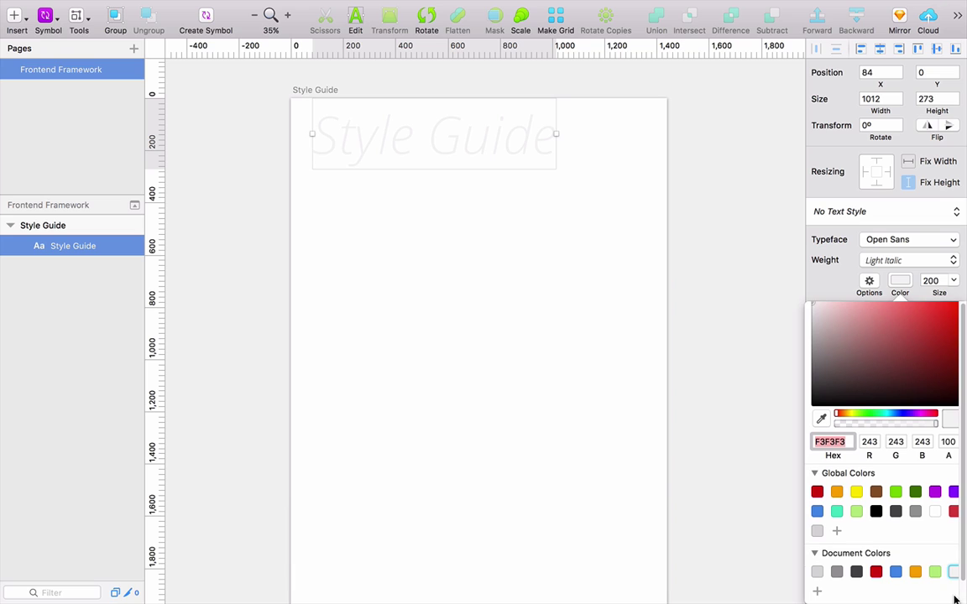
drag(952, 572, 781, 566)
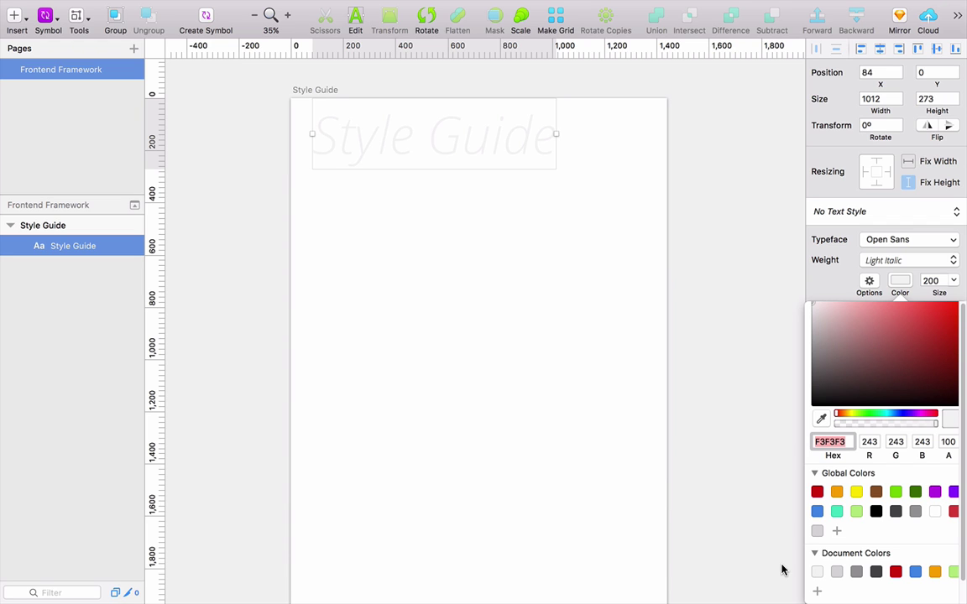
- Reselect the Style Guide heading and apply the D8D8D8 document color to it
click(572, 283)
click(565, 207)
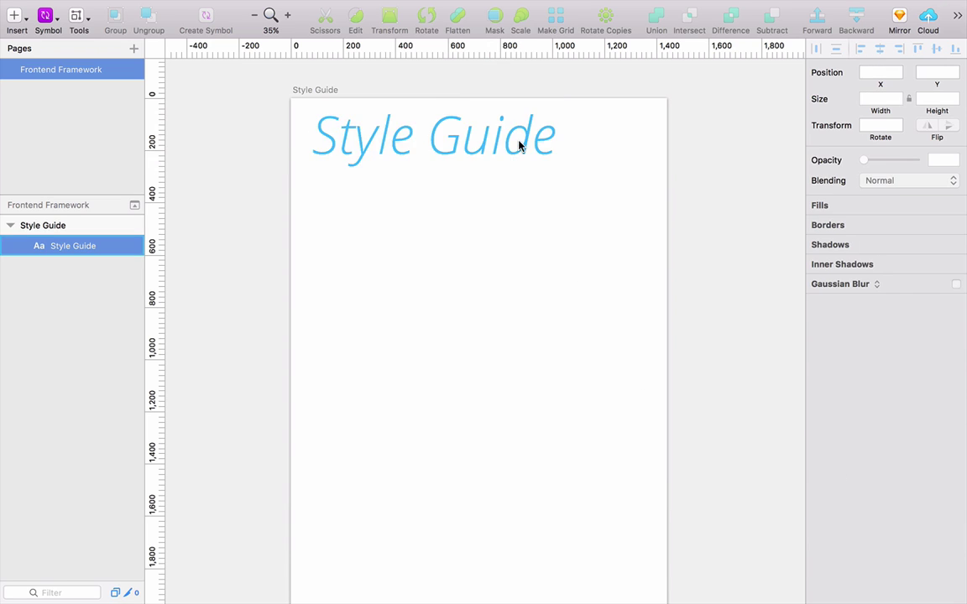
click(518, 146)
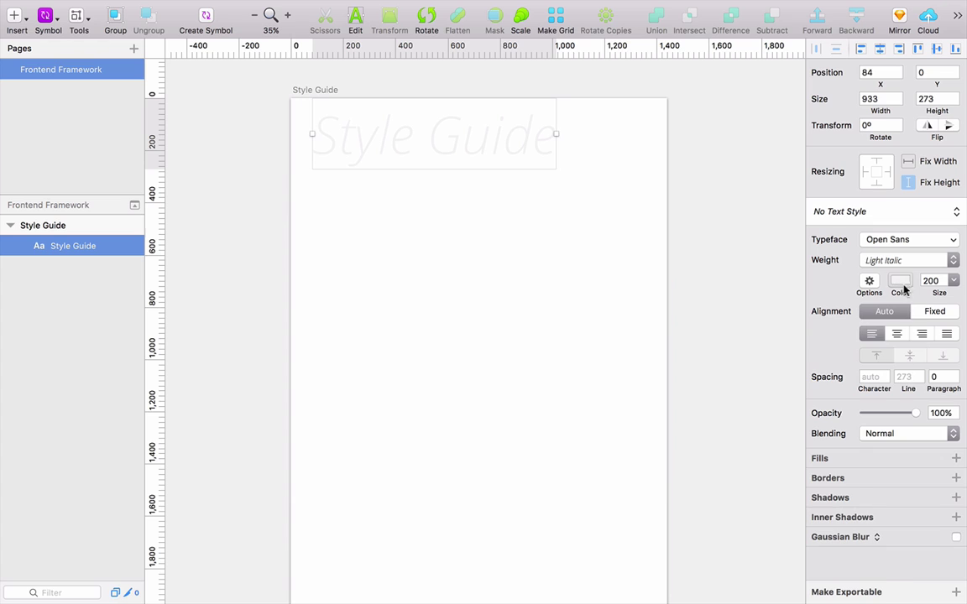
click(900, 284)
click(837, 594)
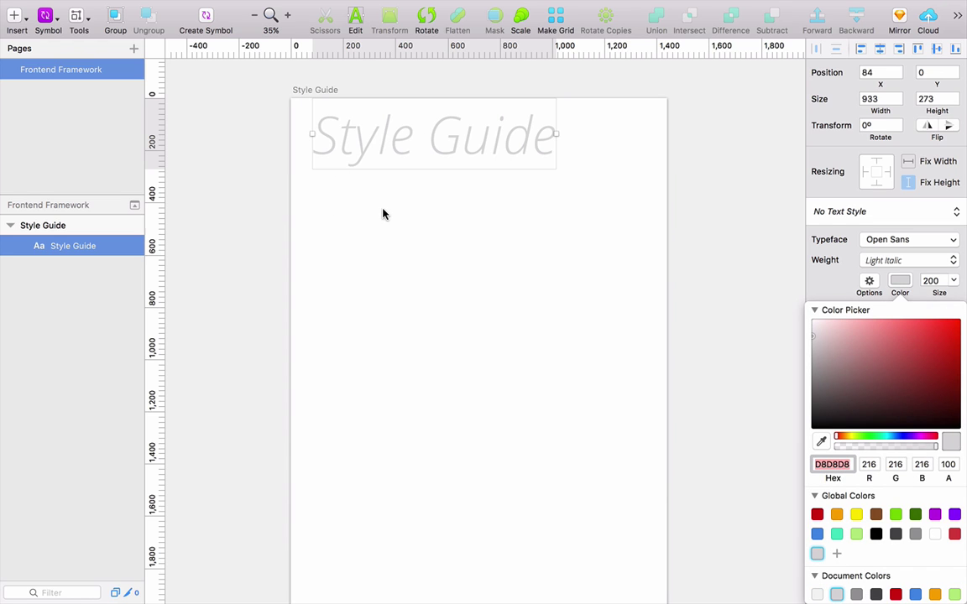
- Switch to the Demo Style Guide document, closing the ScreenFlow update and Finder windows, and examine its heading and color palette
key(ctrl+Up)
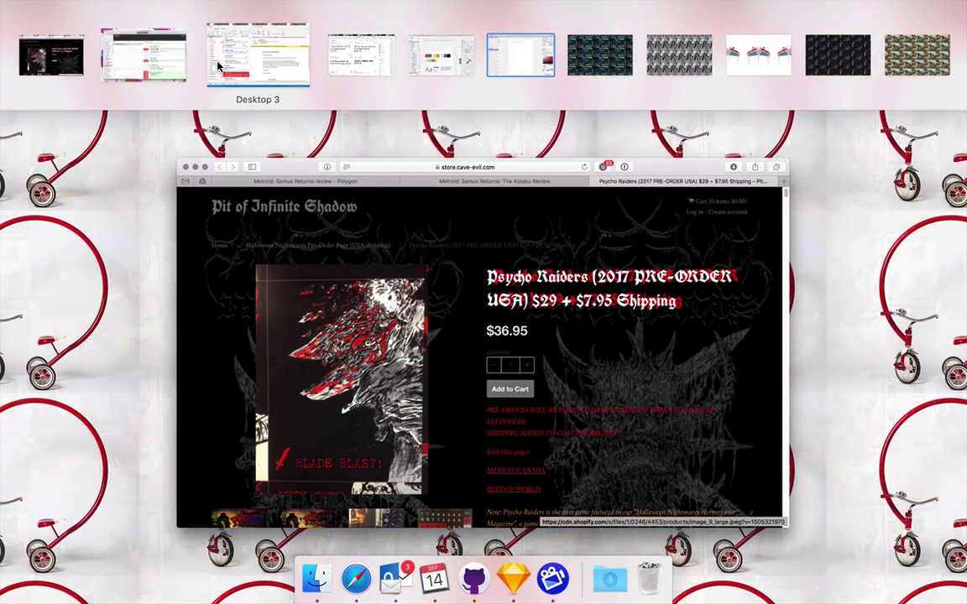
click(378, 63)
mouse_move(367, 33)
mouse_down()
mouse_move(375, 198)
mouse_move(371, 7)
mouse_move(384, 6)
mouse_move(426, 387)
mouse_up()
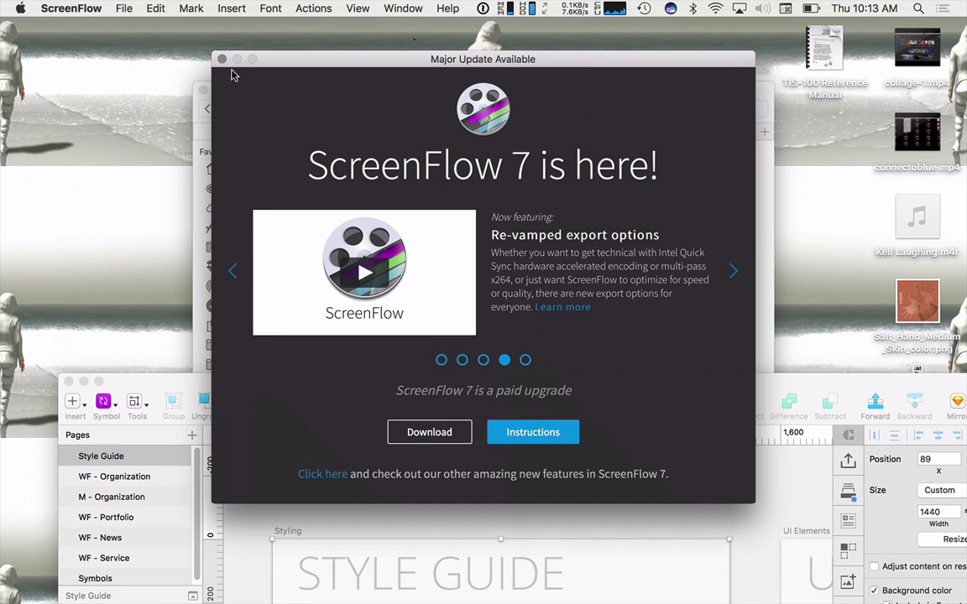
click(222, 60)
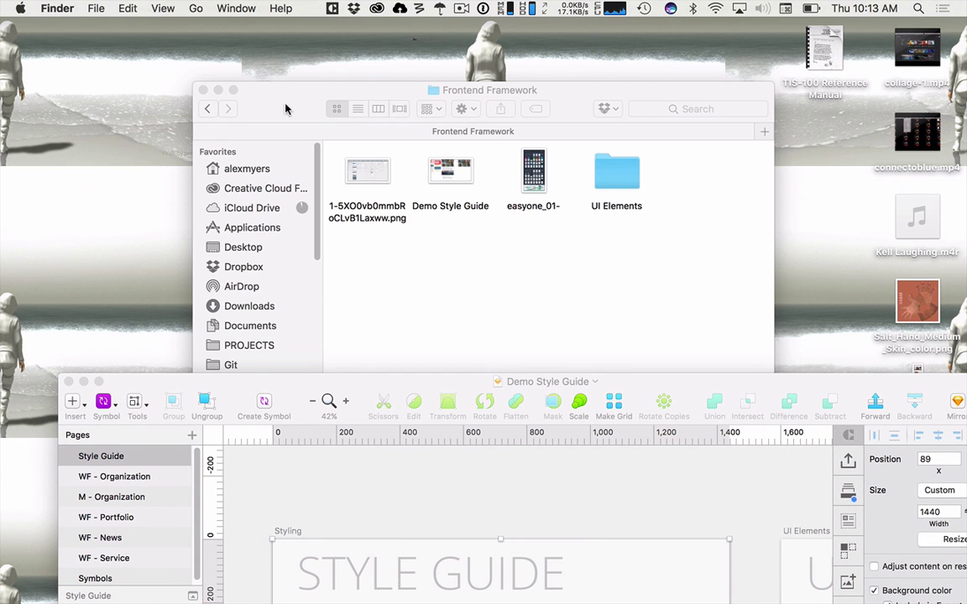
click(203, 89)
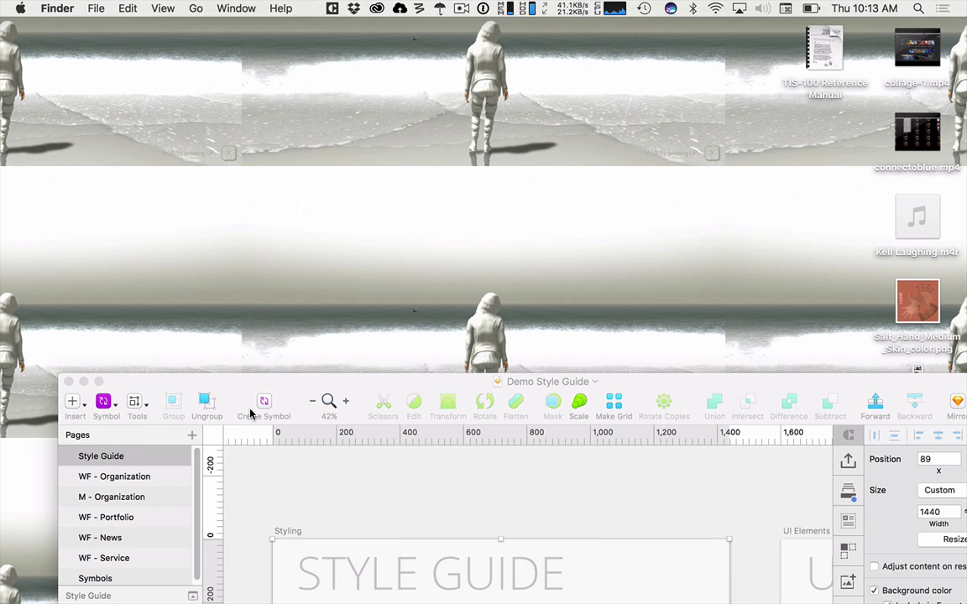
mouse_move(296, 380)
mouse_down()
mouse_move(265, 15)
mouse_move(235, 7)
mouse_up()
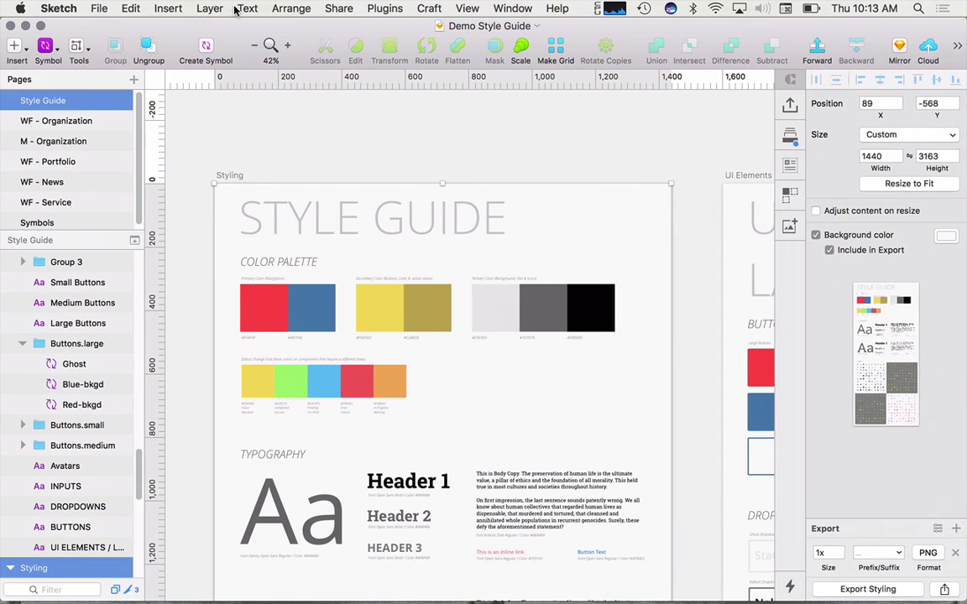
- Switch back to the full-screen Frontend Framework document
mouse_move(587, 600)
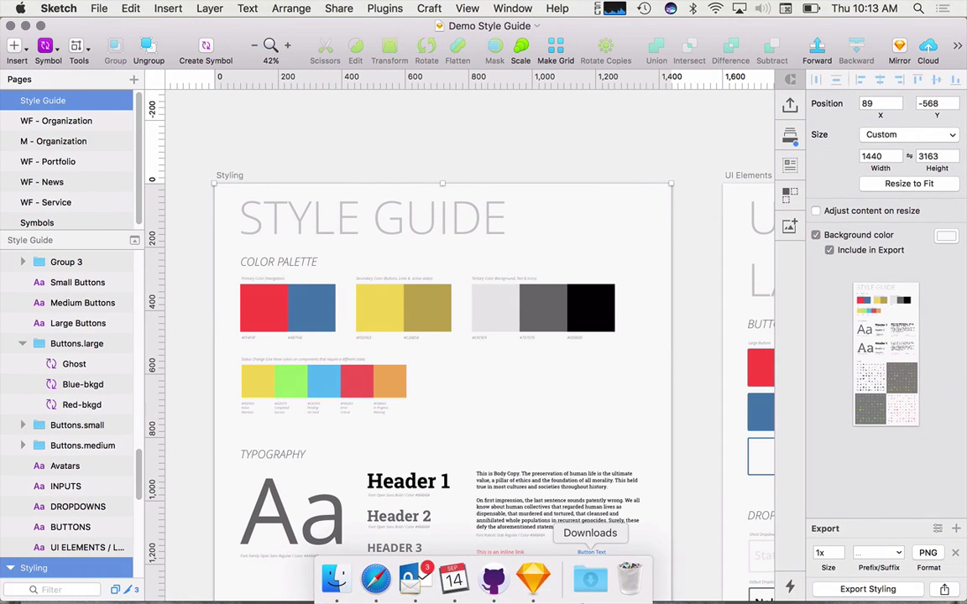
key(ctrl+Down)
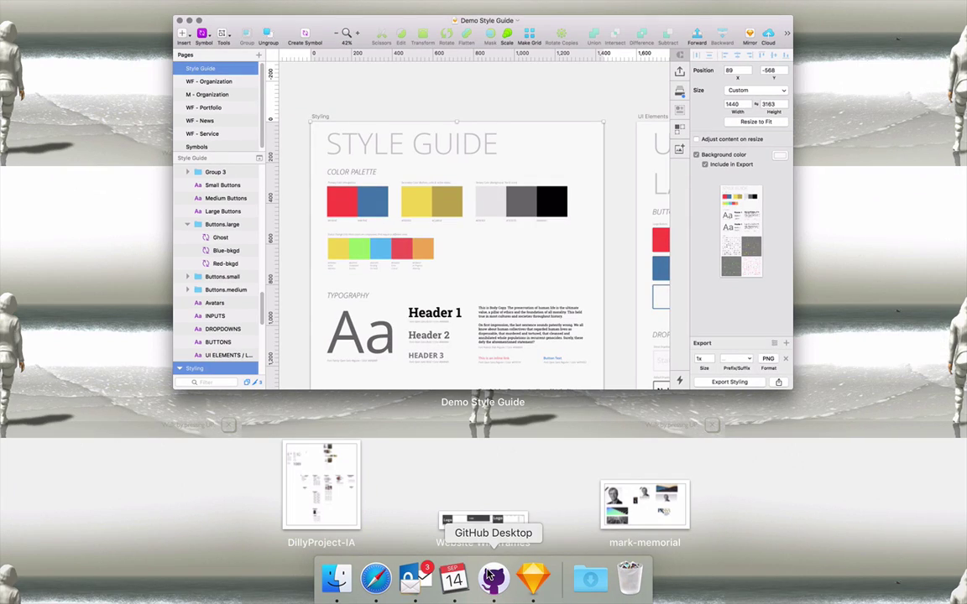
key(ctrl+Up)
mouse_move(481, 4)
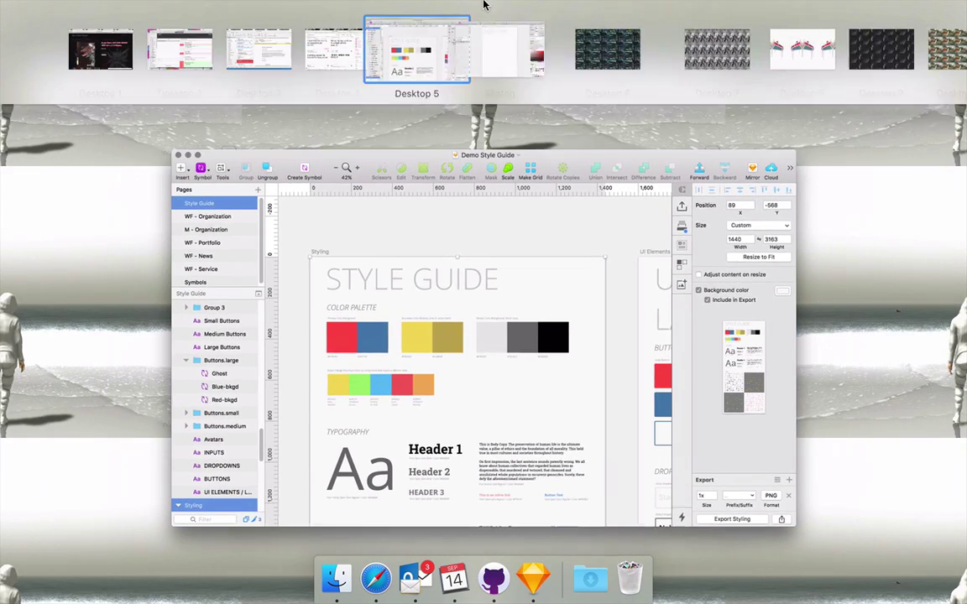
mouse_move(533, 55)
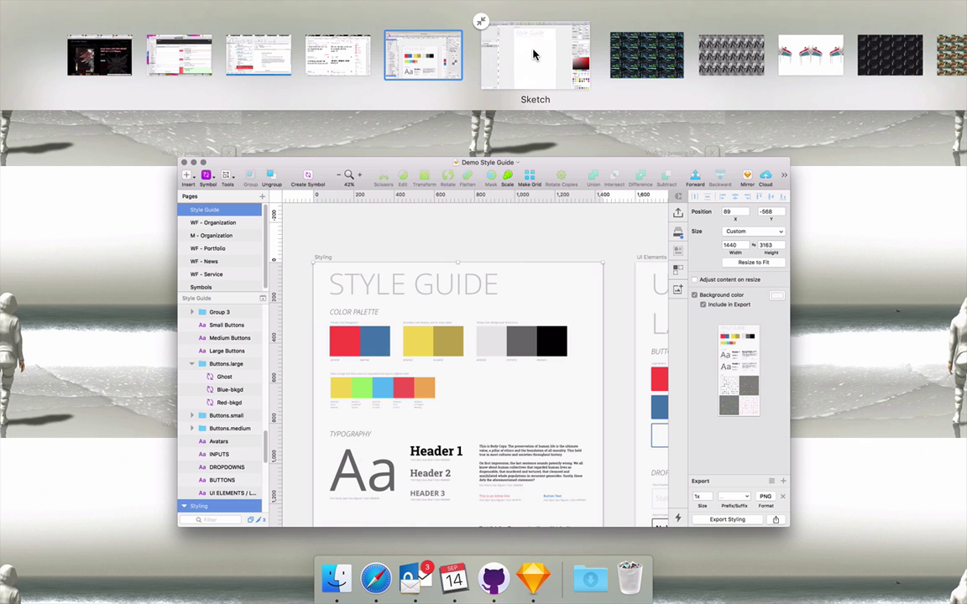
click(534, 55)
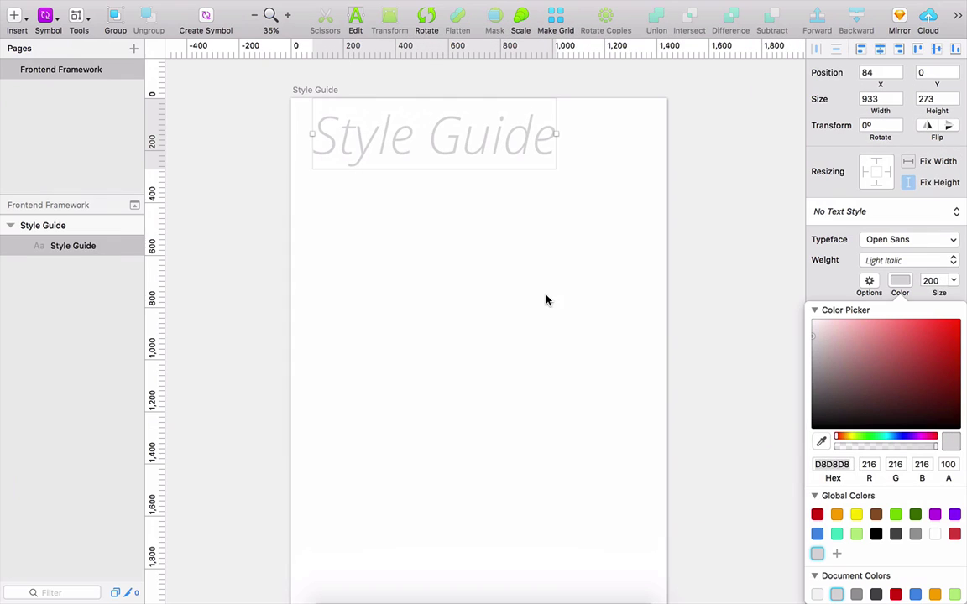
- Rewrite the heading text in capitals as STYLE GUIDE
double_click(531, 154)
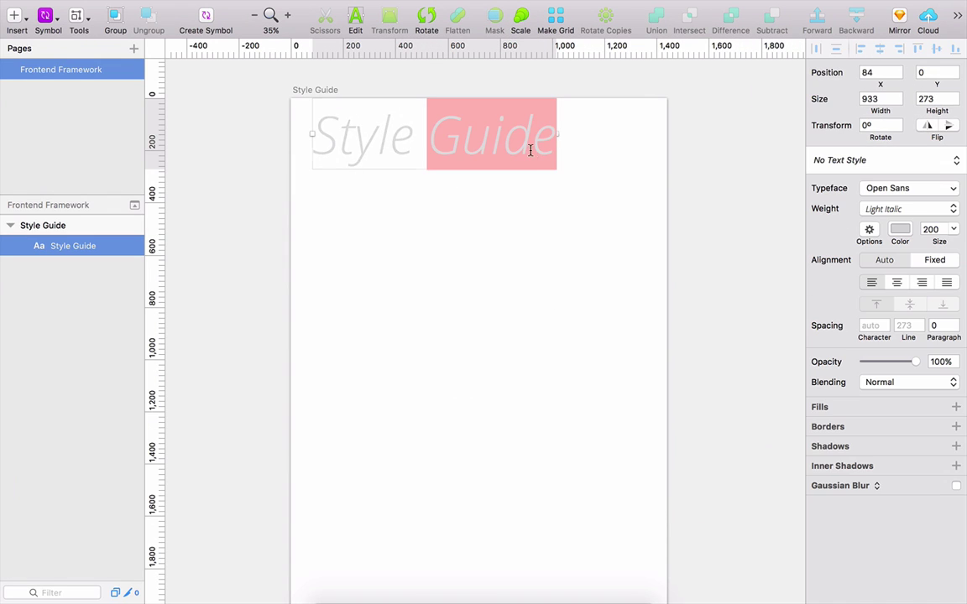
key(super+a)
text(STYLE )
text(GUID)
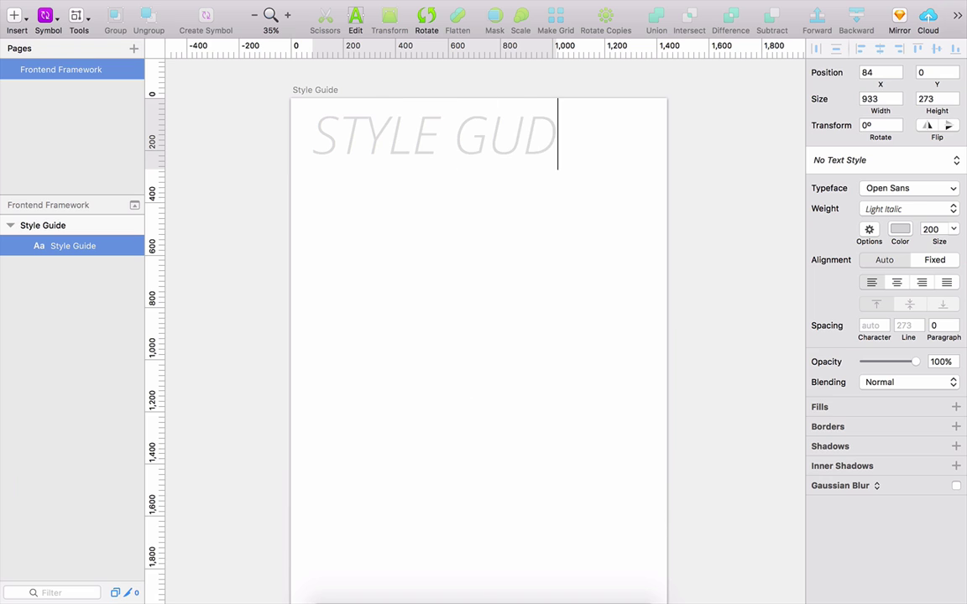
key(BackSpace)
text(IDE)
key(Escape)
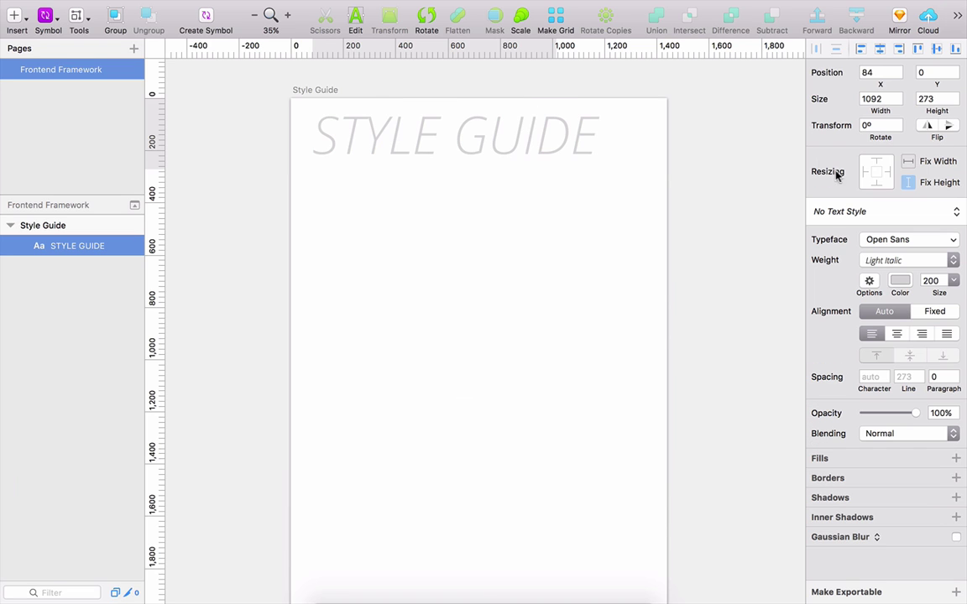
- Set the STYLE GUIDE heading's weight to Light and its color to the document color F3F3F3
click(902, 261)
click(889, 247)
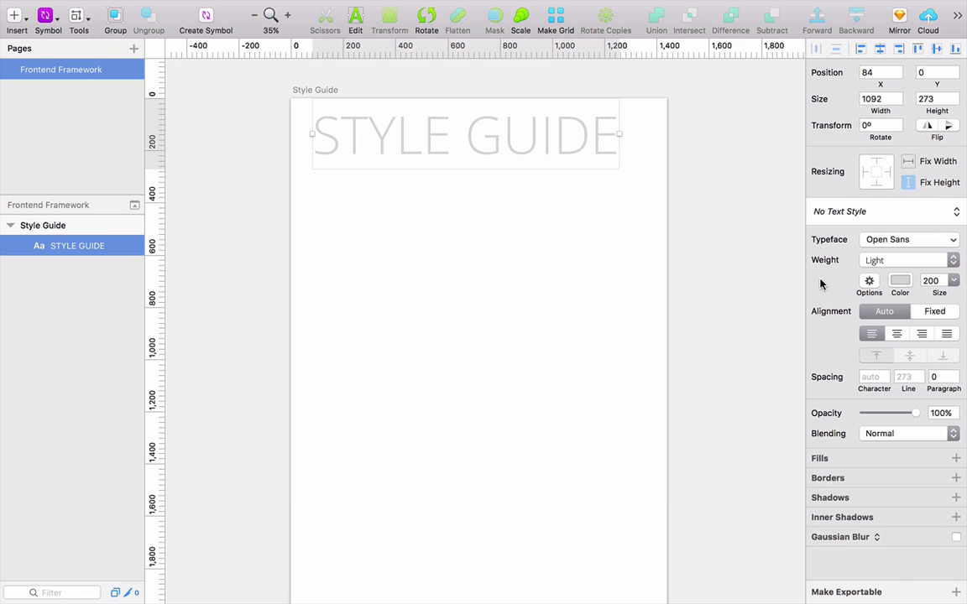
click(900, 281)
click(816, 593)
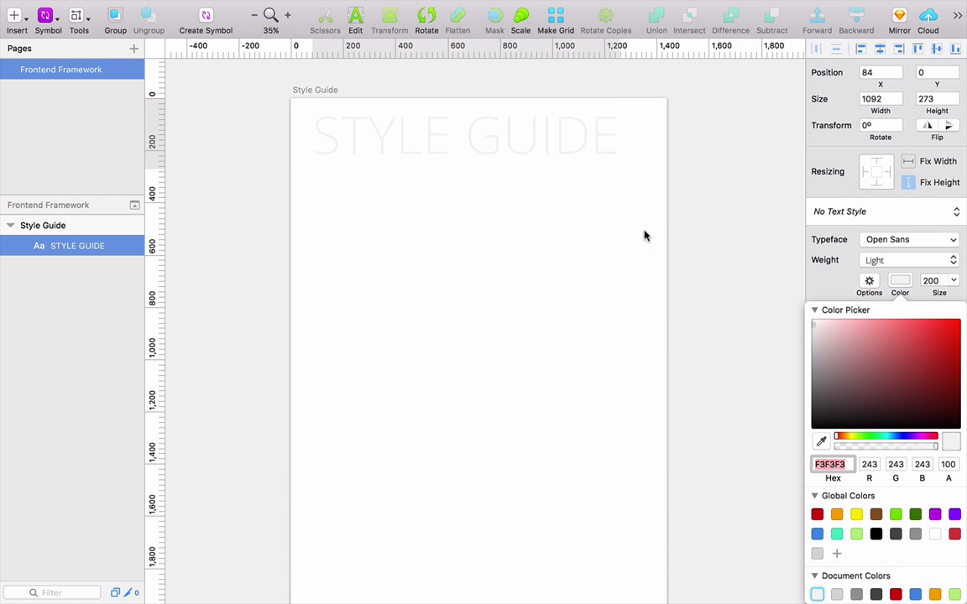
click(441, 173)
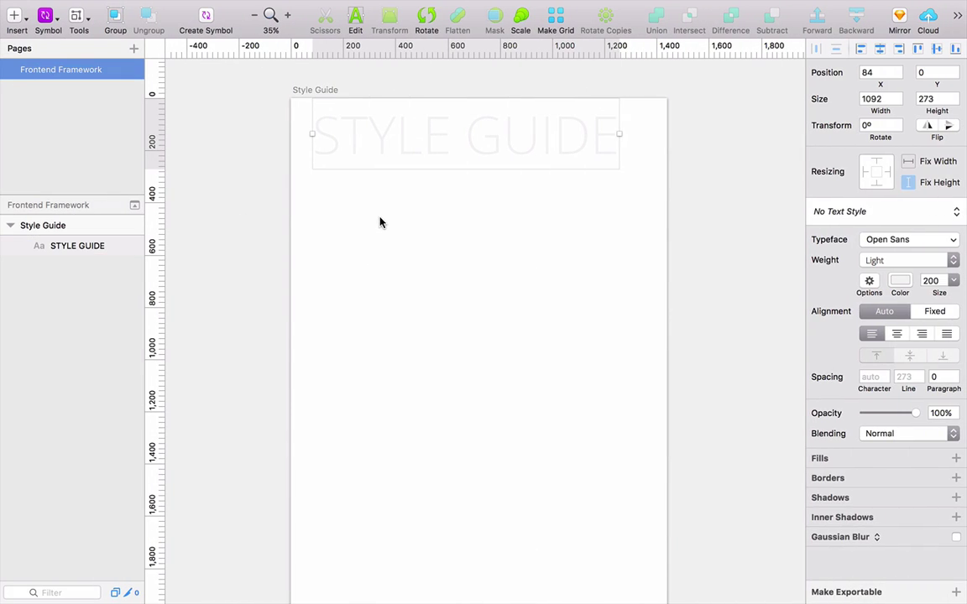
- Add a text layer reading Color Palette below the STYLE GUIDE heading
key(t)
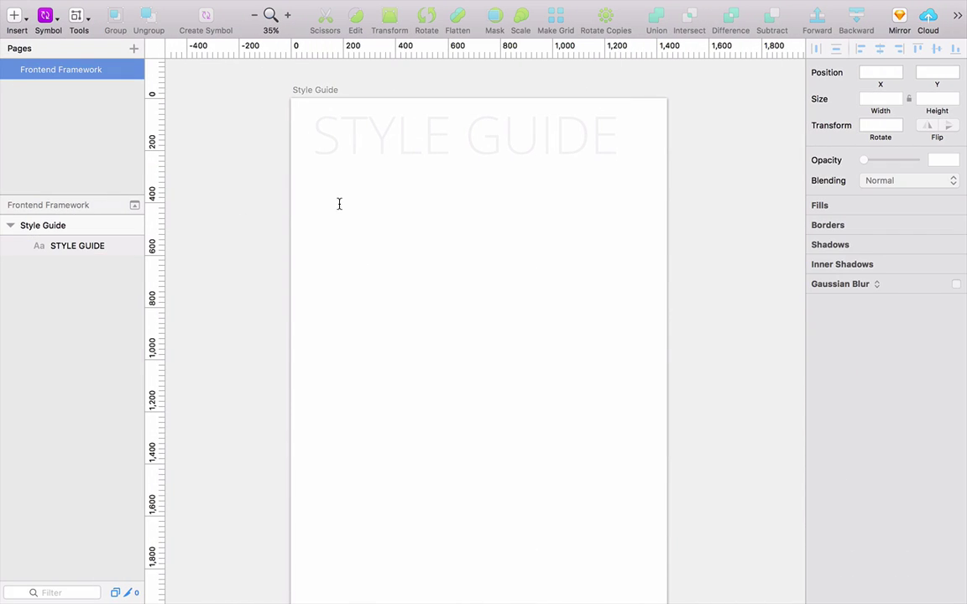
click(322, 194)
text(color )
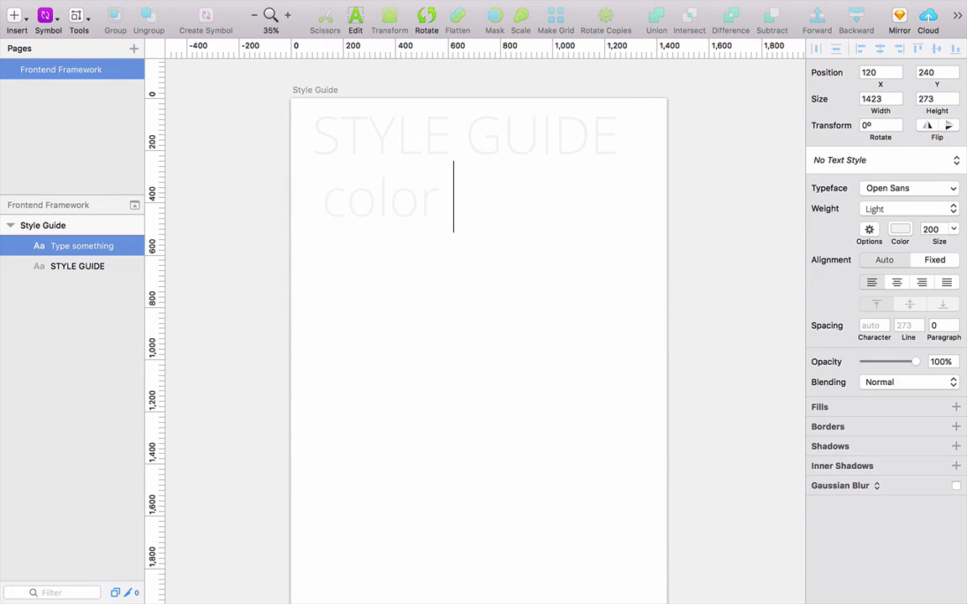
text(p)
key(BackSpace)
key(alt+BackSpace)
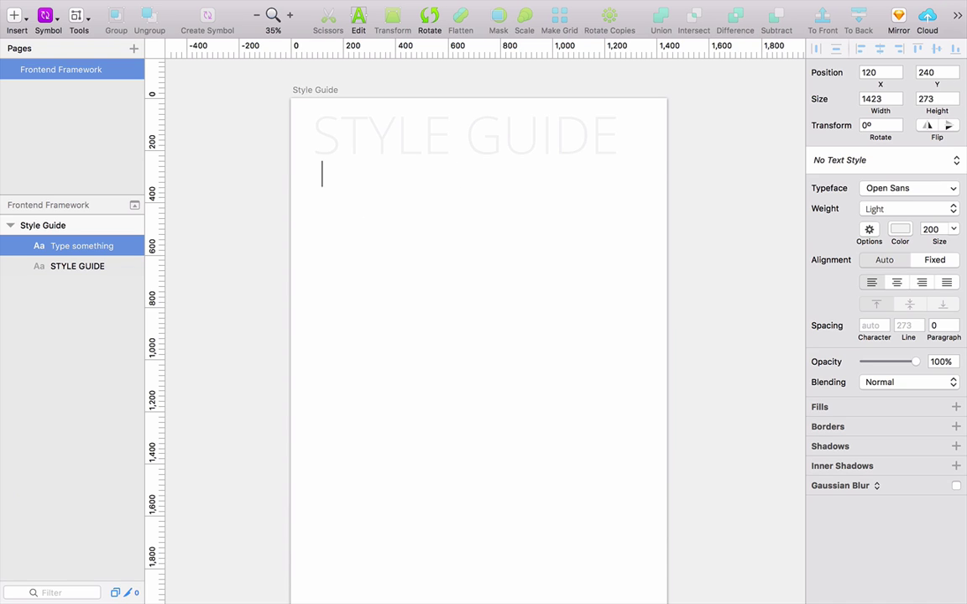
text(Color )
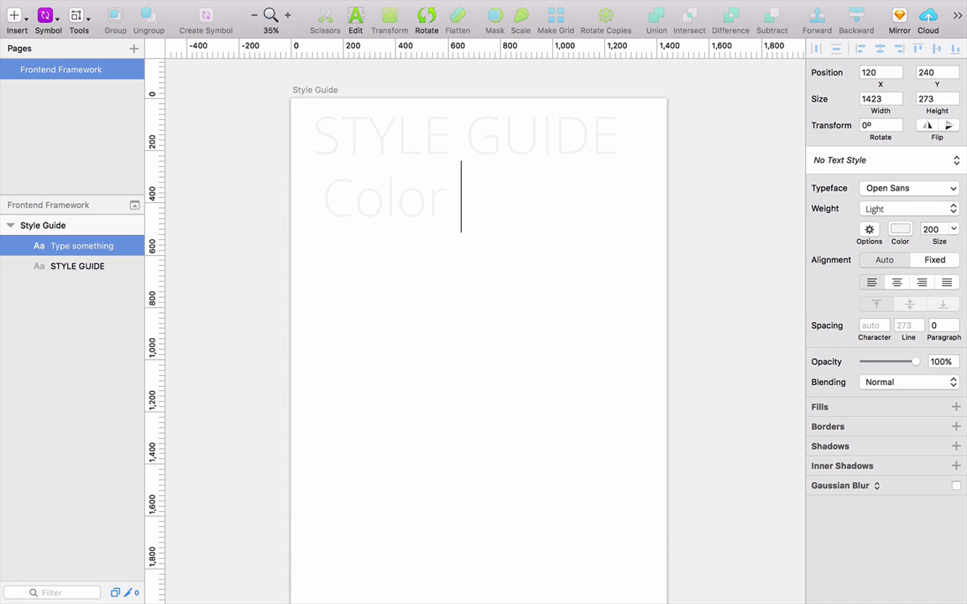
text(Palet)
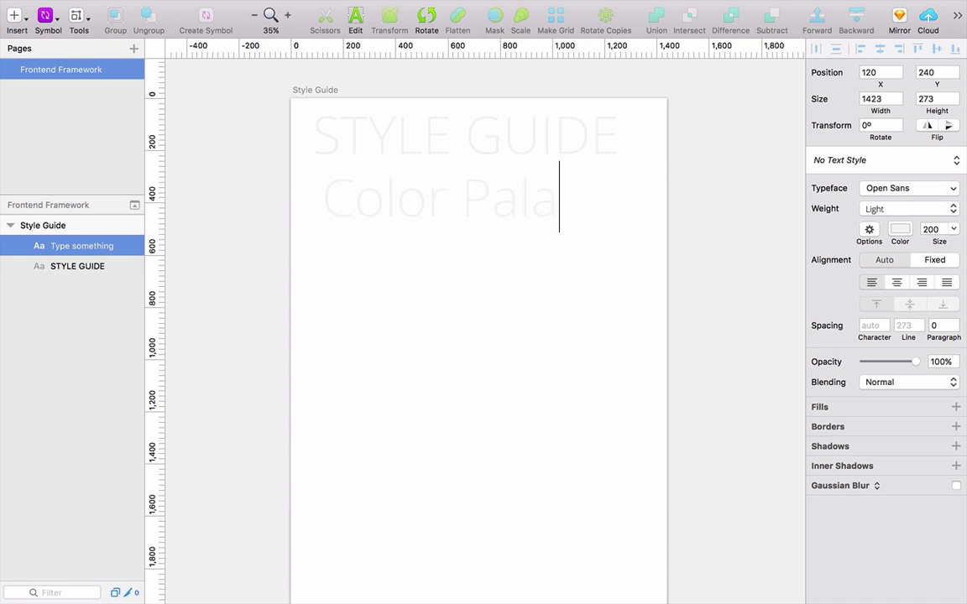
text(te)
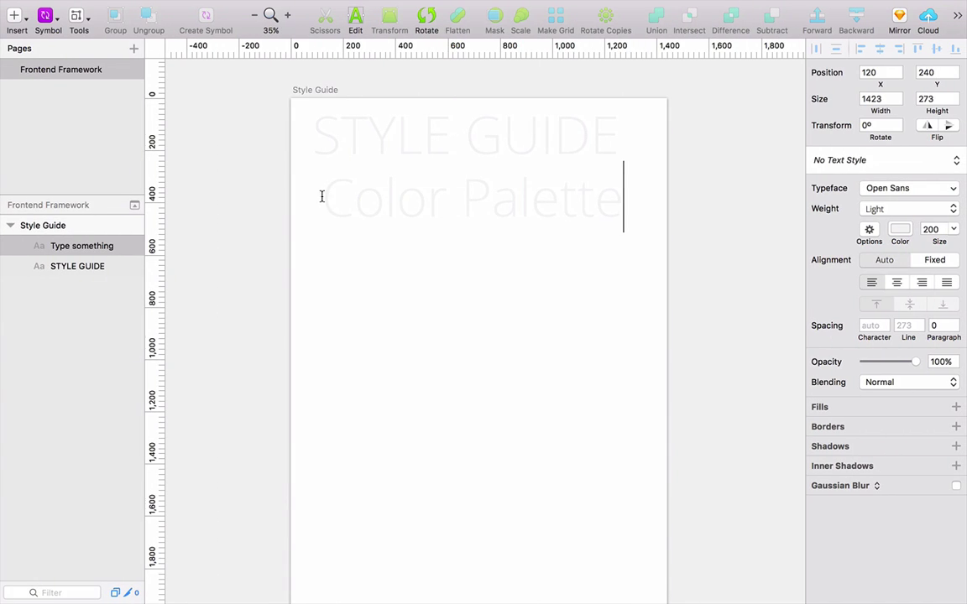
key(Escape)
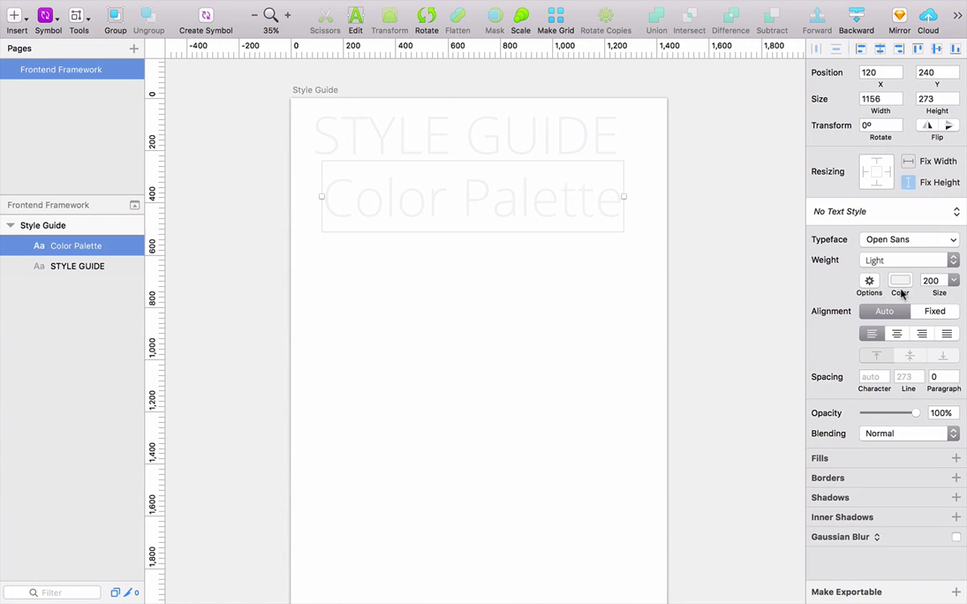
- Set the Color Palette title's font size to 72 and its color to the document color D8D8D8
click(955, 280)
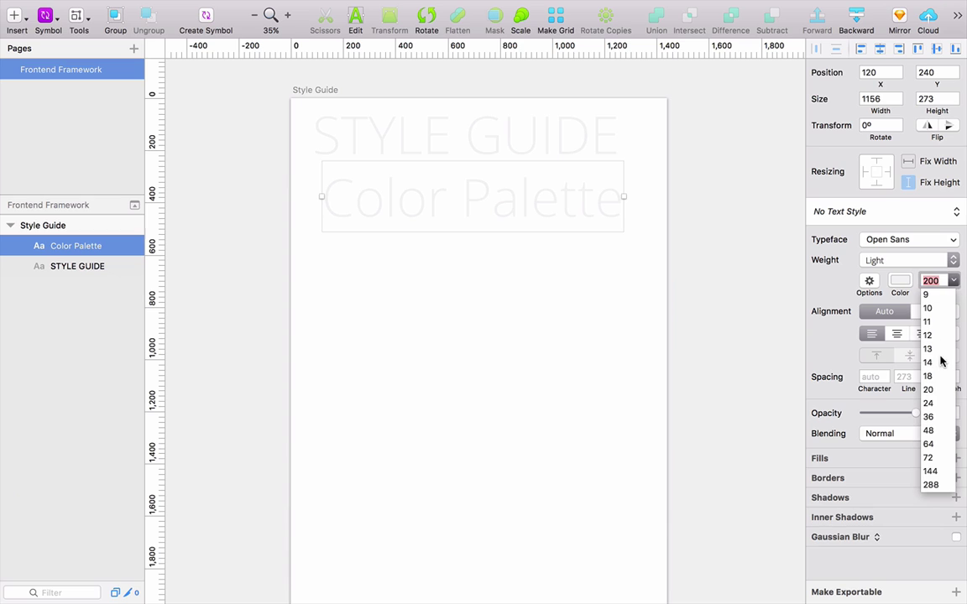
click(930, 471)
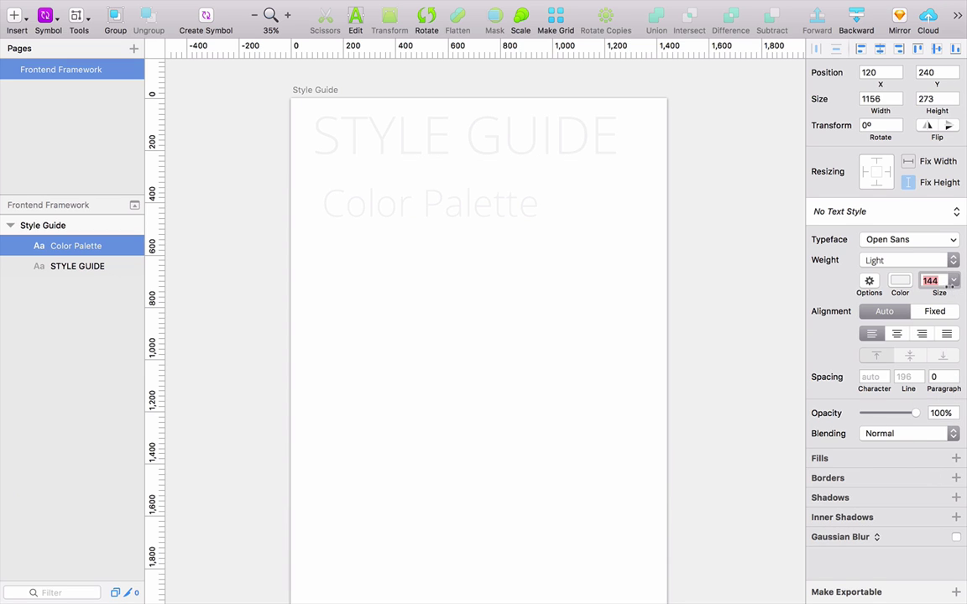
click(953, 280)
click(930, 455)
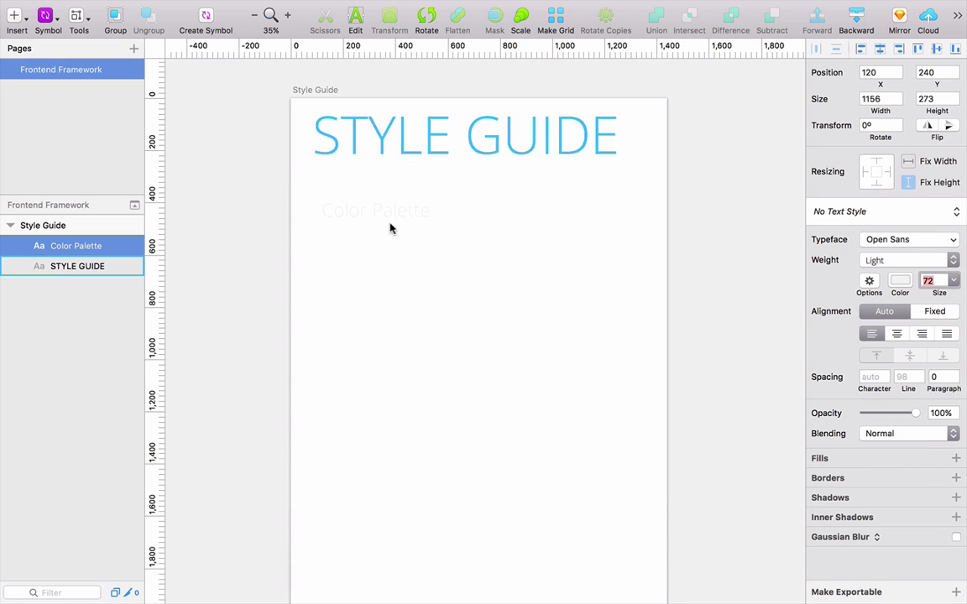
click(415, 210)
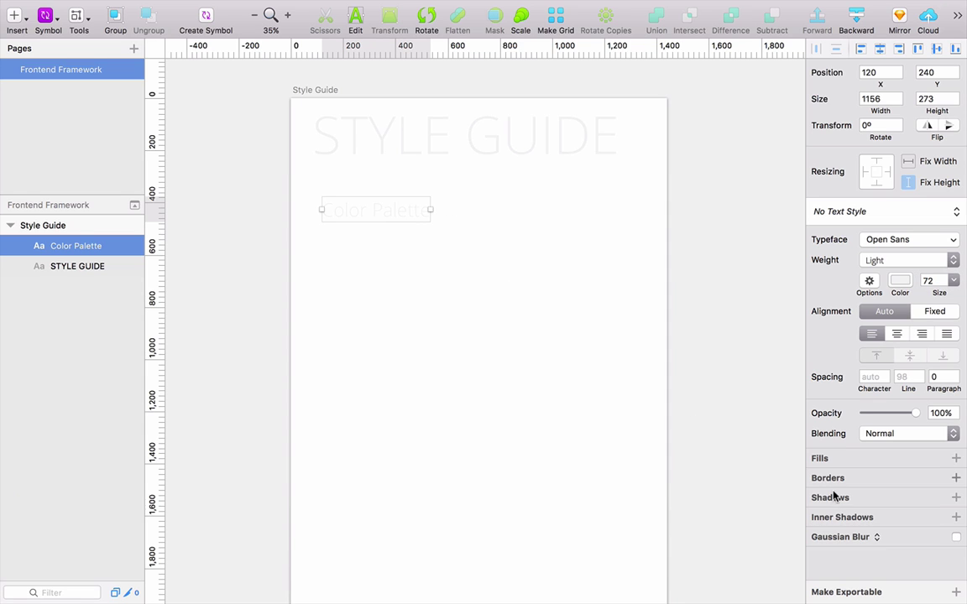
click(900, 280)
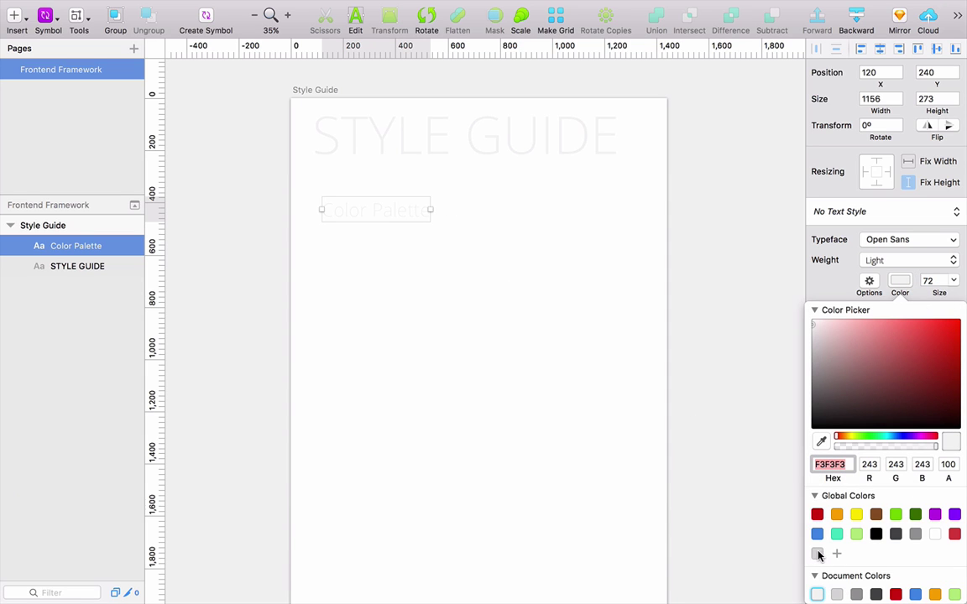
click(836, 595)
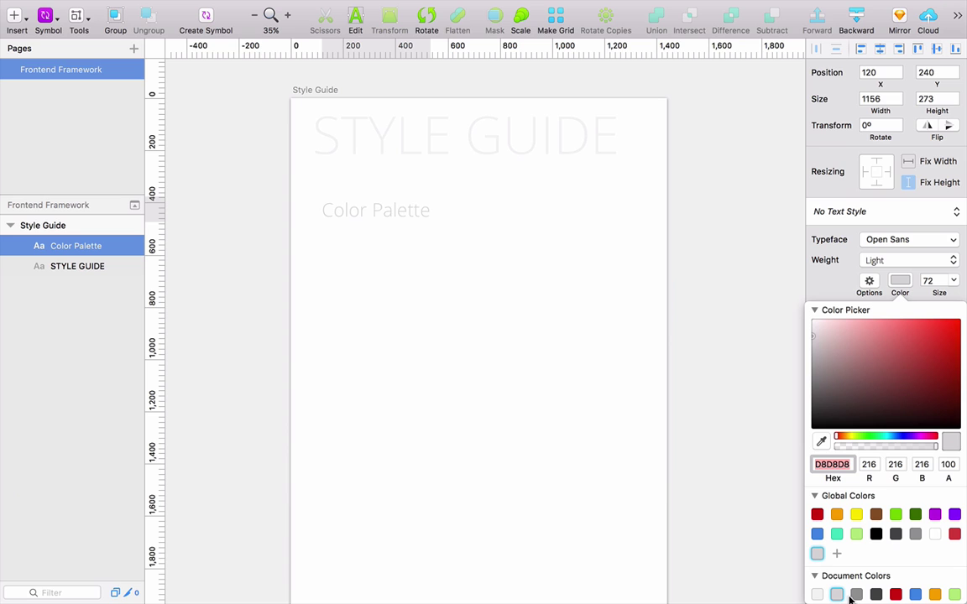
click(393, 215)
- Set the Color Palette title's weight to Light Italic and move it directly beneath the heading, to X 84, Y 273
click(879, 260)
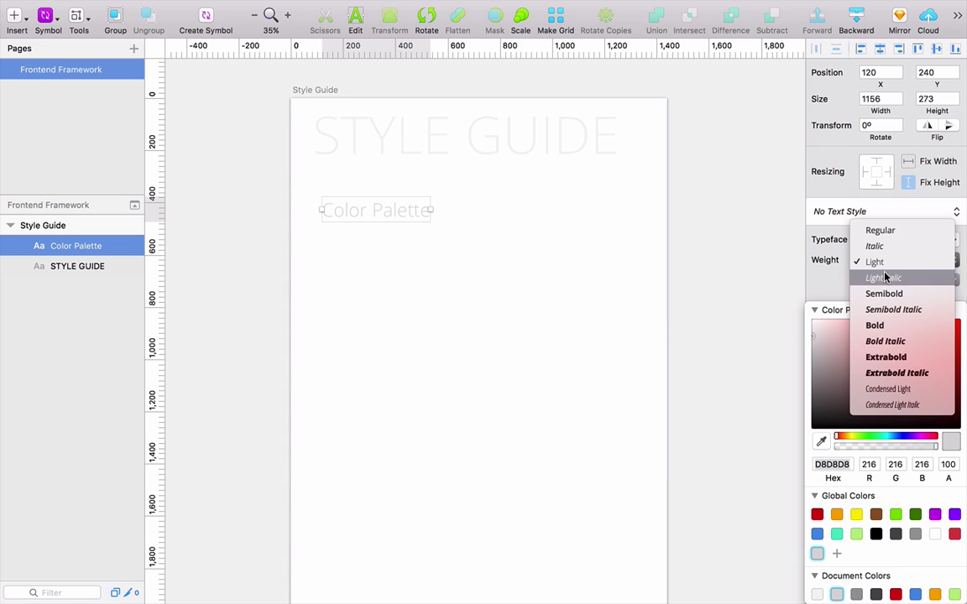
click(881, 277)
drag(393, 209, 382, 196)
- Set the Color Palette title's font size to 48 and measure its distances to the artboard edges and the STYLE GUIDE heading
click(953, 280)
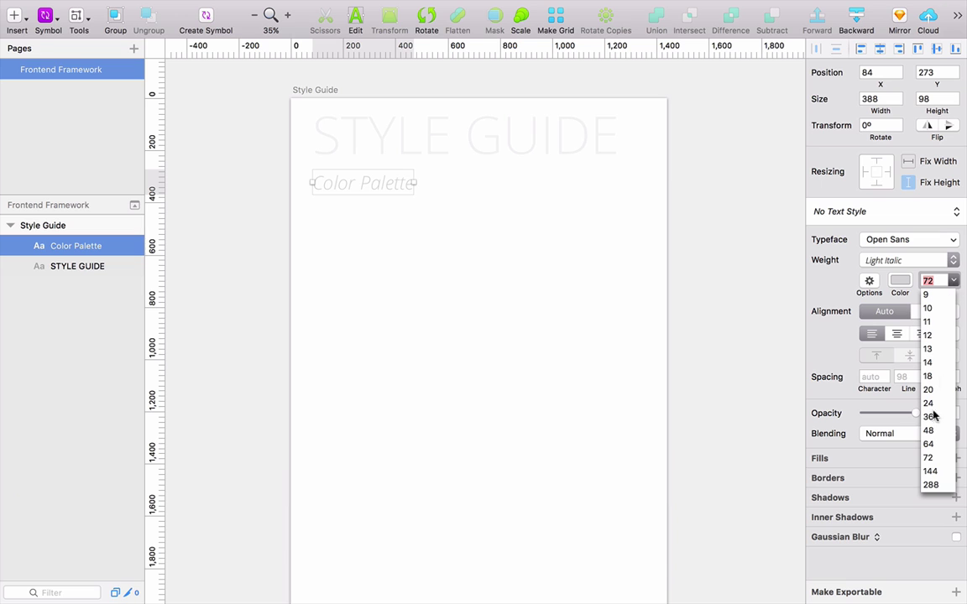
click(929, 434)
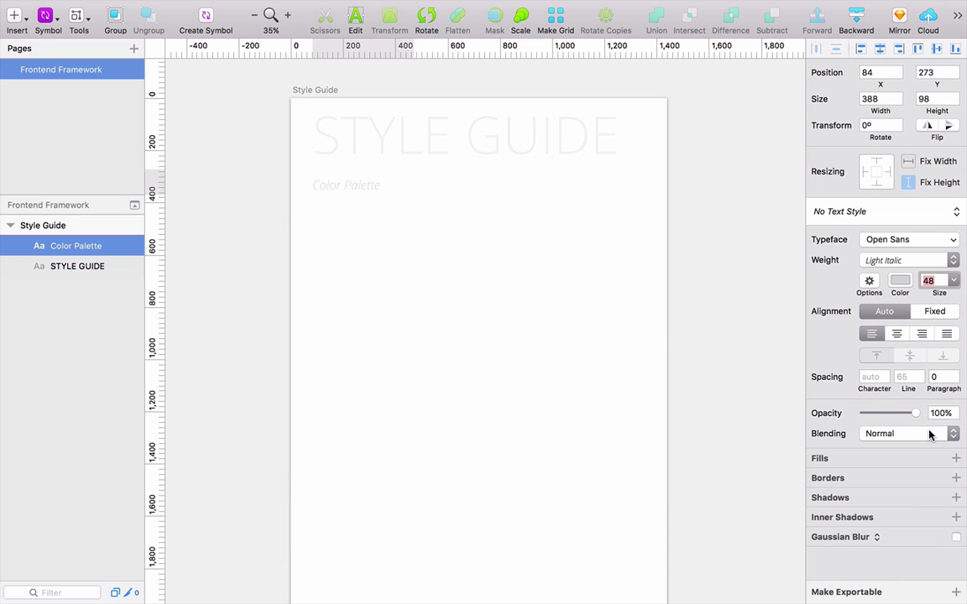
click(360, 190)
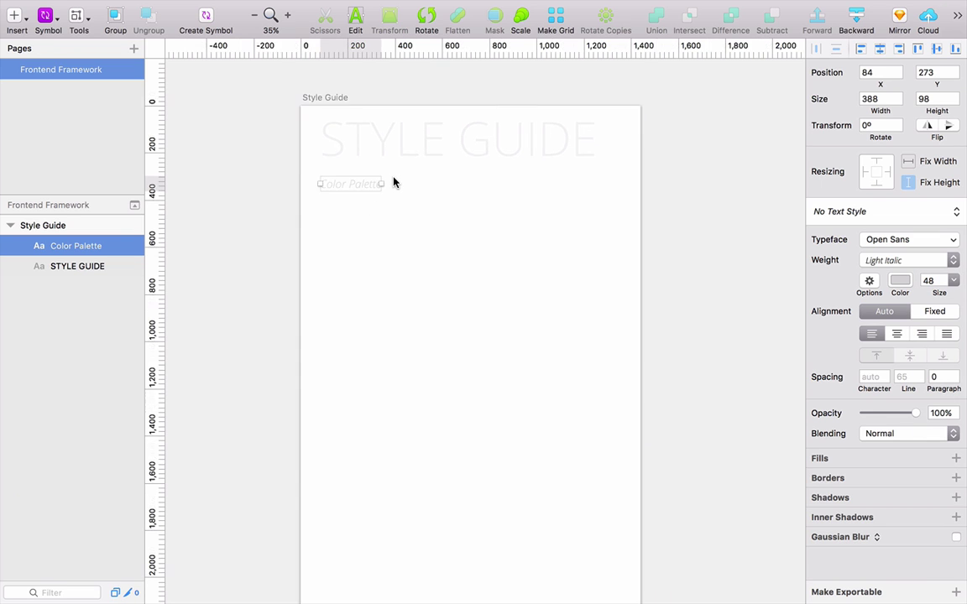
scroll(393, 181, up, 2)
scroll(406, 194, up, 5)
scroll(409, 302, up, 3)
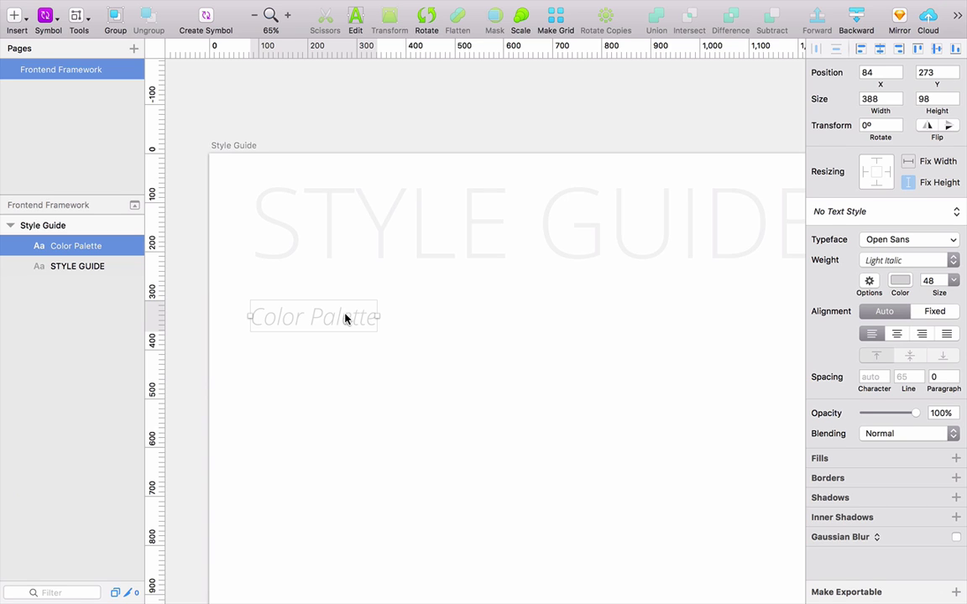
key(alt)
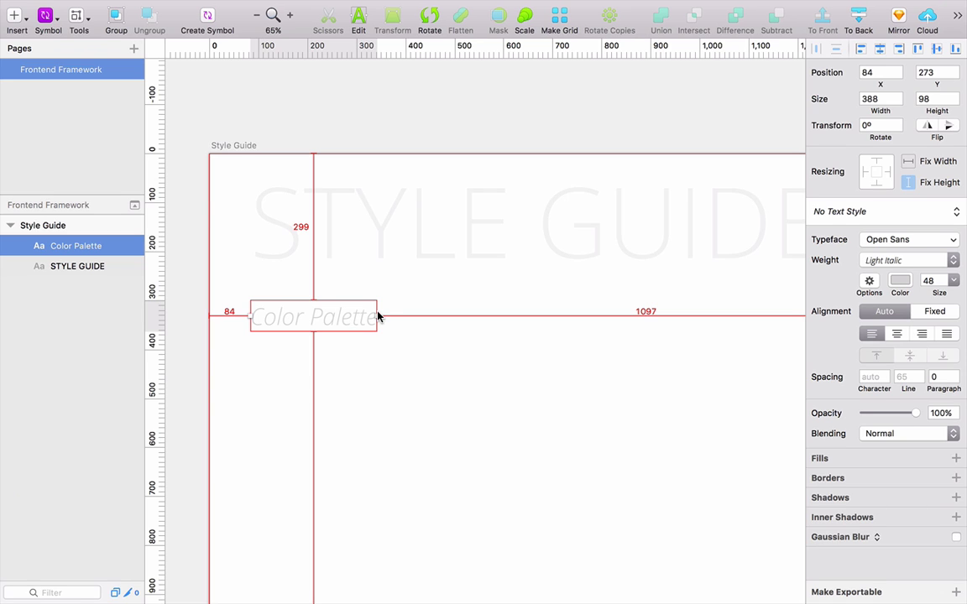
mouse_move(365, 253)
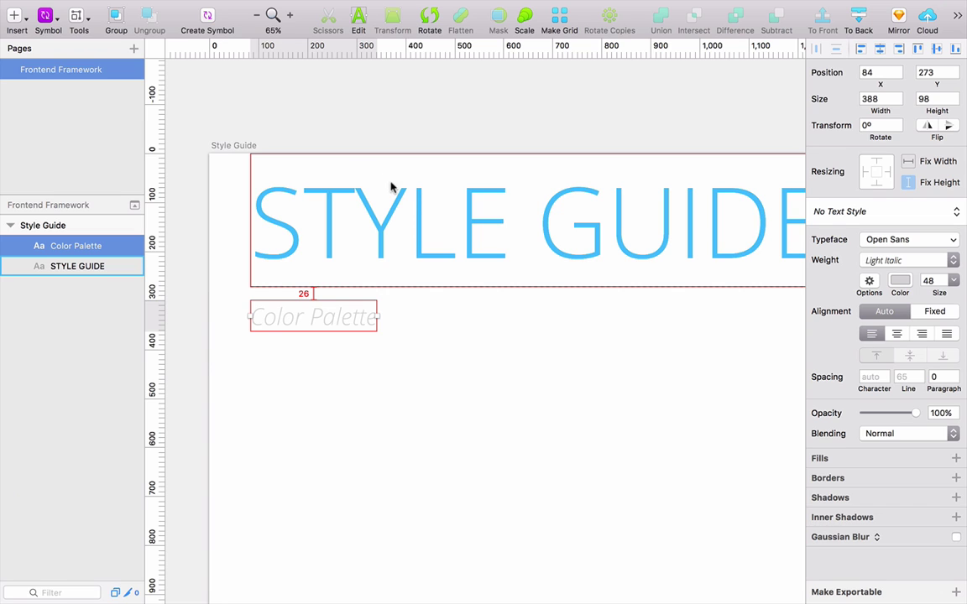
- Set the STYLE GUIDE heading's line spacing to 200 and measure its distances to the artboard edges
click(440, 200)
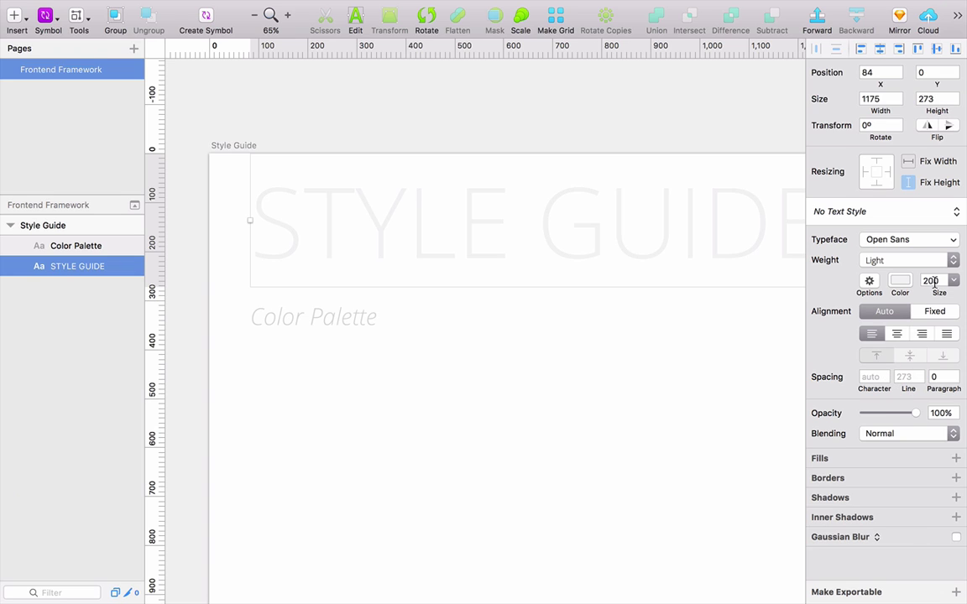
click(909, 376)
text(200)
key(Return)
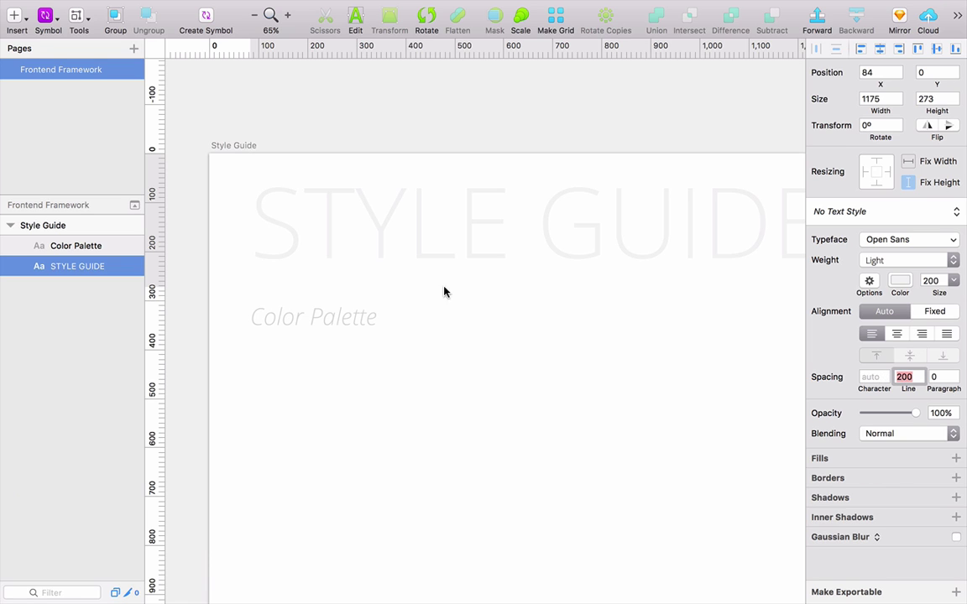
key(alt)
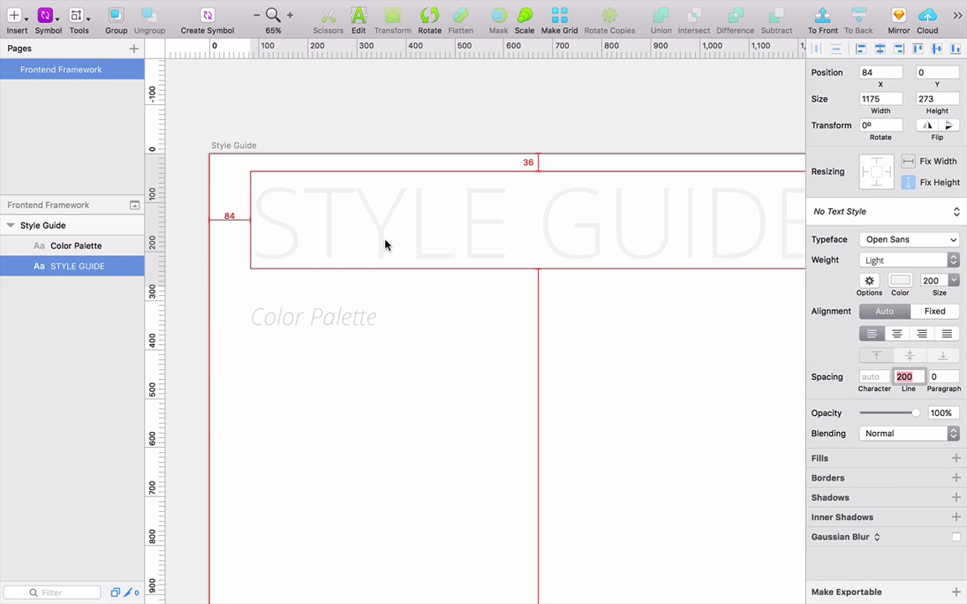
- Set the Color Palette title's line spacing to 48
click(345, 317)
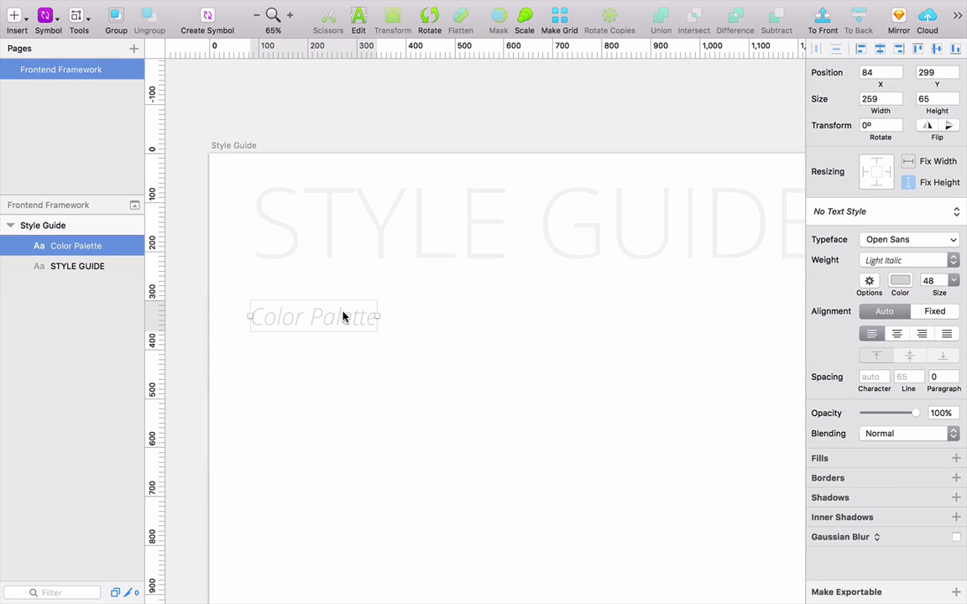
click(901, 376)
text(48)
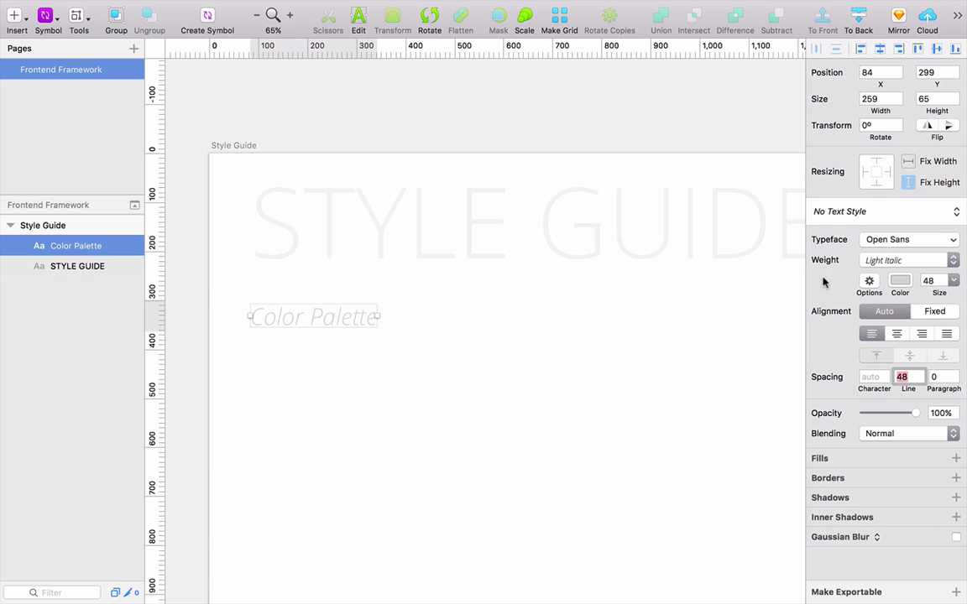
- Reduce the STYLE GUIDE heading's line spacing to 180, measuring its distances to the artboard edges
click(647, 252)
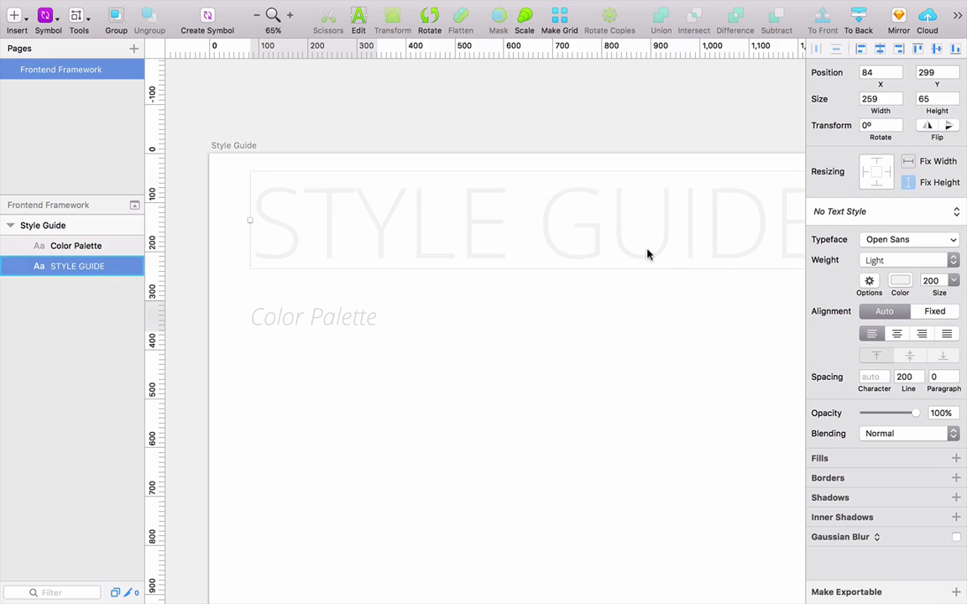
click(918, 381)
click(919, 381)
click(919, 381)
key(alt)
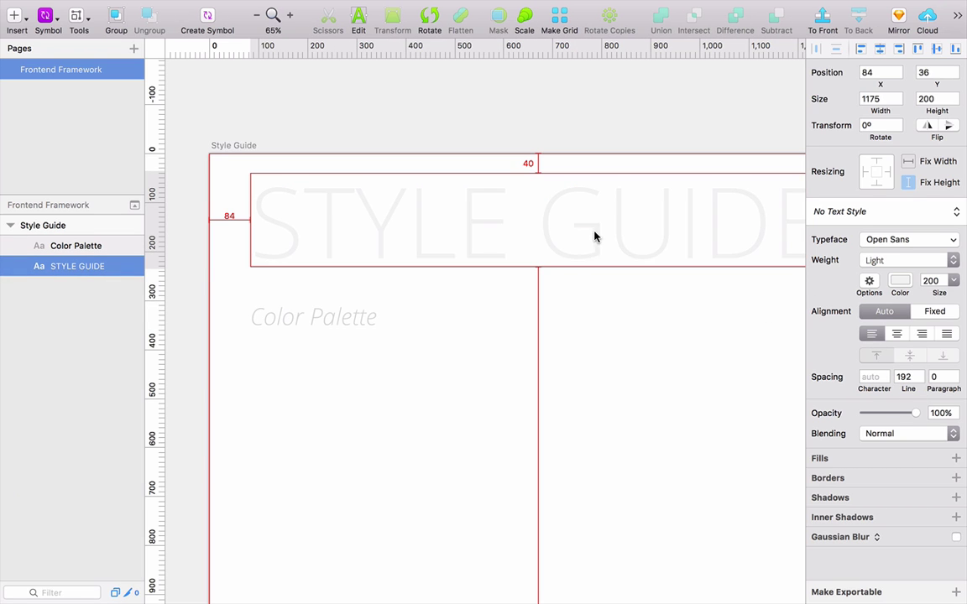
click(904, 377)
text(180)
key(Tab)
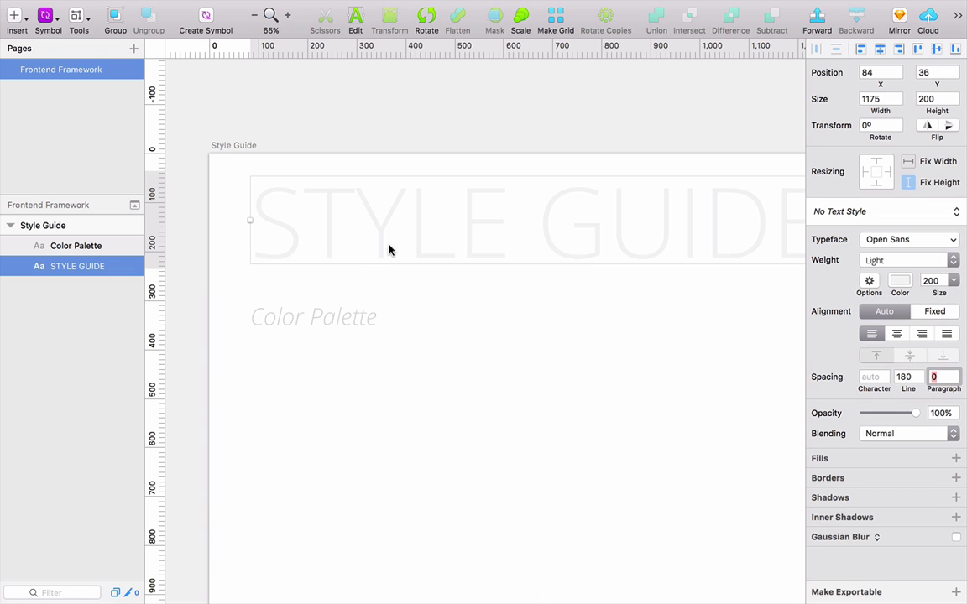
- Move the Color Palette title up to Y 296, keeping it aligned with the heading at X 84
key(alt)
click(362, 317)
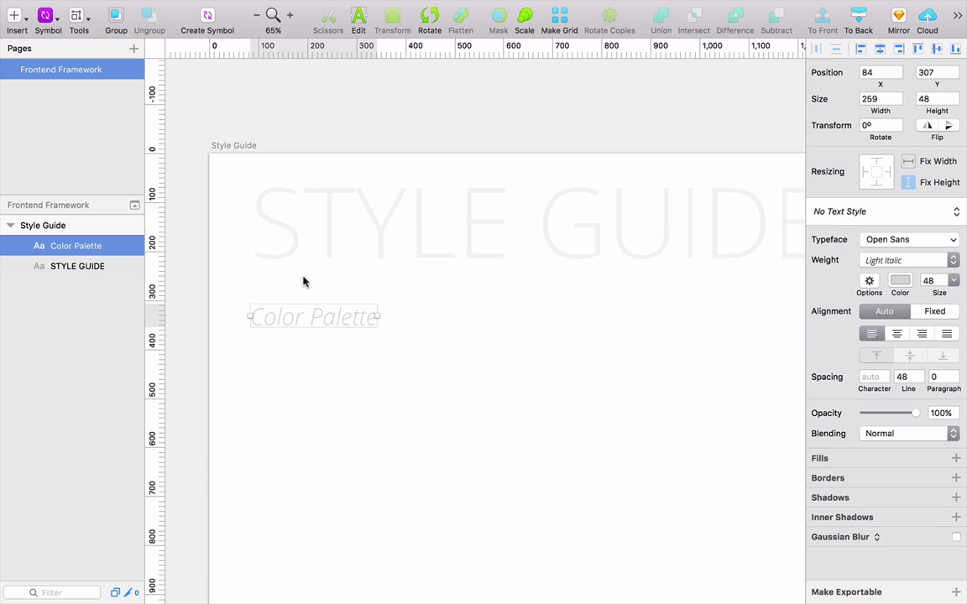
mouse_move(290, 313)
mouse_down()
mouse_move(319, 306)
mouse_move(288, 306)
mouse_up()
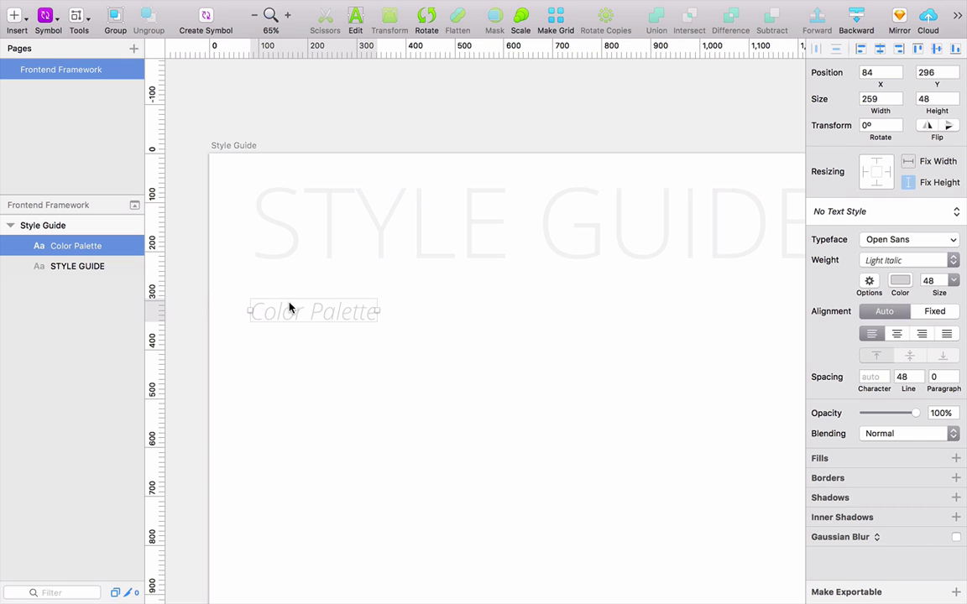
- Check the section titles in the Demo Style Guide document and set the Color Palette title's color to the global color 4A4A4A
key(ctrl+Left)
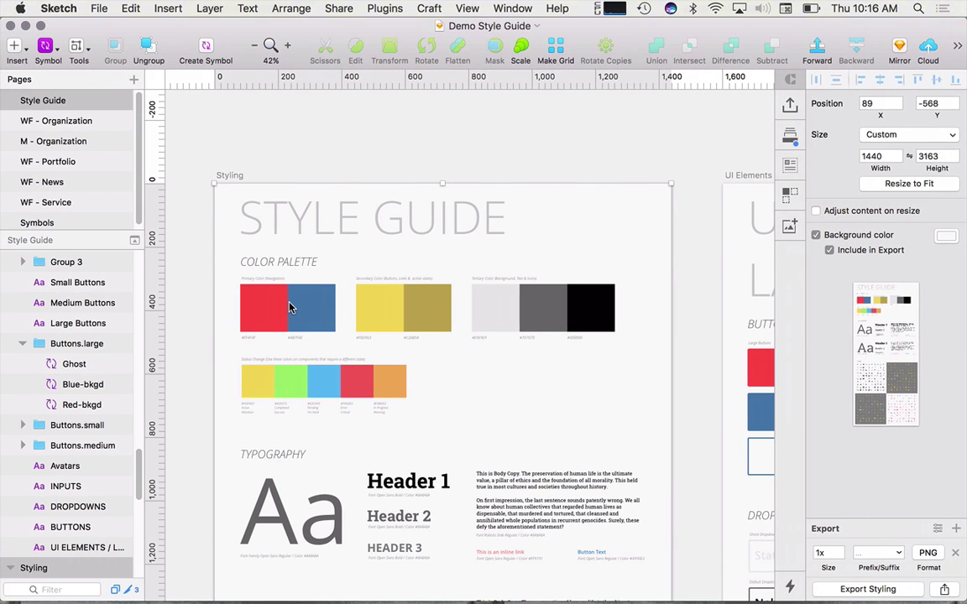
key(ctrl+Right)
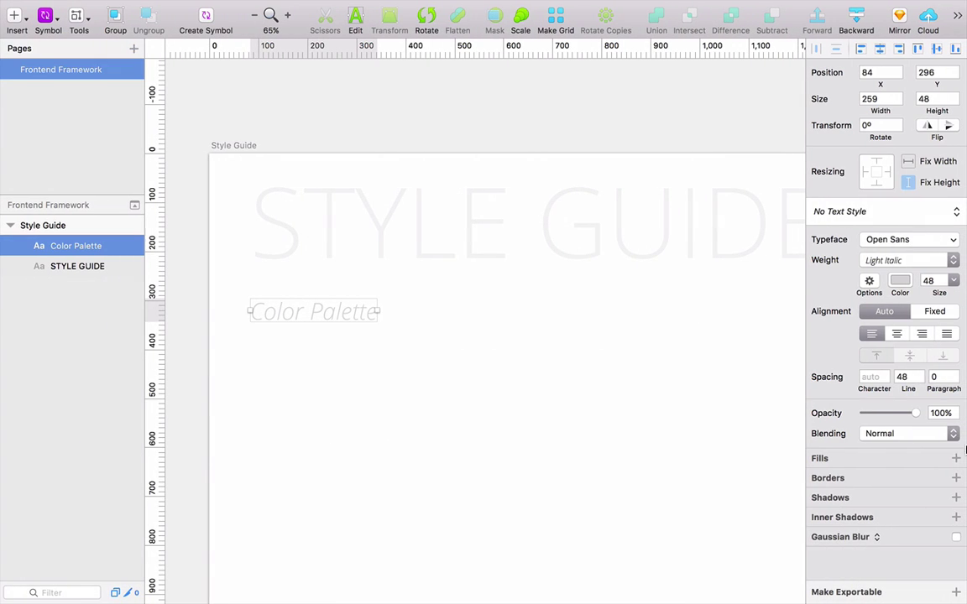
click(905, 280)
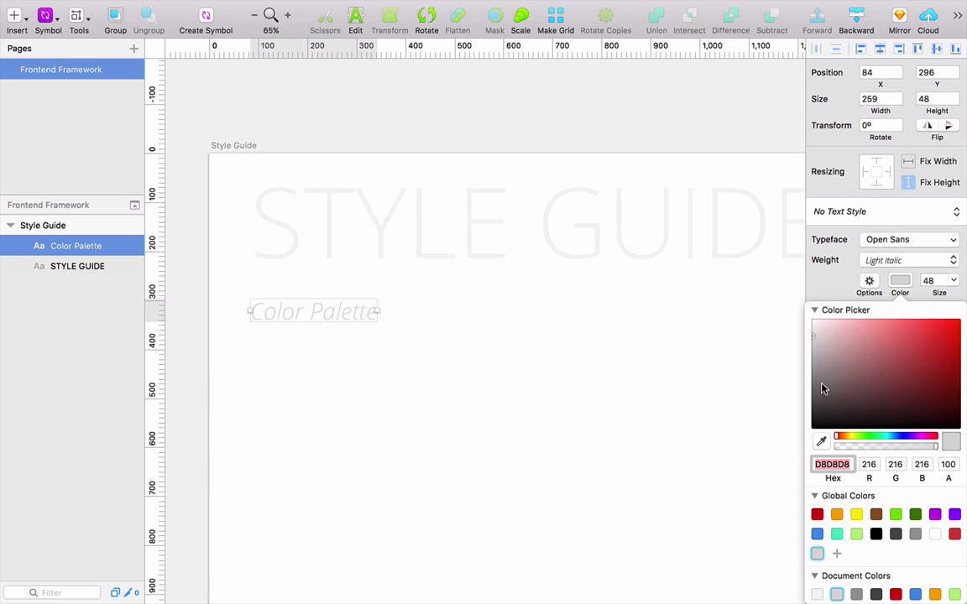
click(896, 533)
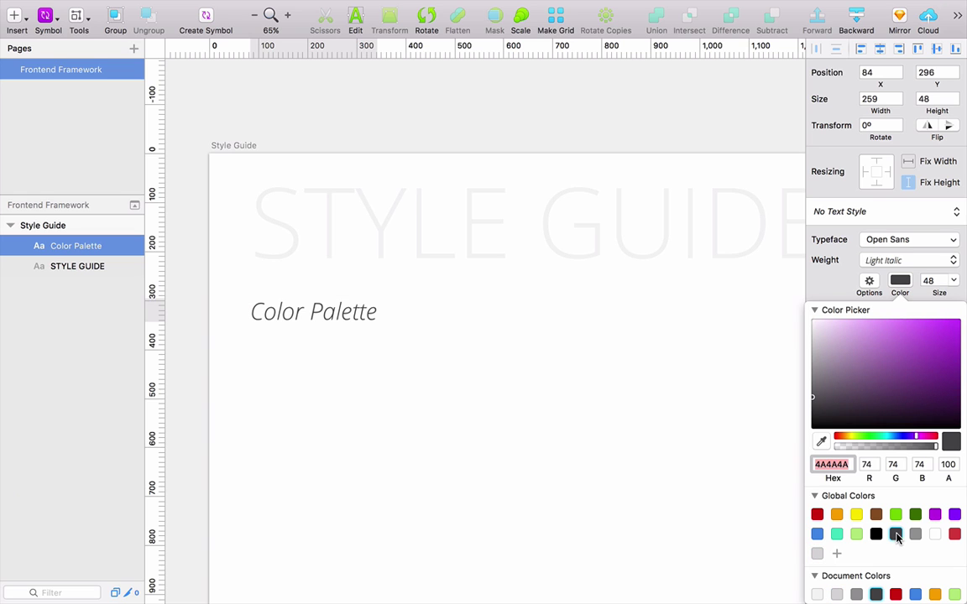
- Retype the Color Palette title in all capitals as COLOR PALETTE
double_click(350, 313)
key(super+a)
text(CO)
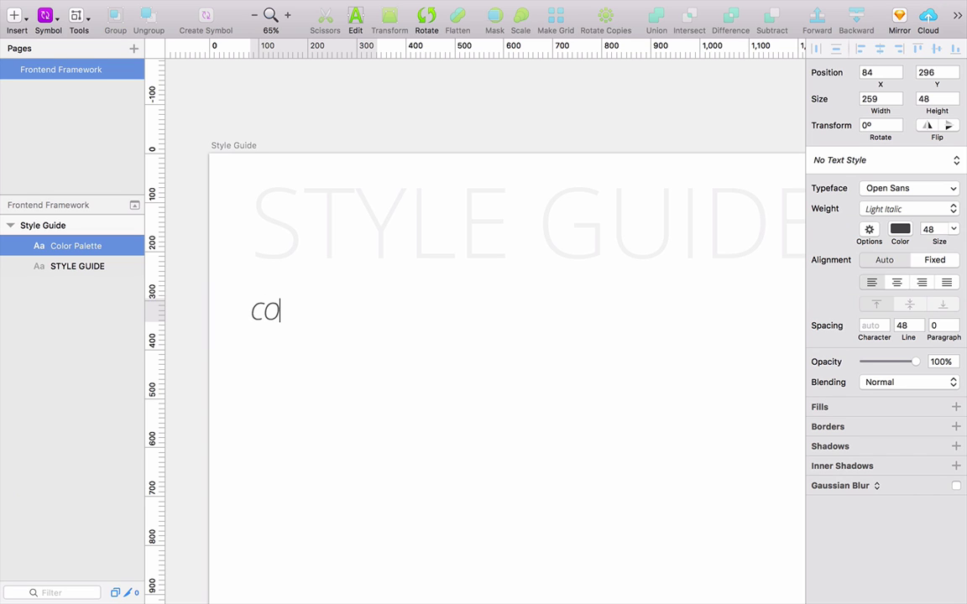
text(LOR PALETTE)
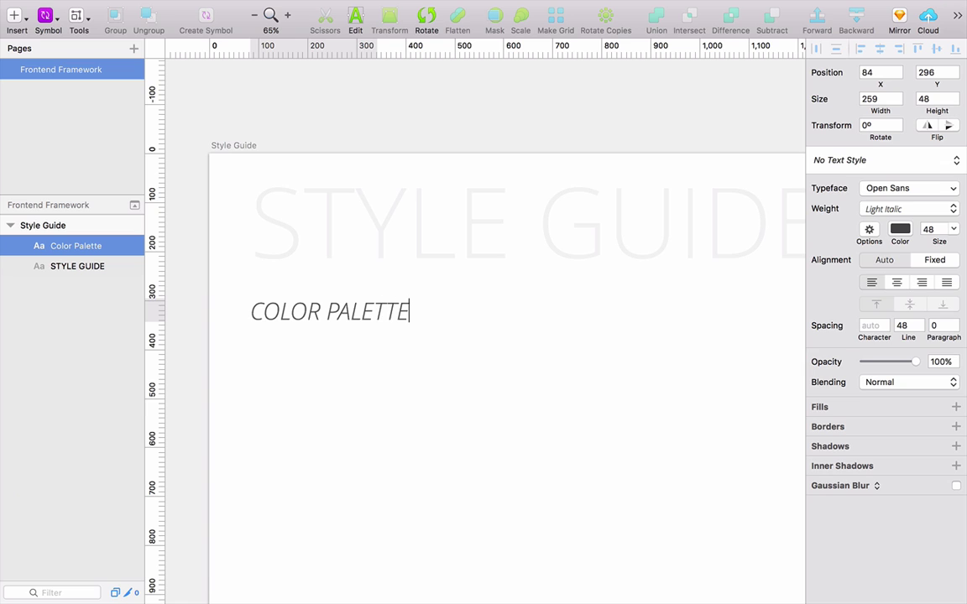
key(Escape)
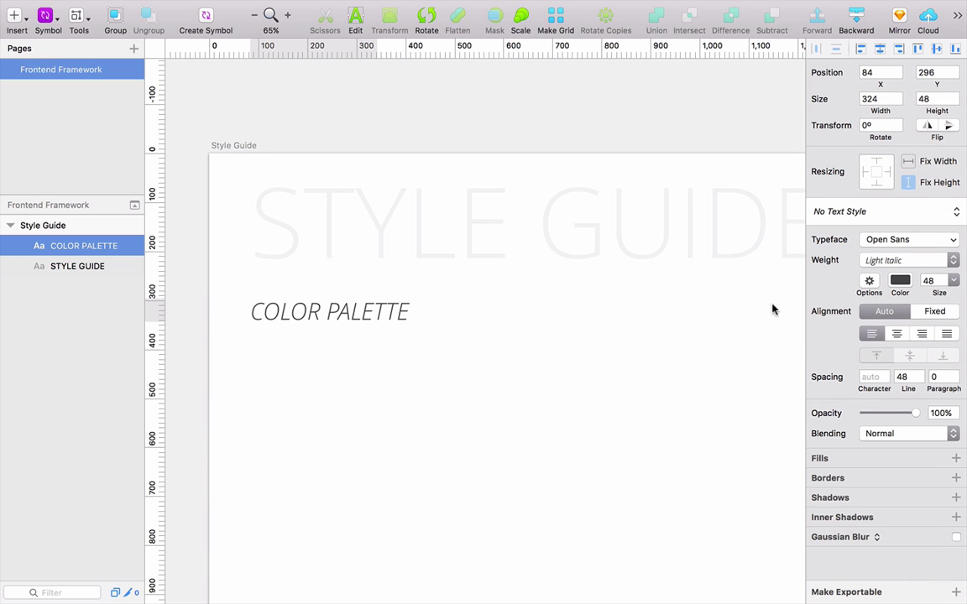
- Reduce the COLOR PALETTE title's font size to 36 and check its left alignment with the STYLE GUIDE heading
click(363, 312)
click(953, 281)
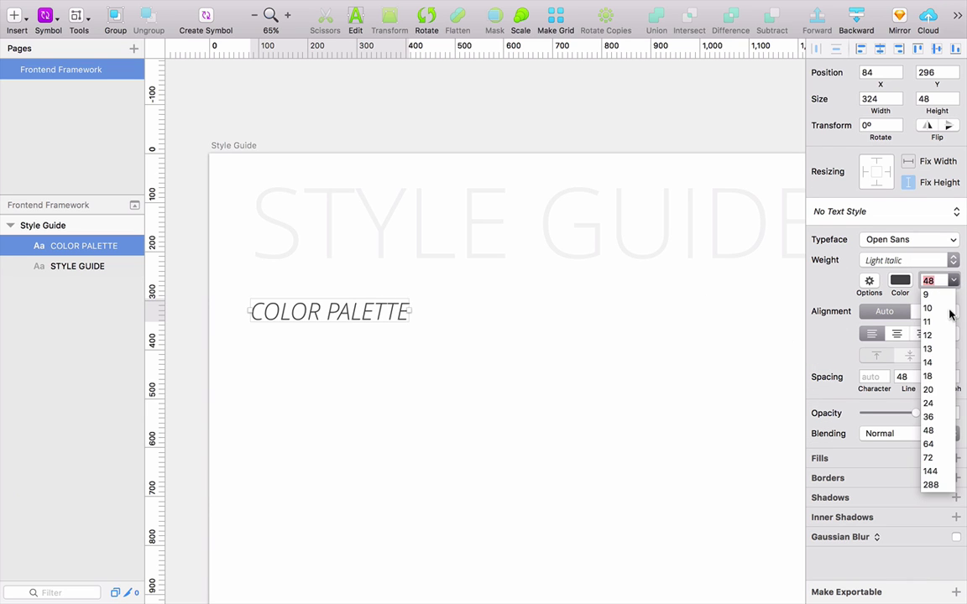
click(931, 402)
drag(316, 279, 309, 274)
shift+click(250, 209)
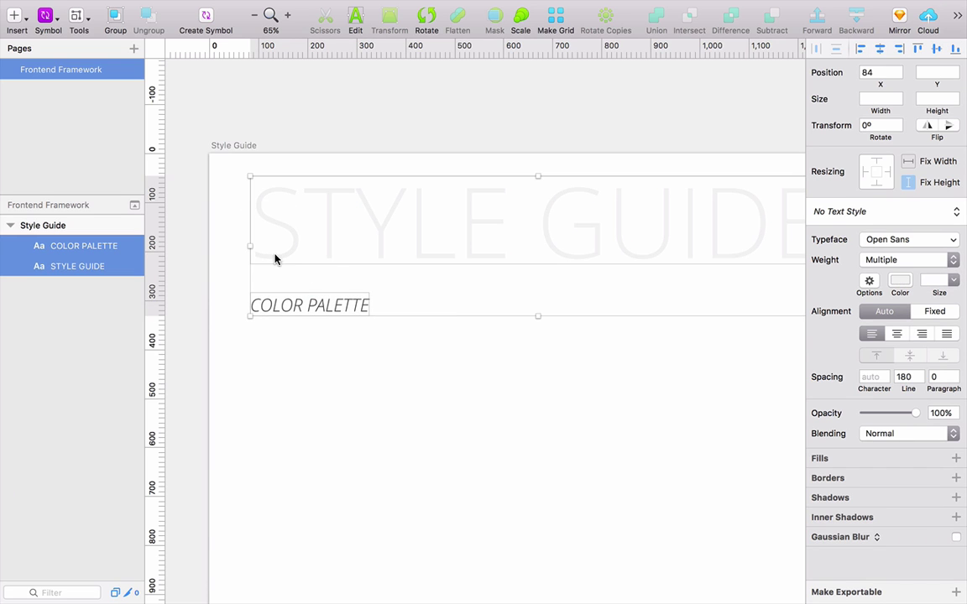
- Reposition the COLOR PALETTE title under the heading at X 84, Y 276
click(311, 333)
drag(309, 314, 379, 315)
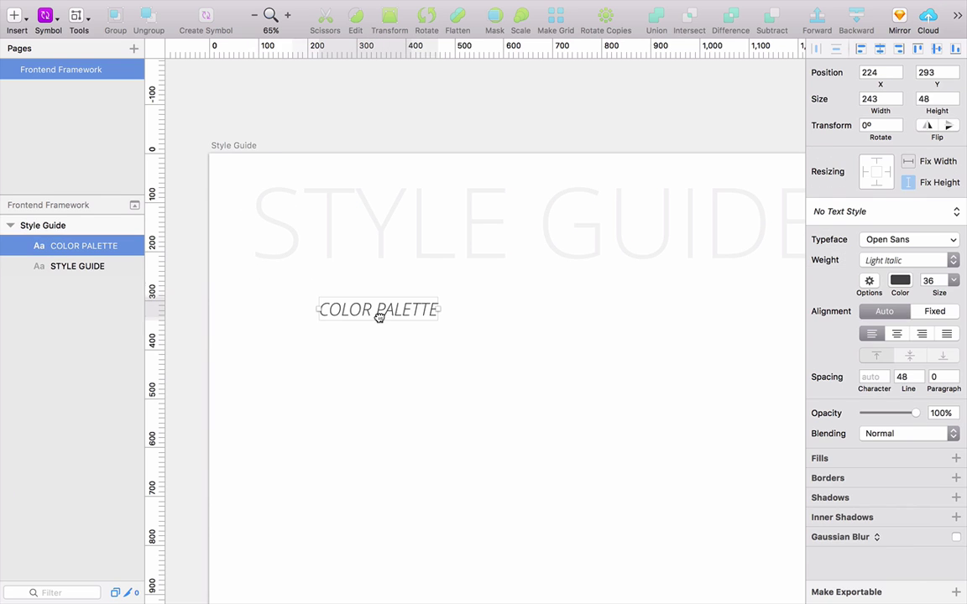
click(415, 444)
drag(260, 269, 256, 262)
click(395, 340)
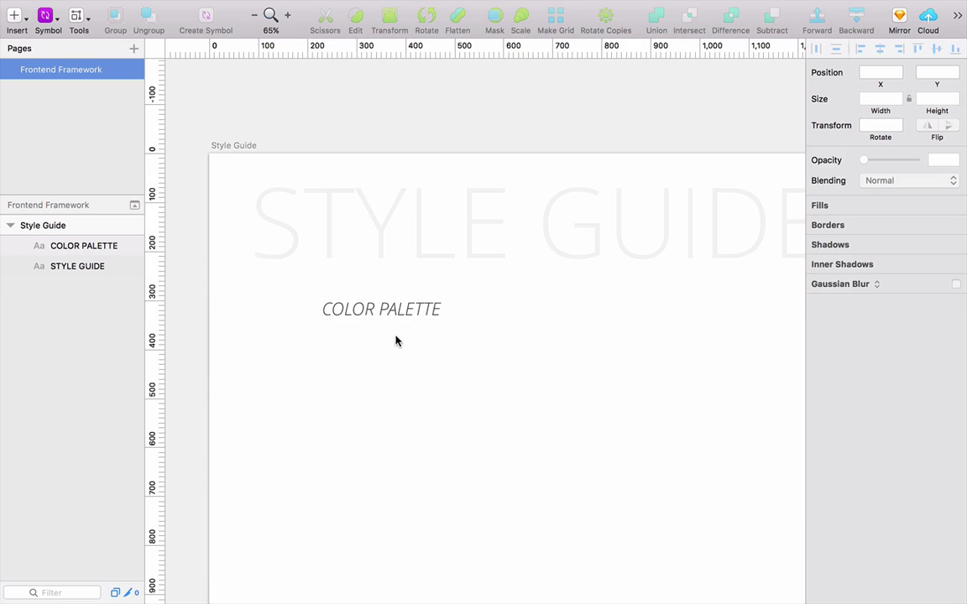
drag(363, 309, 329, 303)
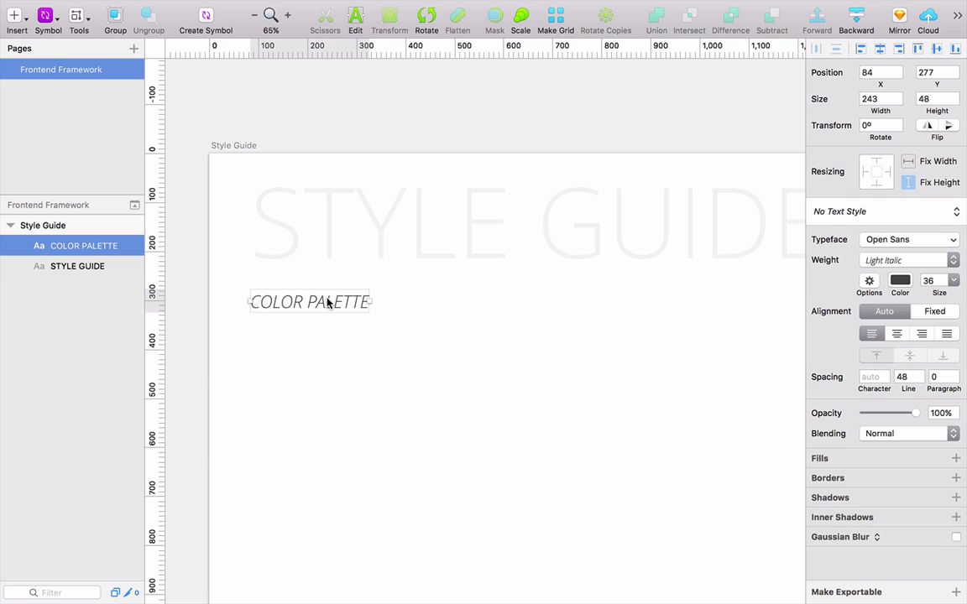
key(Up)
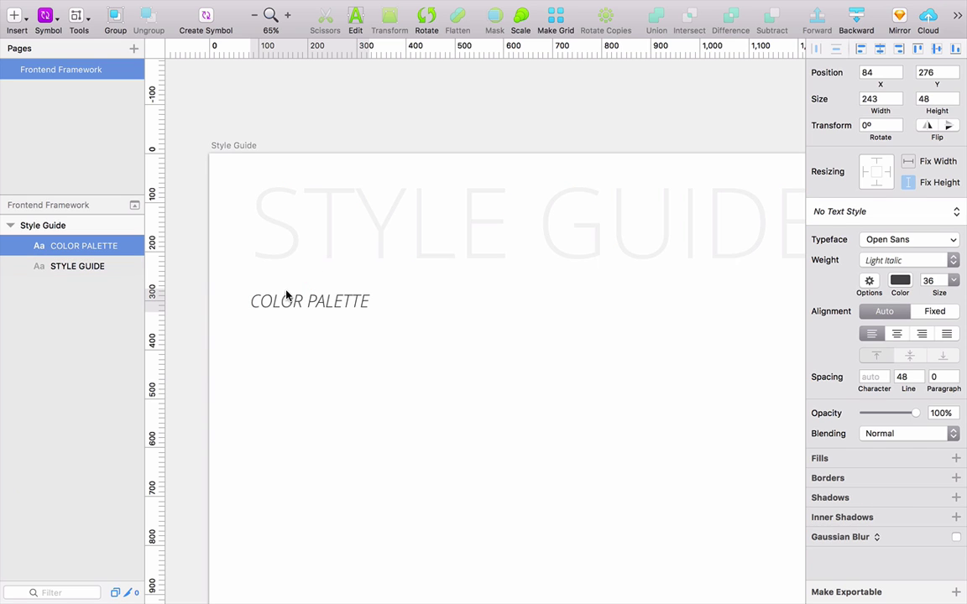
- Shift the COLOR PALETTE title right and slightly down, and align its left edge with the STYLE GUIDE heading at X 84
key(alt)
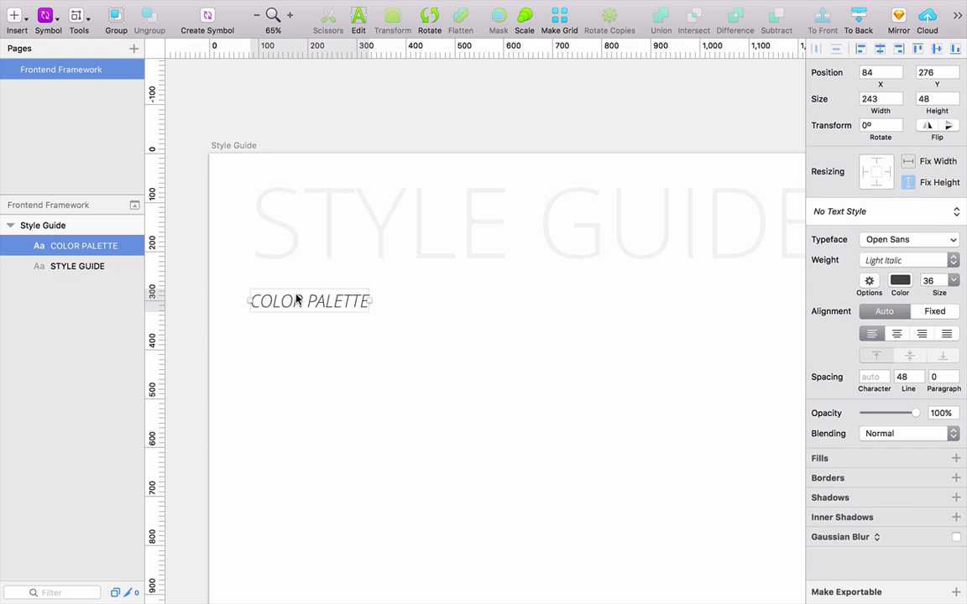
key(shift+Right)
key(shift+Right)
key(shift+Right)
key(shift+Right)
key(shift+Right)
key(shift+Right)
key(shift+Right)
key(shift+Right)
key(shift+Right)
key(shift+Right)
key(shift+Right)
key(shift+Right)
key(shift+Right)
key(shift+Right)
key(shift+Right)
key(shift+Right)
key(shift+Right)
key(shift+Right)
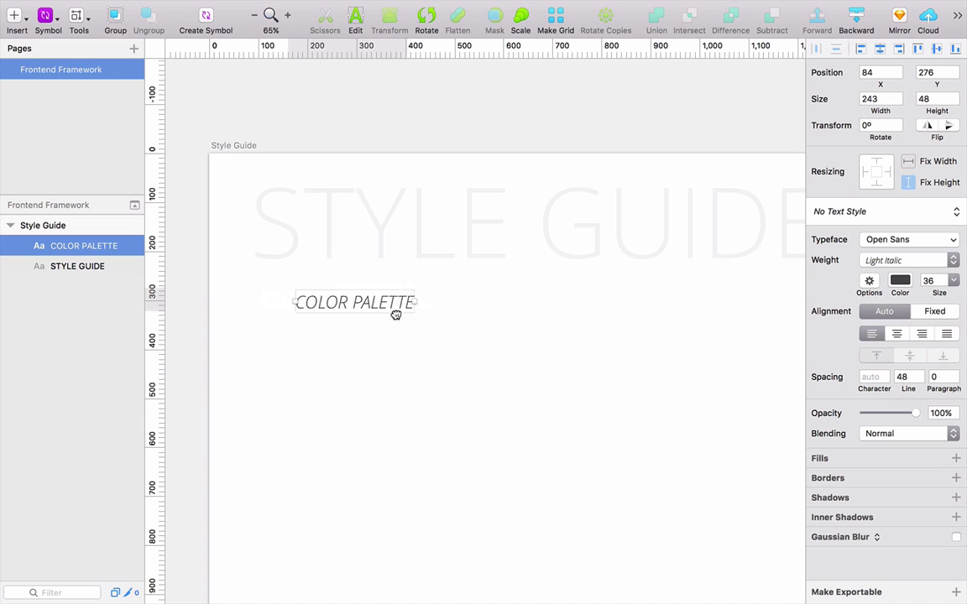
key(shift+Down)
drag(412, 488, 242, 275)
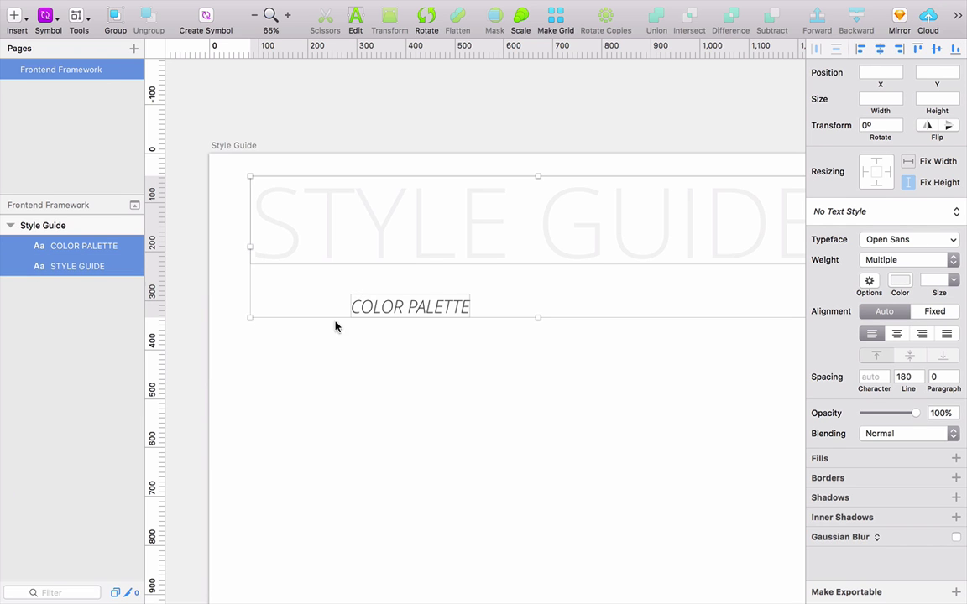
drag(433, 383, 252, 202)
click(860, 50)
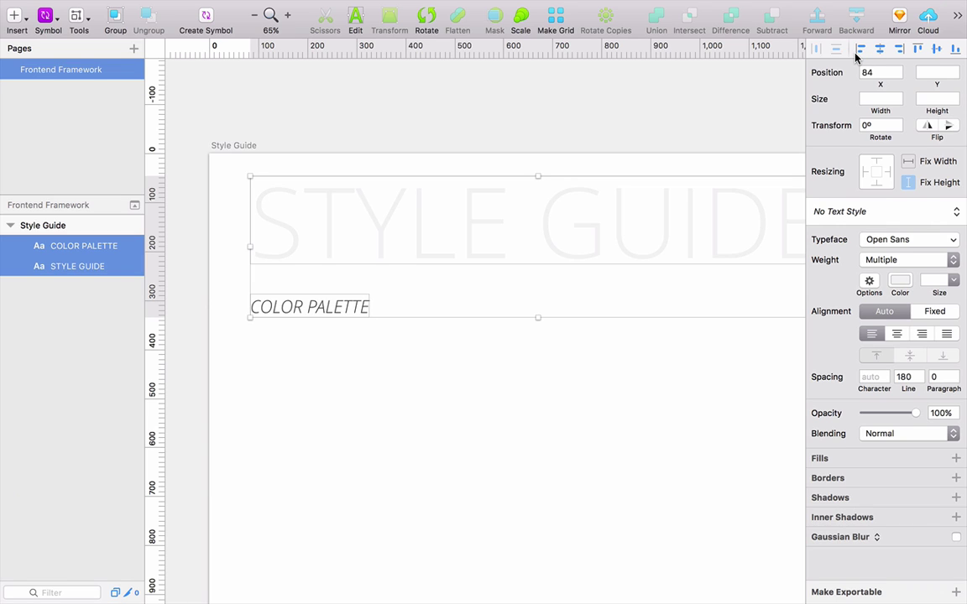
- Center the STYLE GUIDE heading horizontally on the artboard
click(693, 377)
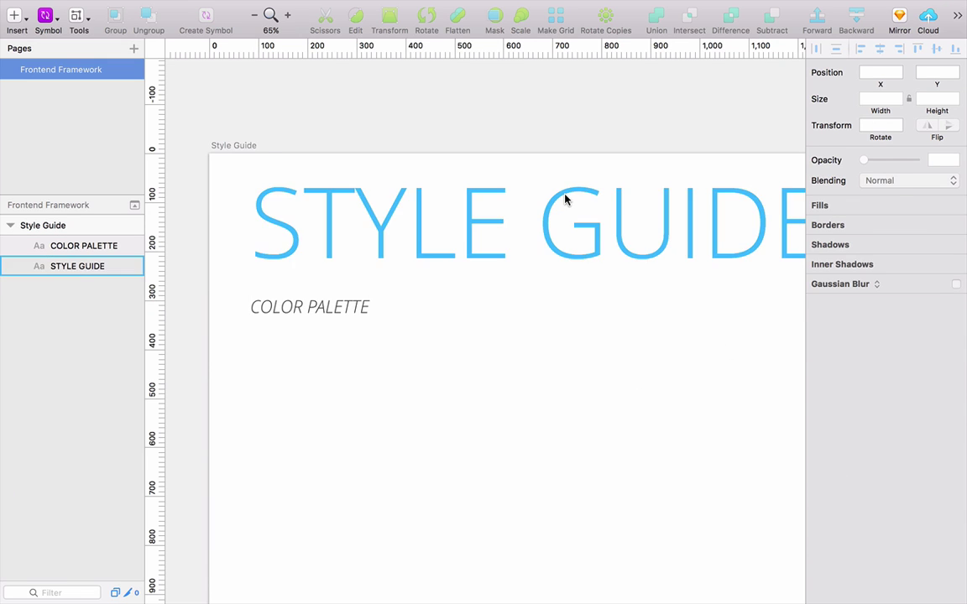
click(566, 199)
scroll(605, 339, right, 3)
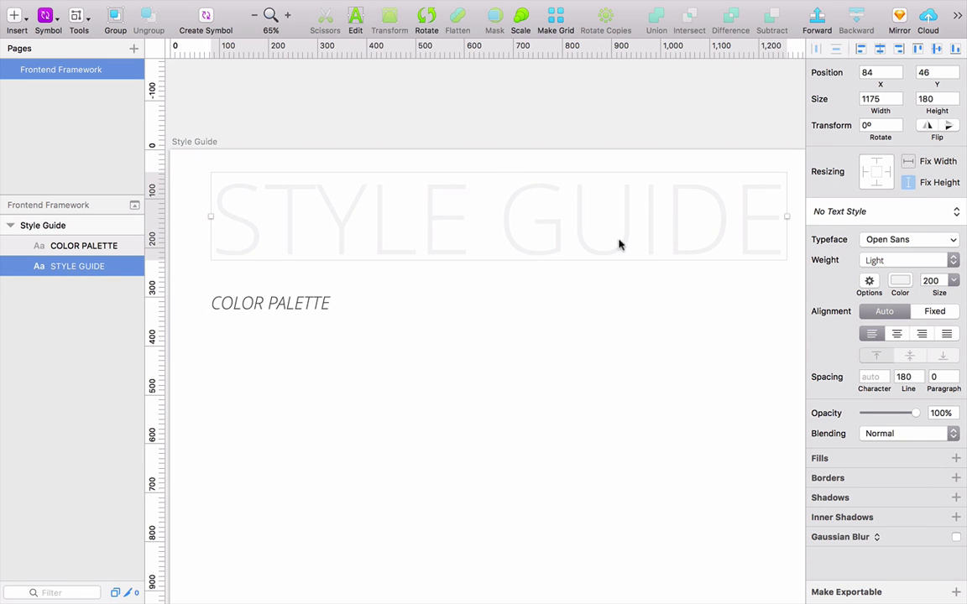
click(880, 51)
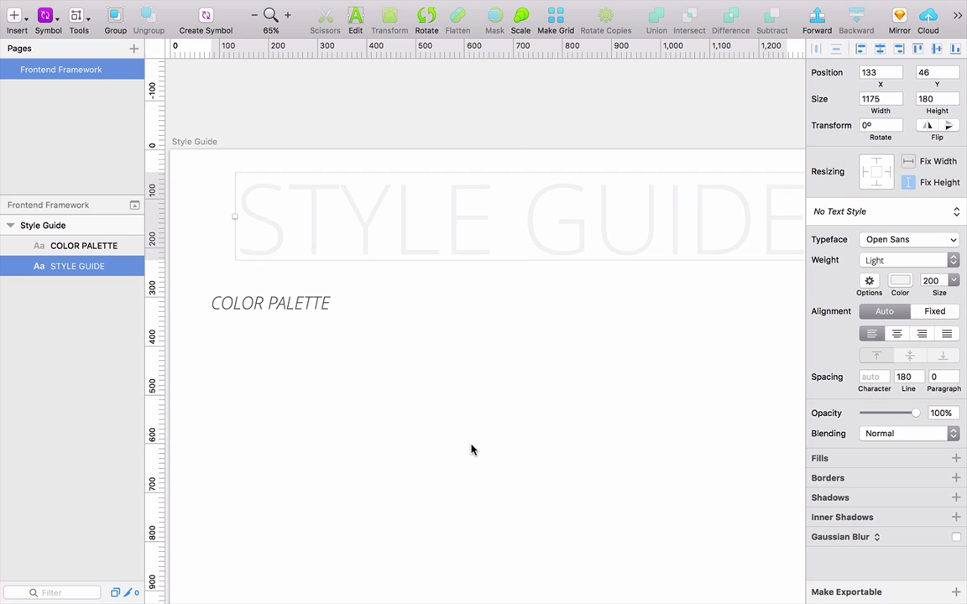
- Add a vertical guide at 50 inside the artboard's left edge
key(alt)
scroll(472, 449, down, 1)
scroll(473, 448, down, 3)
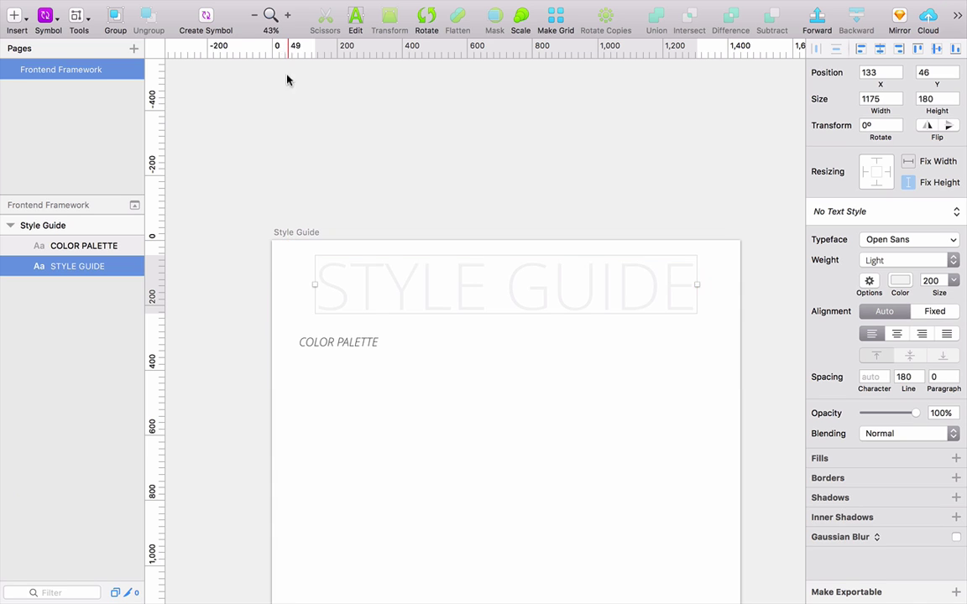
scroll(292, 136, down, 2)
scroll(292, 136, up, 3)
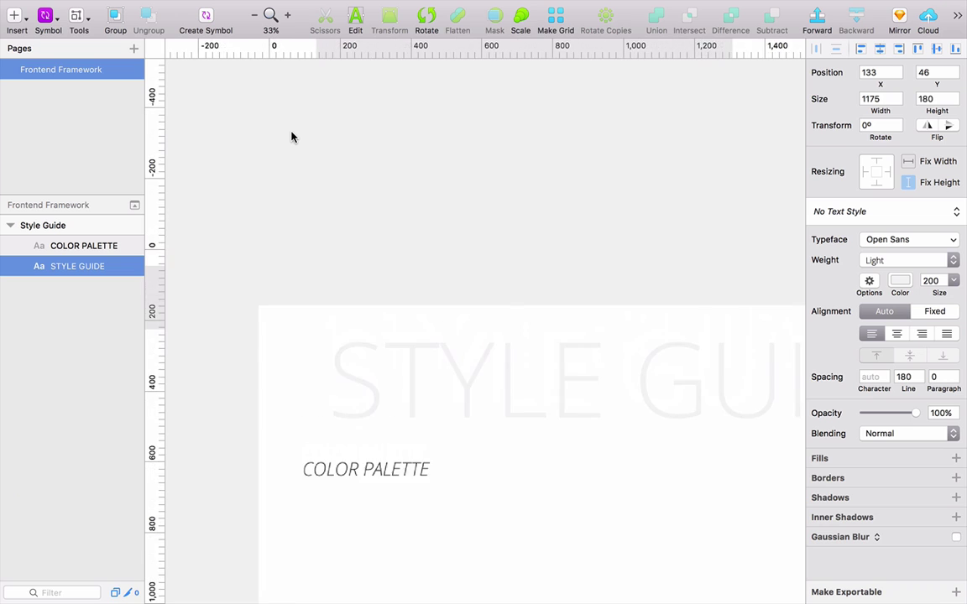
scroll(296, 201, up, 2)
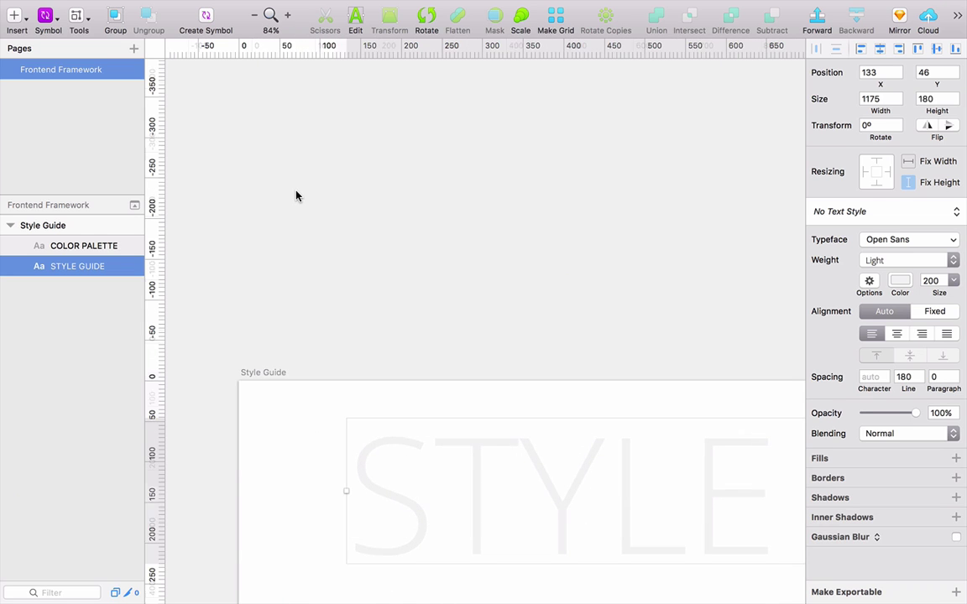
click(279, 47)
- Add a vertical guide at 1390 inside the artboard's right edge
scroll(481, 209, right, 15)
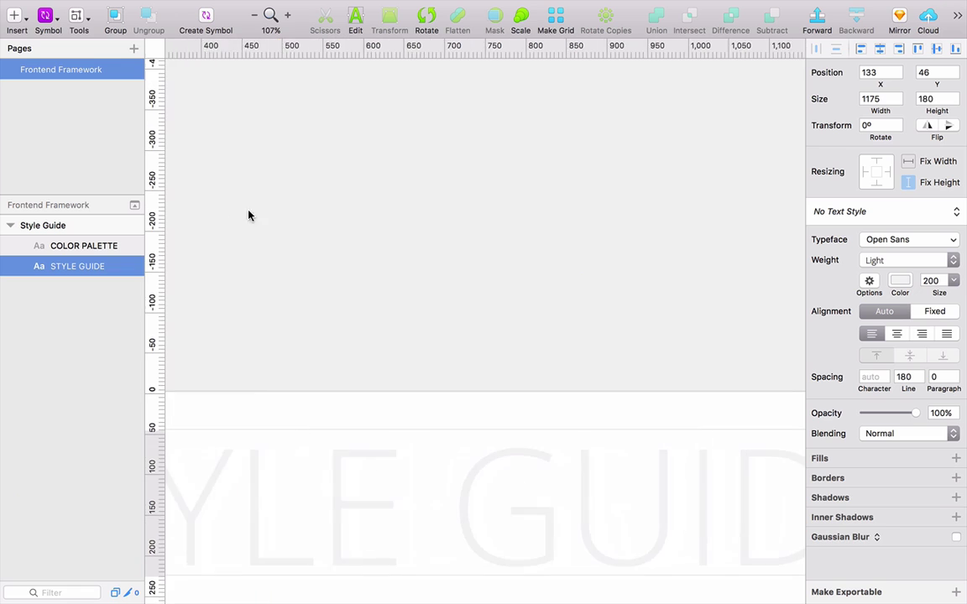
drag(489, 236, 500, 231)
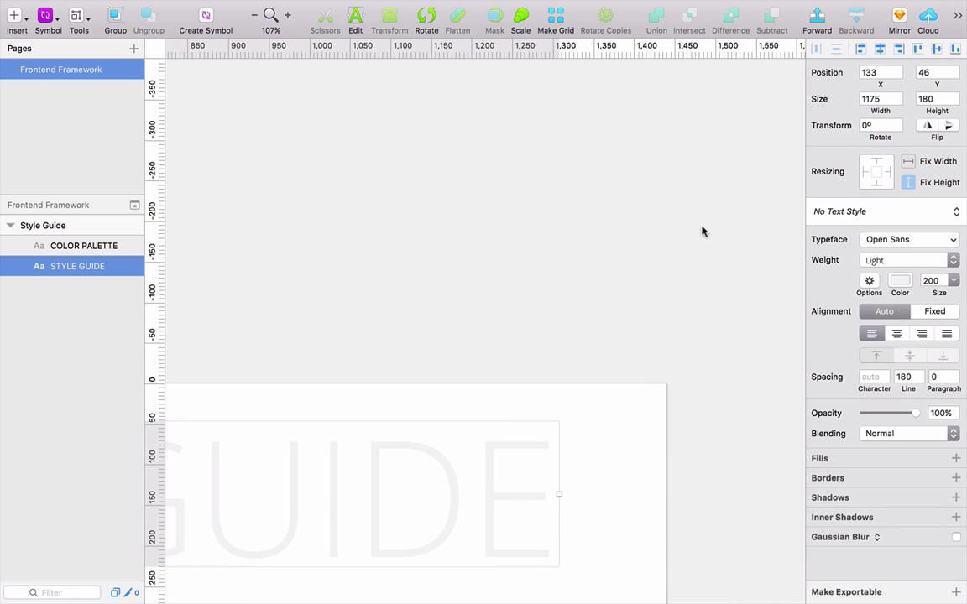
click(626, 46)
scroll(684, 424, down, 5)
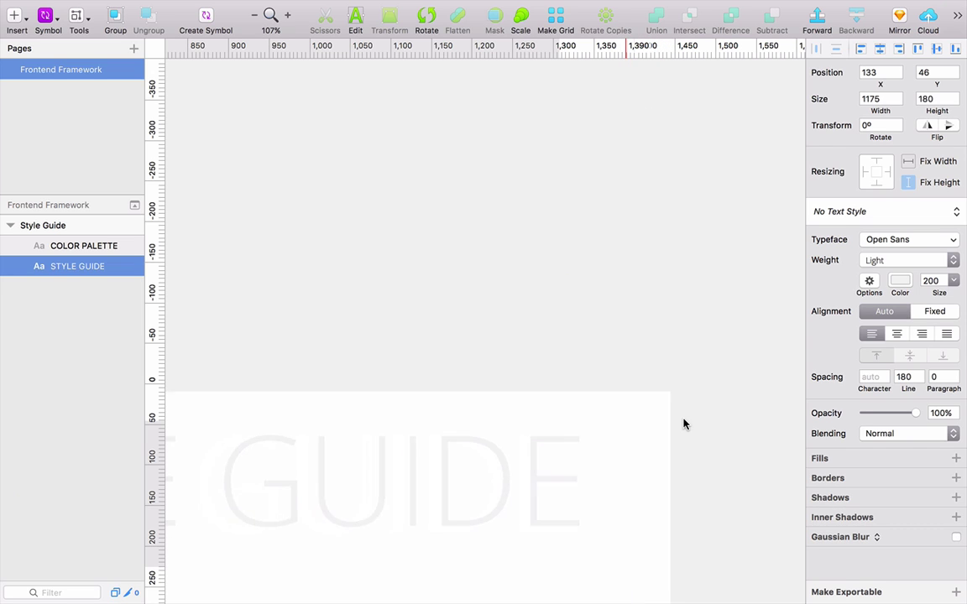
mouse_move(375, 15)
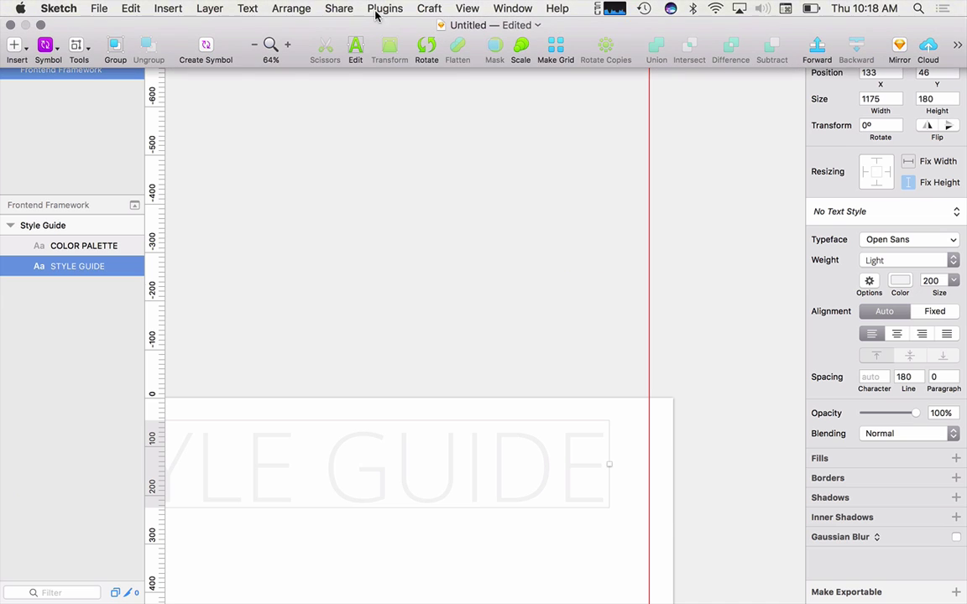
click(456, 7)
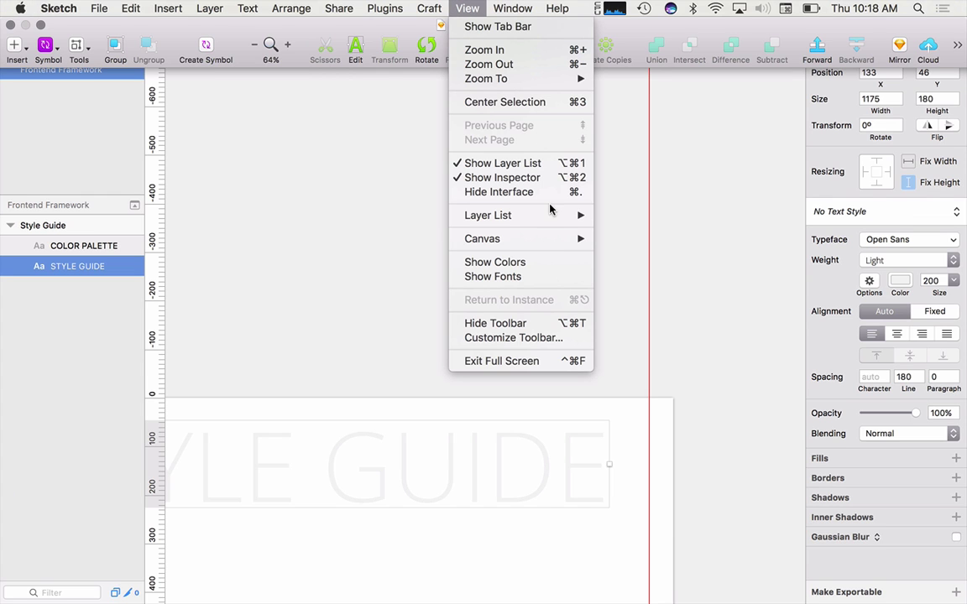
click(368, 272)
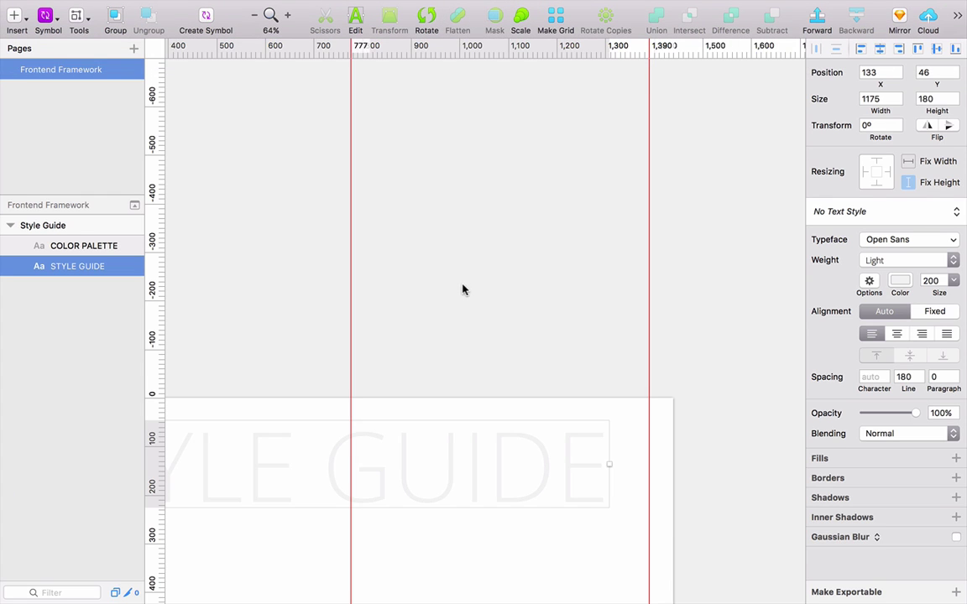
- Remove the stray vertical guide between the 50 and 1390 guides
scroll(462, 289, down, 5)
scroll(557, 334, down, 5)
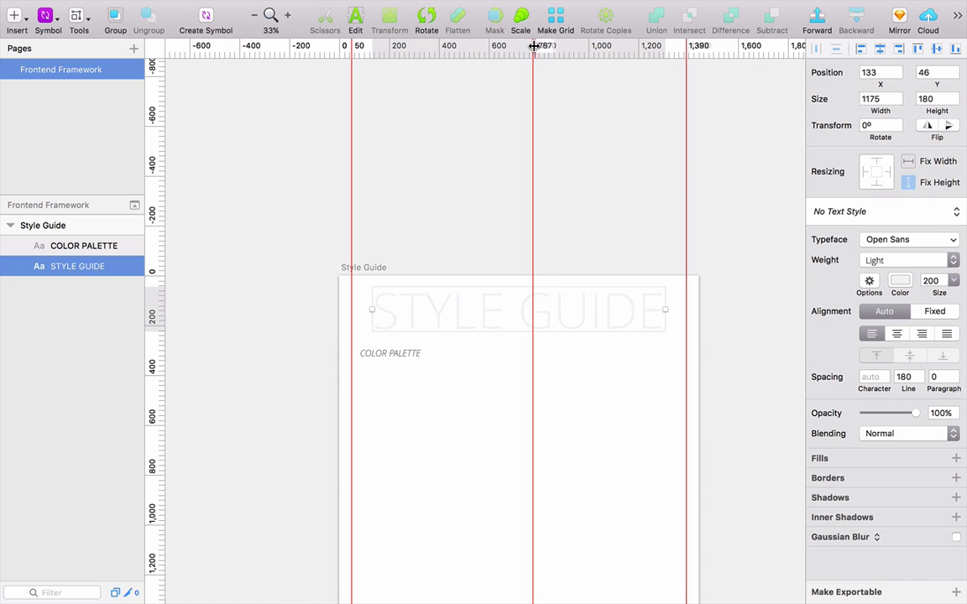
drag(532, 42, 158, 48)
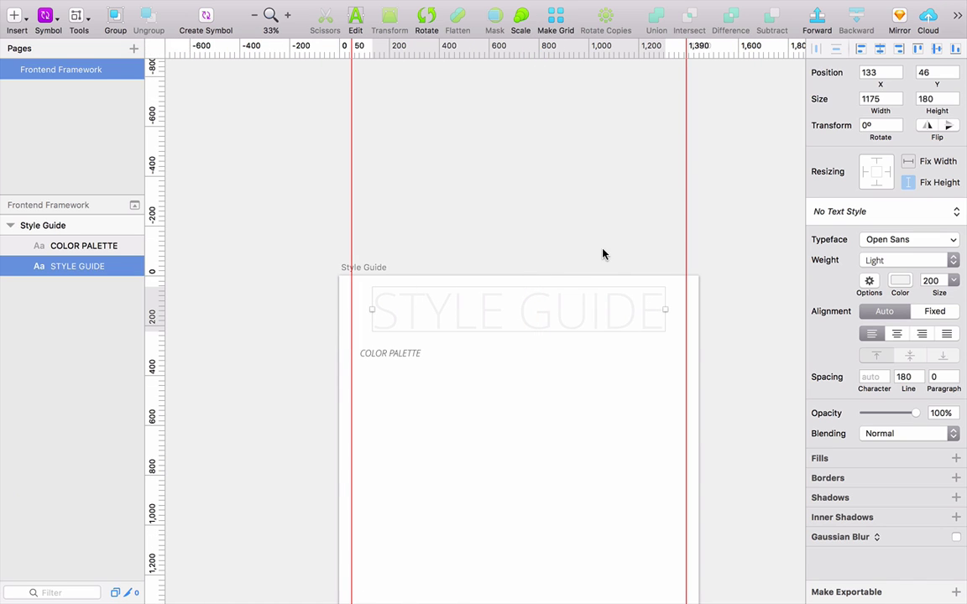
- Try to place a horizontal guide at 51 near the artboard's top edge
drag(535, 241, 537, 119)
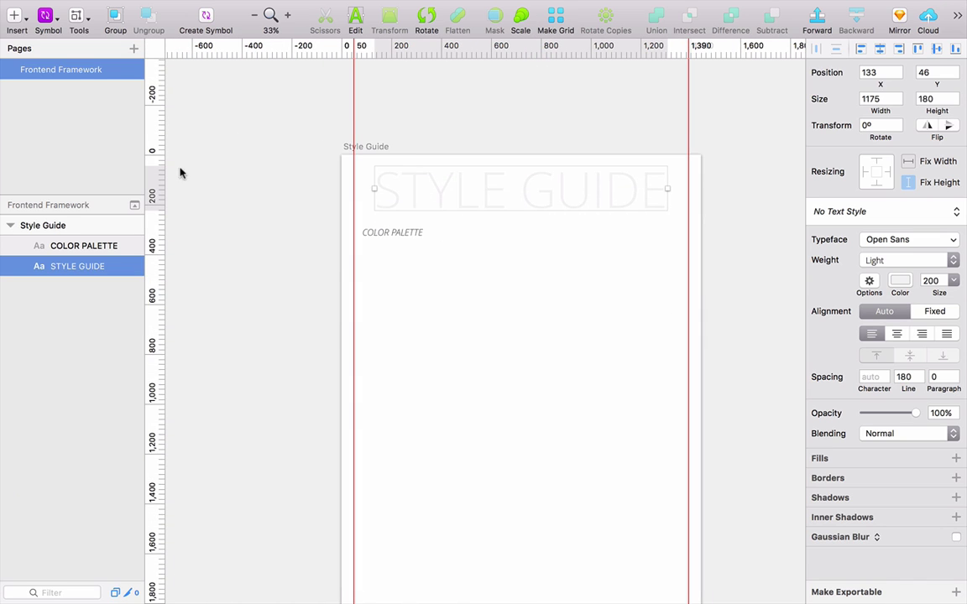
drag(153, 160, 192, 181)
scroll(196, 184, up, 2)
scroll(179, 168, up, 3)
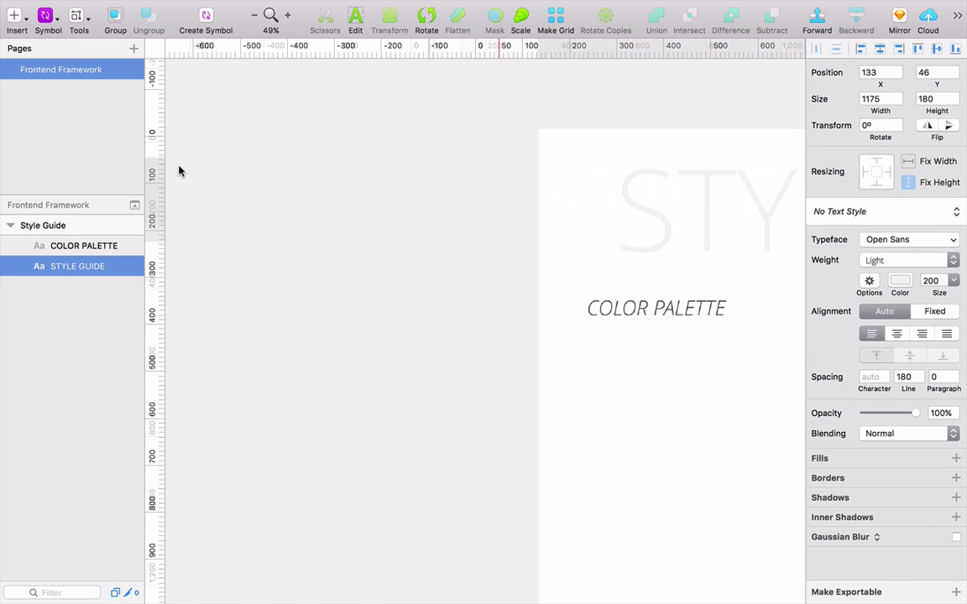
scroll(178, 171, up, 3)
drag(161, 152, 154, 156)
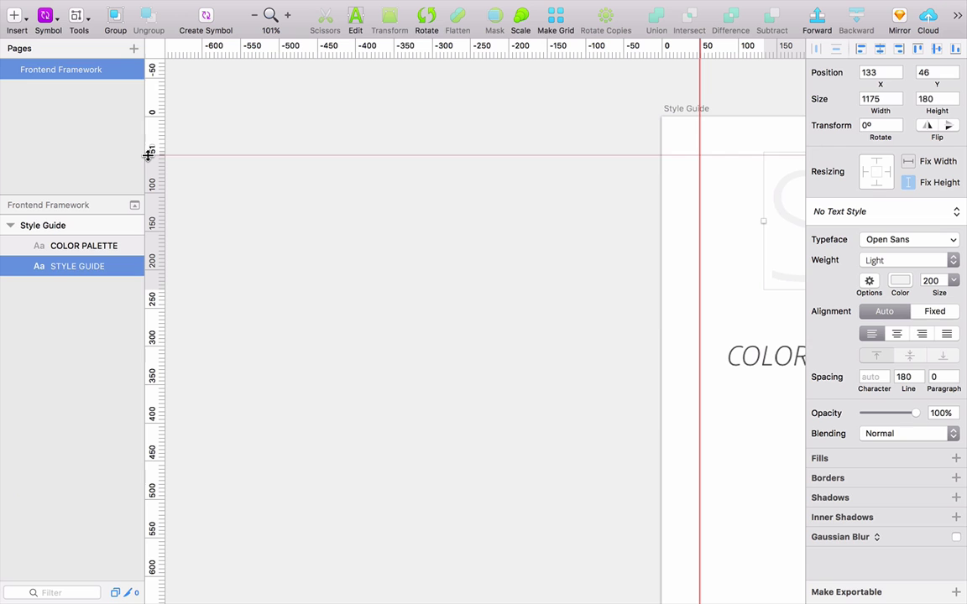
click(157, 156)
- Add a horizontal guide at 50 below the artboard's top edge
scroll(222, 164, down, 6)
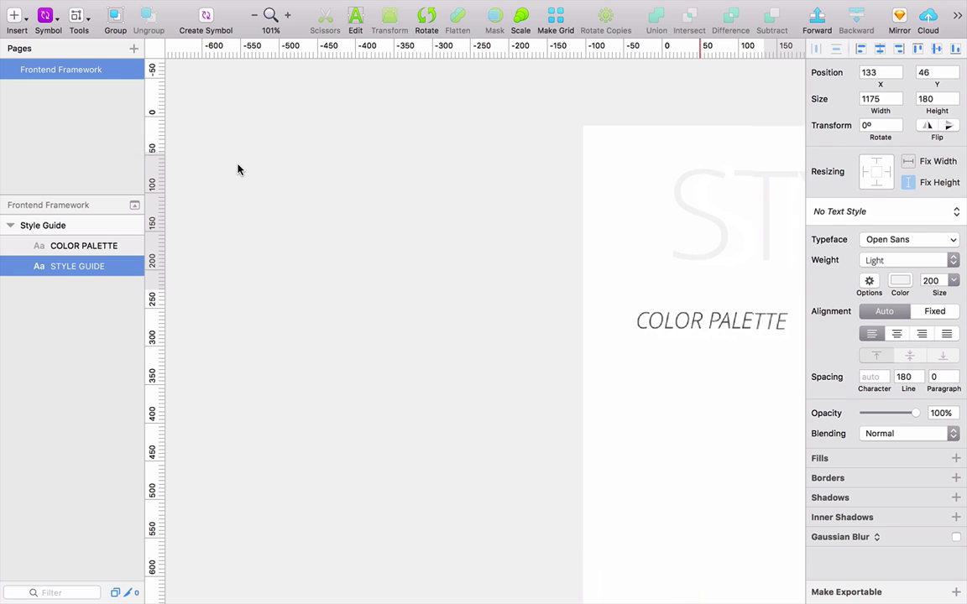
scroll(212, 163, up, 8)
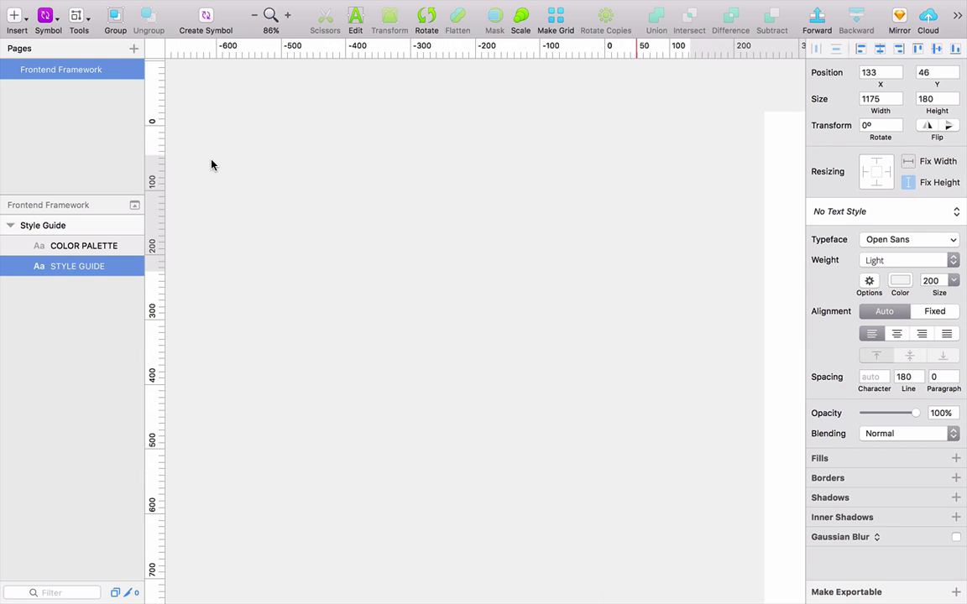
click(160, 155)
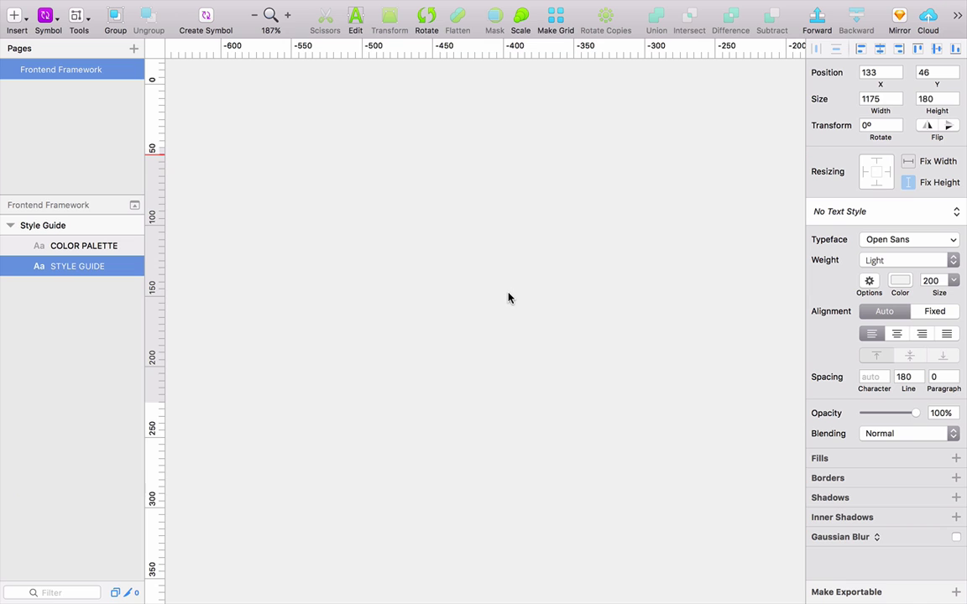
scroll(508, 297, down, 5)
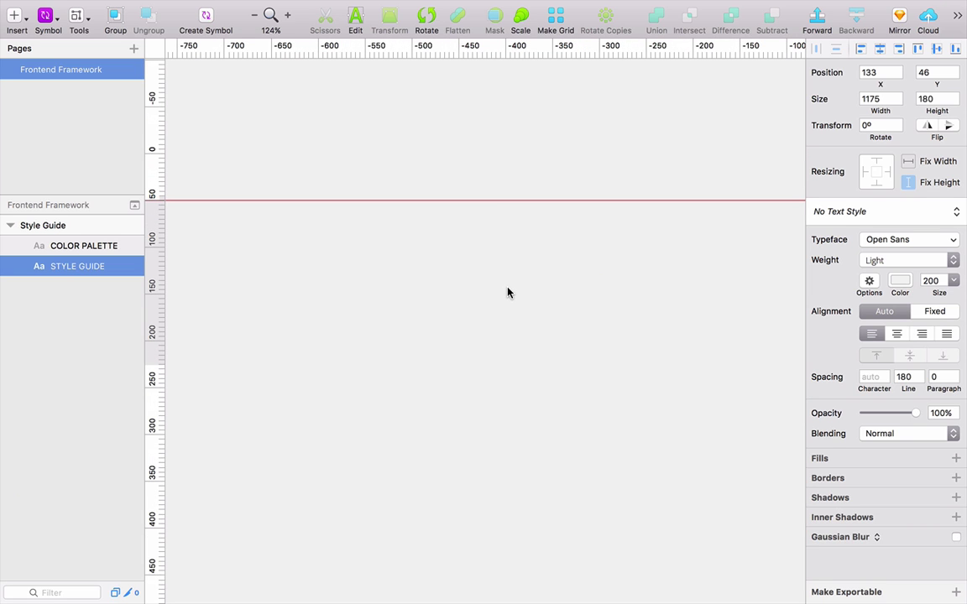
key(super+1)
key(super+2)
drag(340, 197, 488, 143)
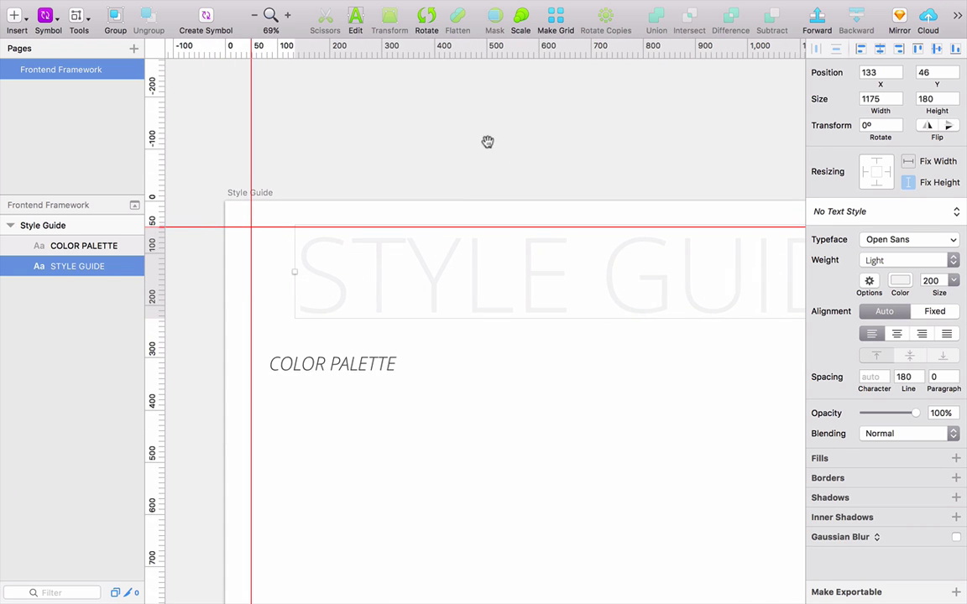
- Align the STYLE GUIDE heading and the COLOR PALETTE title to the left margin guide at X 50
key(shift+Tab)
shift+click(287, 276)
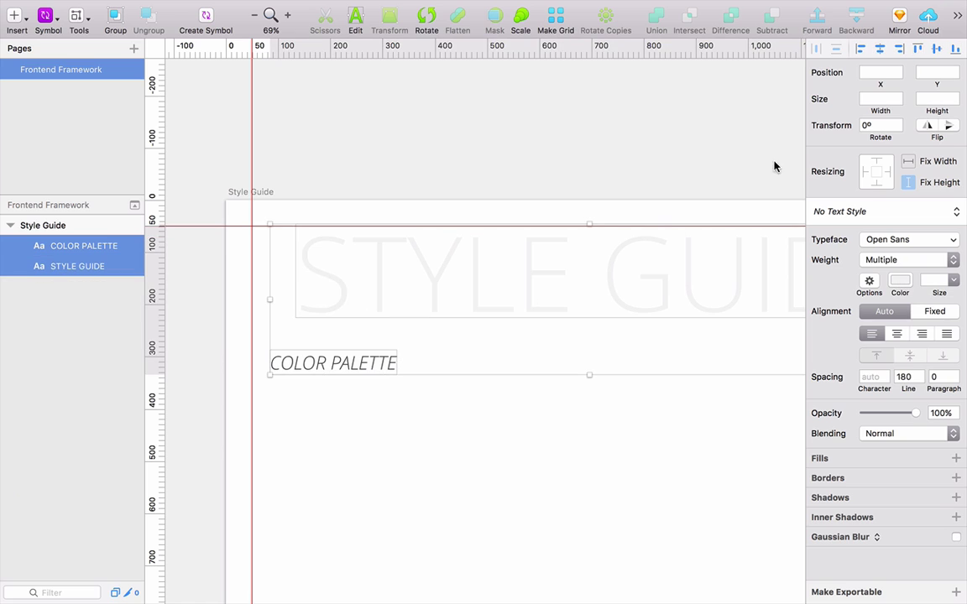
click(874, 72)
text(84)
key(Return)
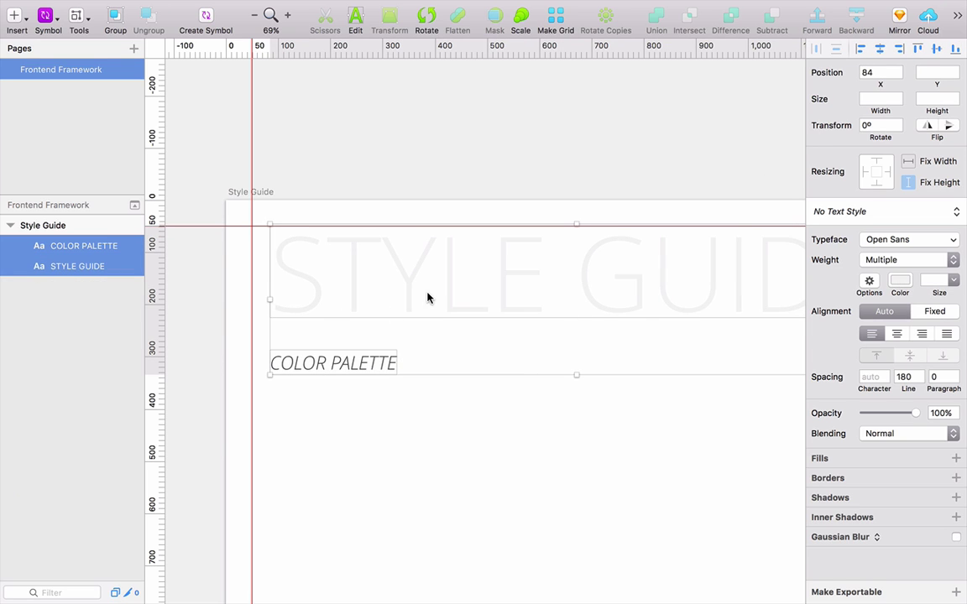
drag(410, 294, 388, 288)
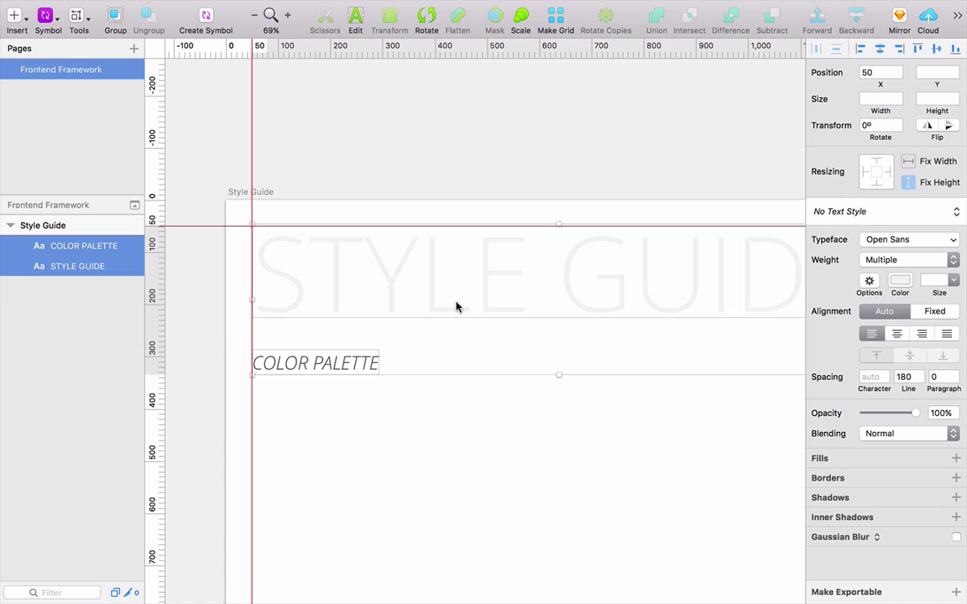
click(441, 471)
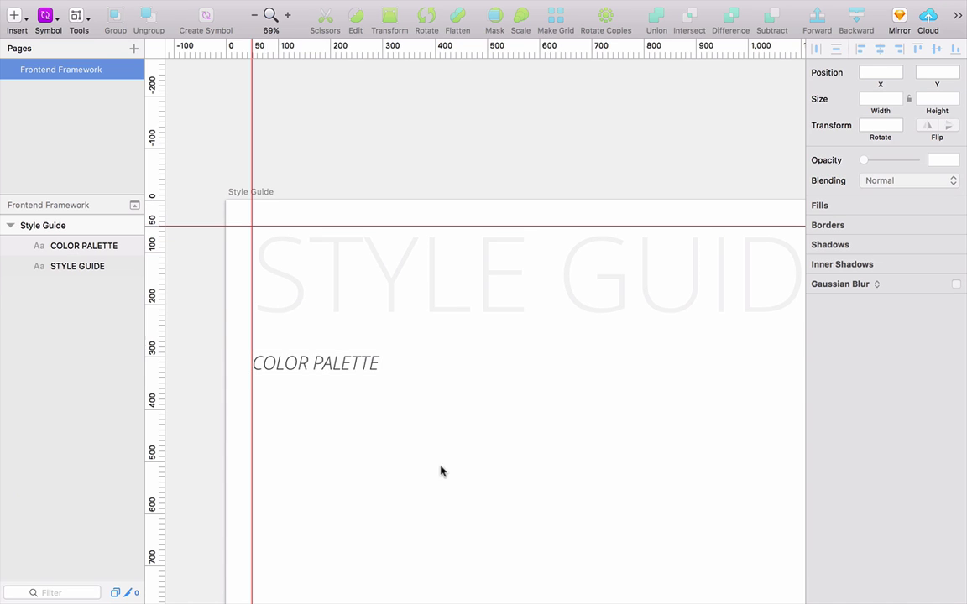
- Draw a 200 by 200 px square below the COLOR PALETTE title on the left margin guide, positioned at Y 355
scroll(502, 360, down, 5)
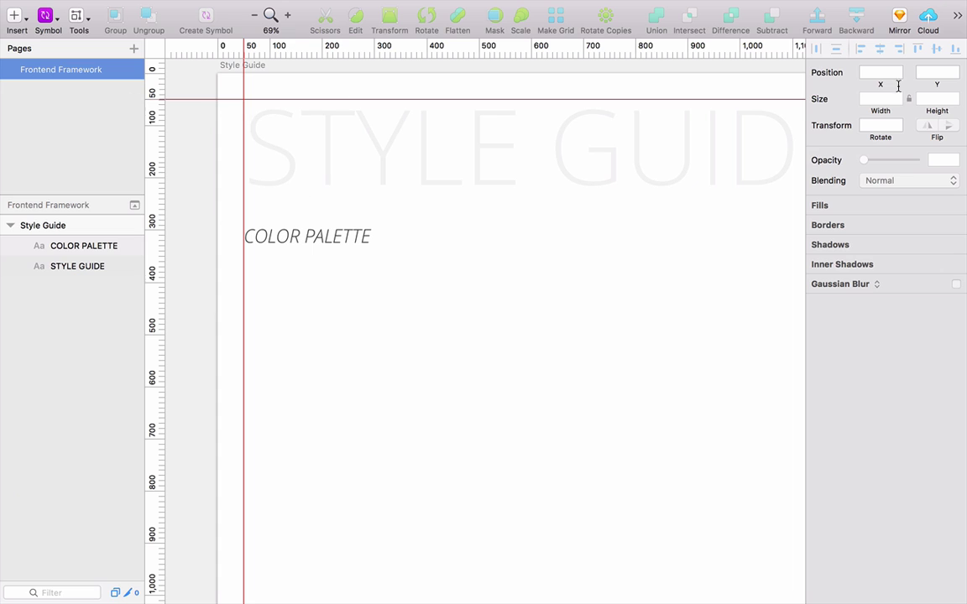
click(16, 17)
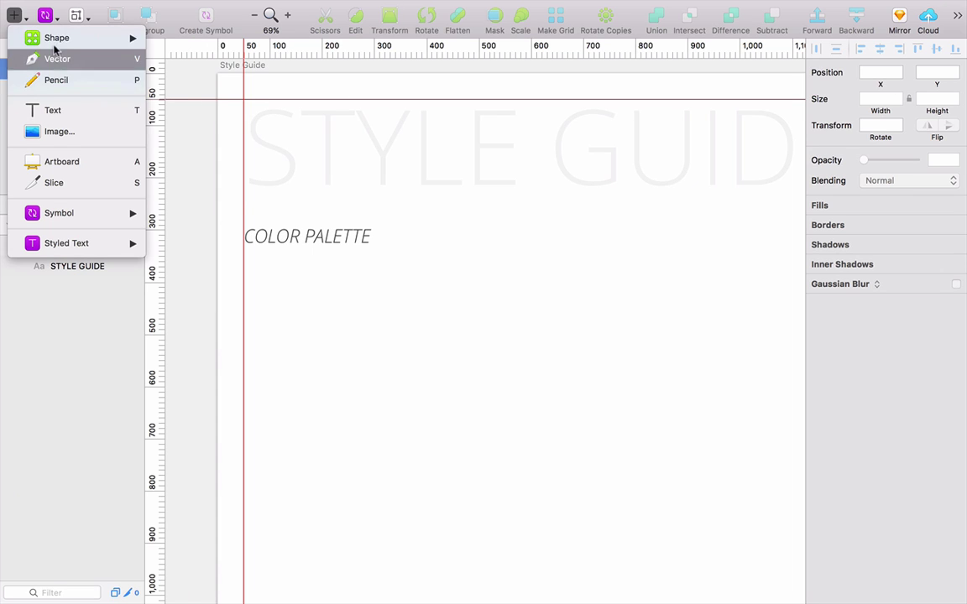
mouse_move(84, 38)
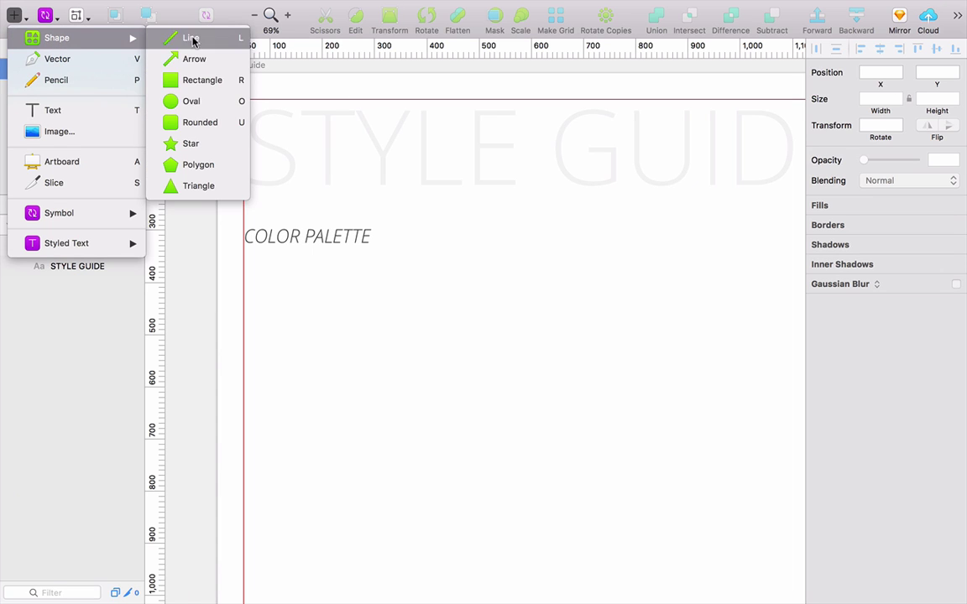
click(224, 80)
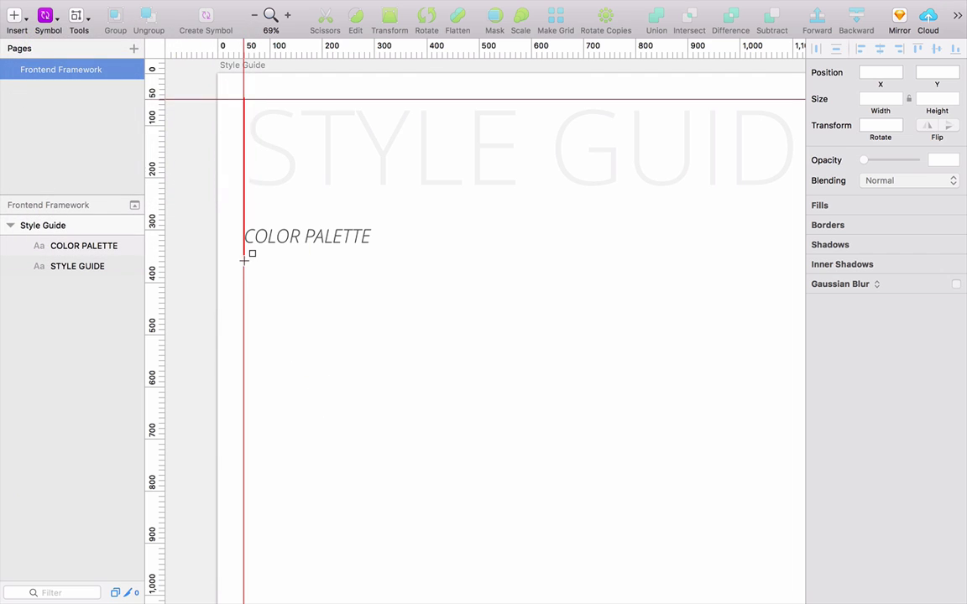
drag(245, 260, 348, 363)
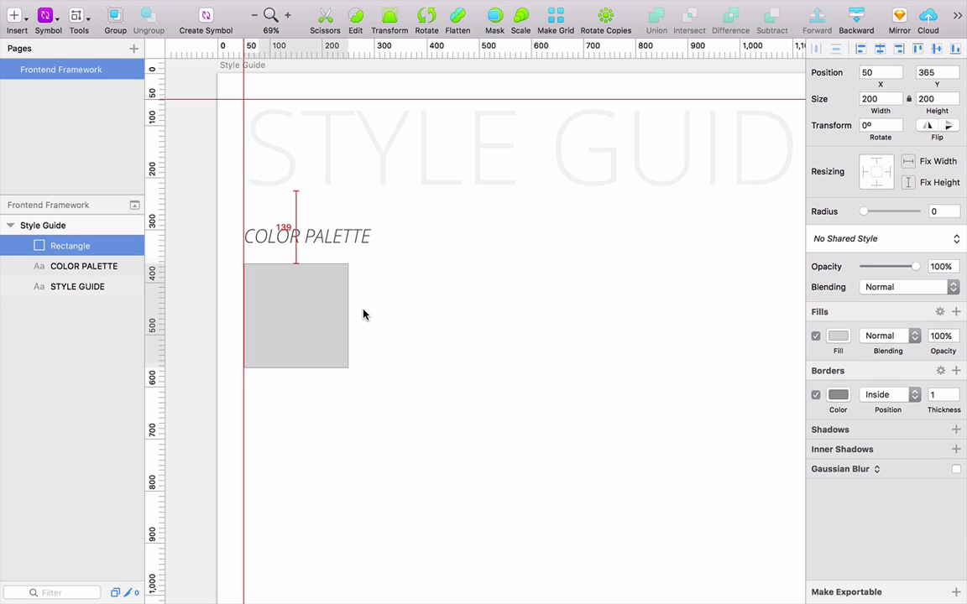
mouse_move(330, 242)
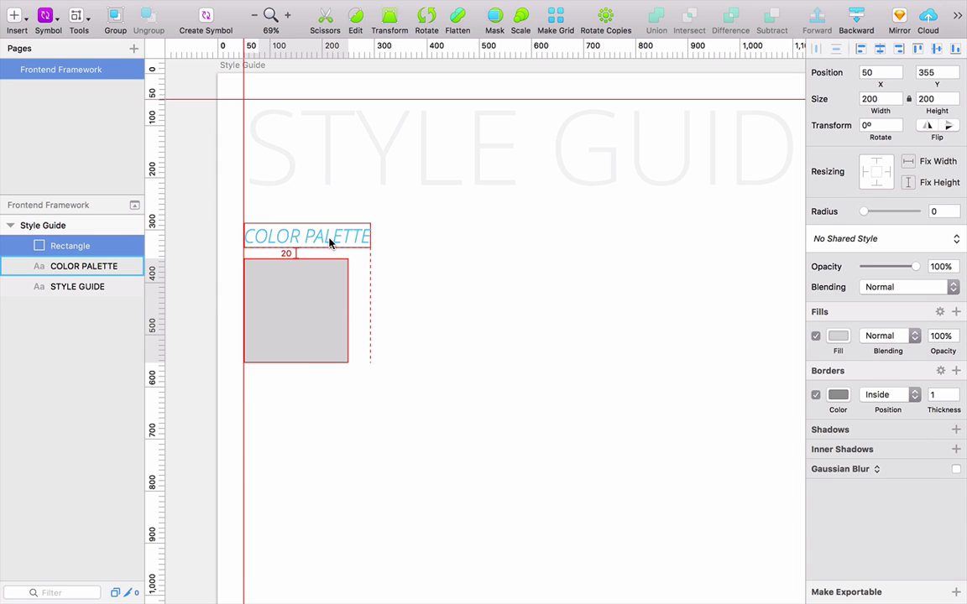
- Move the COLOR PALETTE title up to Y 276, 50 px below the STYLE GUIDE heading
click(330, 238)
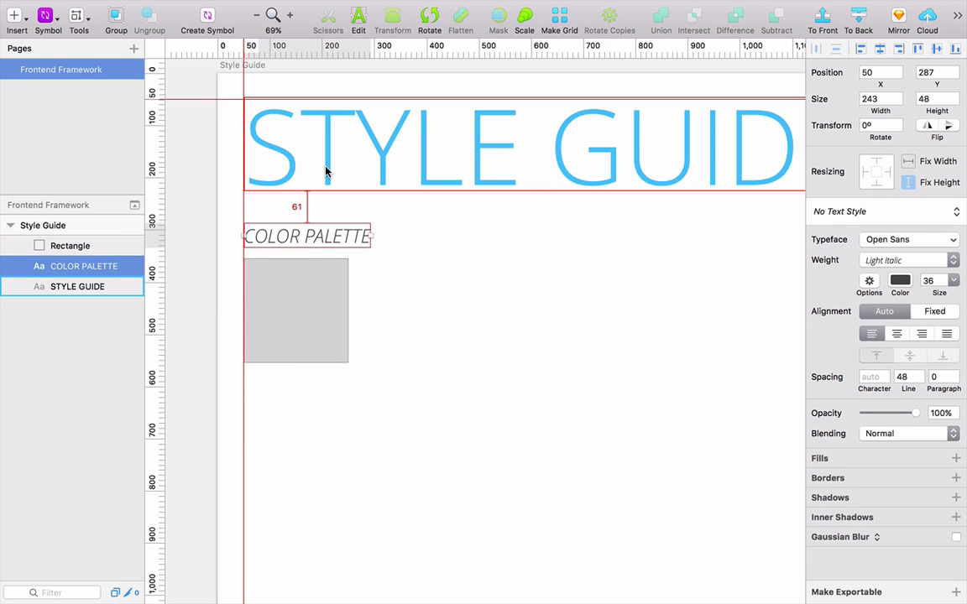
key(shift+Up)
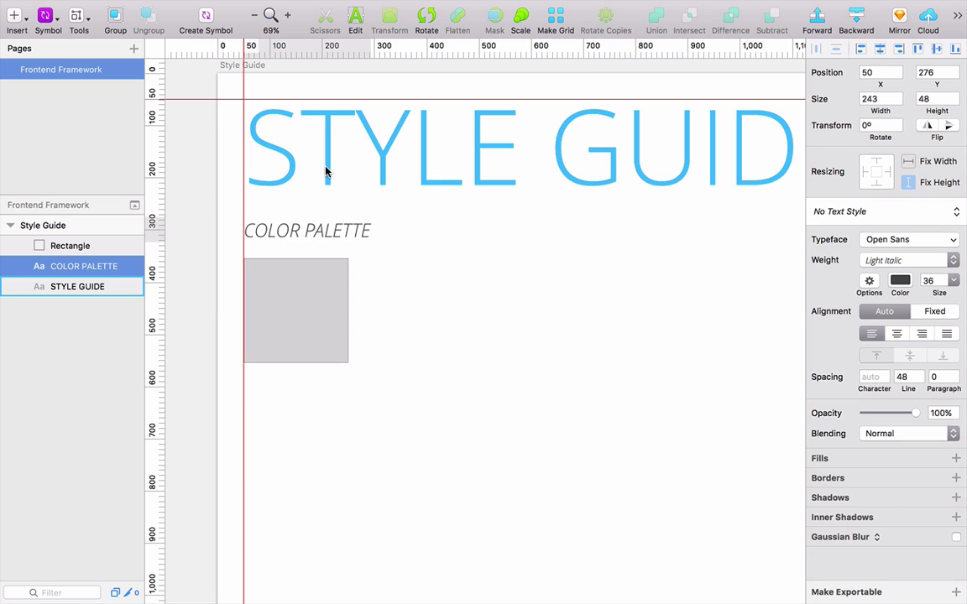
key(shift+Up)
key(shift+Up)
key(shift+Down)
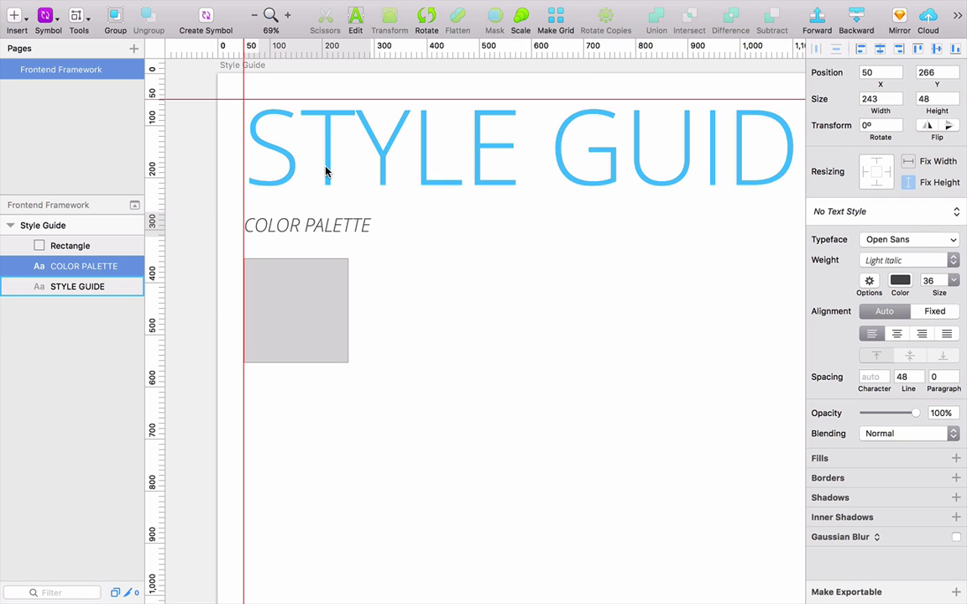
key(shift+Down)
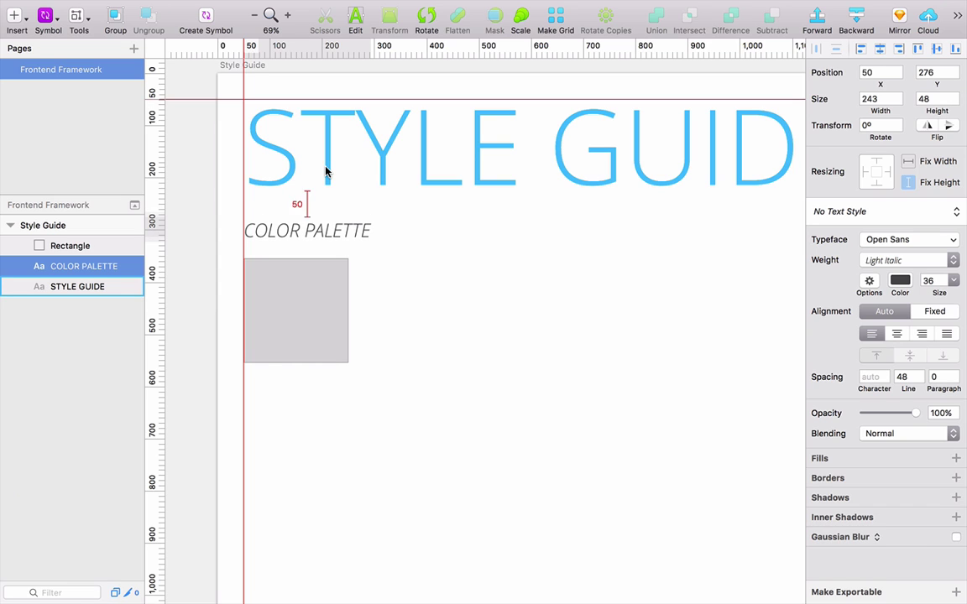
key(alt)
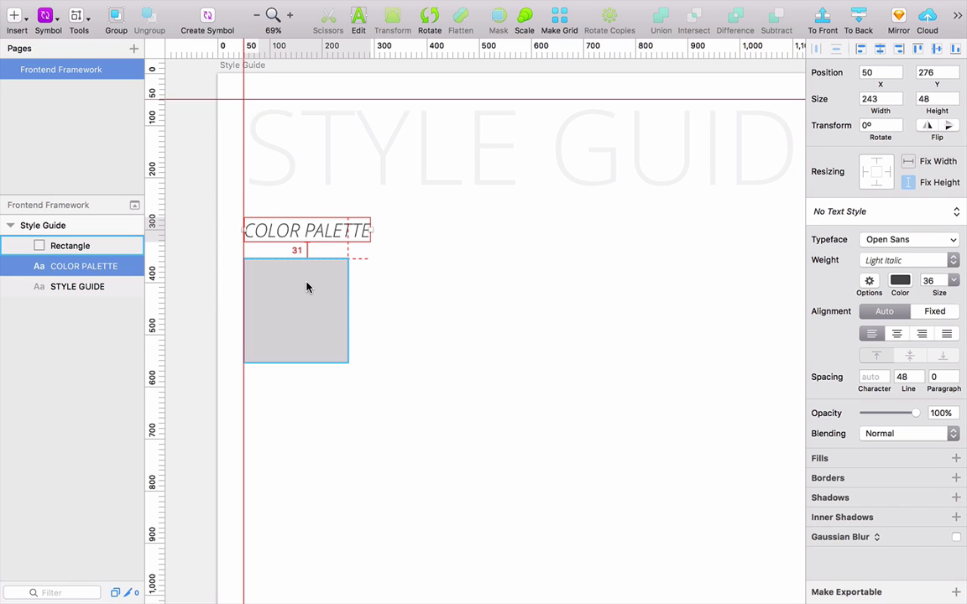
key(shift+Up)
key(shift+Down)
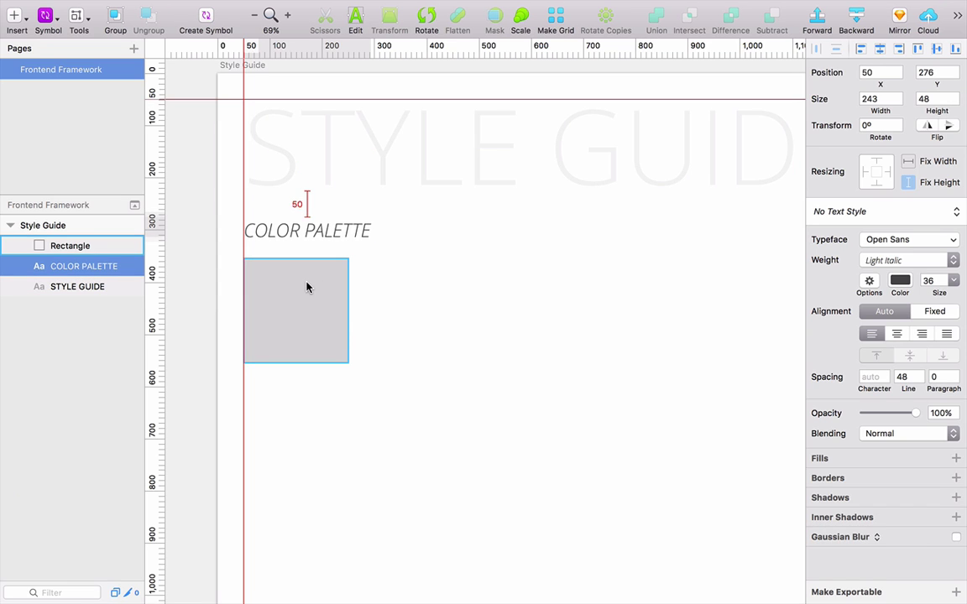
- Move the square up to Y 349, closer to the COLOR PALETTE title
click(306, 287)
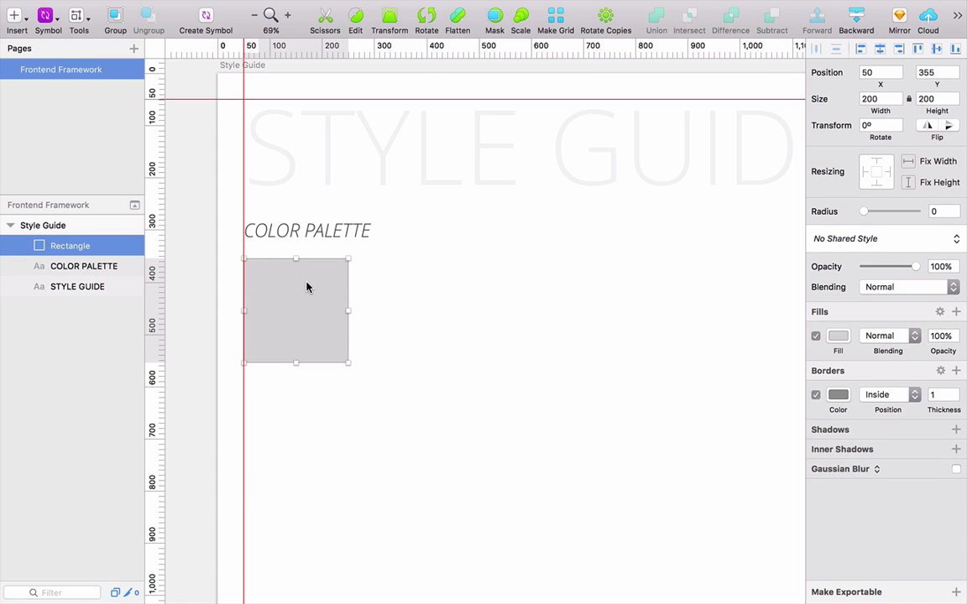
key(shift+Up)
key(alt)
key(Down)
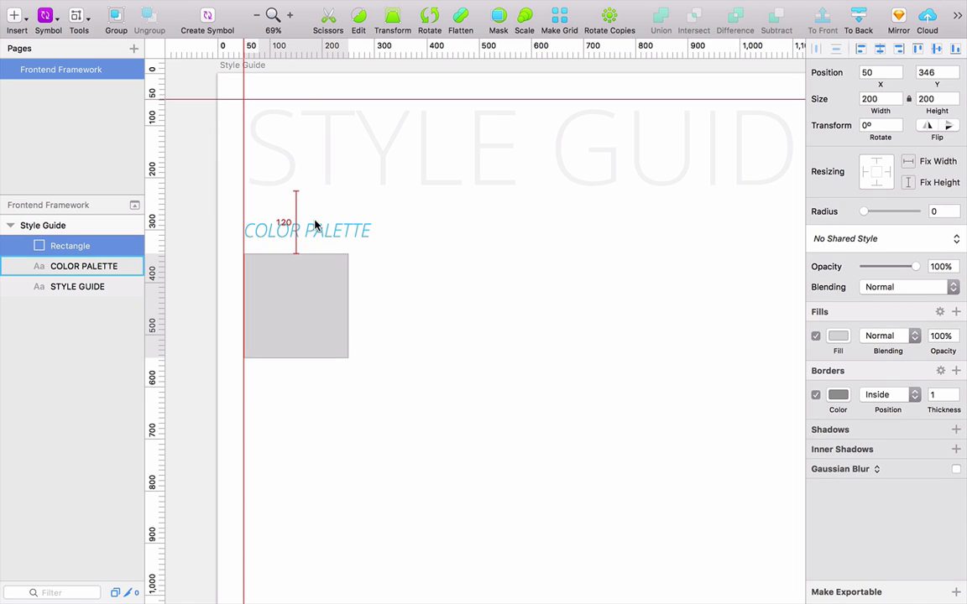
key(Down)
key(Down)
key(Down)
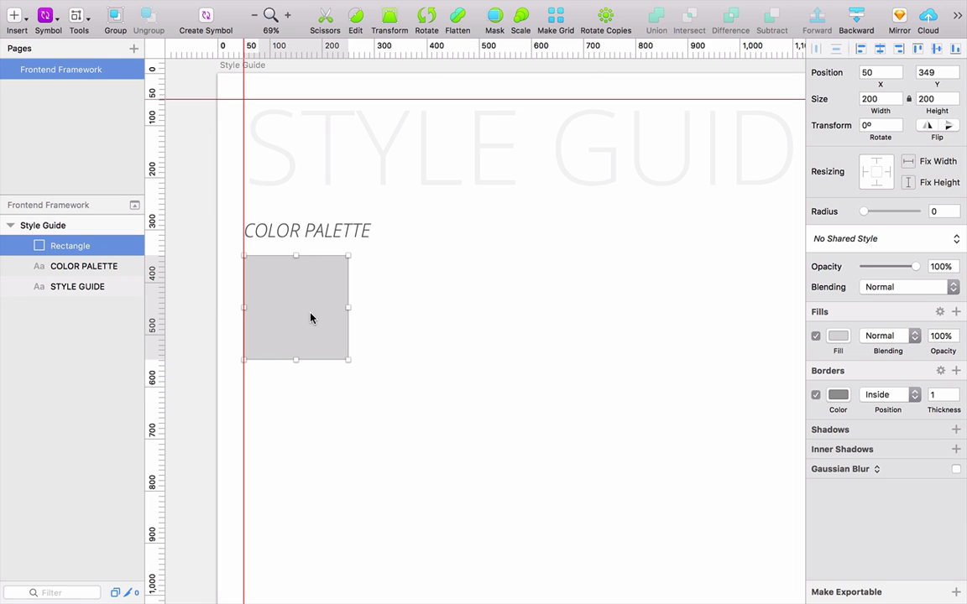
- Duplicate the square directly beside the original at X 250 and turn off the border on both squares
alt+drag(315, 317, 416, 315)
key(alt)
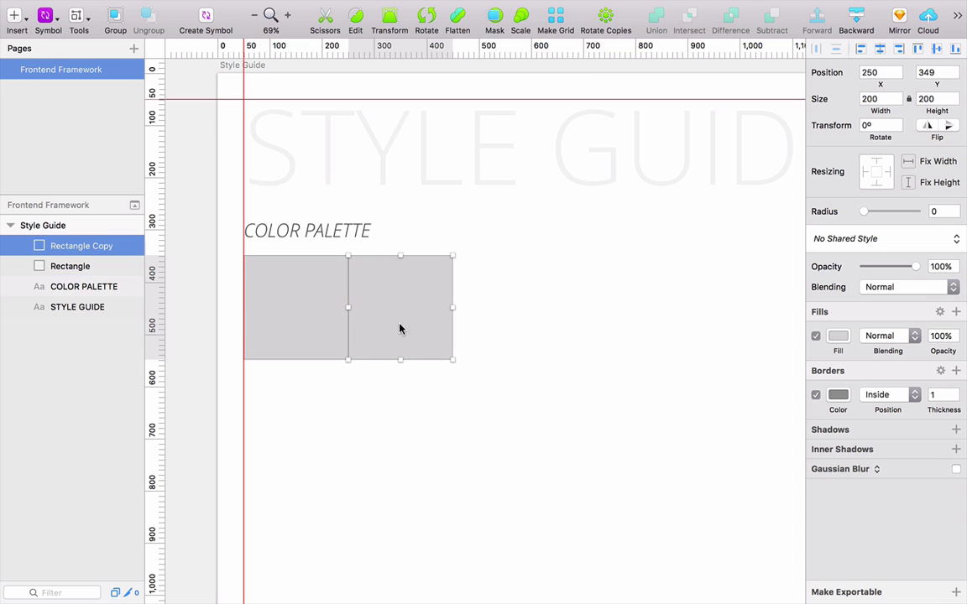
click(315, 334)
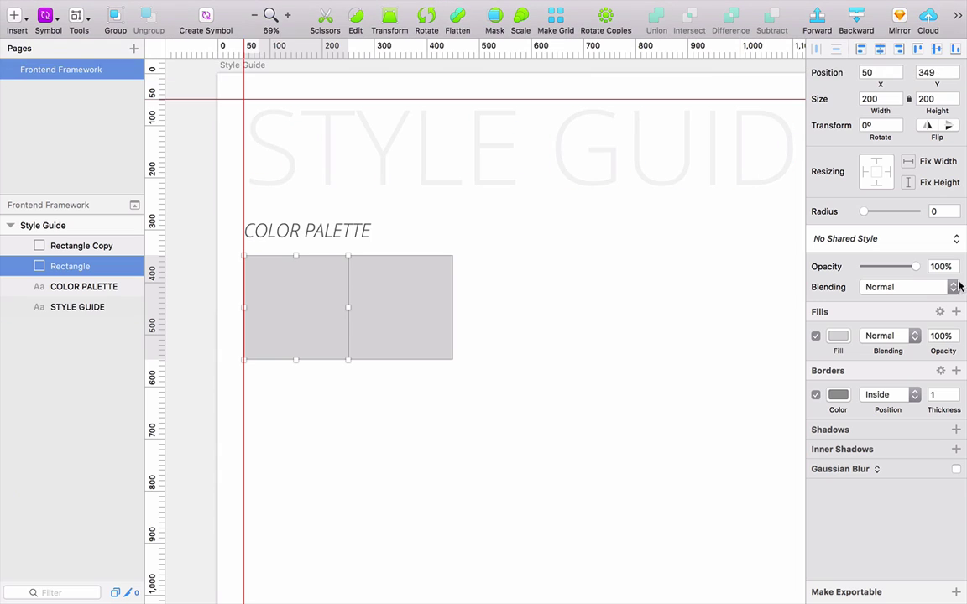
click(815, 395)
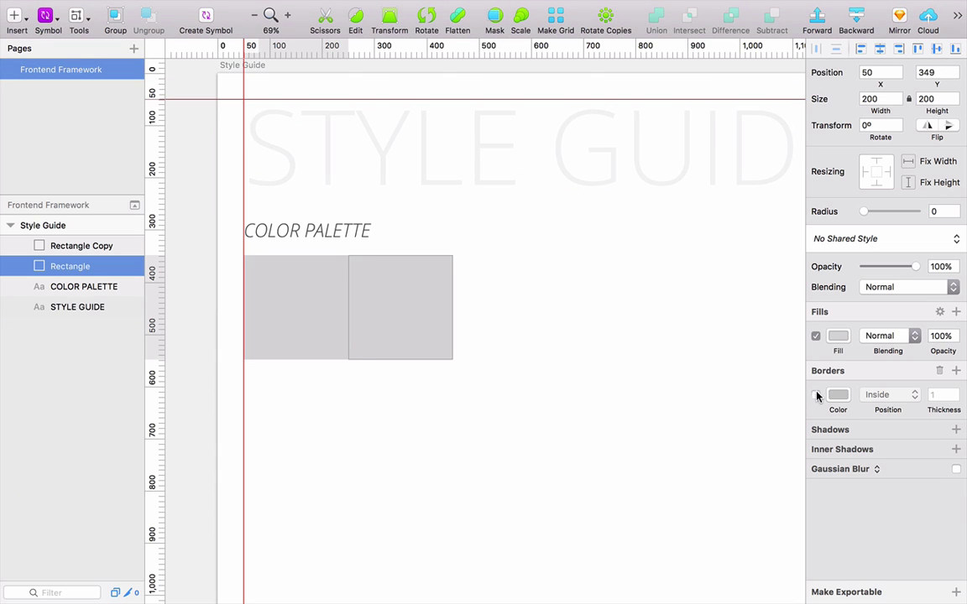
click(420, 300)
click(816, 394)
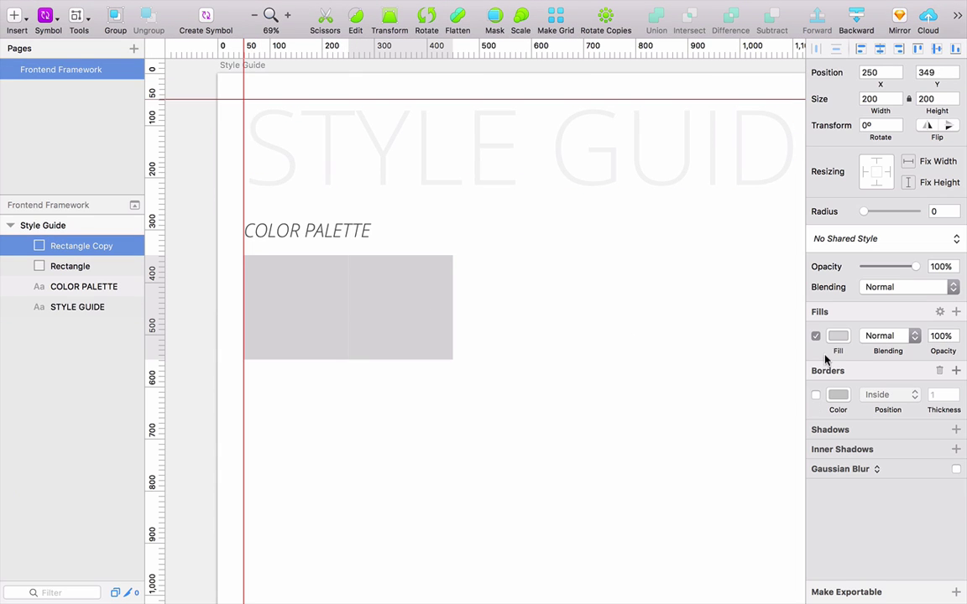
- Change the fill of the duplicated square to a light red, hex F55555
click(837, 336)
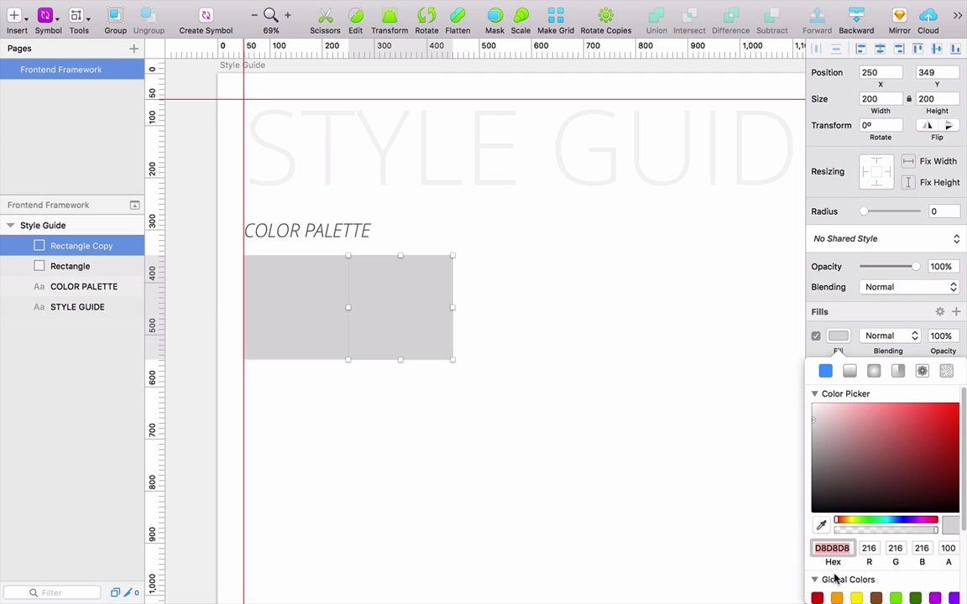
scroll(944, 537, down, 3)
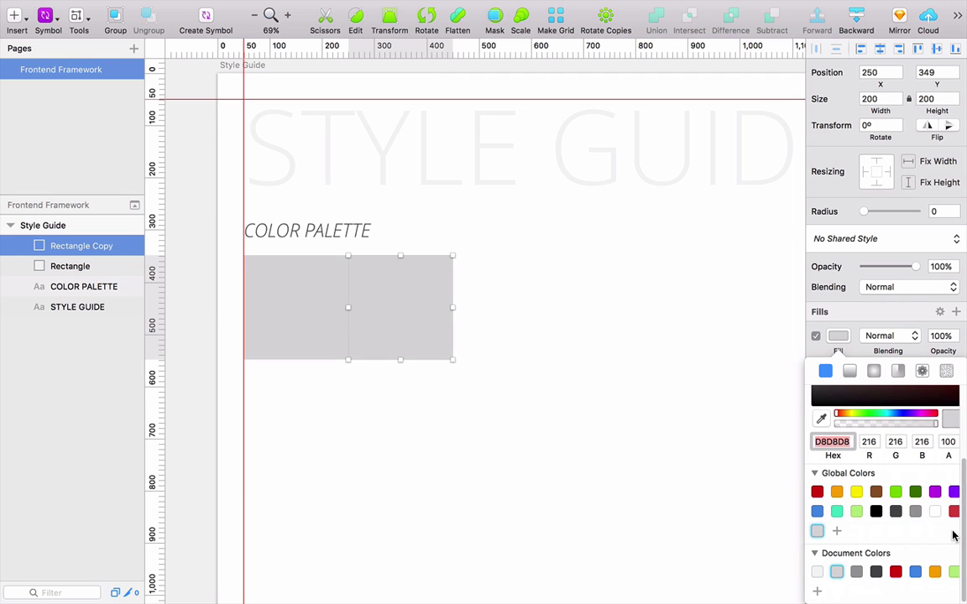
click(895, 572)
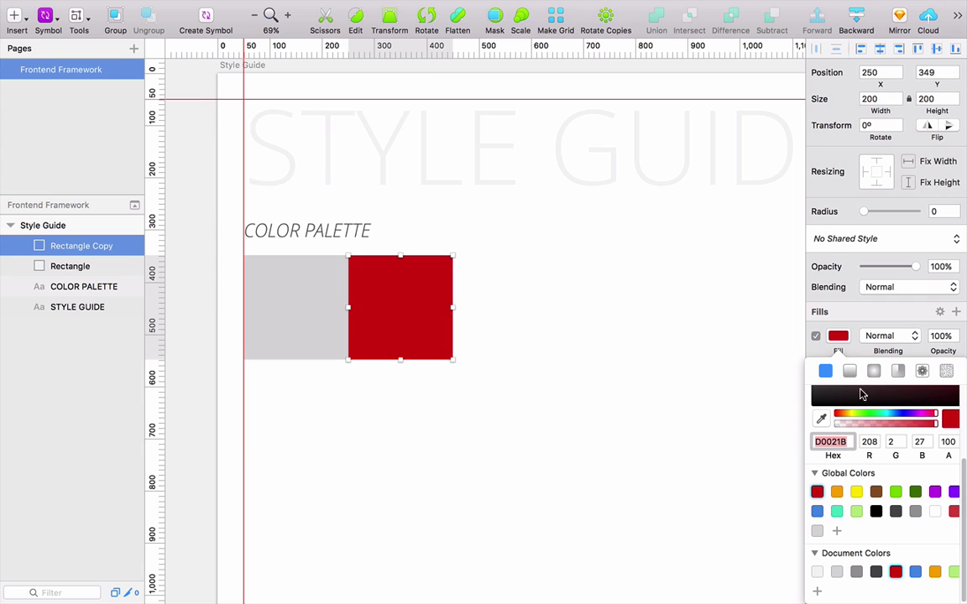
click(838, 336)
click(837, 337)
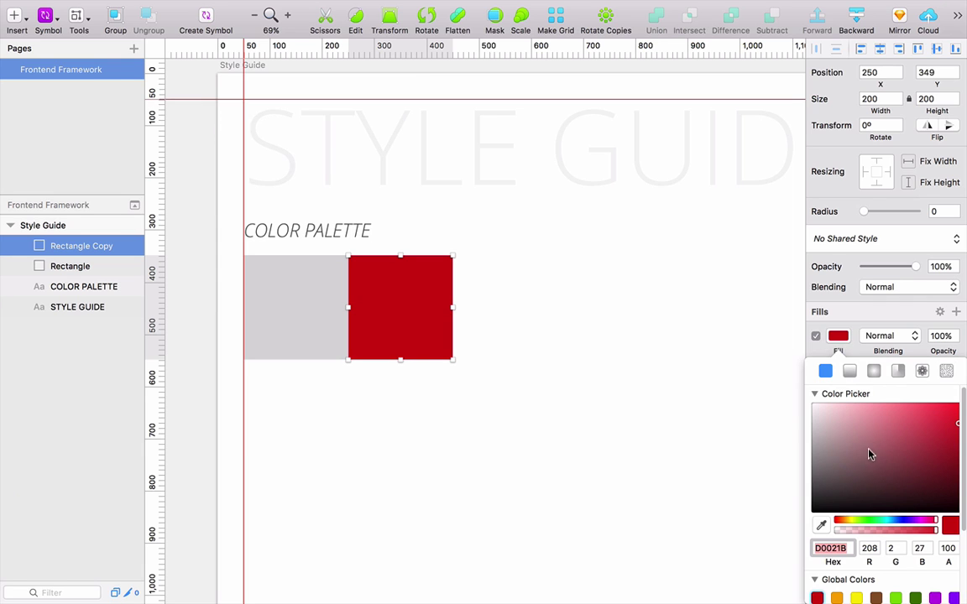
click(834, 523)
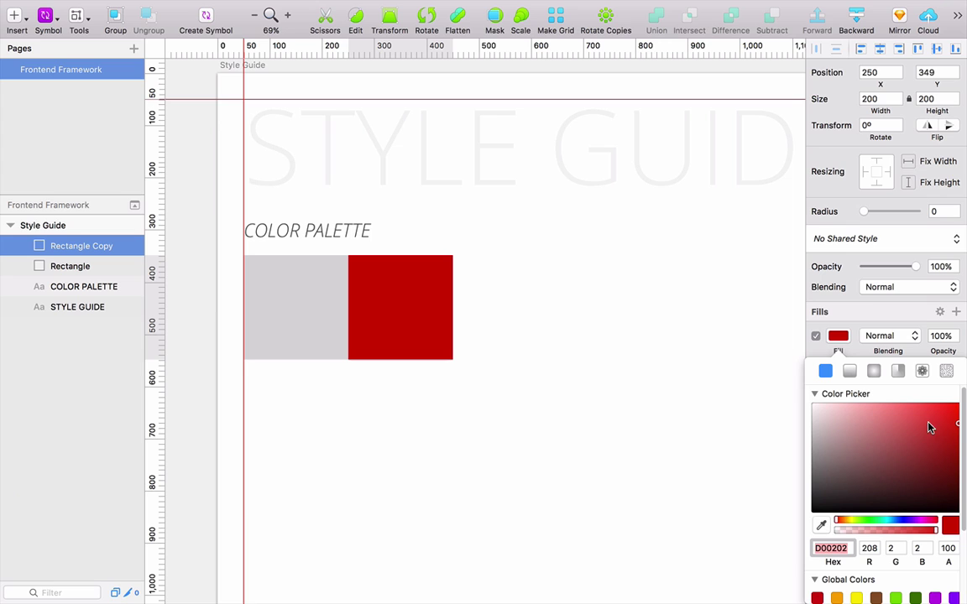
drag(930, 428, 908, 411)
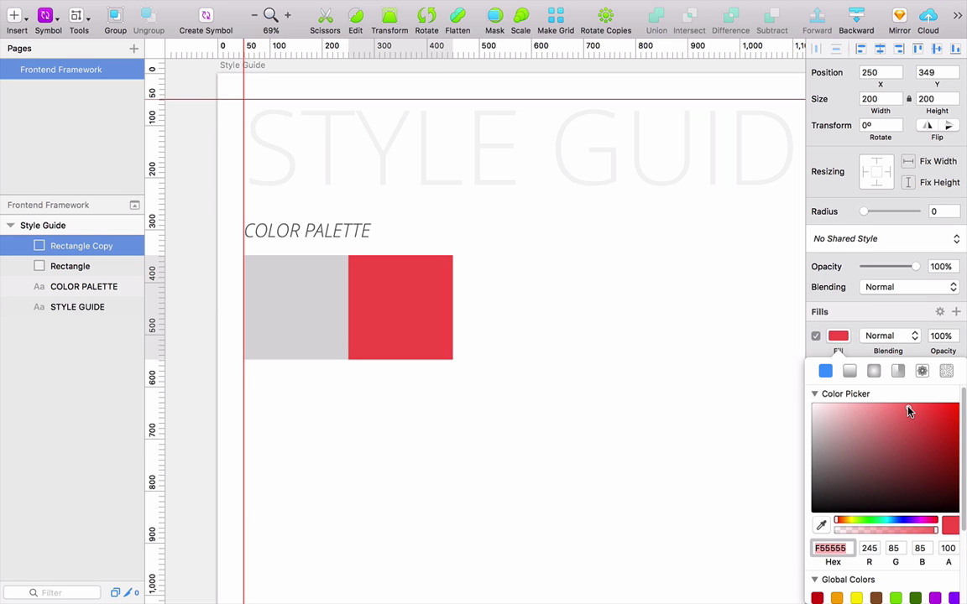
click(703, 540)
- Save the red F55555 to the document colors and remove the old dark red swatch from them
click(837, 335)
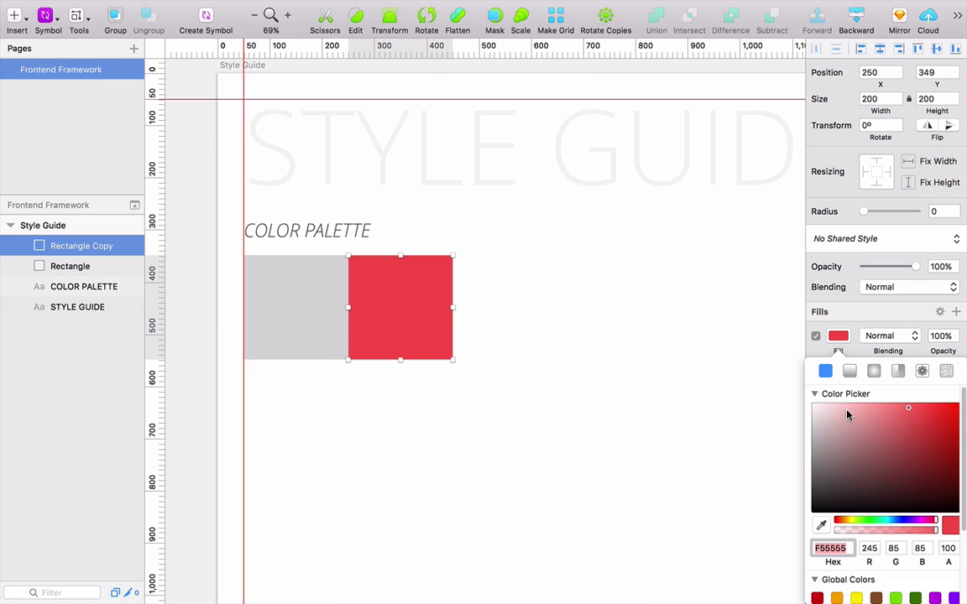
scroll(881, 487, down, 5)
click(818, 592)
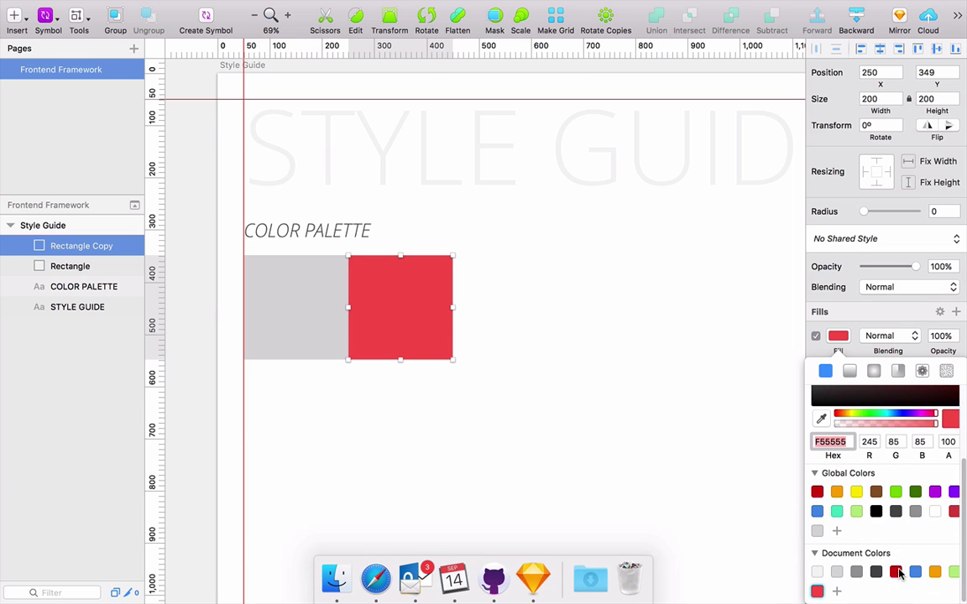
drag(895, 571, 722, 531)
- Fill the original grey square with the blue document color 4A90E2
click(281, 313)
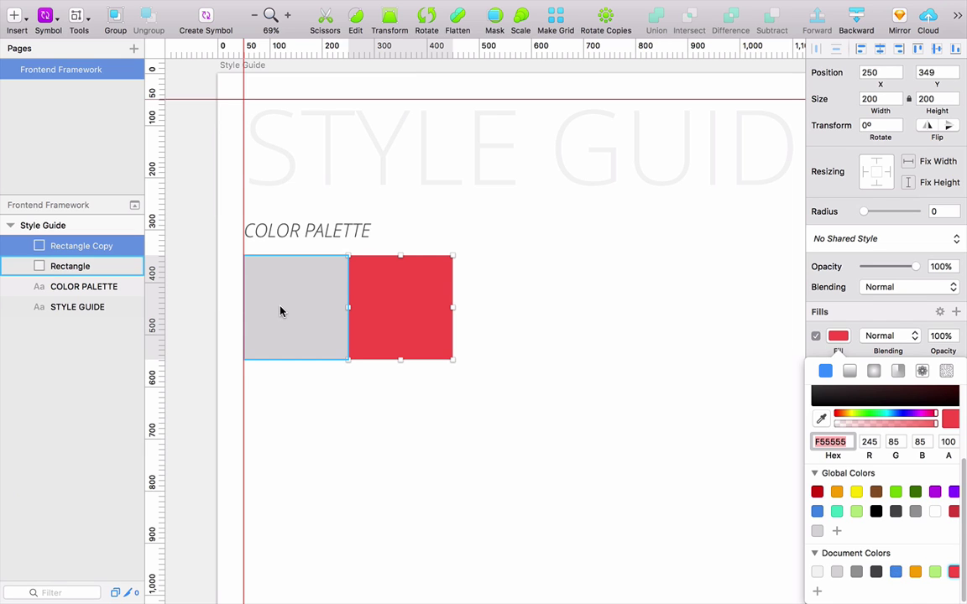
scroll(856, 537, down, 5)
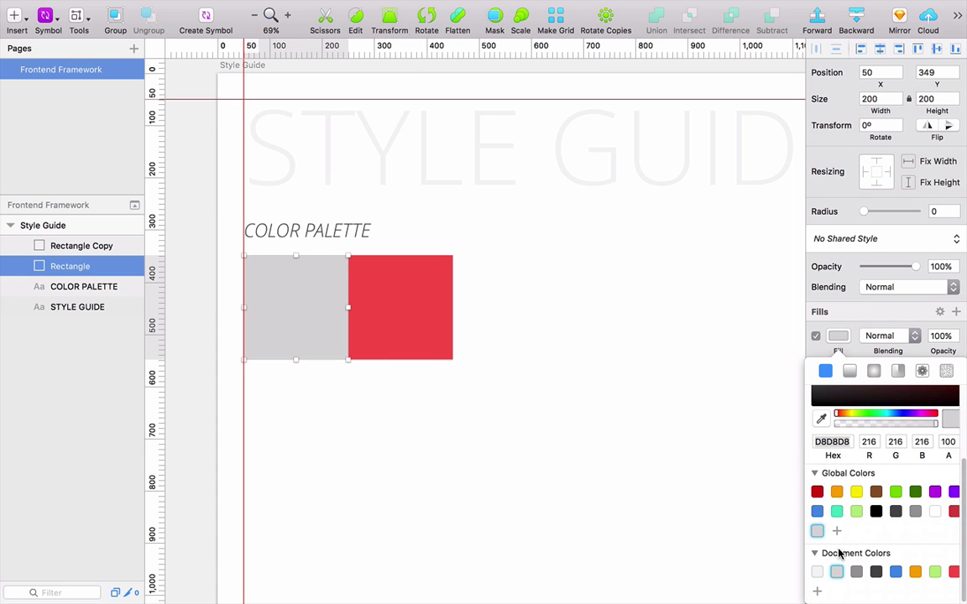
click(896, 571)
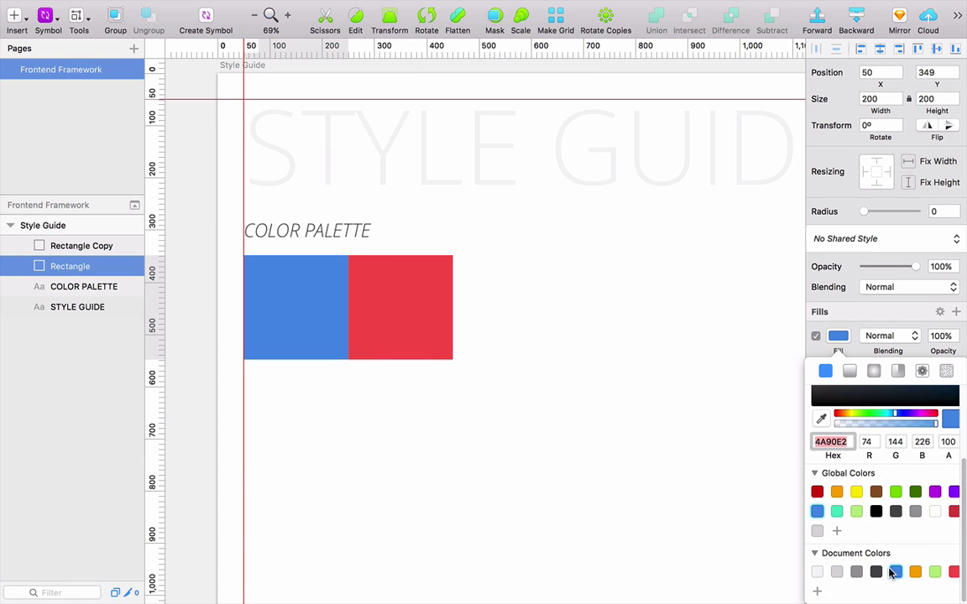
click(529, 338)
- Add a text label reading "Primary Colors" just below the blue square
shift+click(447, 357)
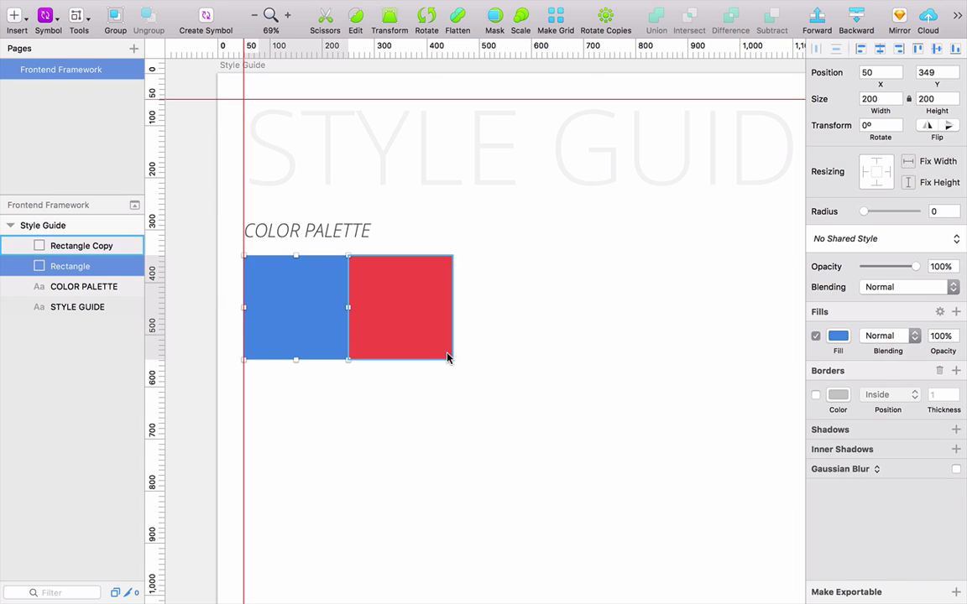
click(410, 381)
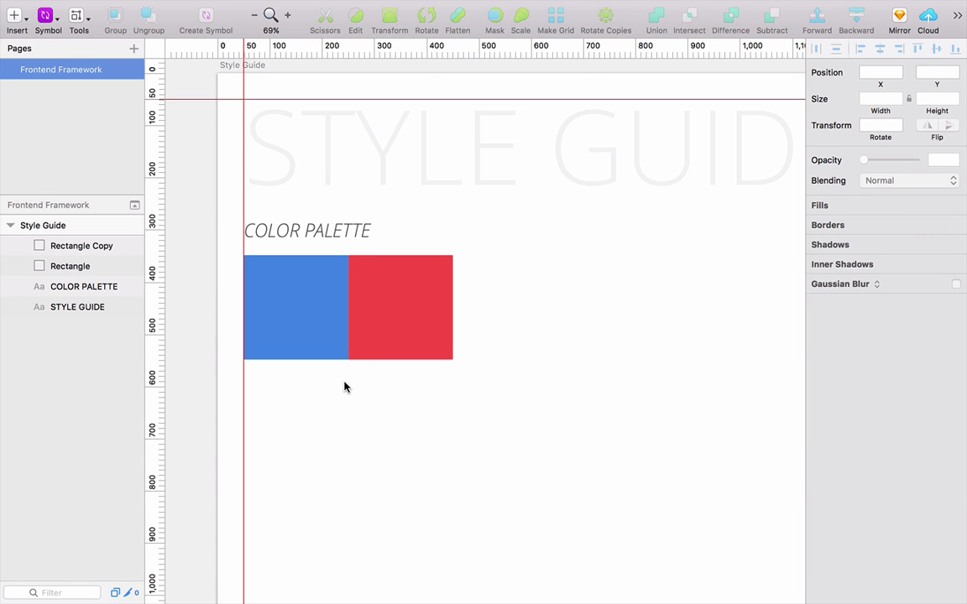
click(245, 375)
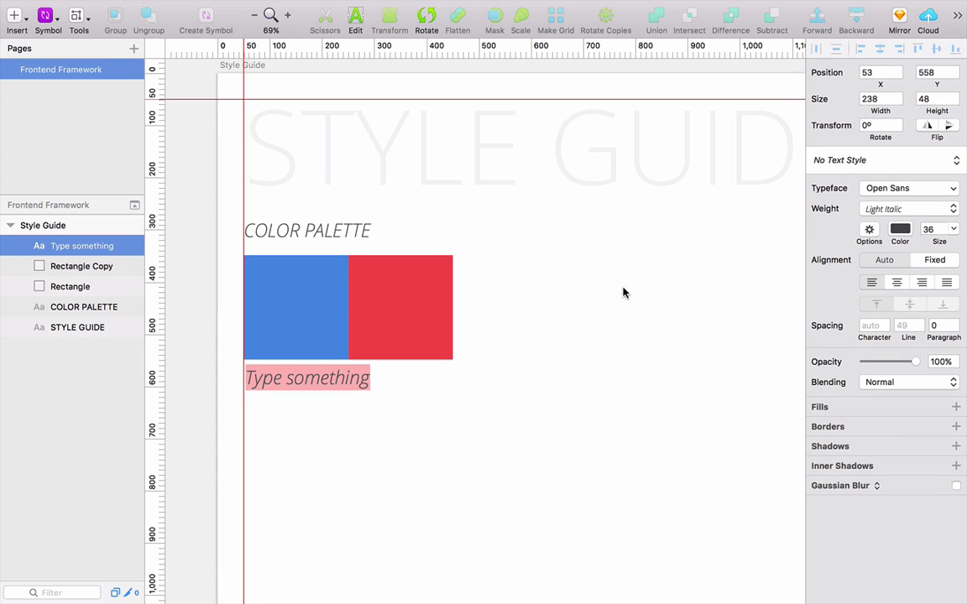
text(Primary Colors)
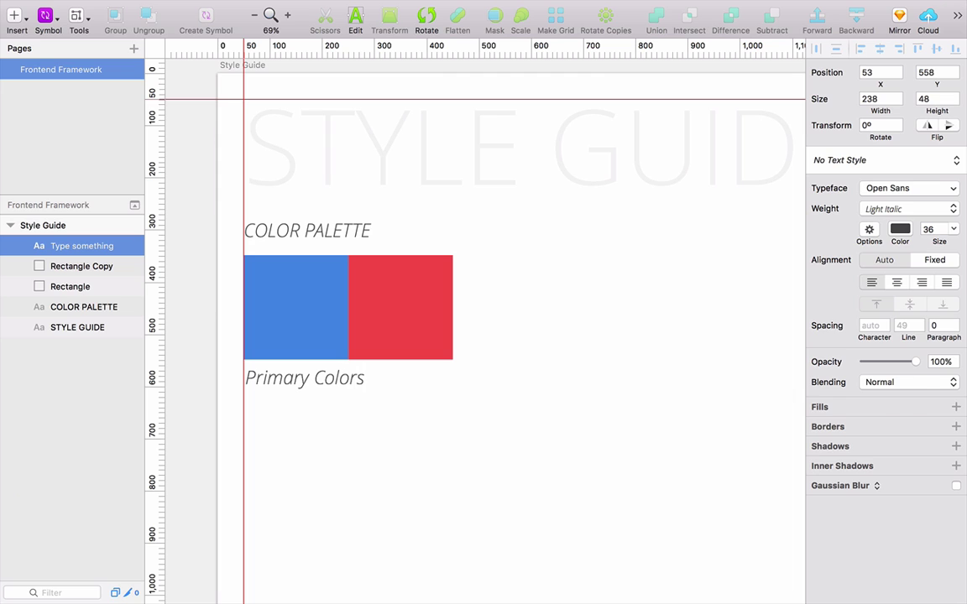
key(Escape)
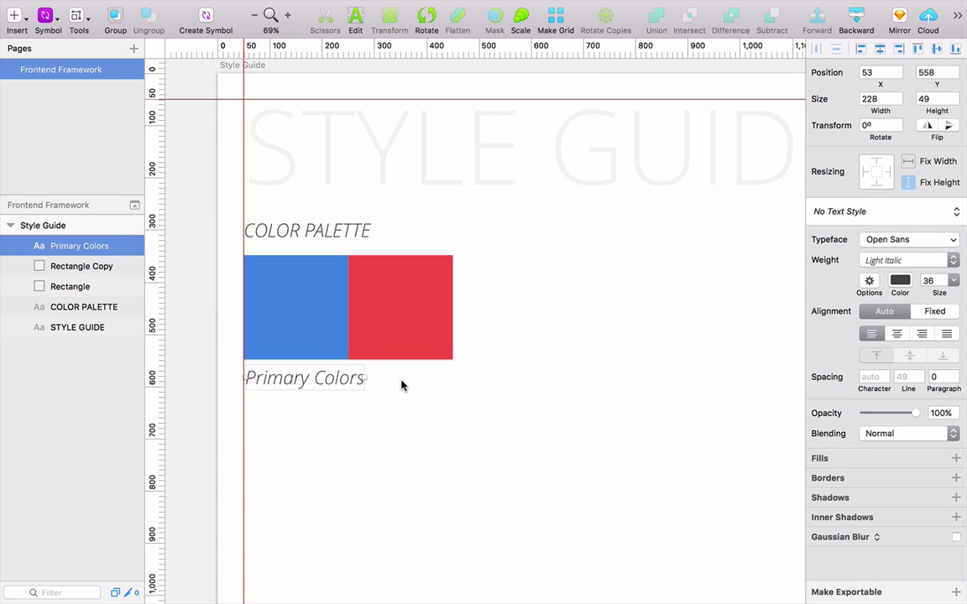
- Move the Primary Colors label up over the squares, just beneath the COLOR PALETTE heading
click(378, 324)
shift+click(294, 314)
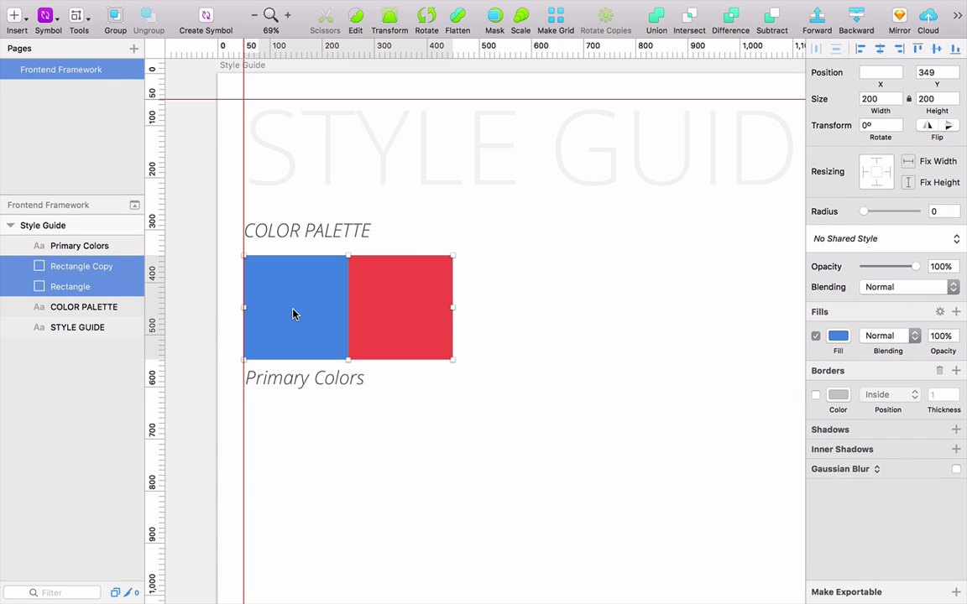
drag(285, 379, 287, 270)
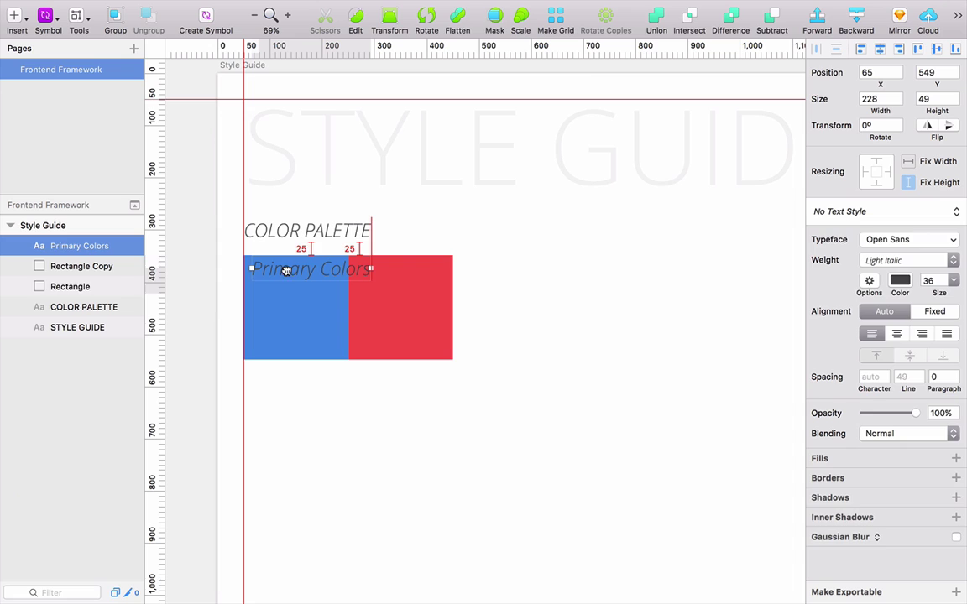
- Move the blue and red squares down together by 40 px to Y 389, making room for the label
click(332, 324)
shift+click(394, 345)
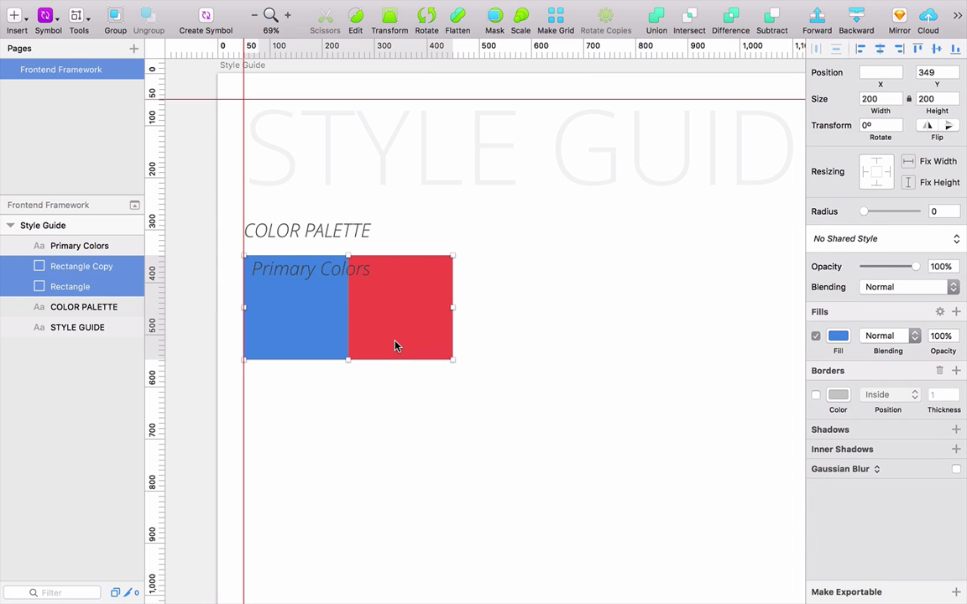
key(shift+Down)
key(shift+Down)
key(shift+Down)
key(shift+Down)
key(alt)
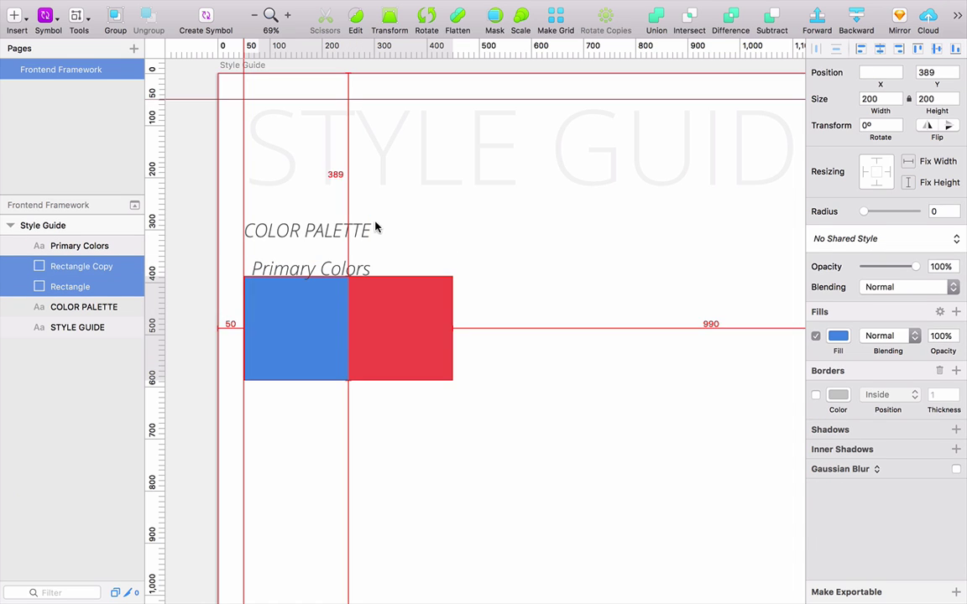
- Align the Primary Colors label with the left margin guide at X 50, Y 340, directly above the squares
click(341, 262)
key(shift+Left)
key(shift+Up)
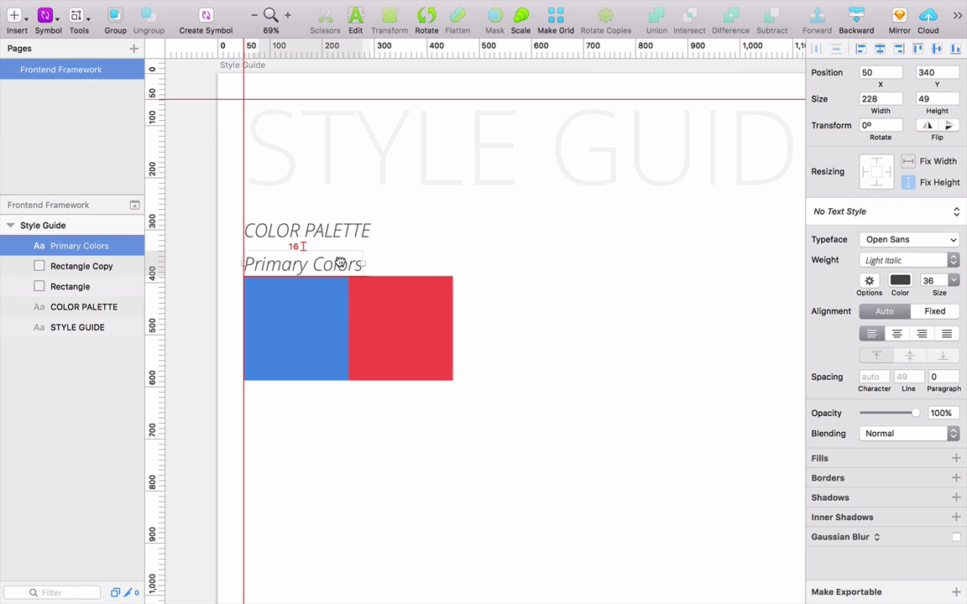
- Set the Primary Colors label to Open Sans Light at size 14
click(896, 261)
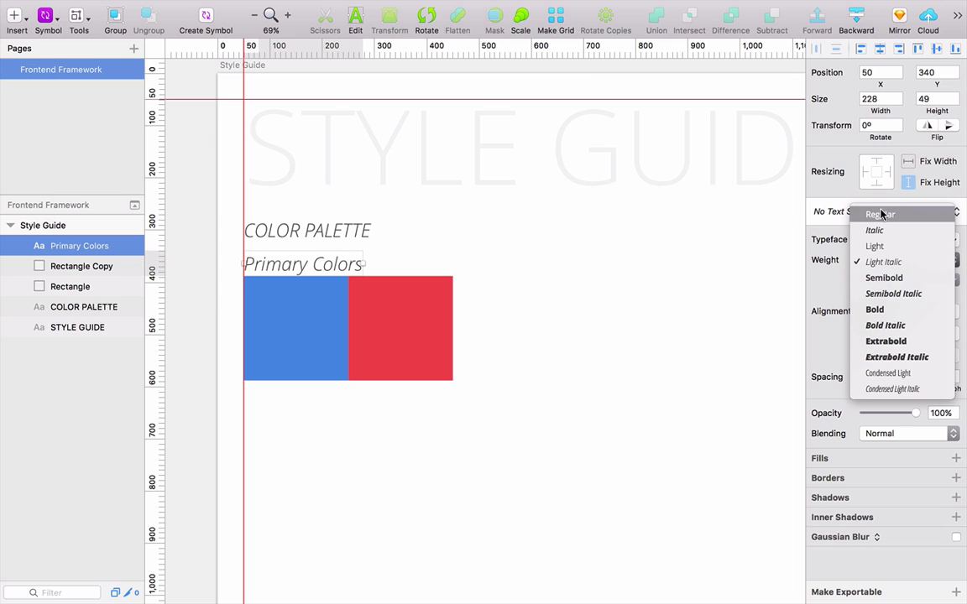
click(877, 246)
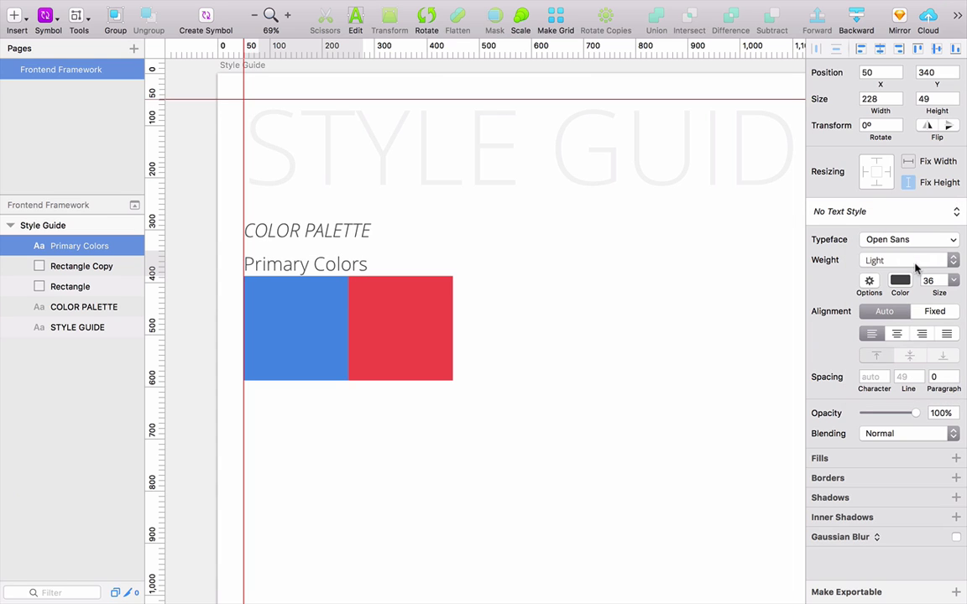
click(952, 282)
click(932, 367)
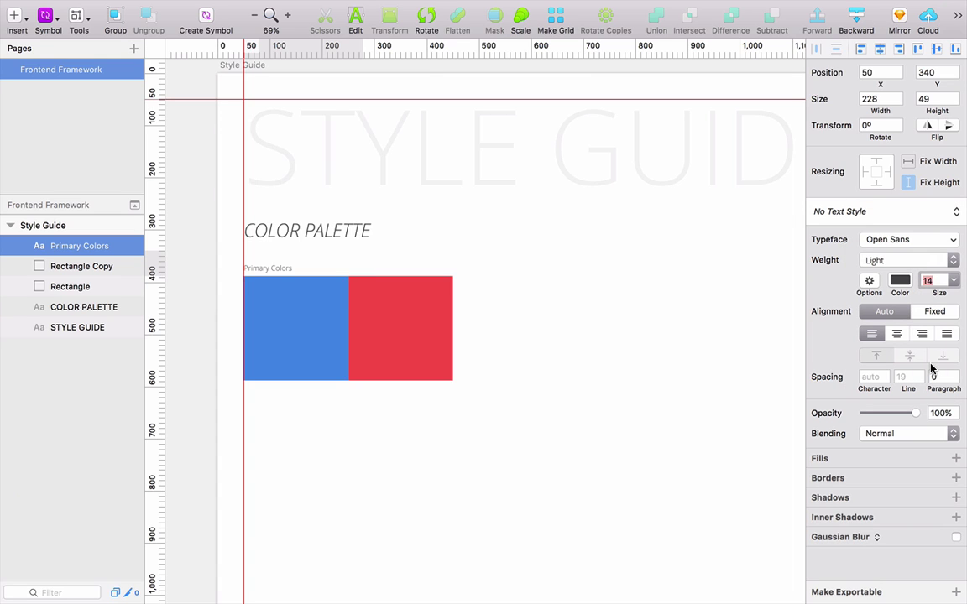
- Set the "Primary Colors" label's font size to 18 and nudge it up to Y 349
click(953, 282)
click(938, 375)
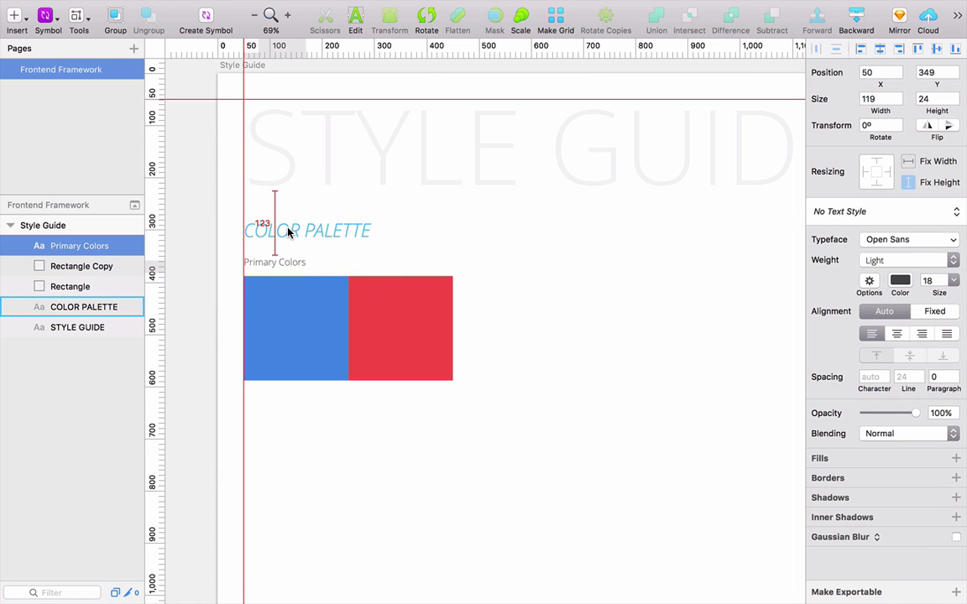
key(shift+Up)
- Move the blue and red swatches together up to Y 383, closer to the "Primary Colors" label
click(295, 296)
shift+click(410, 313)
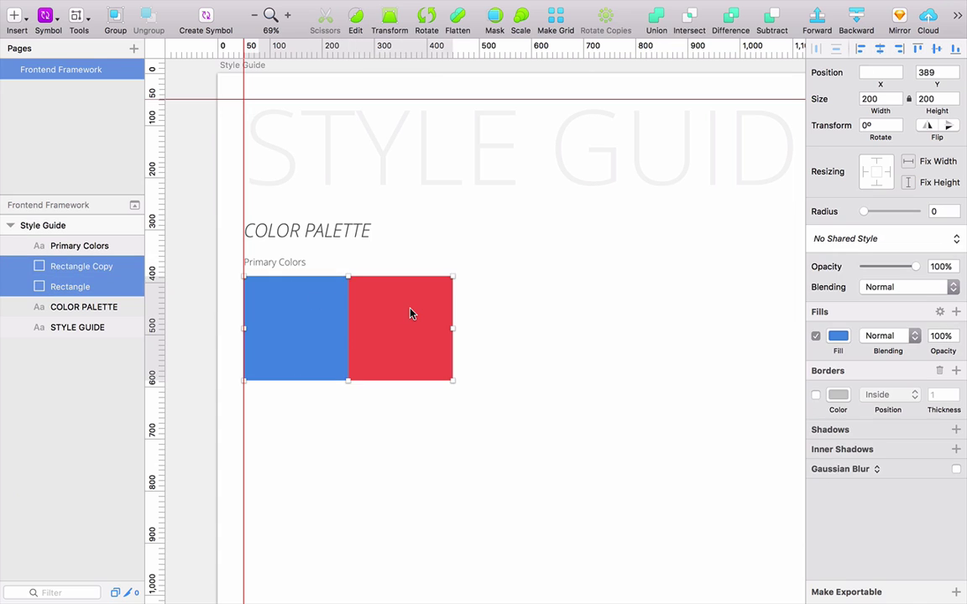
key(alt)
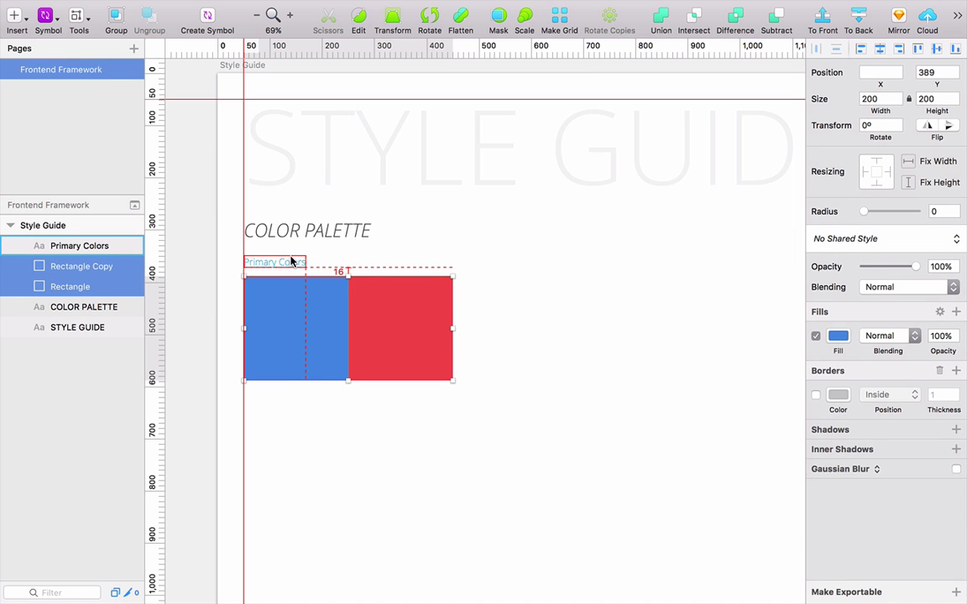
key(Up)
key(Up)
key(Up)
key(Up)
key(Up)
key(Up)
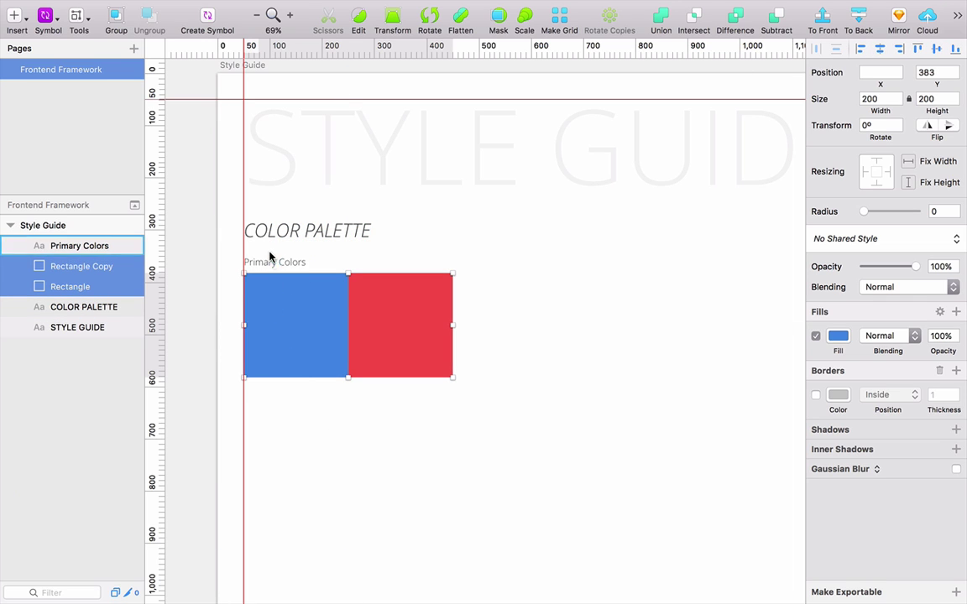
- Duplicate the "Primary Colors" label and place the copy just below the blue swatch at X 50, Y 593
drag(269, 264, 280, 405)
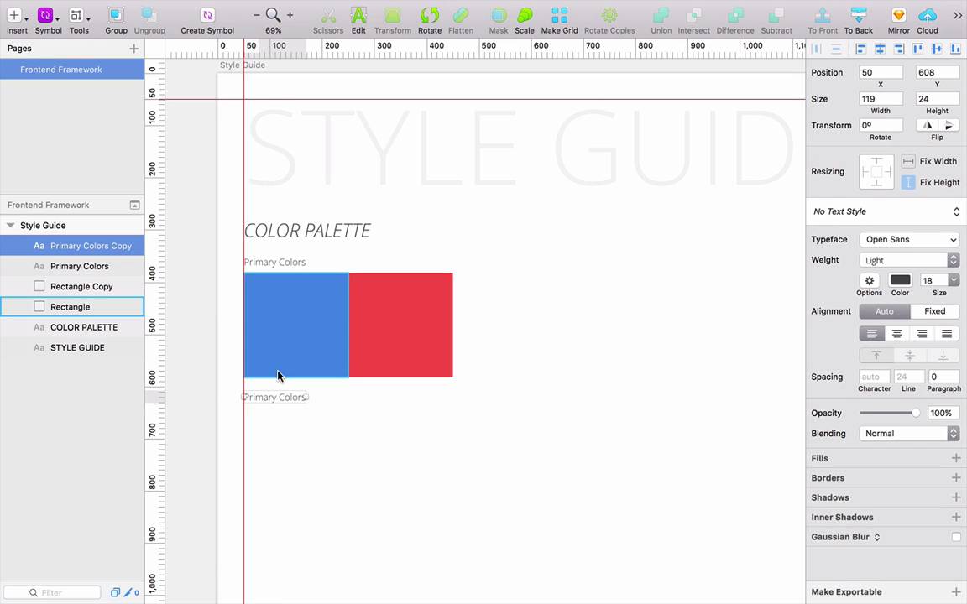
key(shift+Up)
key(Up)
key(Up)
key(Up)
key(Up)
key(Up)
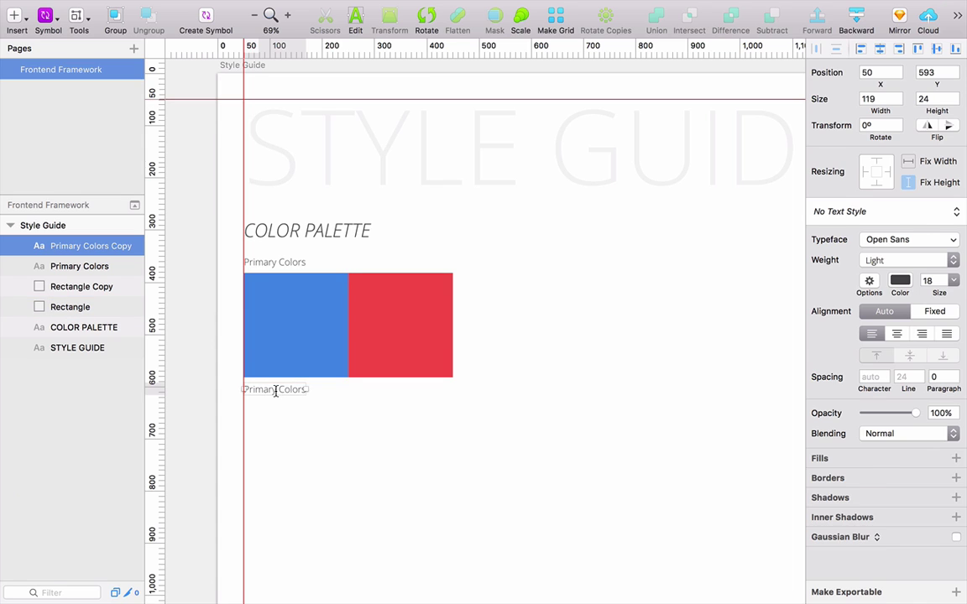
double_click(277, 390)
drag(304, 389, 213, 377)
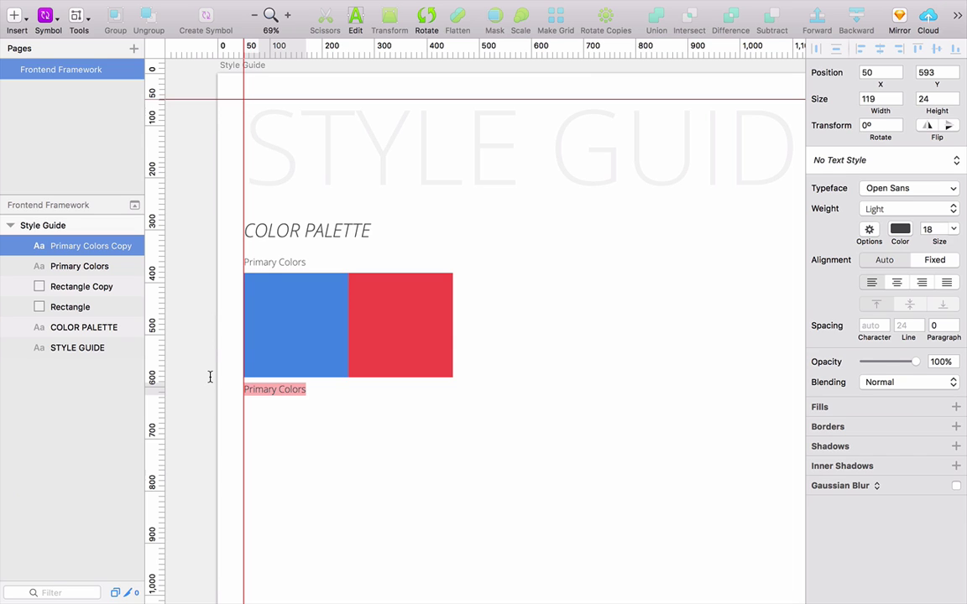
key(Escape)
- Copy the hex code of the blue swatch's fill color
click(287, 316)
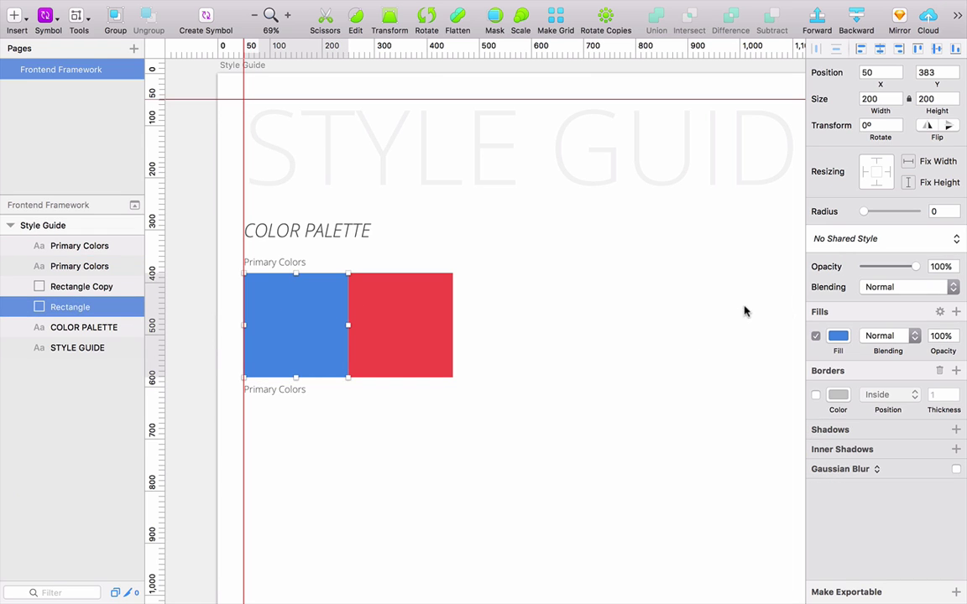
click(838, 335)
key(super+c)
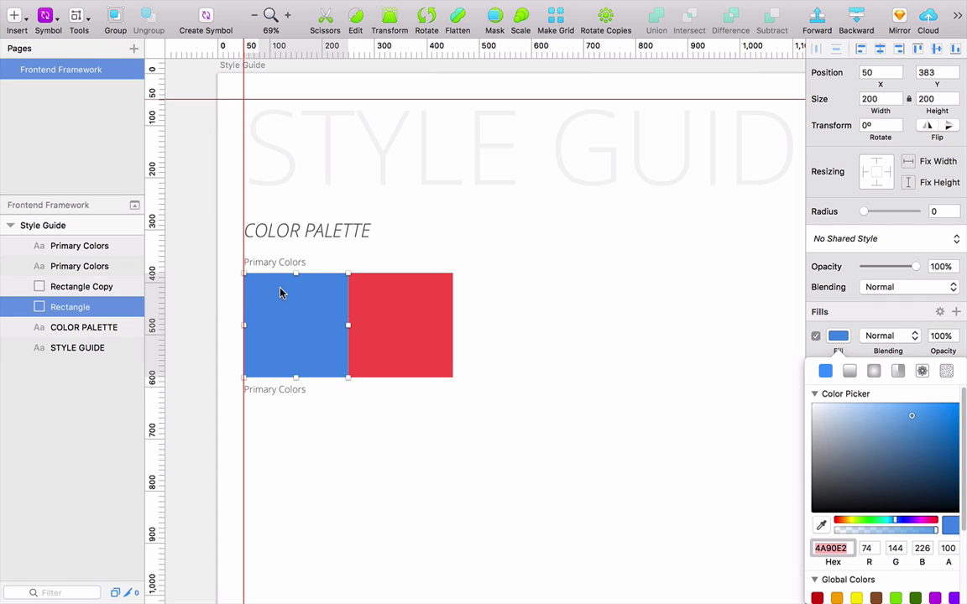
- Switch to Safari to view jmc.creighton.edu in a new tab, and return to Sketch
key(super+Tab)
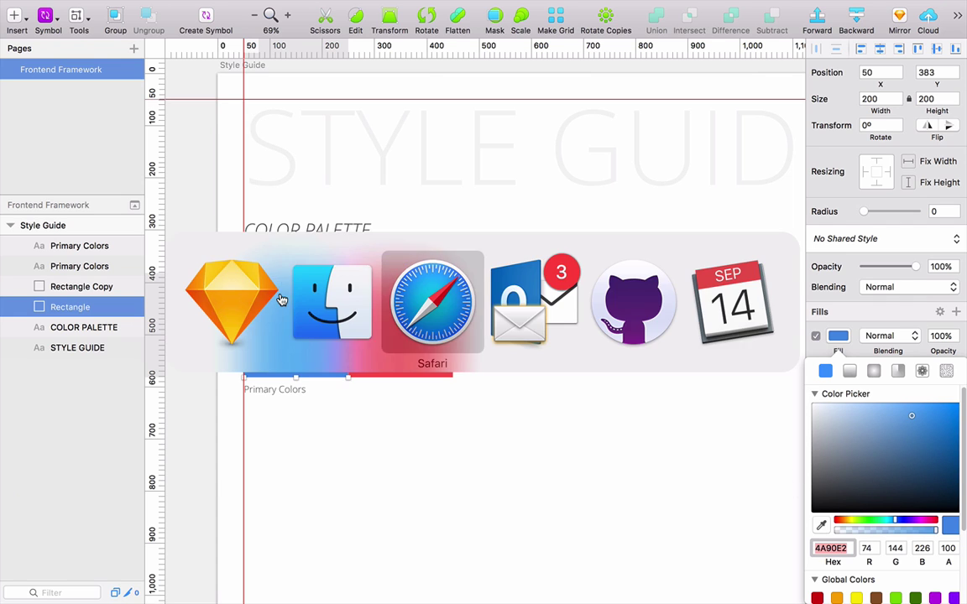
key(super+t)
text(jm)
key(Return)
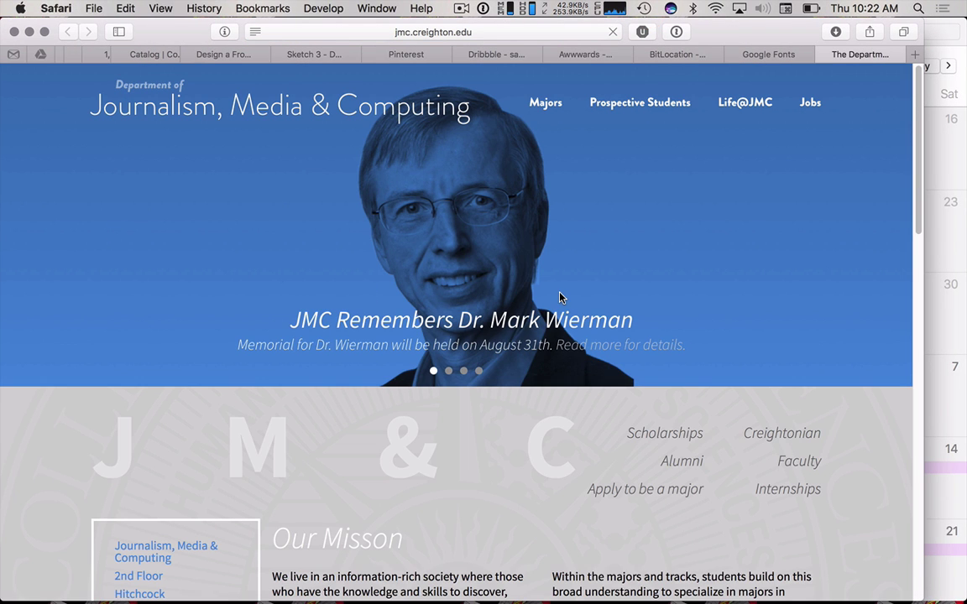
key(super+Tab)
click(349, 313)
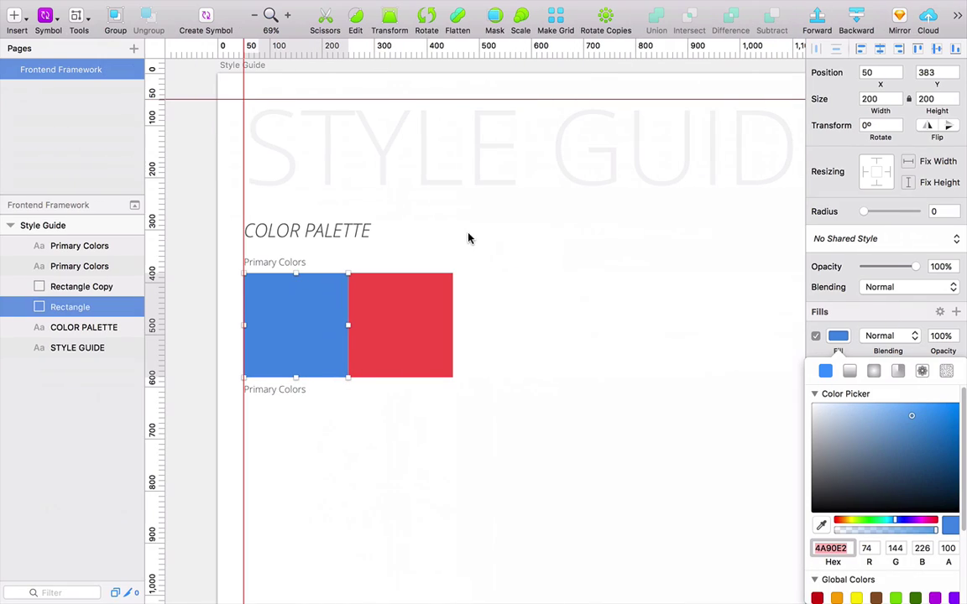
- Replace the text of the label below the blue swatch with the copied hex code, prefixed with a hash: #4A90E2
click(284, 391)
double_click(285, 390)
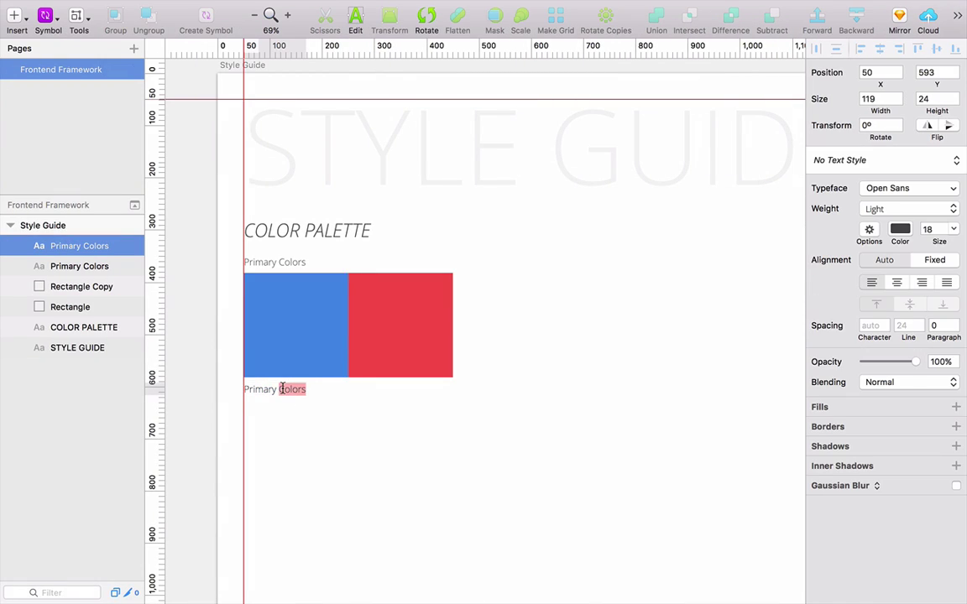
key(super+a)
key(super+v)
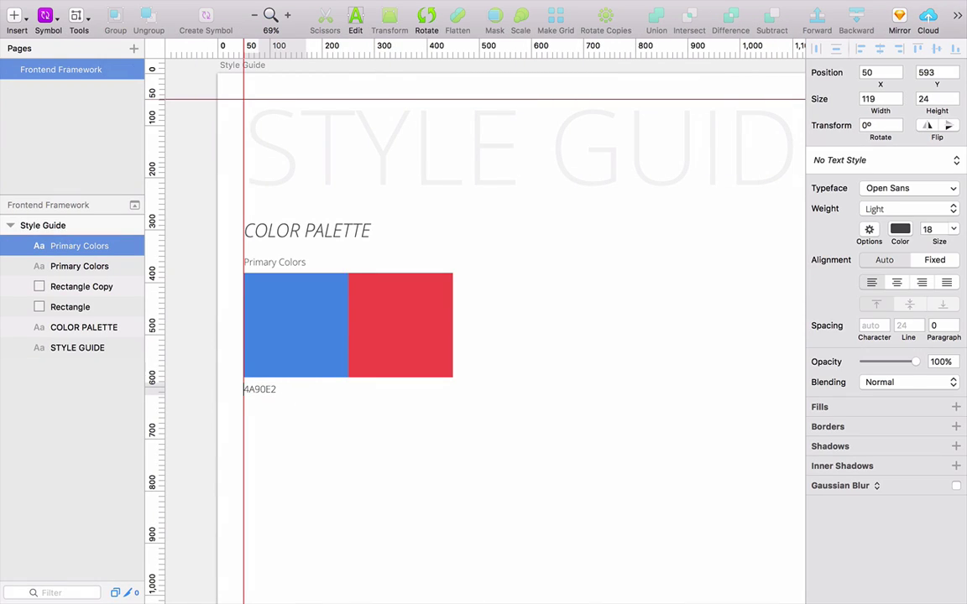
key(Up)
text(#)
key(Escape)
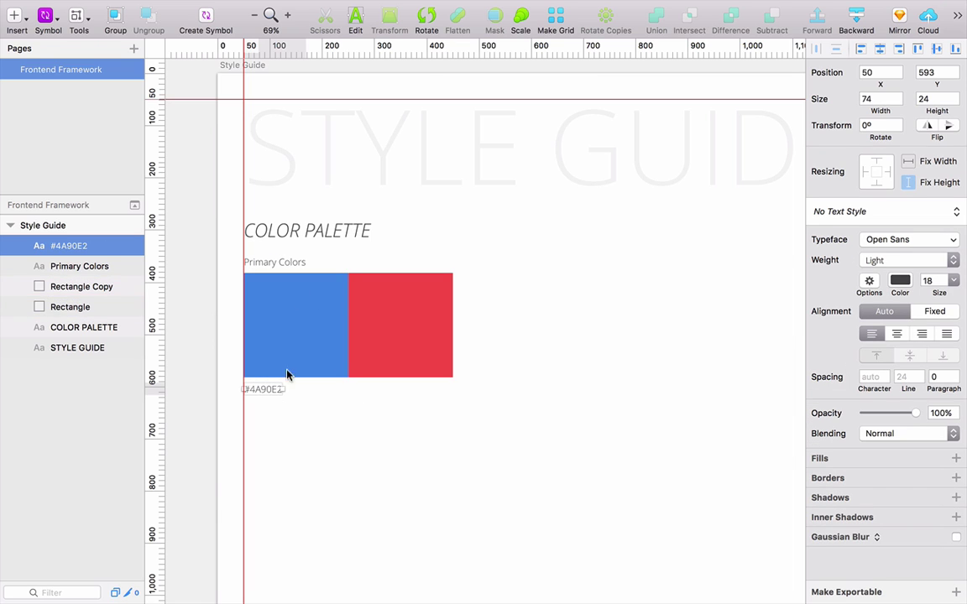
- Set the #4A90E2 label's font size to 14 and nudge it closer beneath the blue swatch to Y 593
click(958, 285)
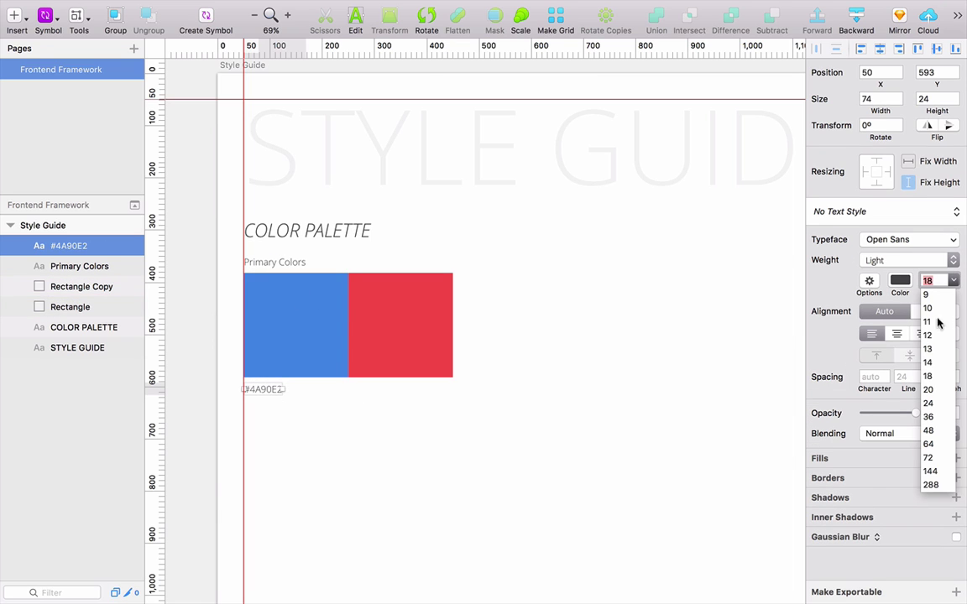
click(930, 360)
click(385, 363)
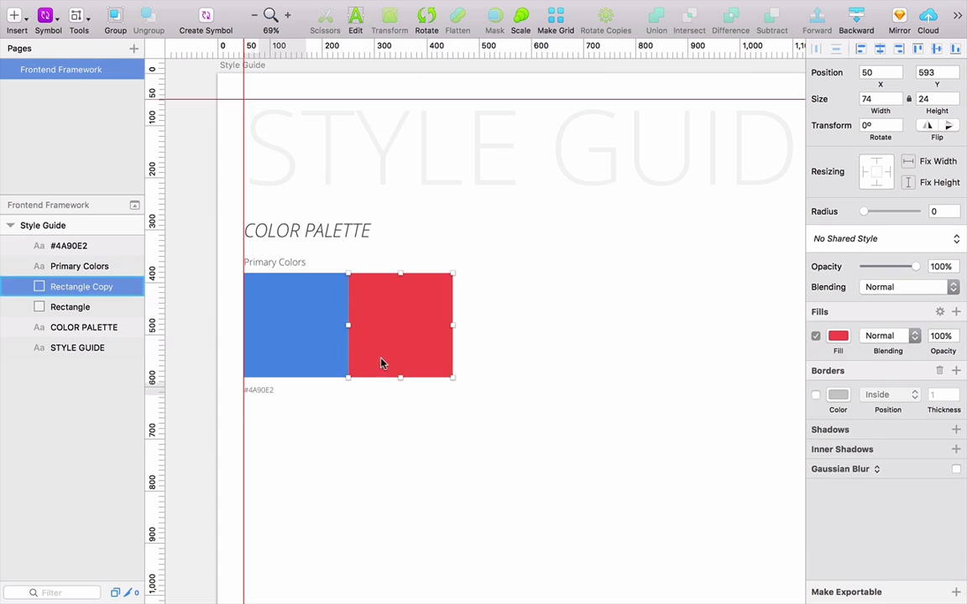
click(254, 391)
key(Up)
key(Up)
key(Up)
key(Up)
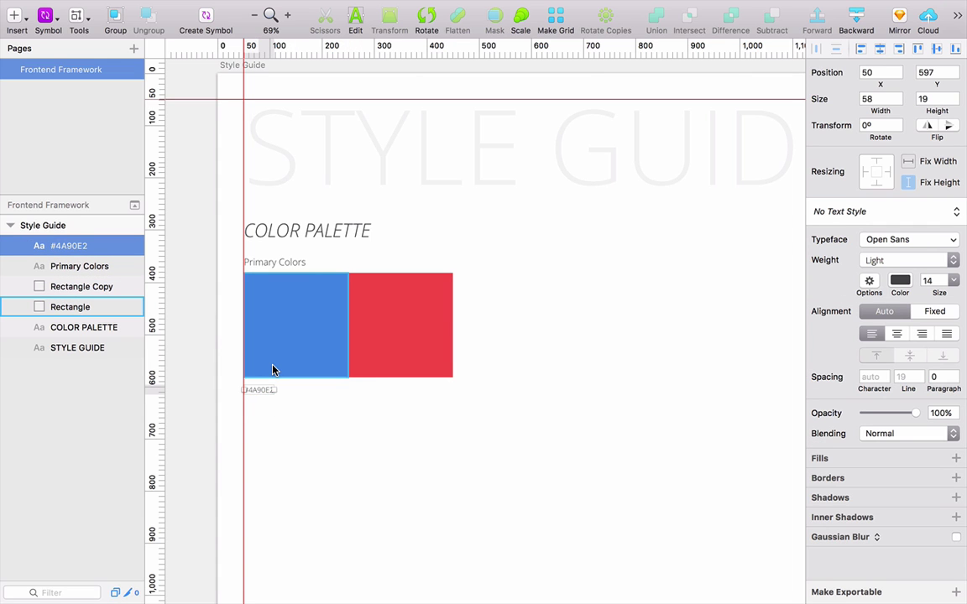
key(Up)
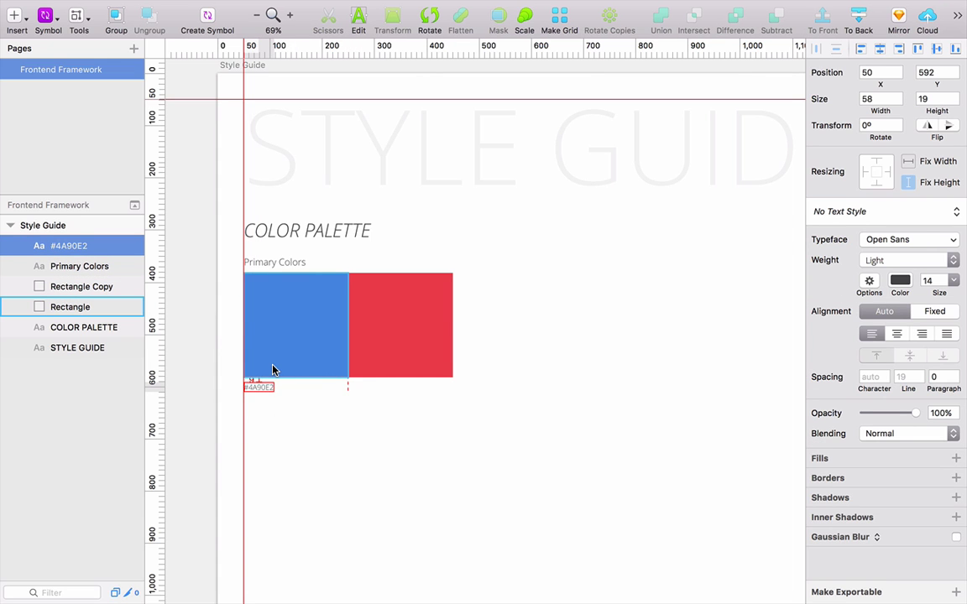
key(Down)
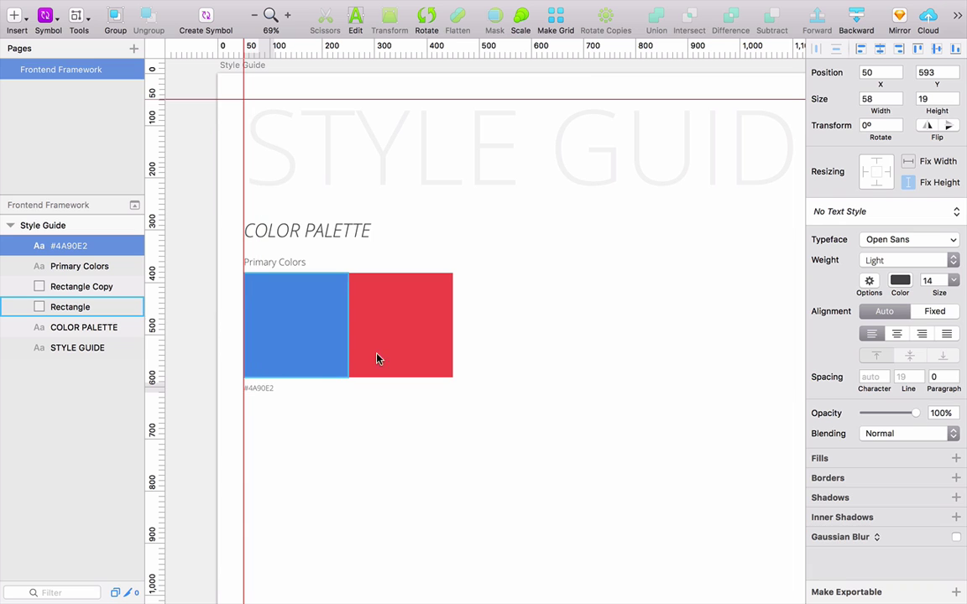
- Duplicate the #4A90E2 label and place the copy beneath the red swatch at X 250, Y 593
click(400, 359)
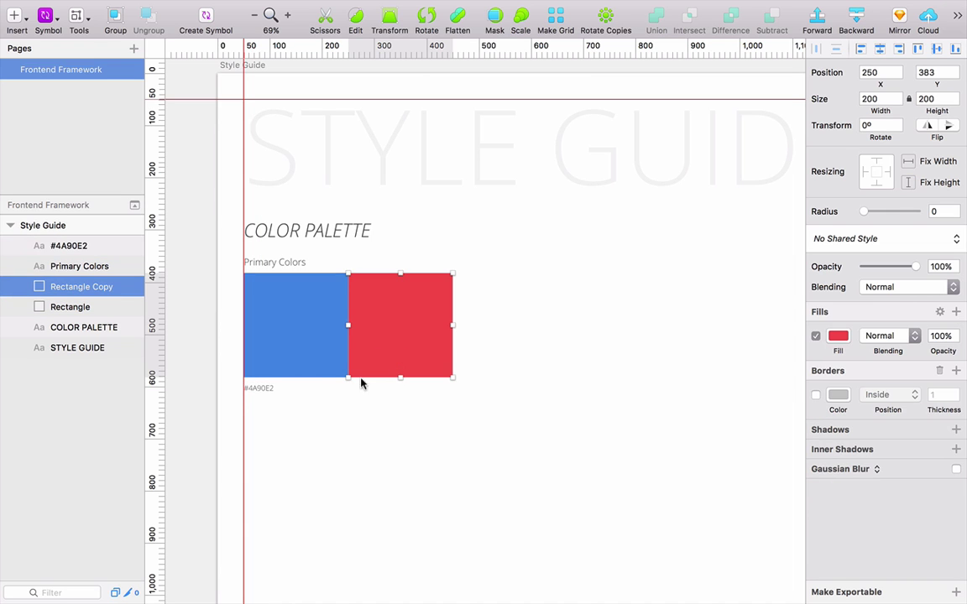
click(258, 389)
drag(258, 388, 373, 394)
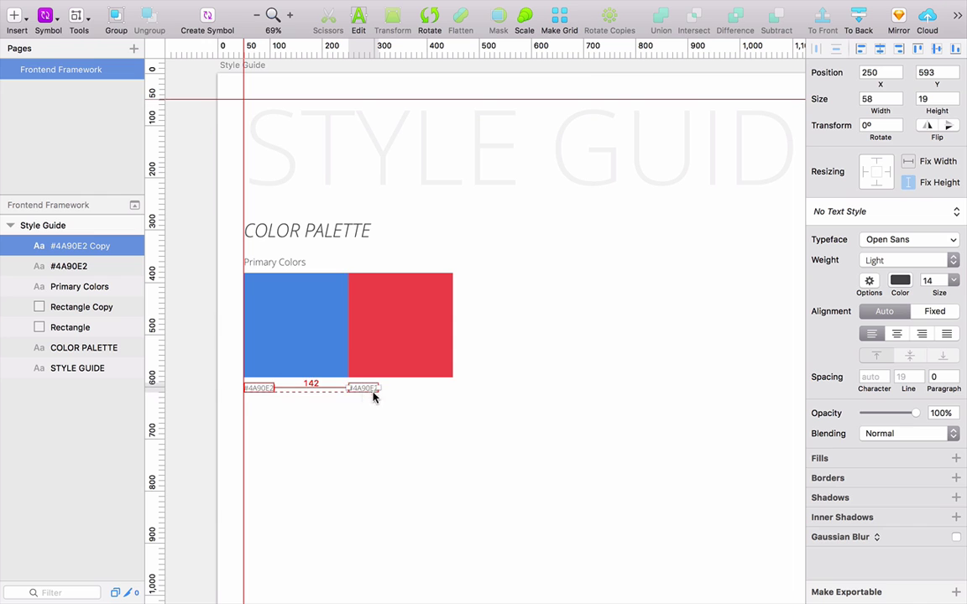
- Shift the copied hex label slightly right, and align its left edge with the red swatch
click(358, 365)
scroll(358, 371, up, 5)
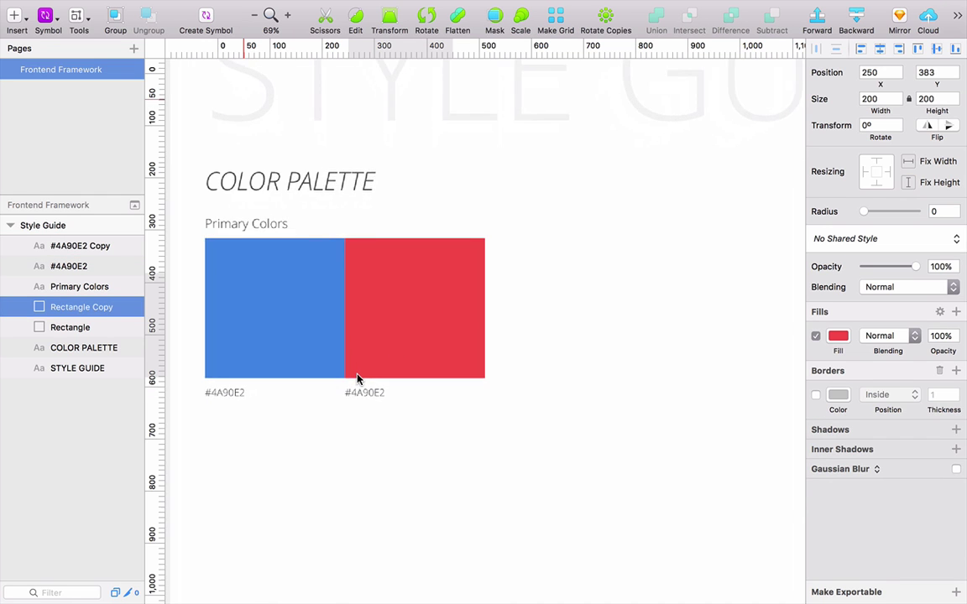
scroll(357, 379, up, 3)
click(342, 405)
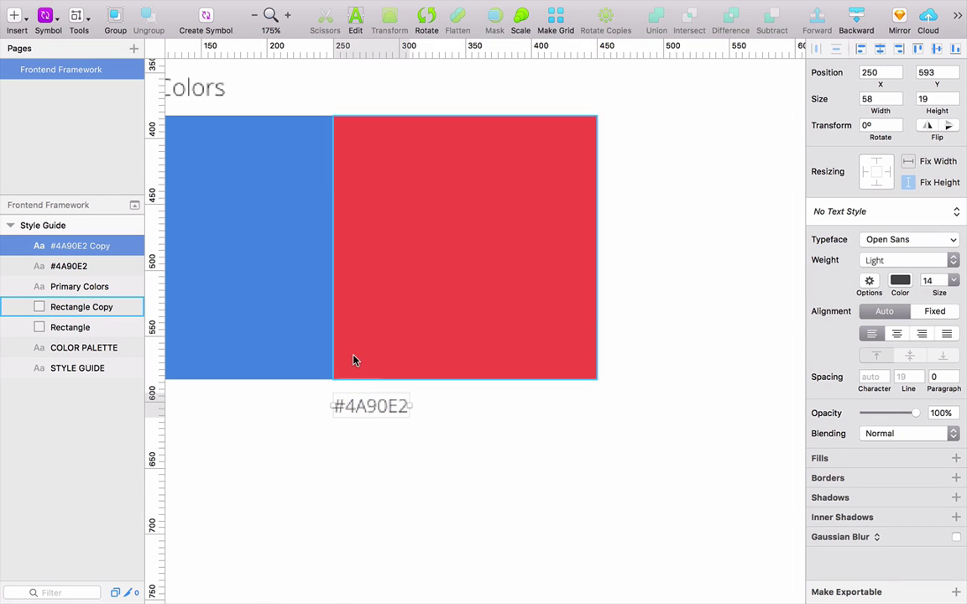
drag(359, 405, 378, 401)
shift+click(377, 360)
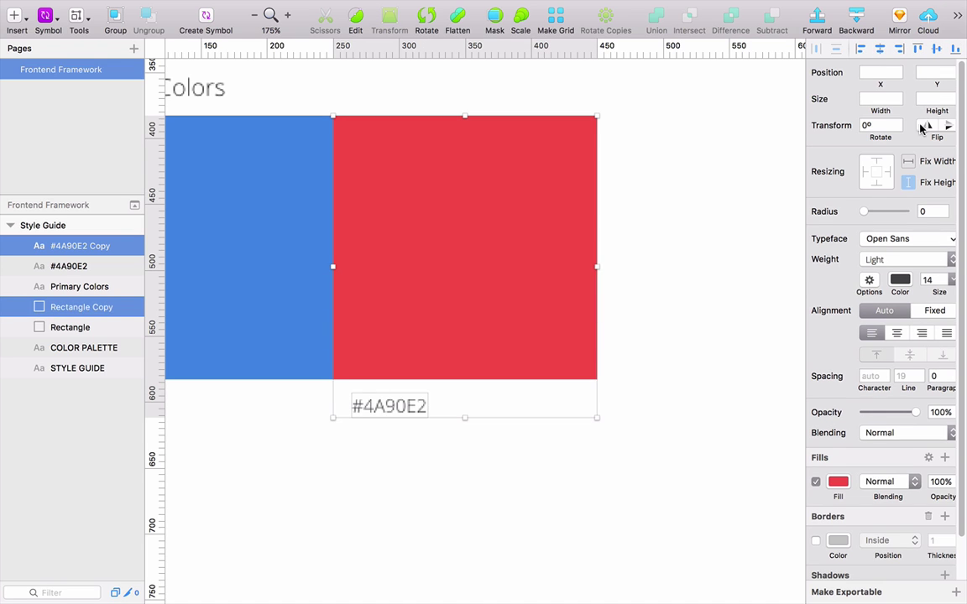
click(864, 50)
click(726, 344)
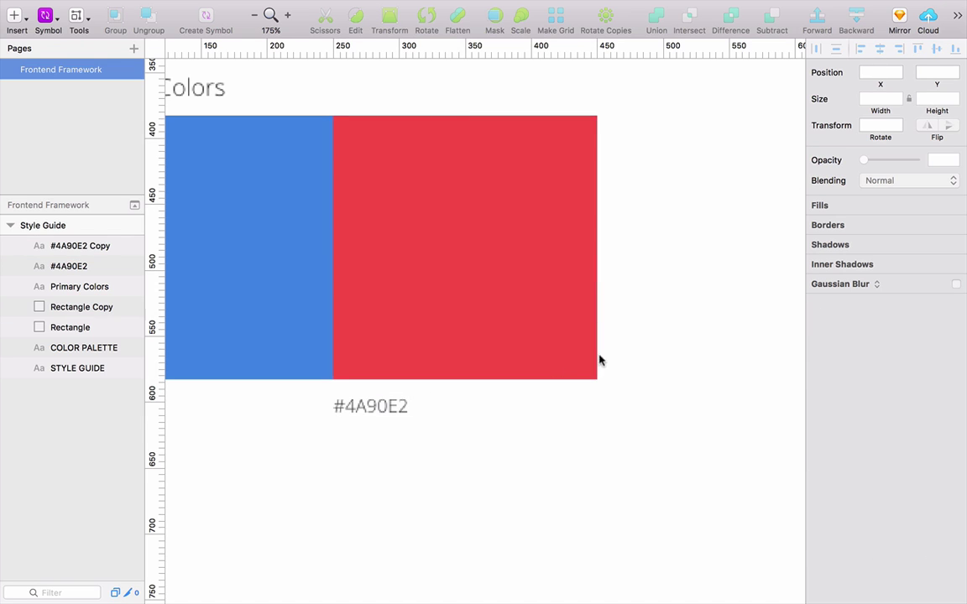
- Change the label below the red swatch to that swatch's fill hex code, #F55555
click(390, 399)
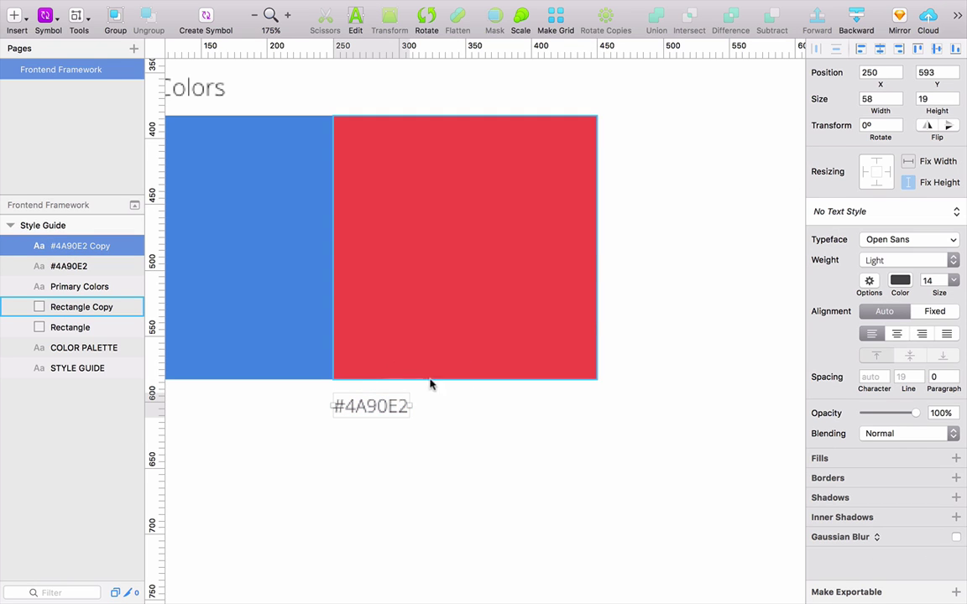
click(487, 365)
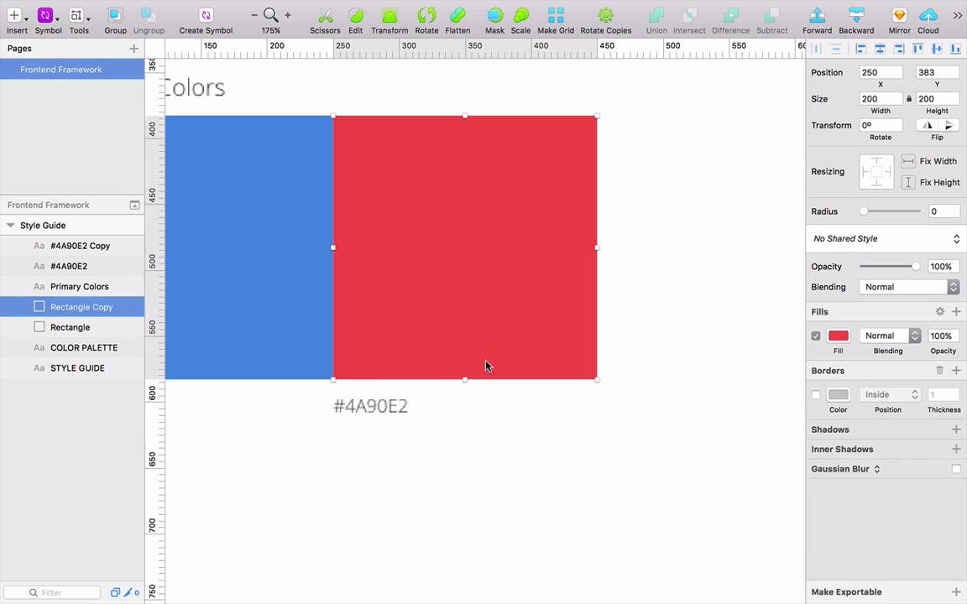
click(838, 336)
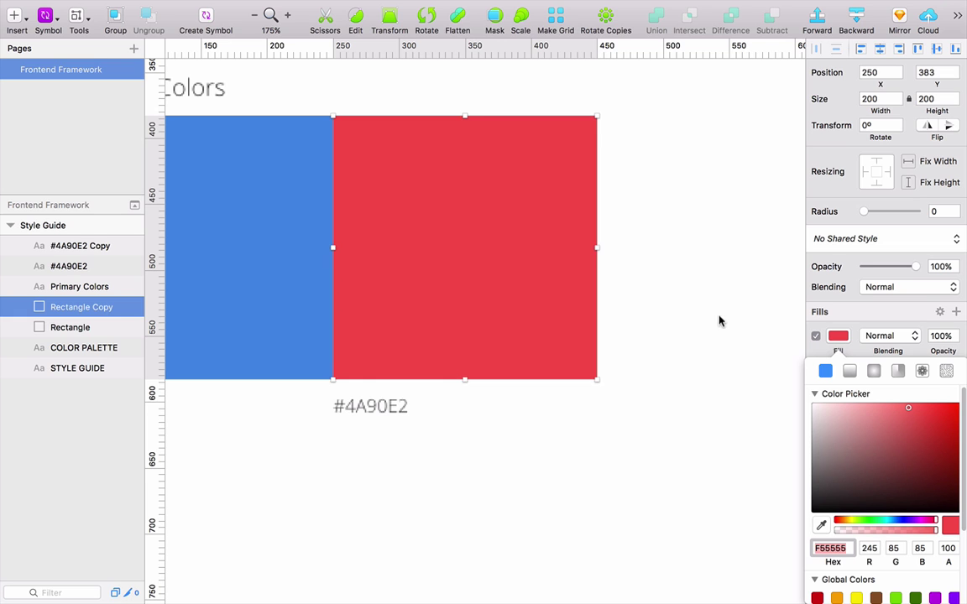
click(381, 409)
double_click(382, 409)
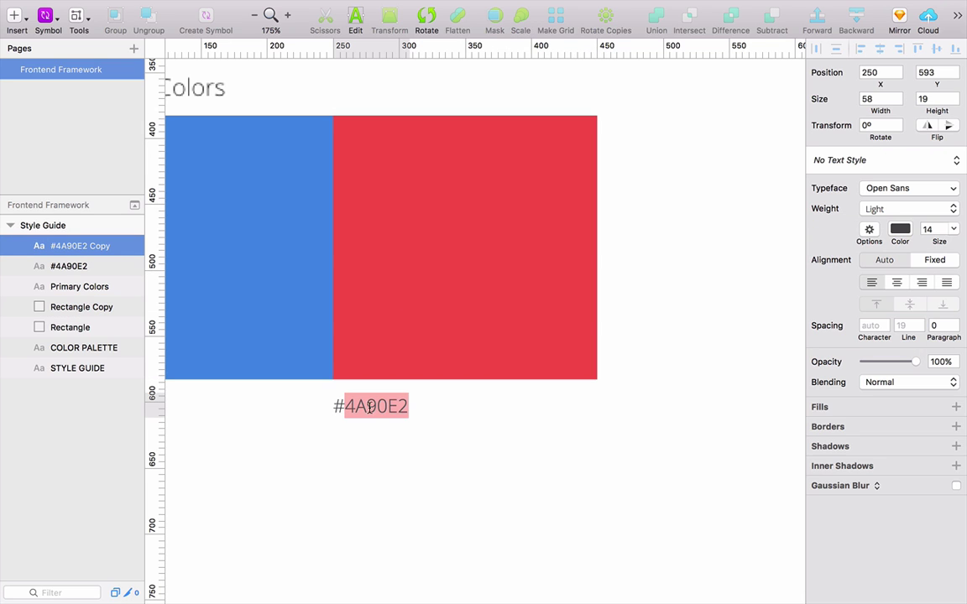
text(F55555)
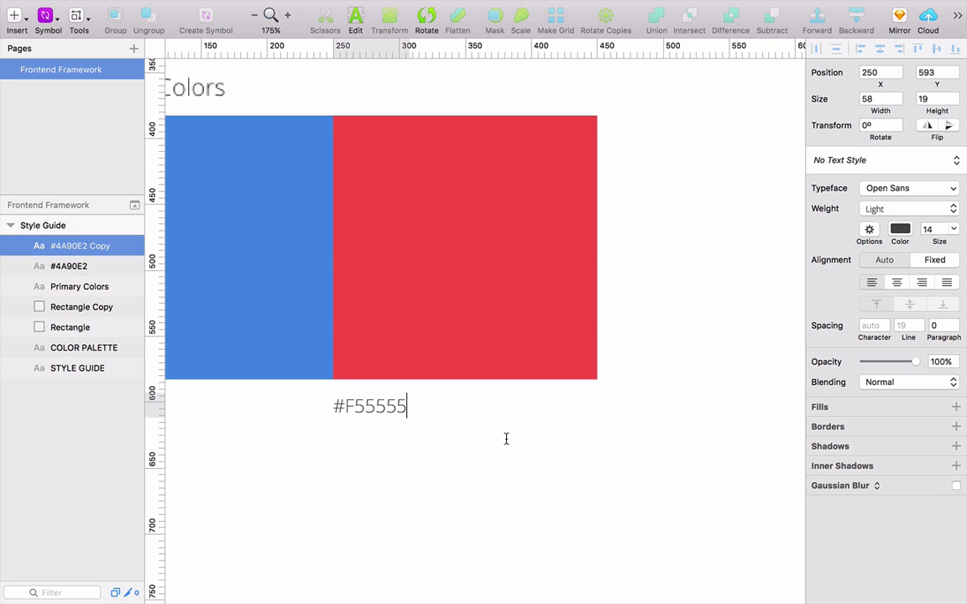
key(Escape)
- Change the STYLE GUIDE title's text color to the light gray #D8D8D8 global color
scroll(506, 442, down, 8)
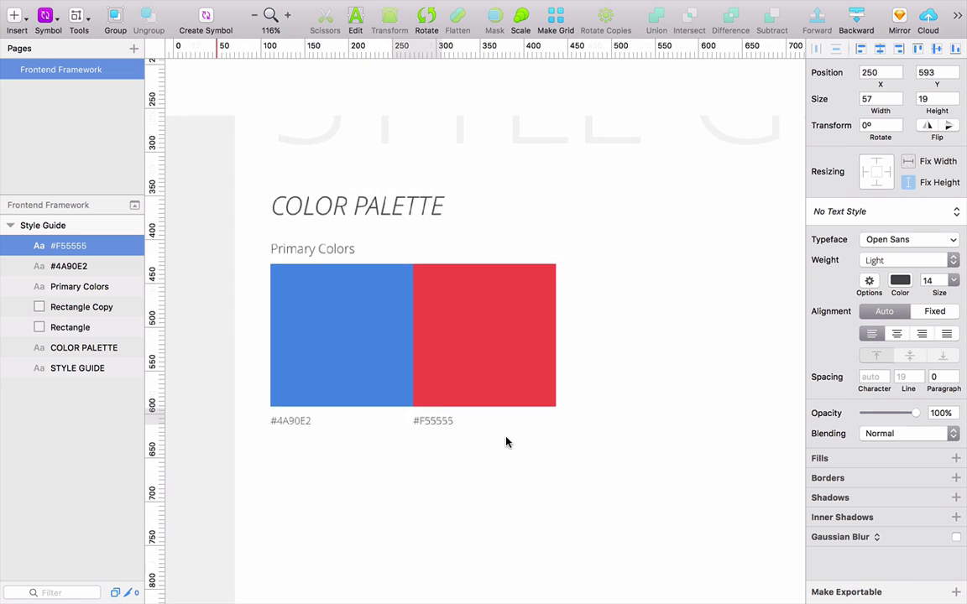
scroll(621, 433, down, 6)
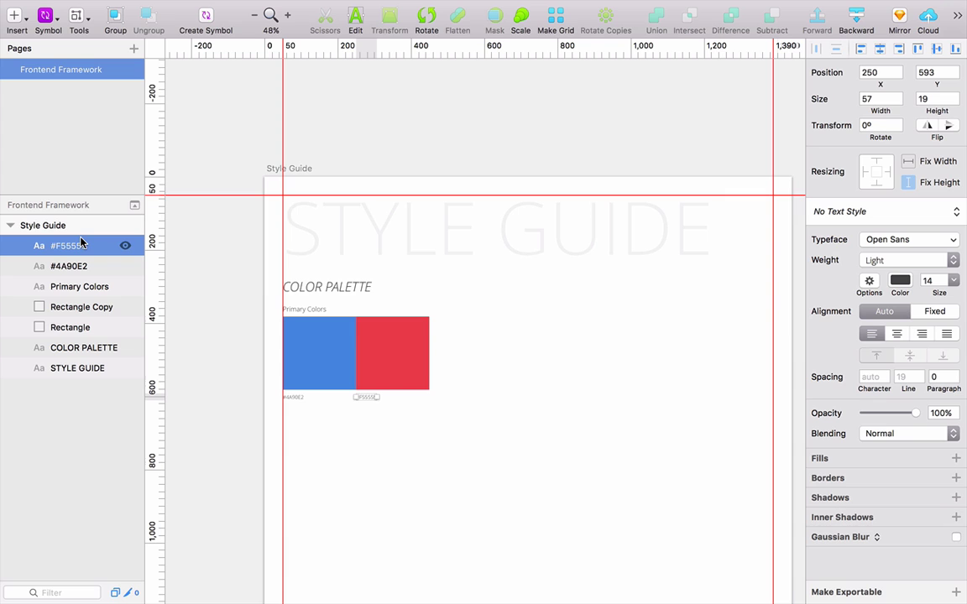
click(464, 243)
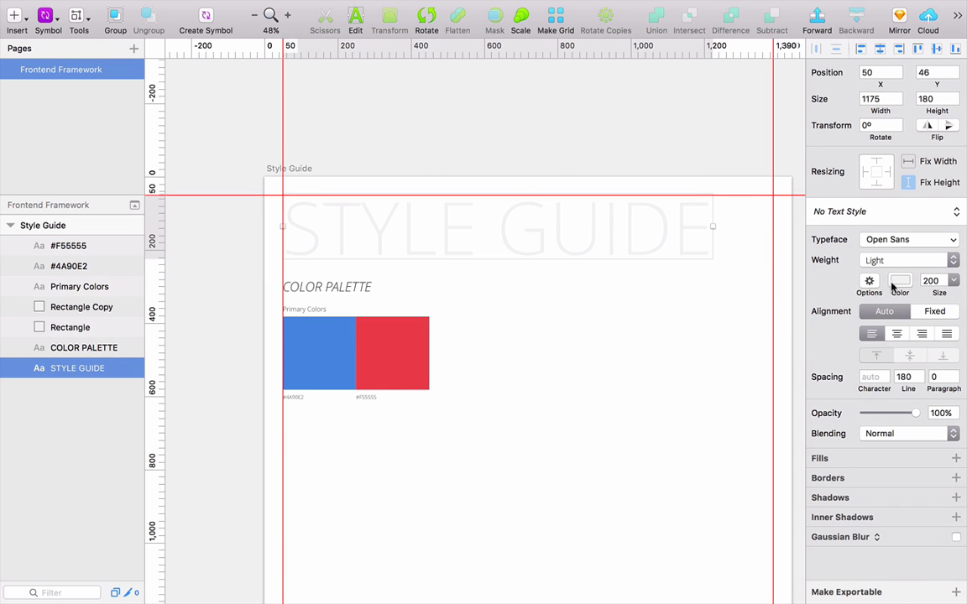
click(894, 283)
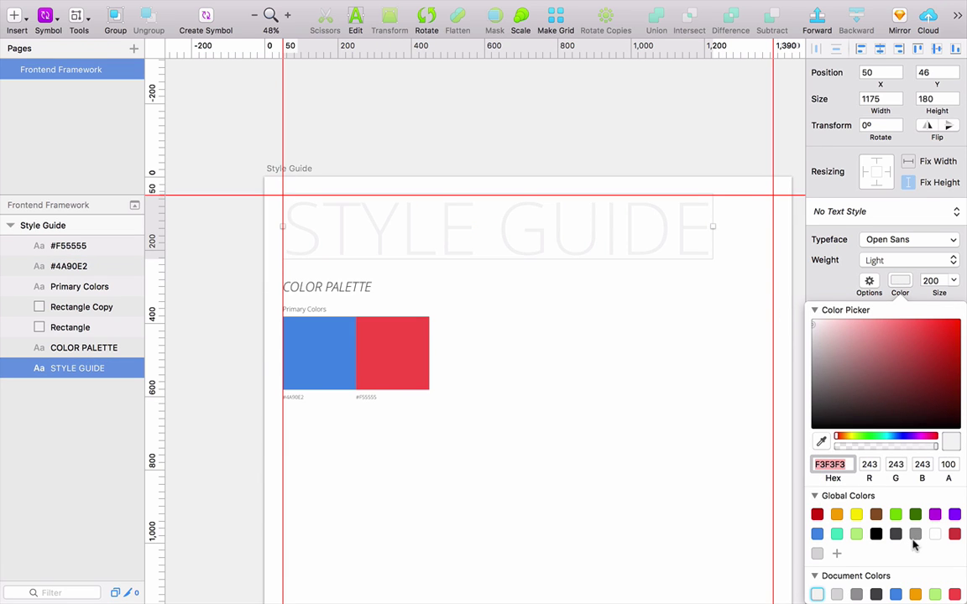
click(816, 553)
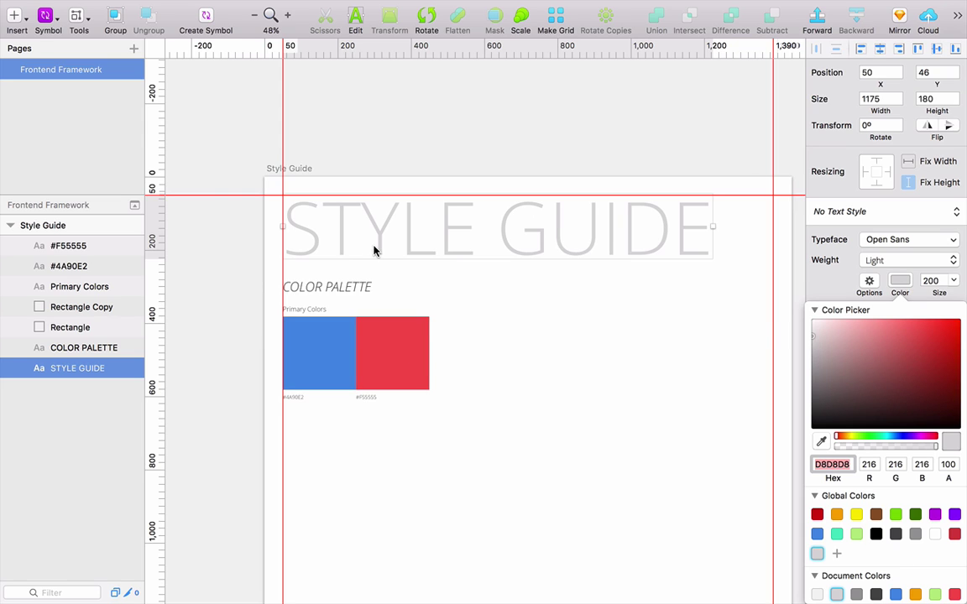
click(310, 287)
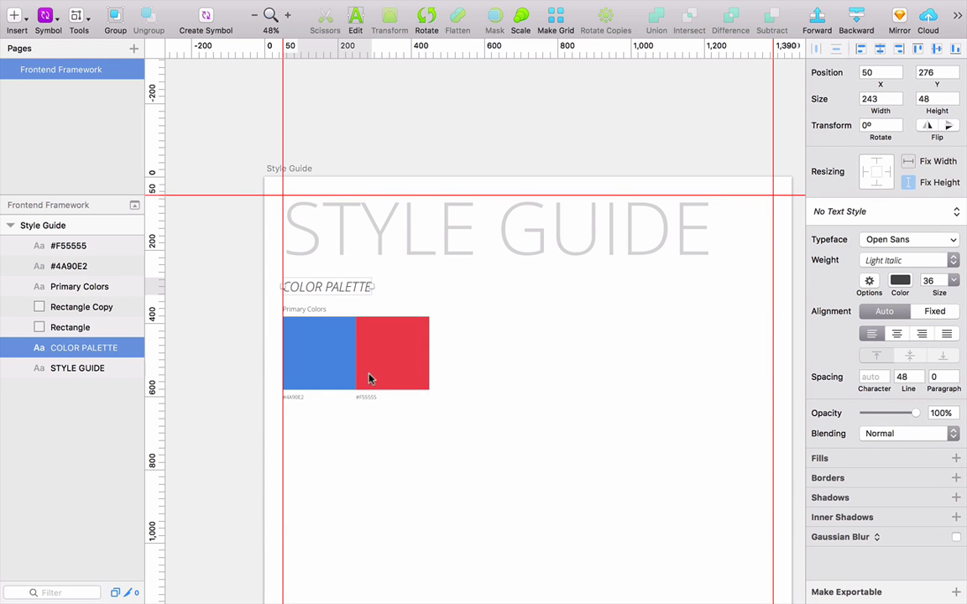
- Group the red swatch with its #F55555 label and name the group Color Swatch
click(366, 398)
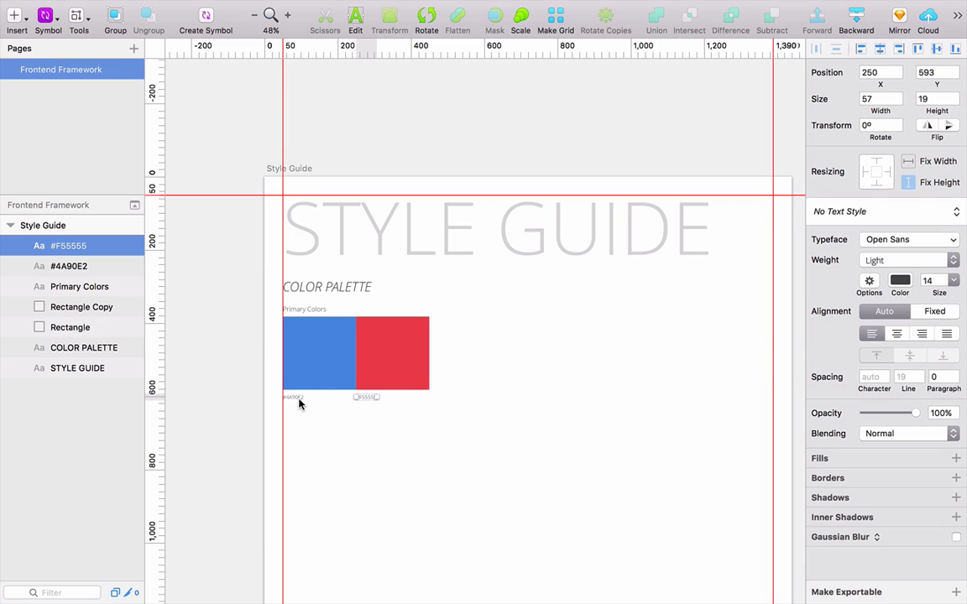
shift+click(375, 380)
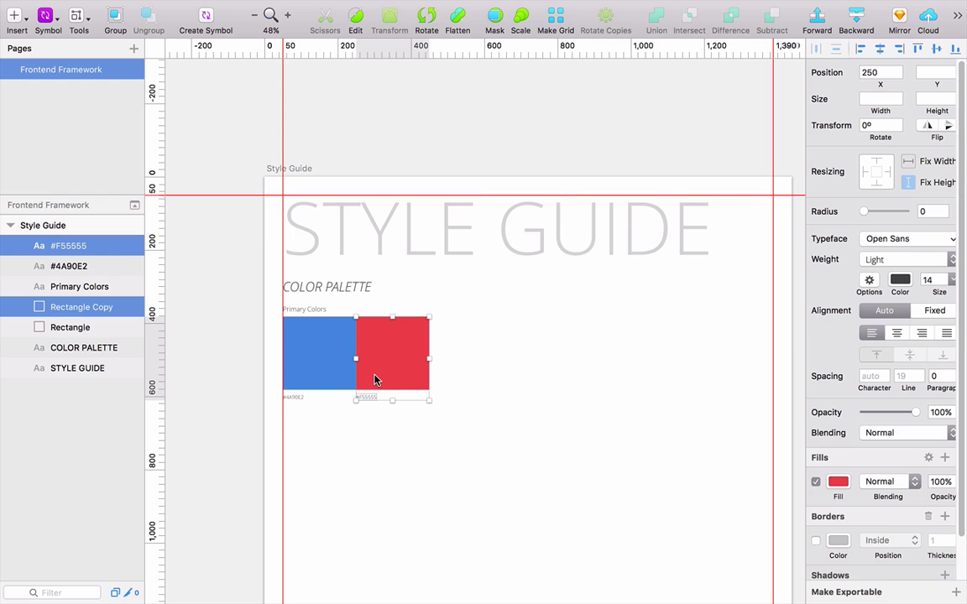
key(super+g)
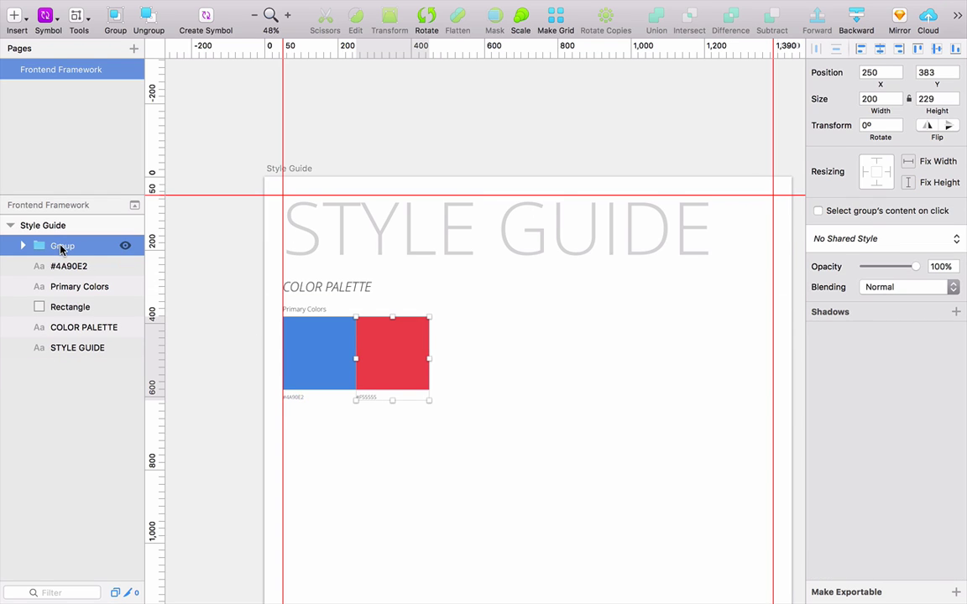
double_click(60, 246)
key(Right)
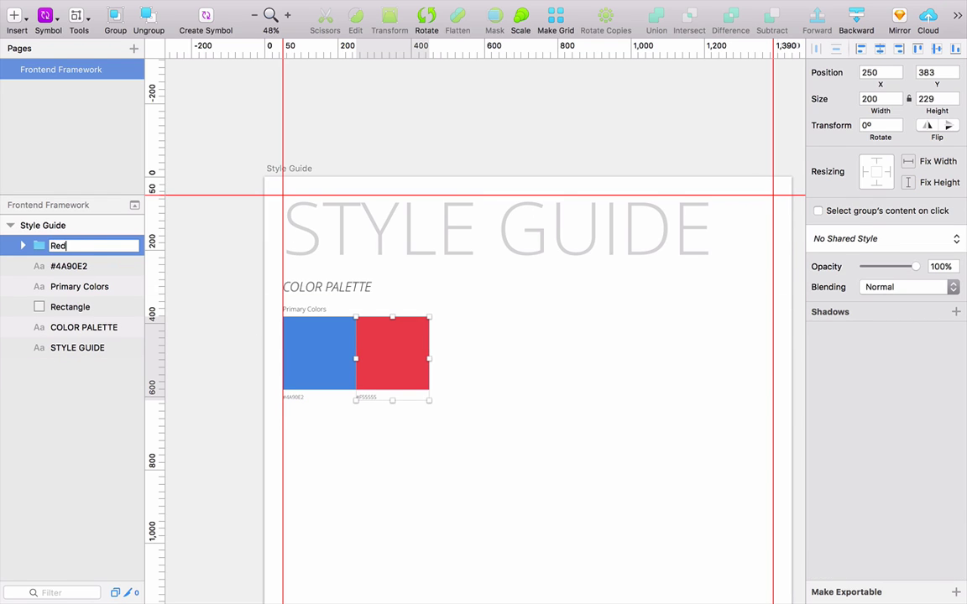
key(BackSpace)
key(BackSpace)
key(BackSpace)
key(BackSpace)
key(BackSpace)
text(Color Swatch)
key(Return)
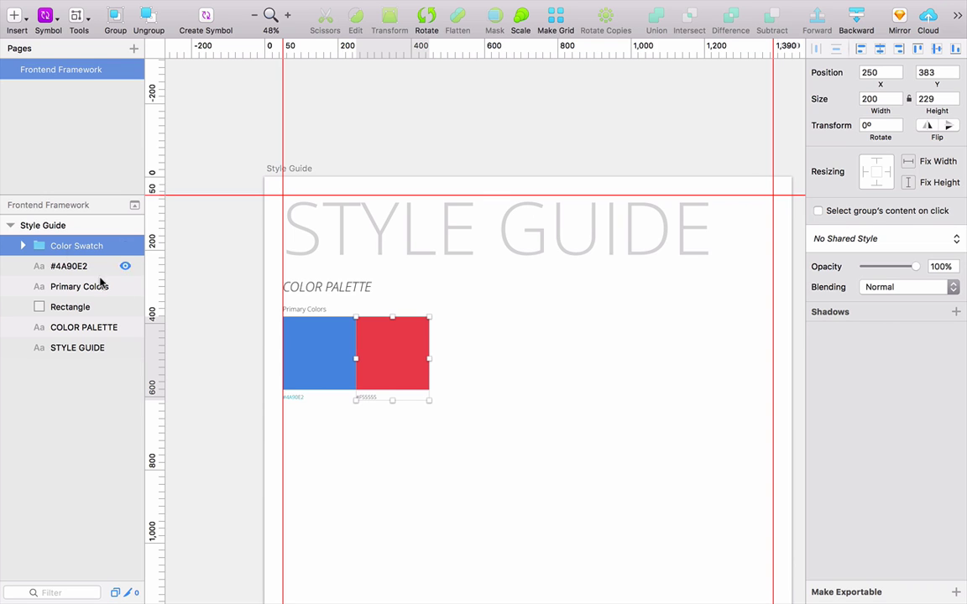
- Group the blue swatch with its #4A90E2 label and name the group Color Swatch
click(313, 369)
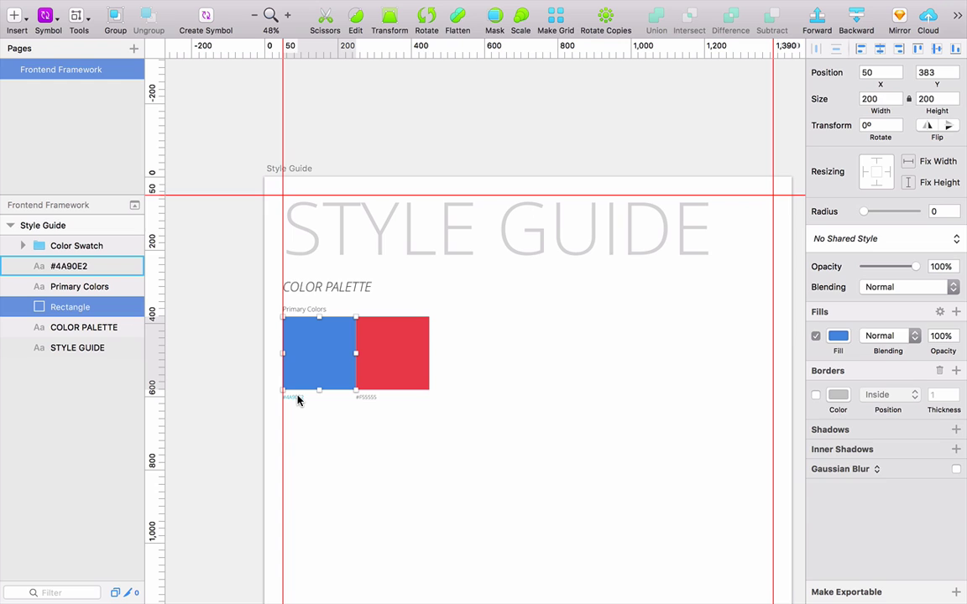
shift+click(298, 400)
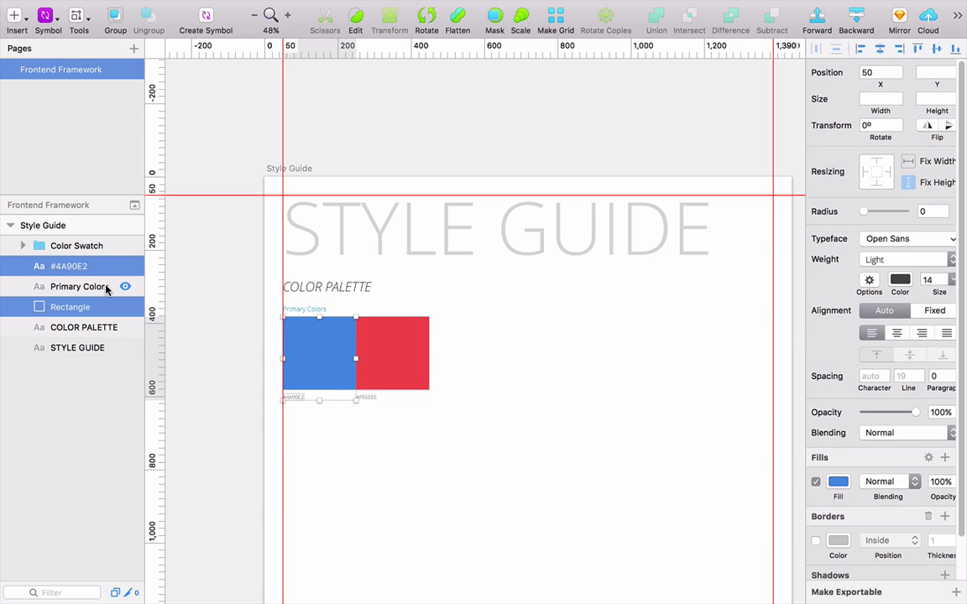
key(super+g)
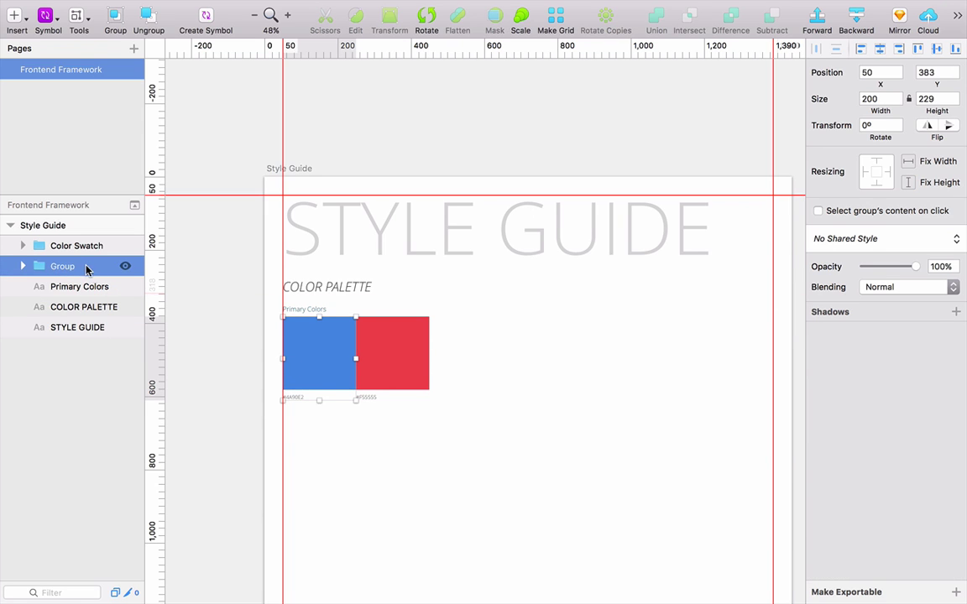
double_click(63, 266)
text(Col)
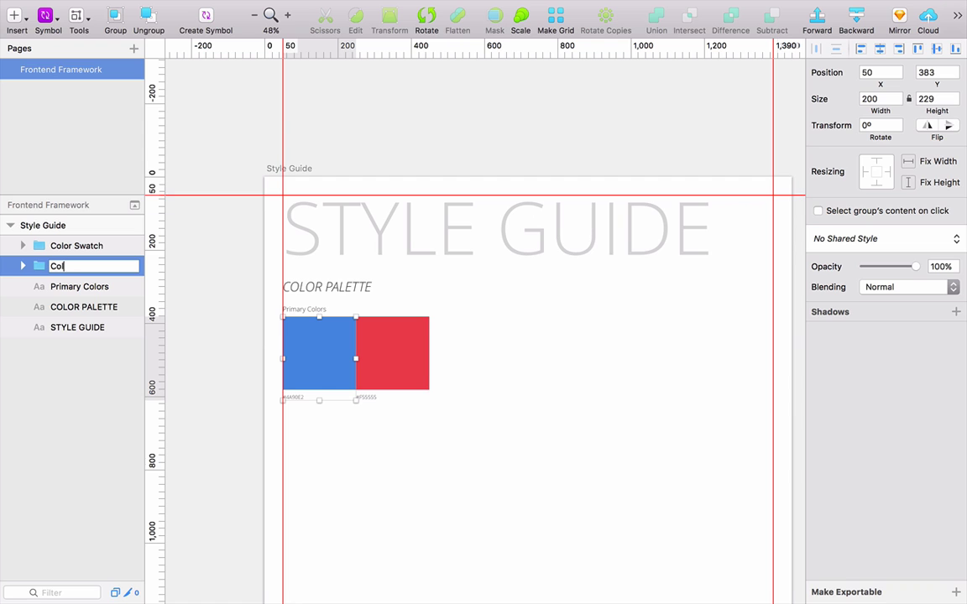
text(or Swatch)
key(Return)
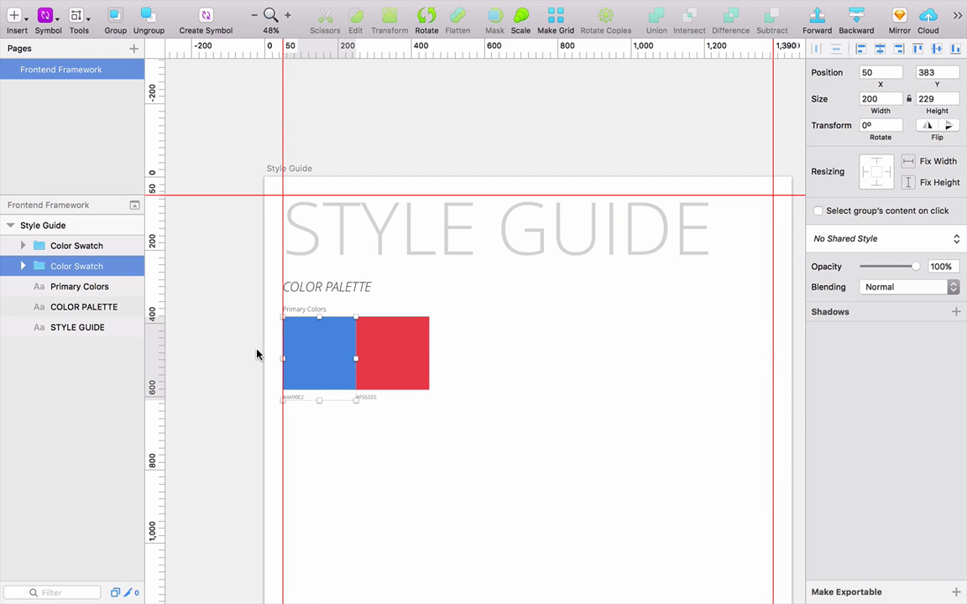
- Group both Color Swatch groups with the Primary Colors text and name the new group Primary Colors
drag(403, 438, 304, 375)
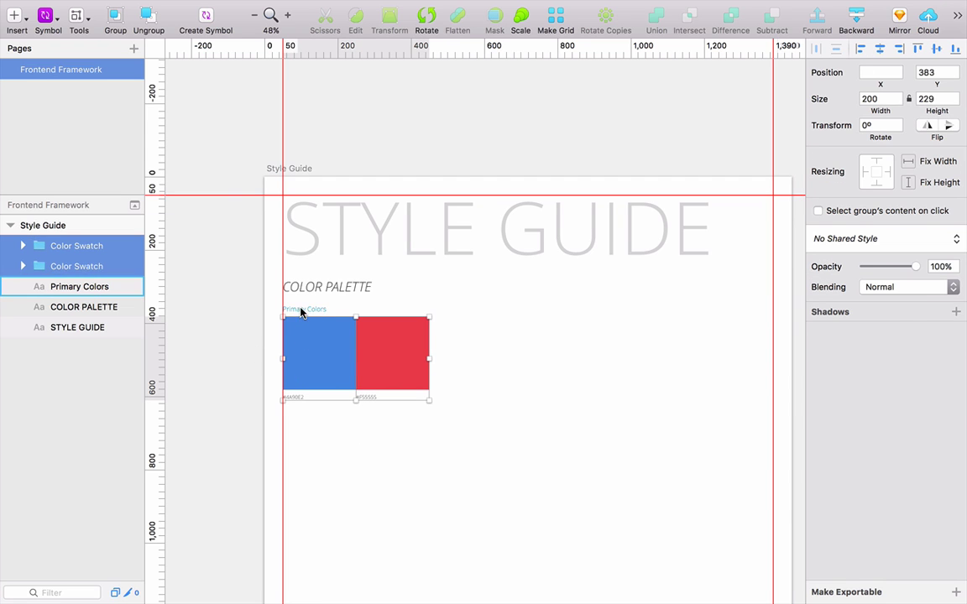
shift+click(301, 310)
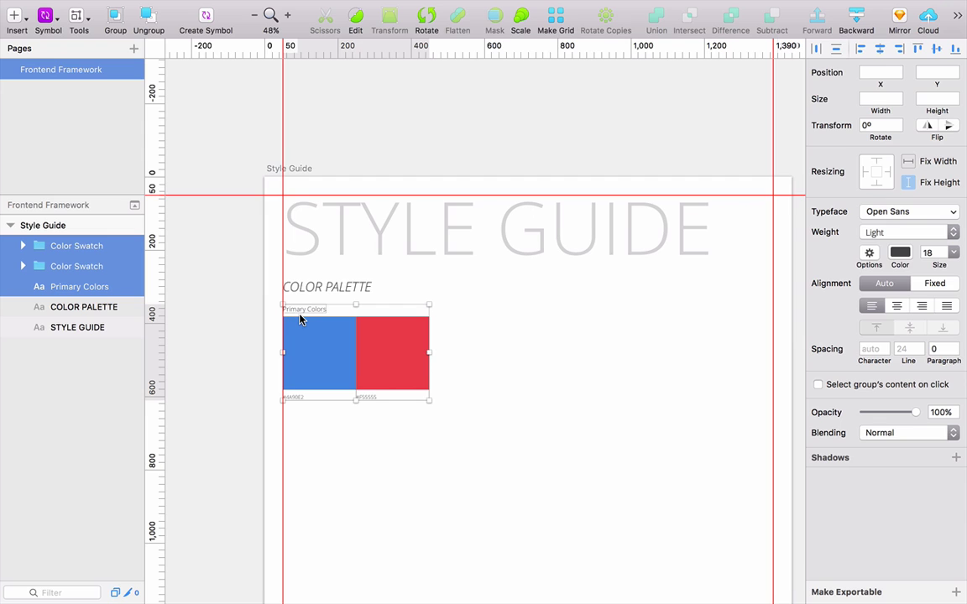
key(super+g)
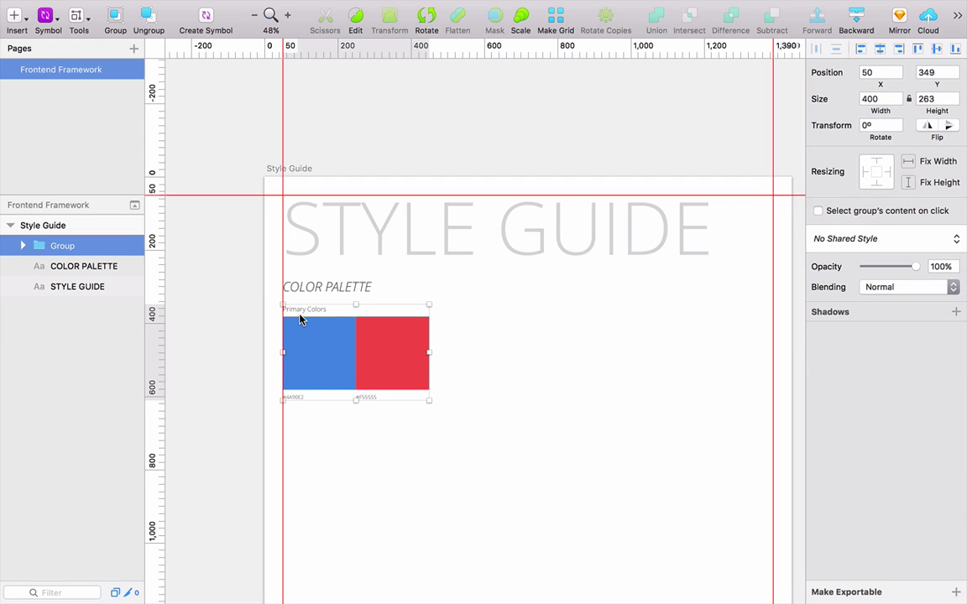
double_click(80, 247)
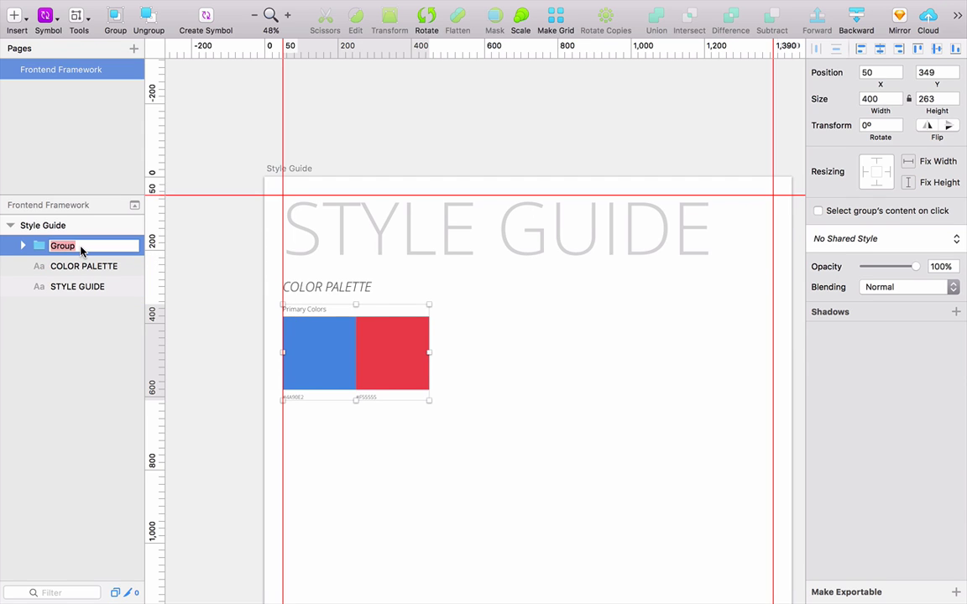
text(Primary Colors)
key(Return)
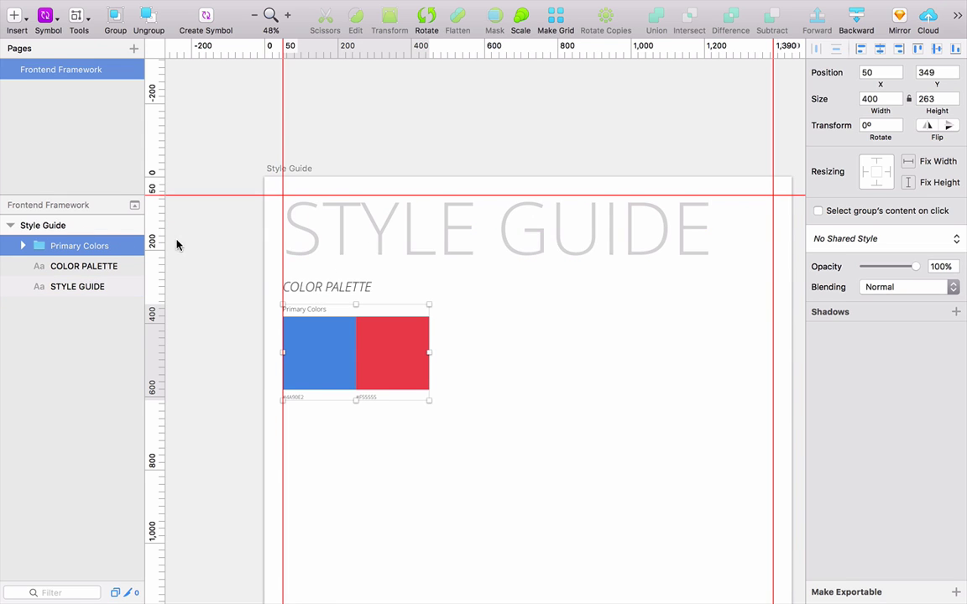
- Group the Primary Colors group with the COLOR PALETTE heading and name the new group Color Palette
shift+click(118, 266)
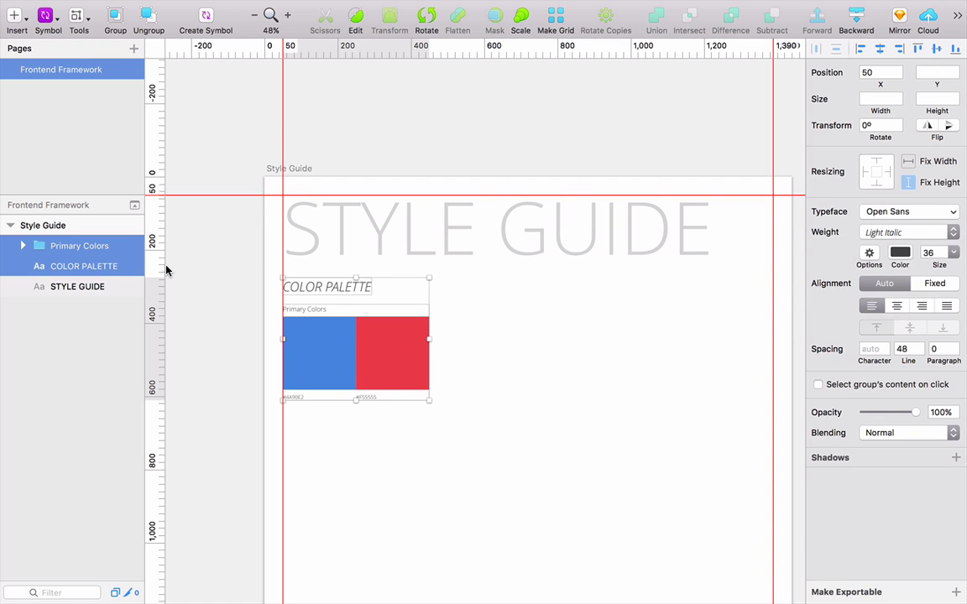
key(super+g)
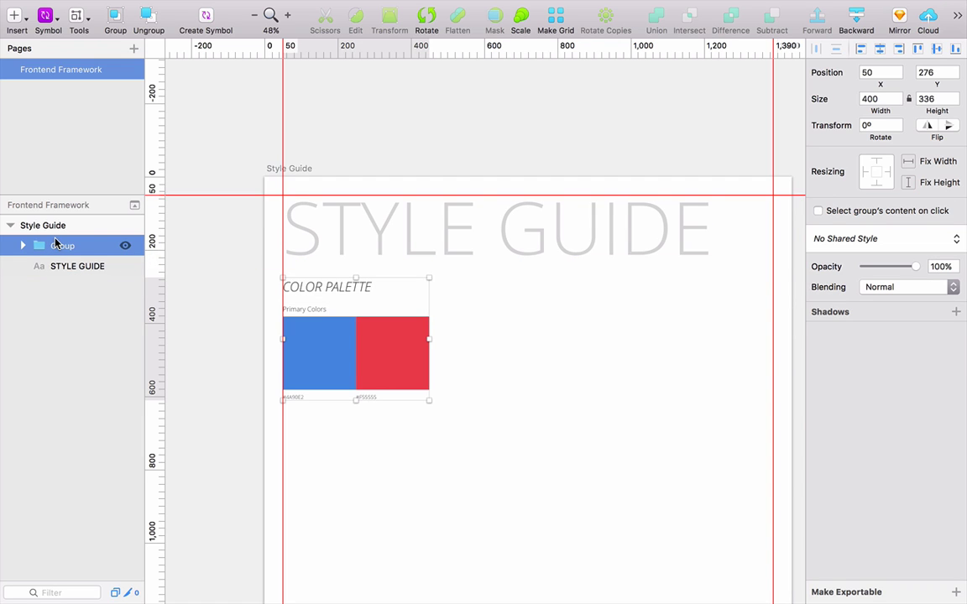
double_click(57, 245)
text(Color P)
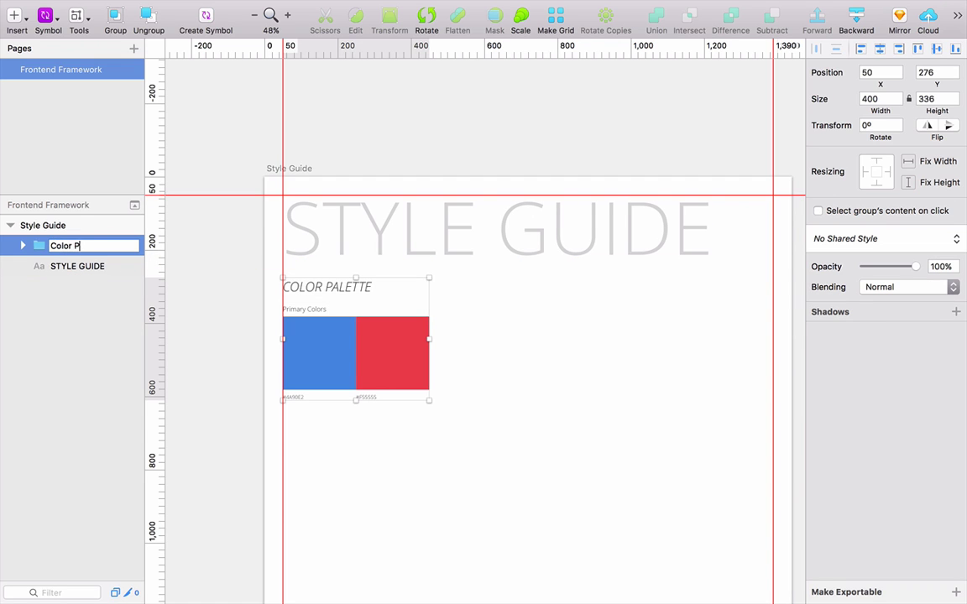
text(alette)
key(Return)
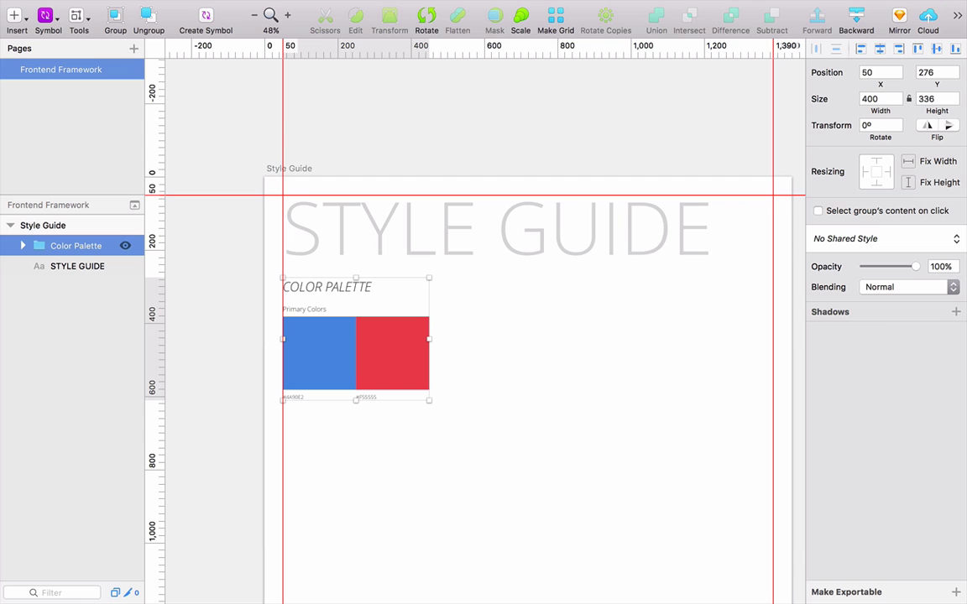
- Reorder the layers in both Color Swatch groups so each rectangle sits above its hex label, and widen the layer list
click(23, 245)
click(33, 266)
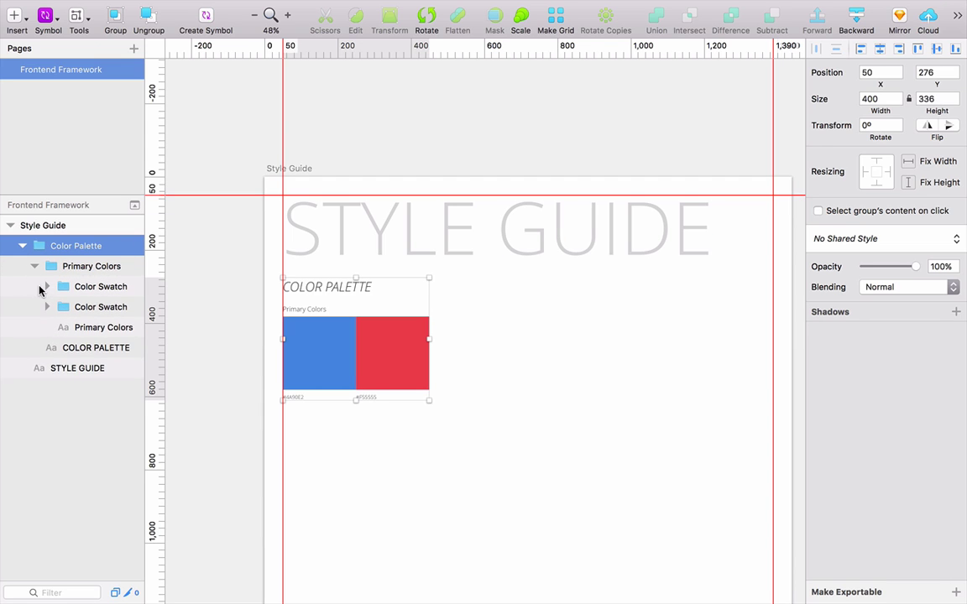
click(47, 286)
click(46, 348)
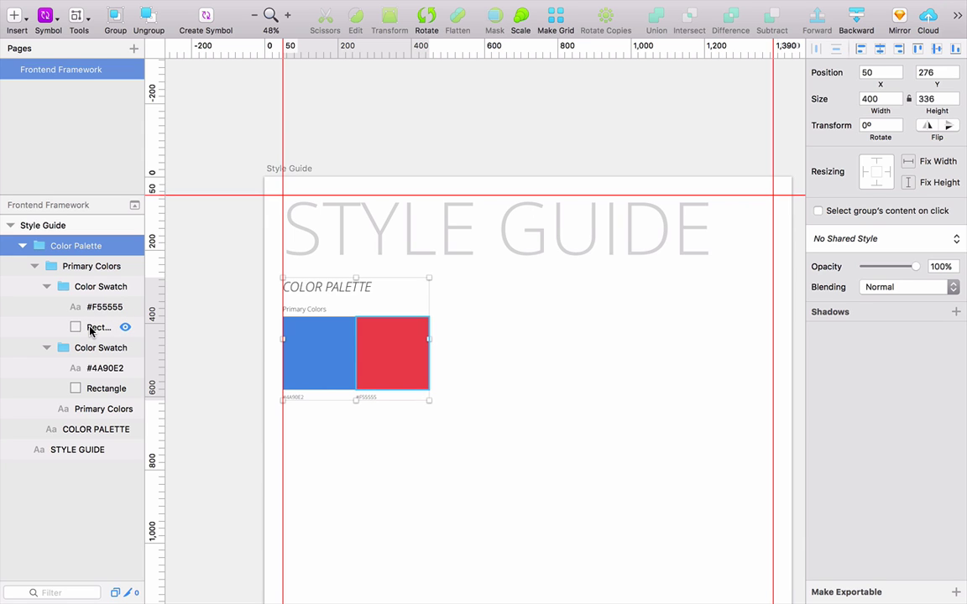
drag(89, 329, 88, 304)
mouse_move(90, 384)
mouse_down()
mouse_move(88, 369)
mouse_move(99, 371)
mouse_up()
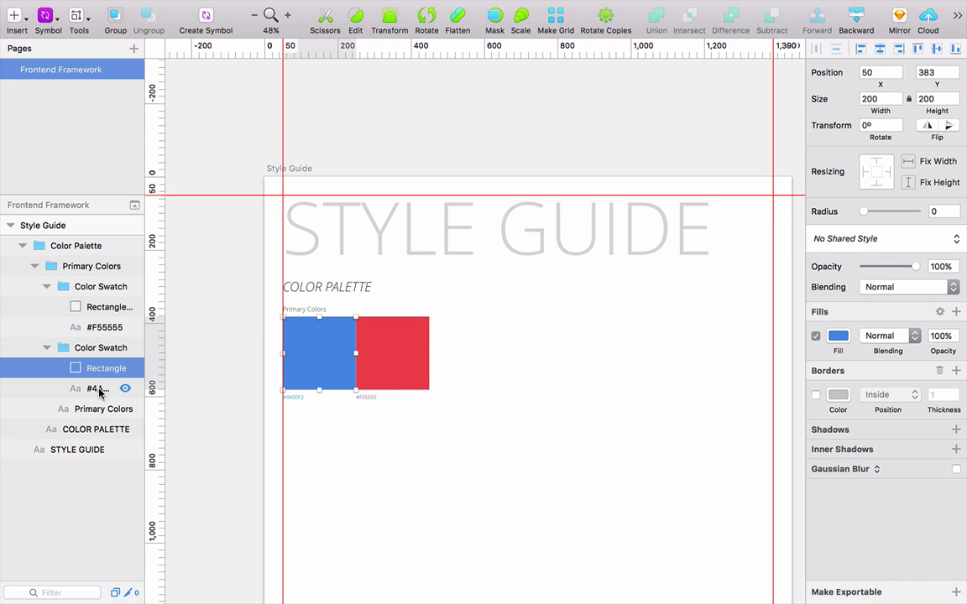
drag(144, 386, 209, 388)
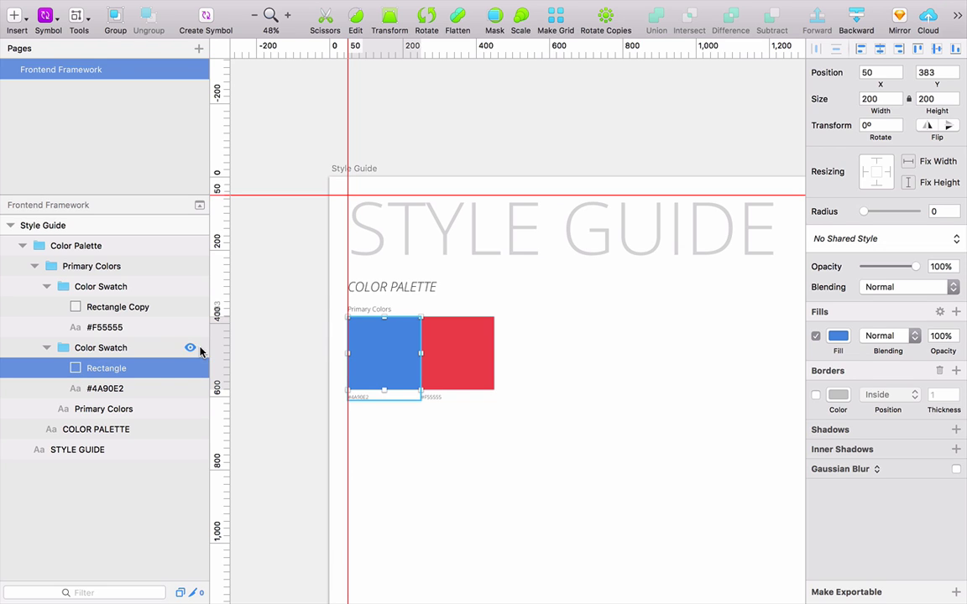
- Duplicate the Primary Colors group and place the copy beside the original at X 500, Y 349
click(56, 284)
click(44, 264)
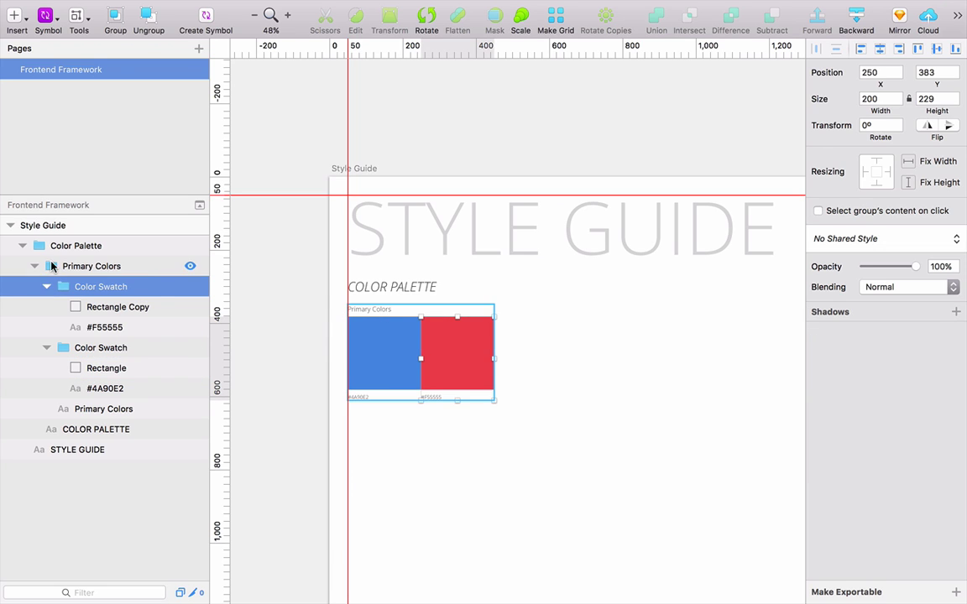
key(alt)
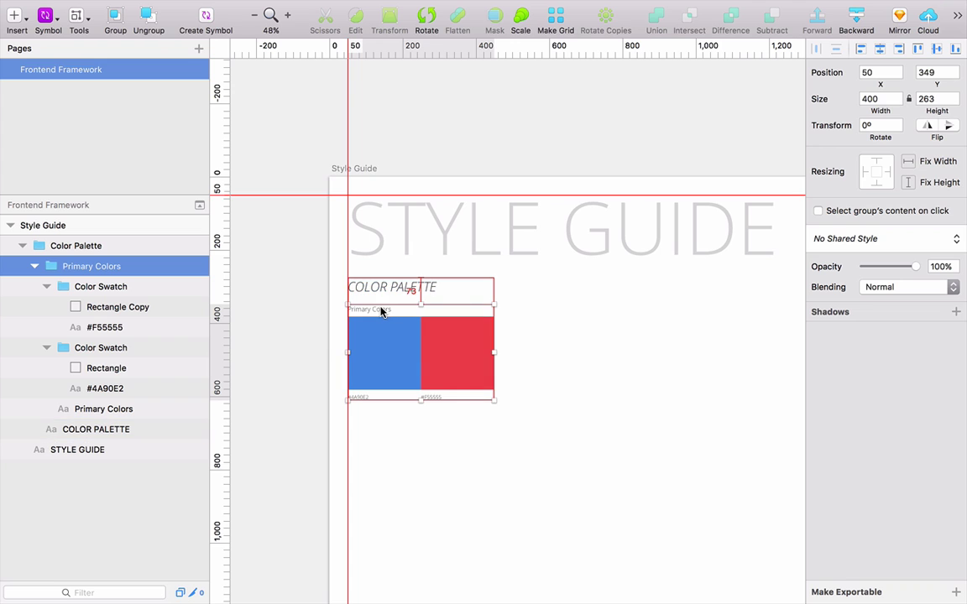
drag(378, 313, 542, 315)
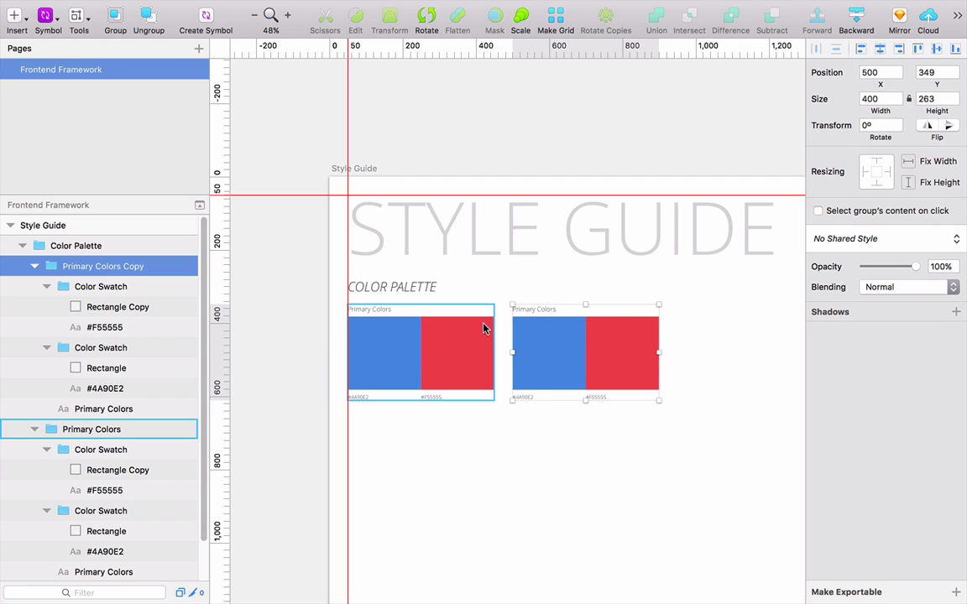
double_click(92, 429)
text(Se)
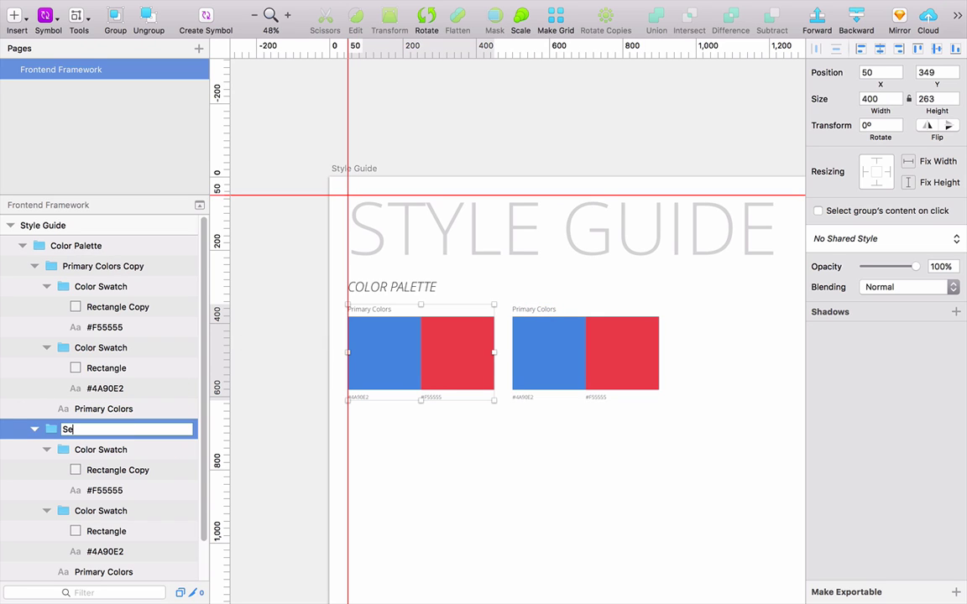
key(Escape)
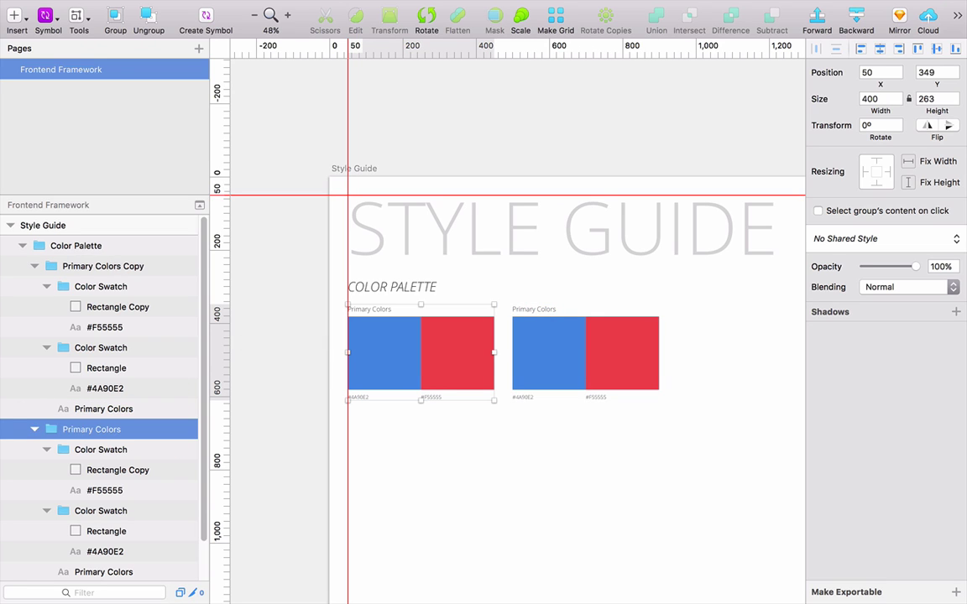
- Collapse the Primary Colors Copy and Primary Colors groups in the layer list
click(35, 266)
click(35, 287)
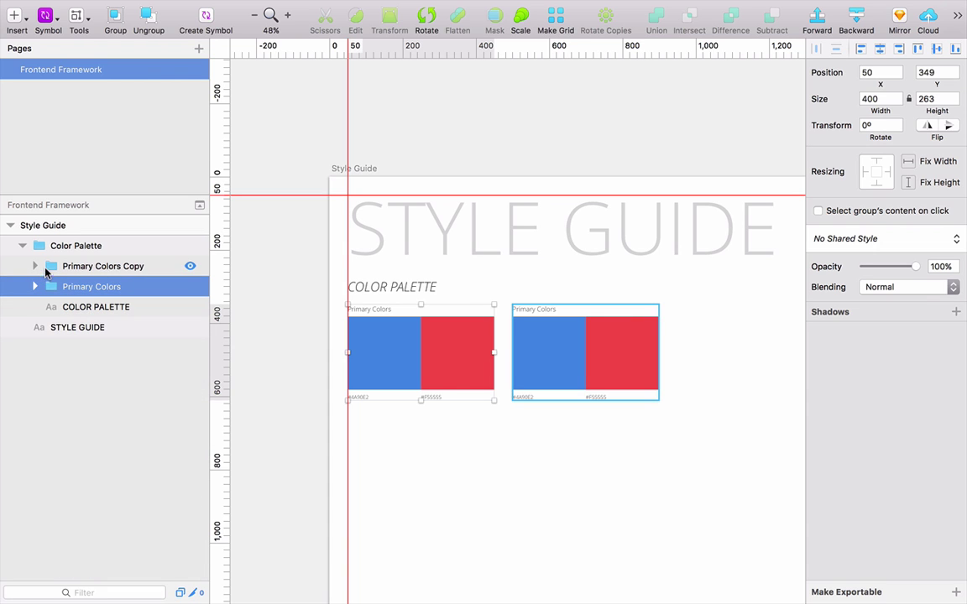
- Reorder the layers so STYLE GUIDE leads, followed by Color Palette containing its heading, Primary Colors and Primary Colors Copy
mouse_move(50, 266)
mouse_down()
mouse_move(49, 308)
mouse_move(56, 262)
mouse_up()
drag(64, 328, 59, 239)
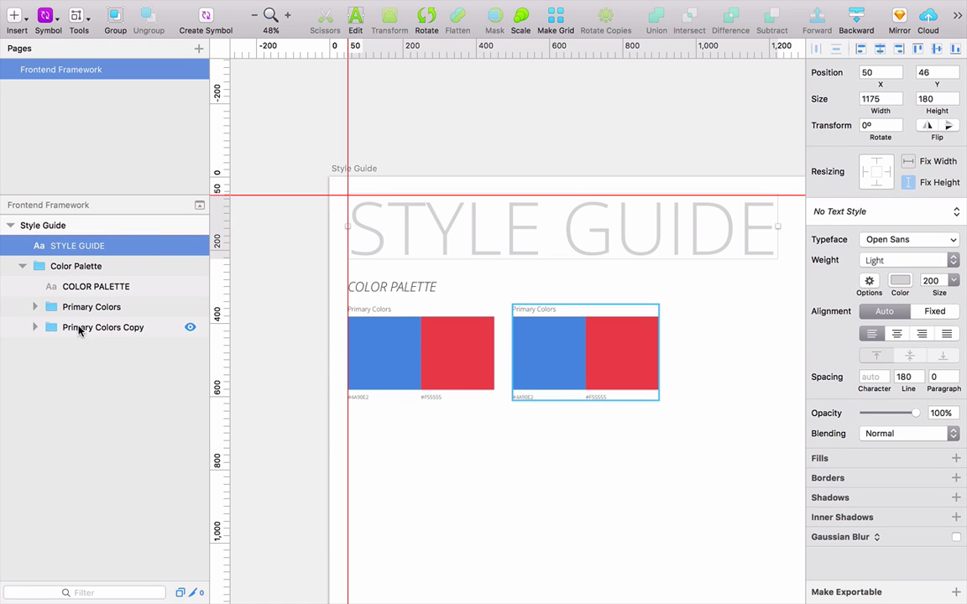
- Rename the Primary Colors Copy group as Secondary Colors and expand it in the layer list
click(88, 328)
double_click(88, 328)
text(S)
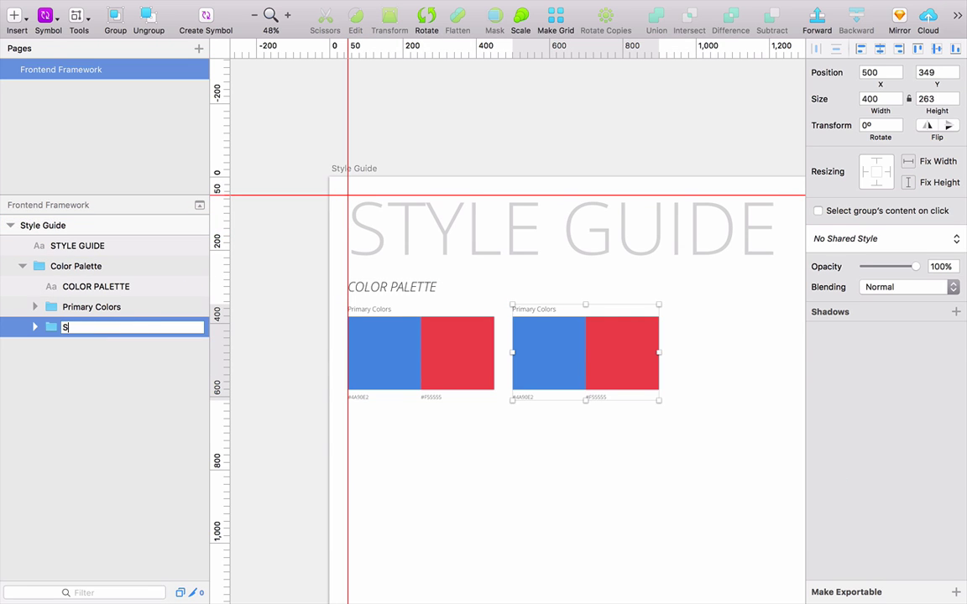
text(econdary Colors)
key(Return)
click(35, 328)
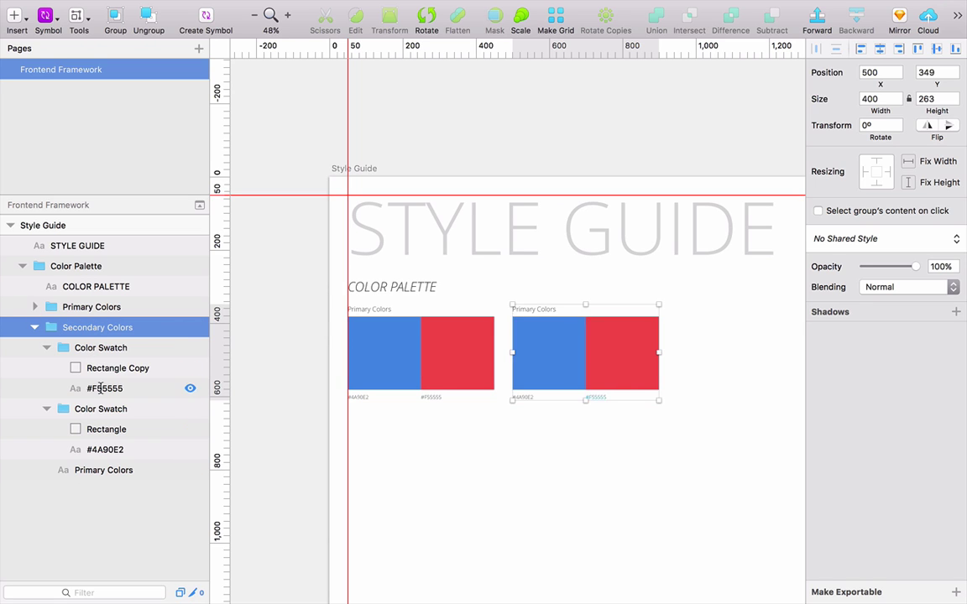
- Try selecting a single swatch rectangle, the whole Color Palette group and the nested Primary Colors group on the artboard
click(84, 369)
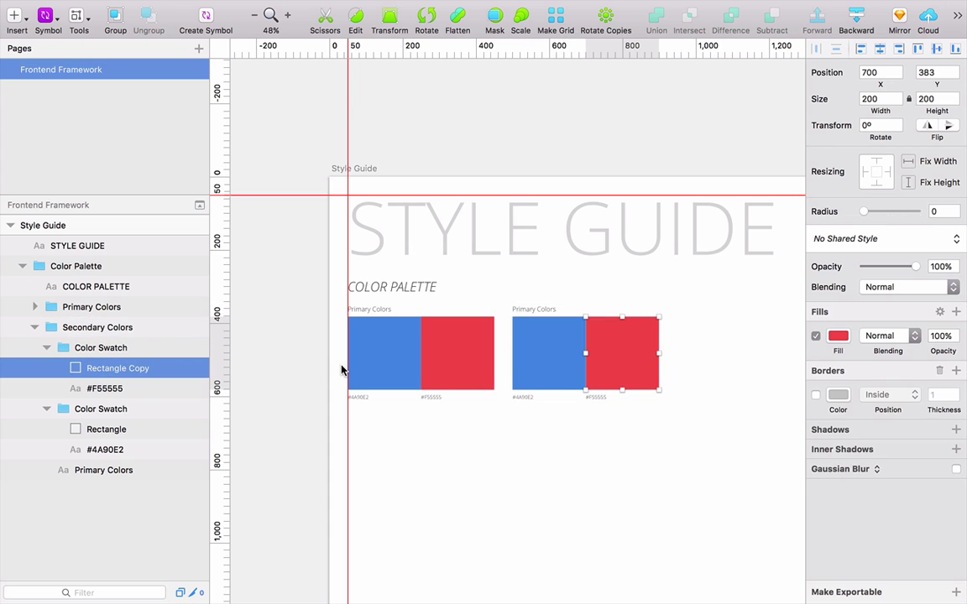
double_click(550, 361)
click(565, 462)
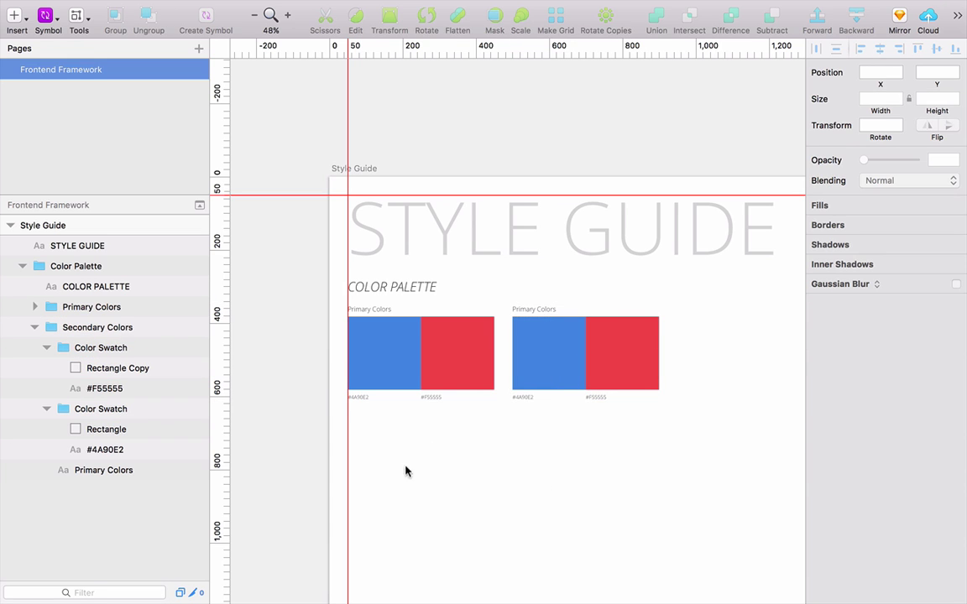
click(434, 349)
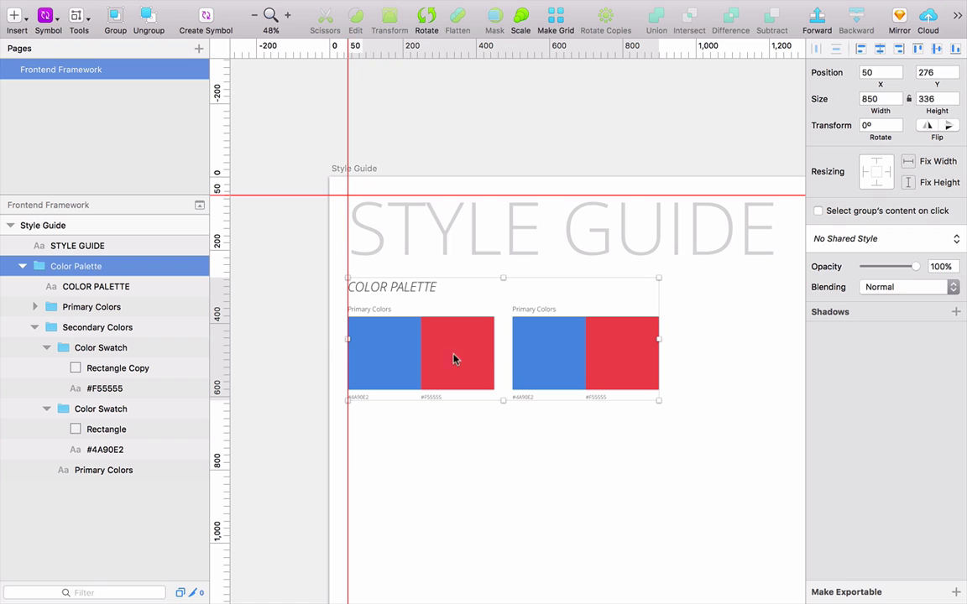
click(434, 541)
click(414, 385)
double_click(400, 347)
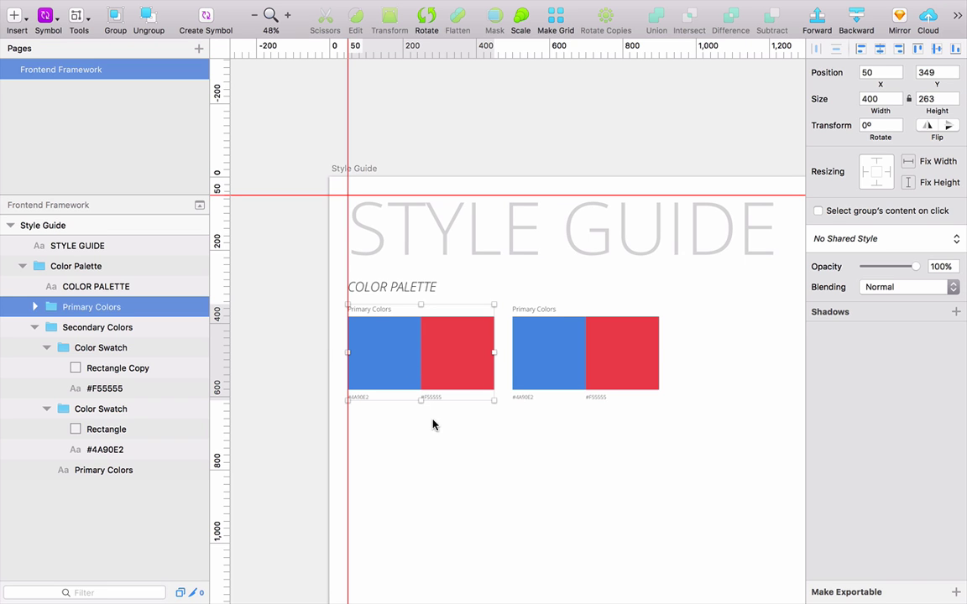
click(411, 589)
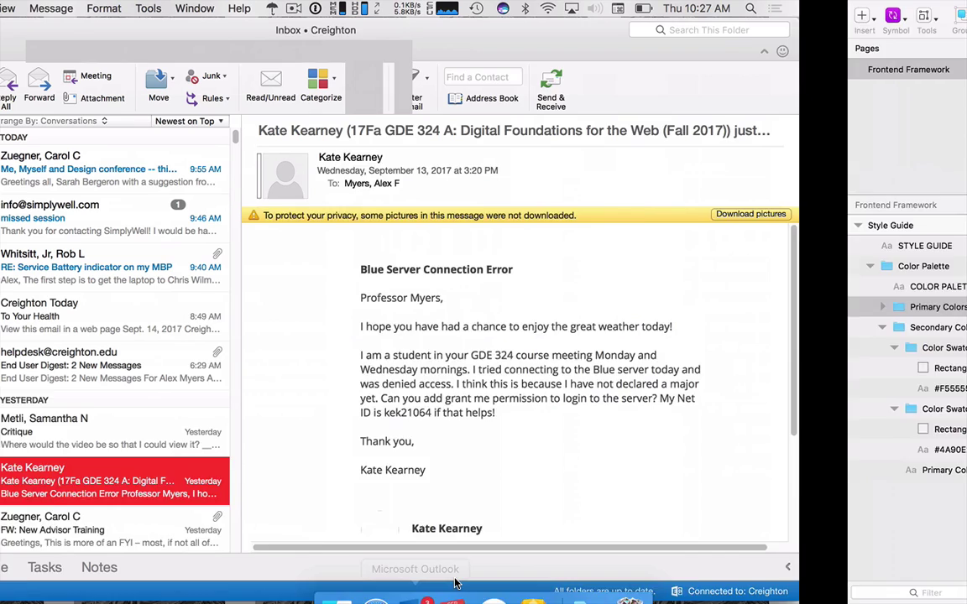
key(super+Tab)
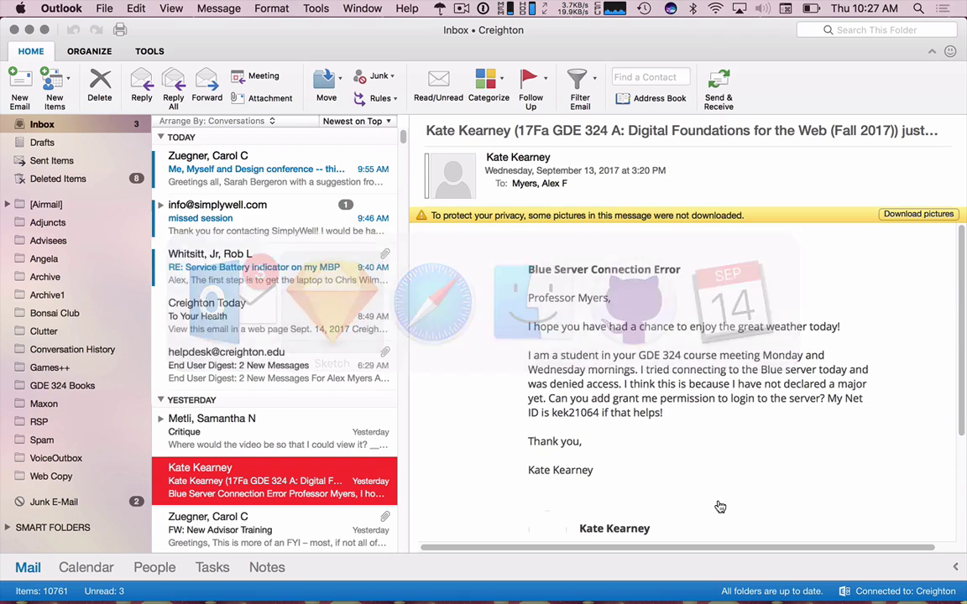
click(553, 493)
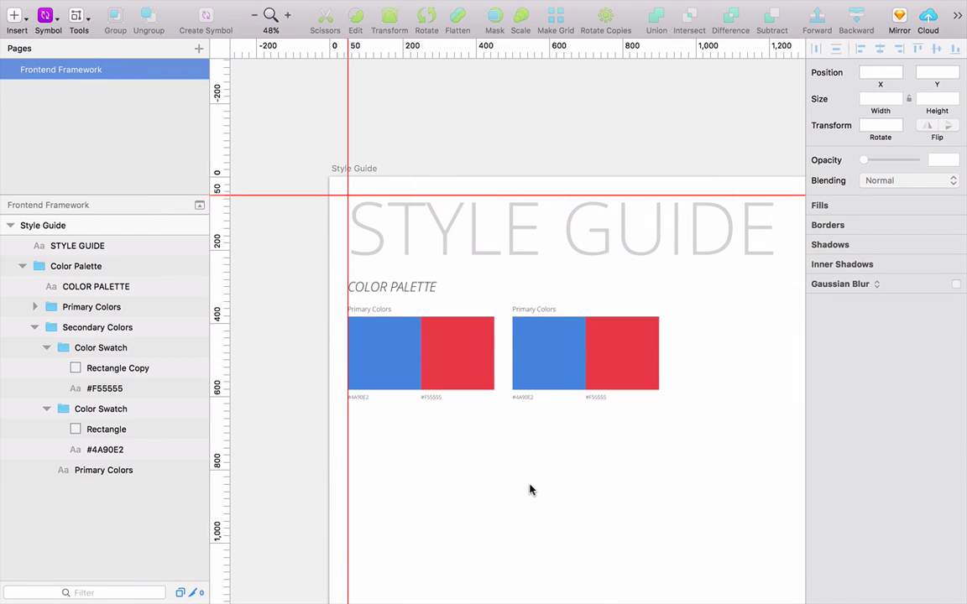
- Examine the nesting of the Color Palette group by selecting through its levels down to the #4A90E2 label under Primary Colors
click(434, 393)
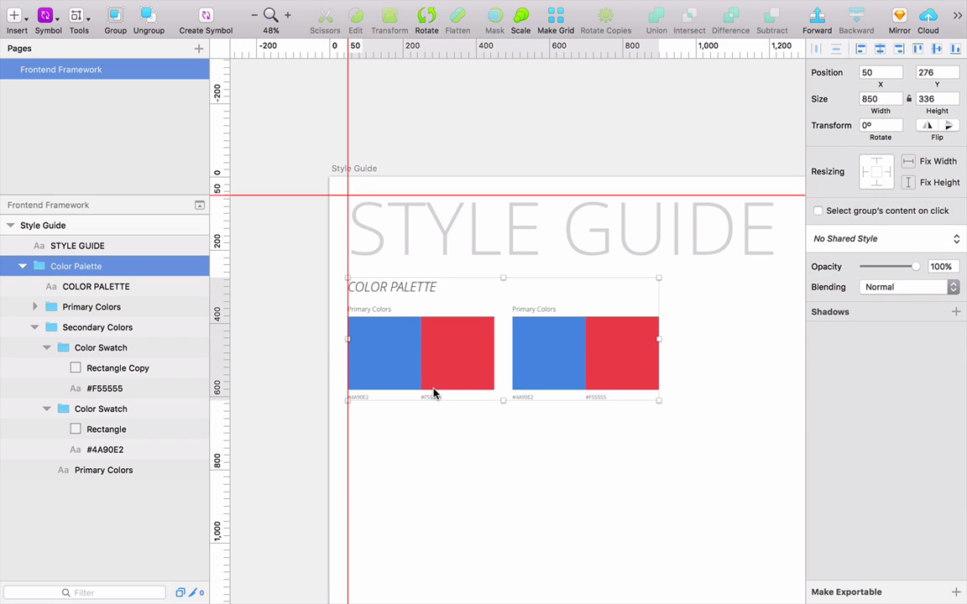
double_click(401, 359)
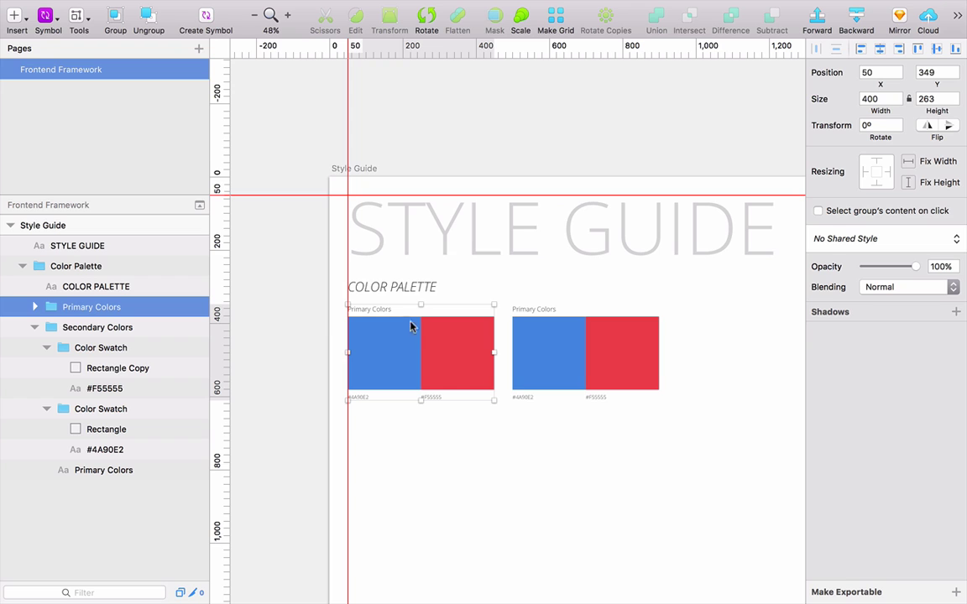
click(563, 337)
click(446, 337)
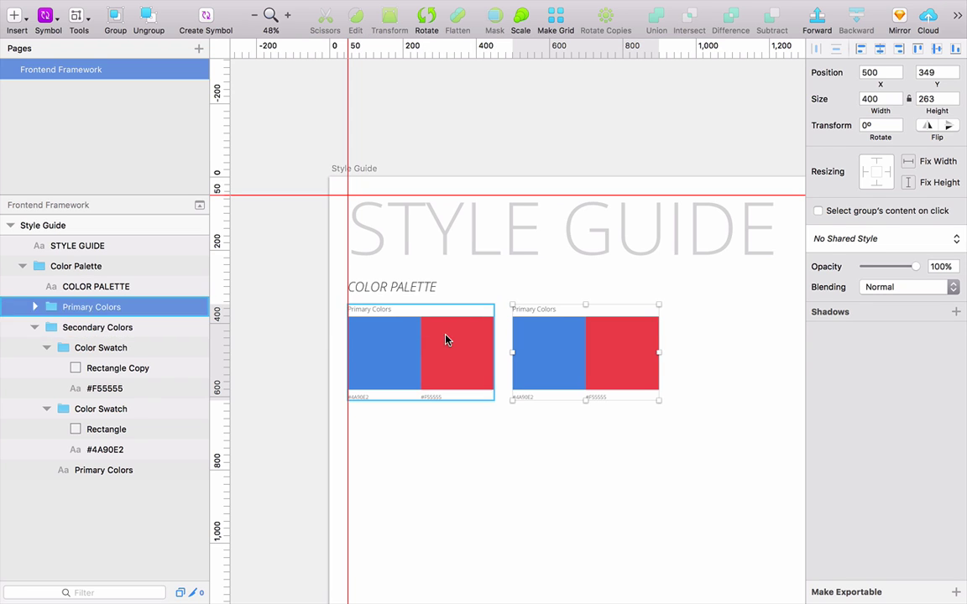
double_click(378, 350)
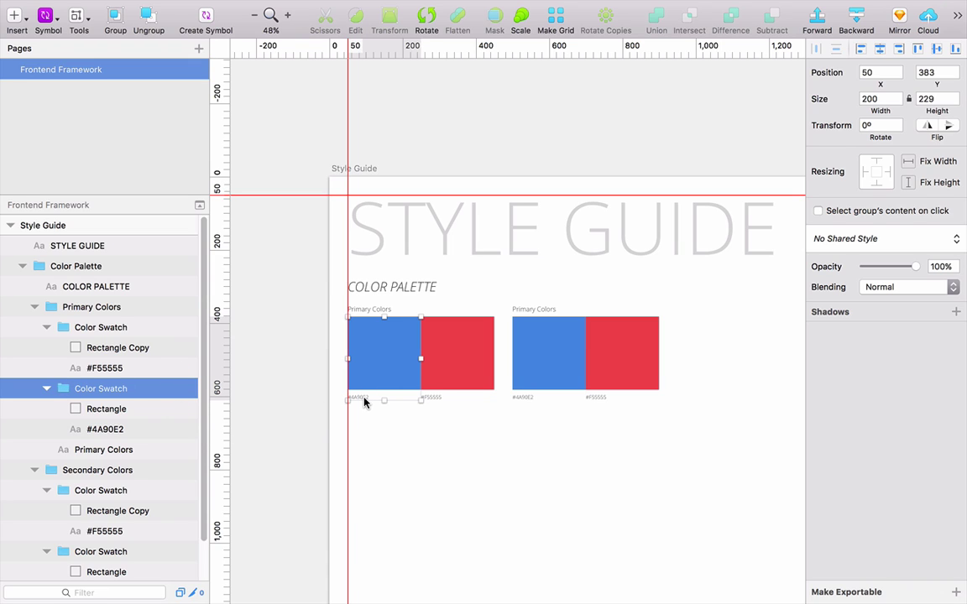
click(379, 470)
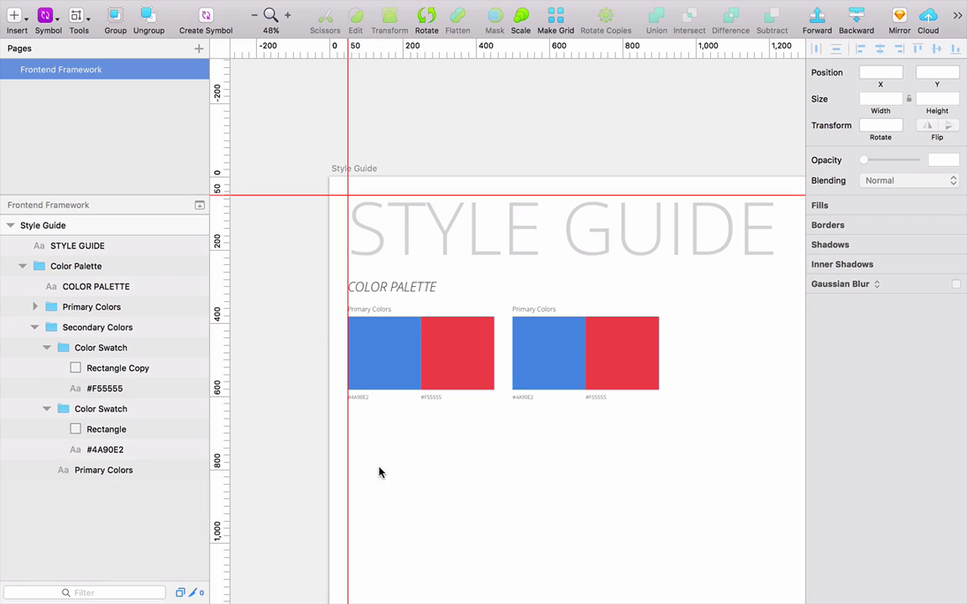
click(361, 397)
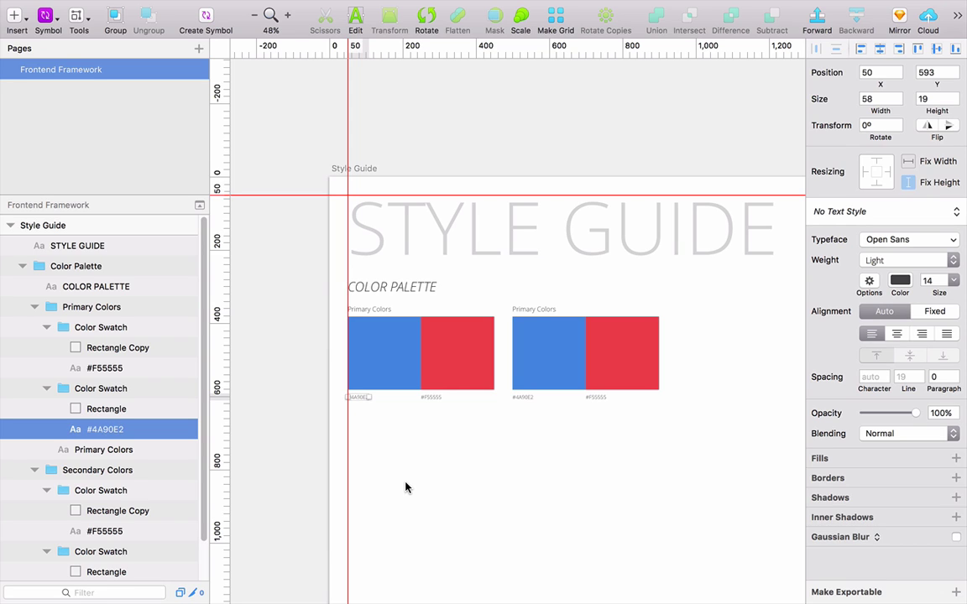
- Recolor the blue swatch in Secondary Colors, starting from the document's orange and adjusting shade and hue to yellow FFD661
double_click(559, 344)
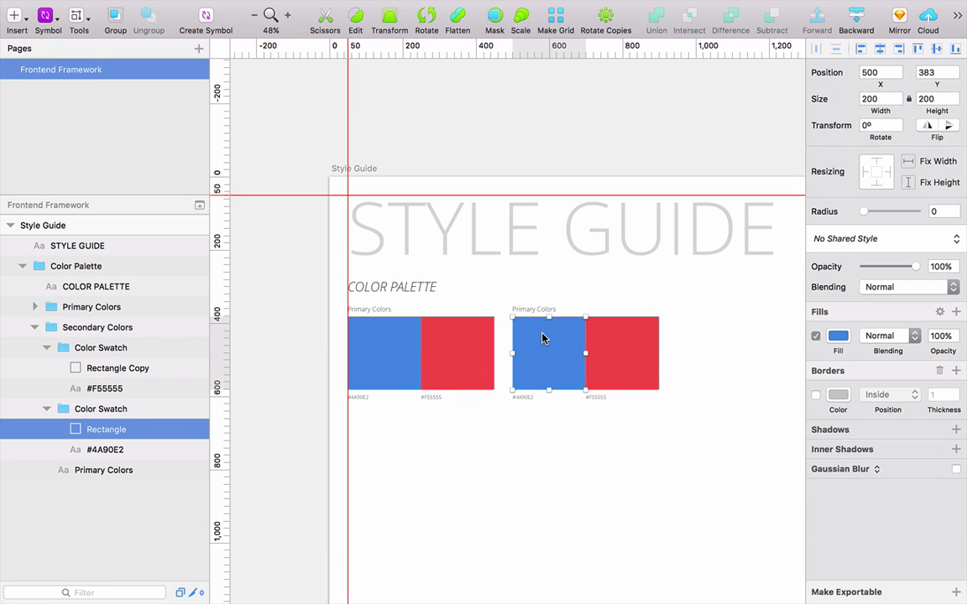
click(837, 336)
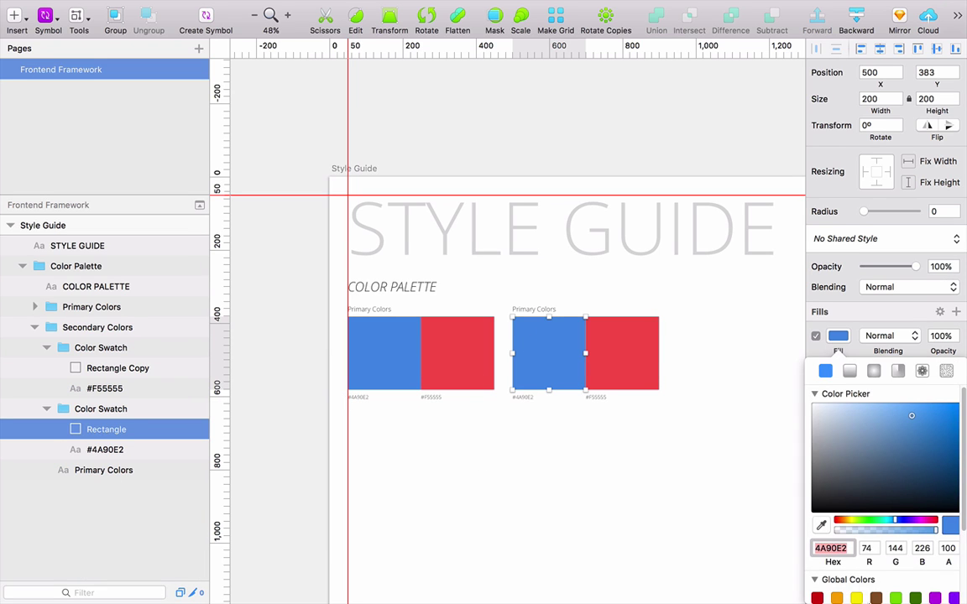
scroll(875, 587, down, 5)
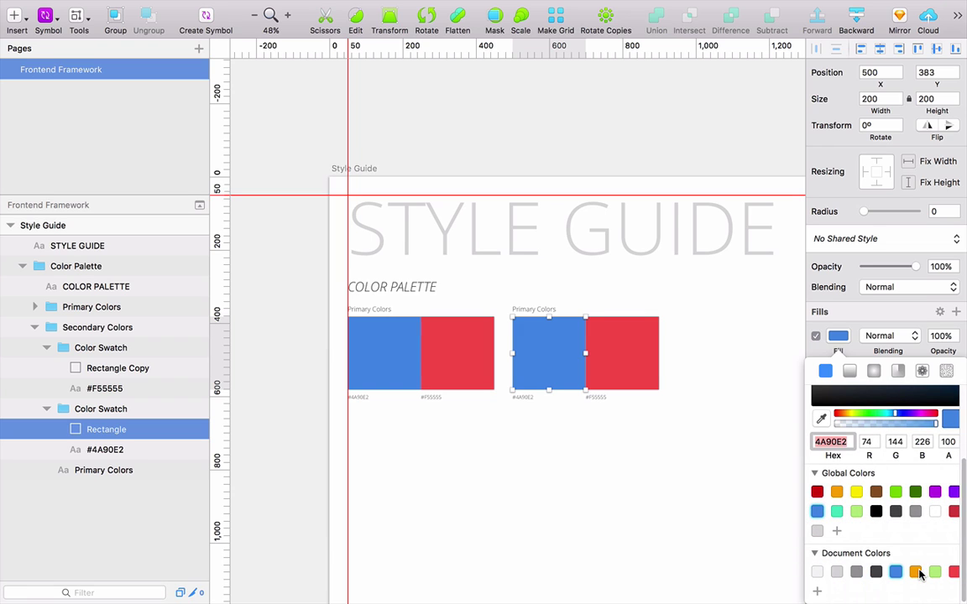
click(916, 572)
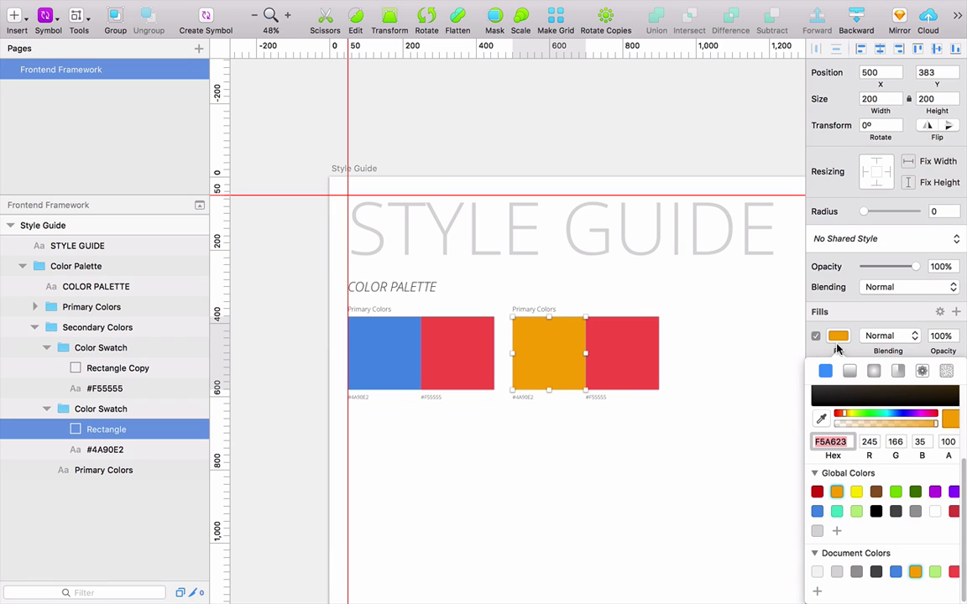
scroll(885, 420, up, 3)
click(934, 409)
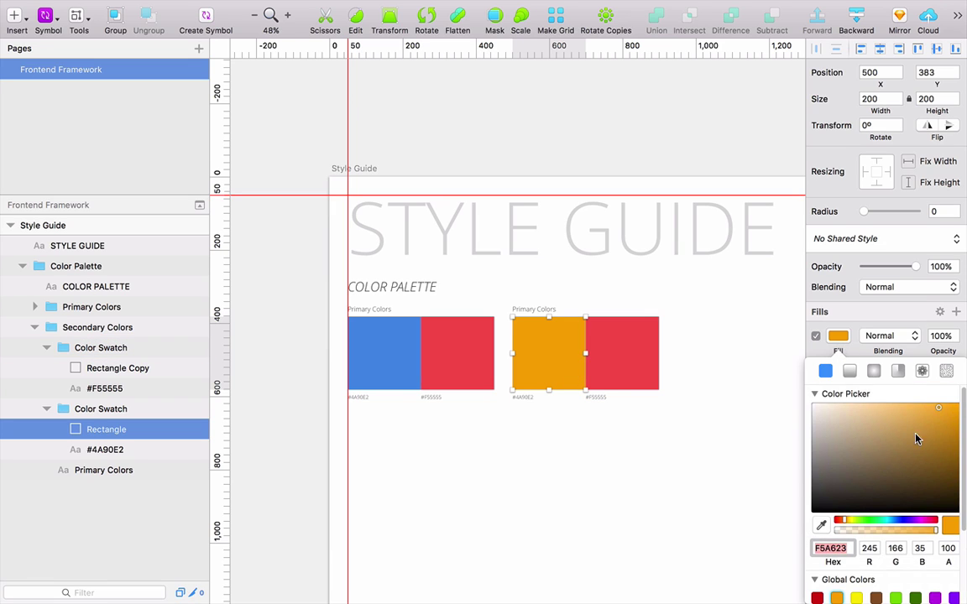
drag(934, 409, 902, 406)
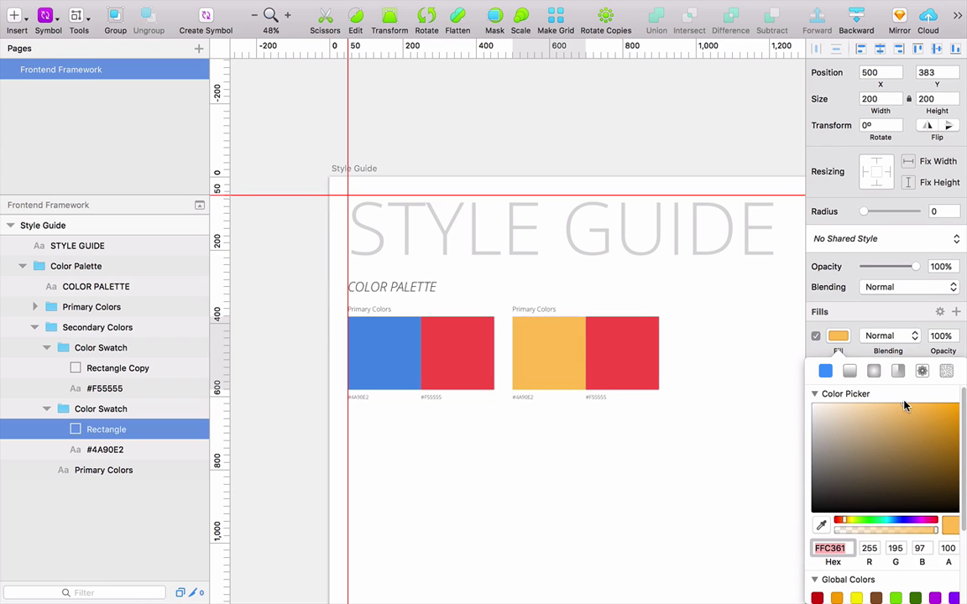
drag(841, 521, 850, 522)
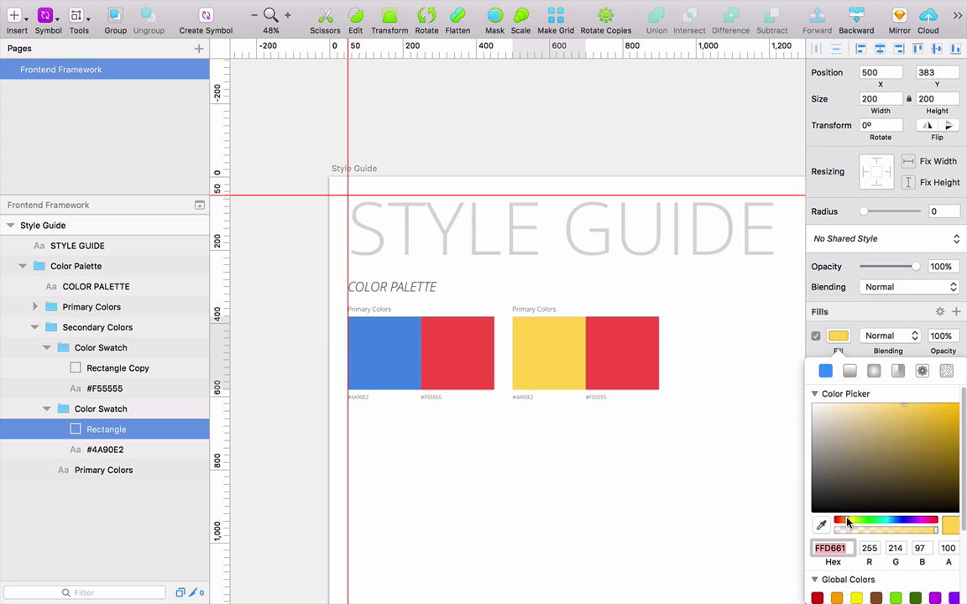
- Recolor the red swatch in Secondary Colors, starting from the document's light green and adjusting shade and hue to A4EF95
click(647, 363)
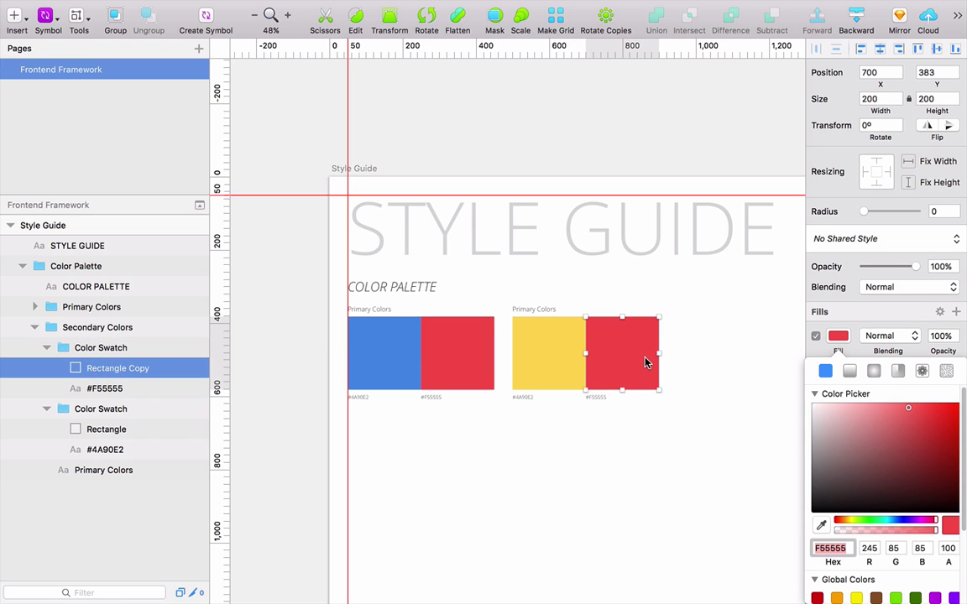
scroll(889, 520, down, 4)
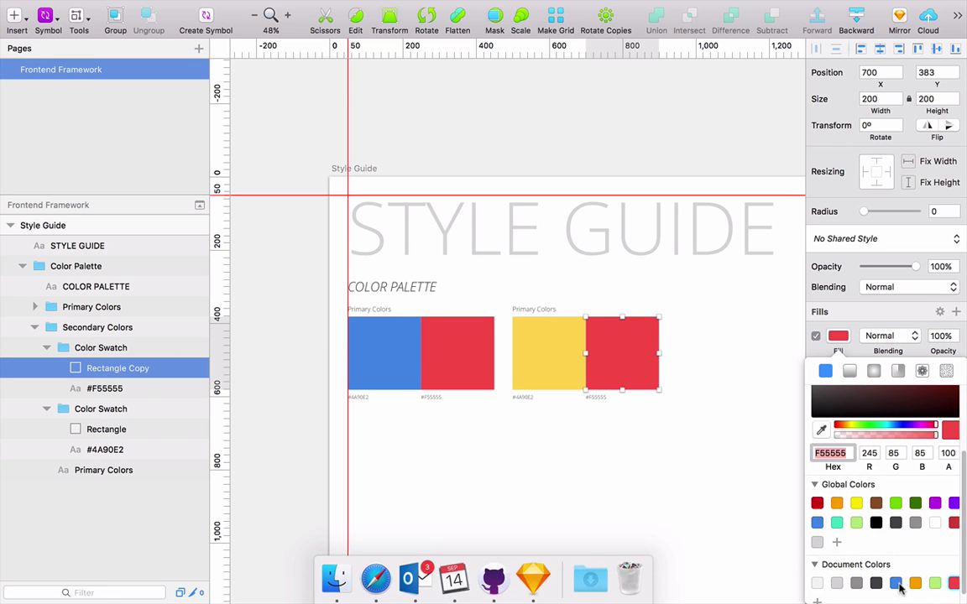
click(936, 584)
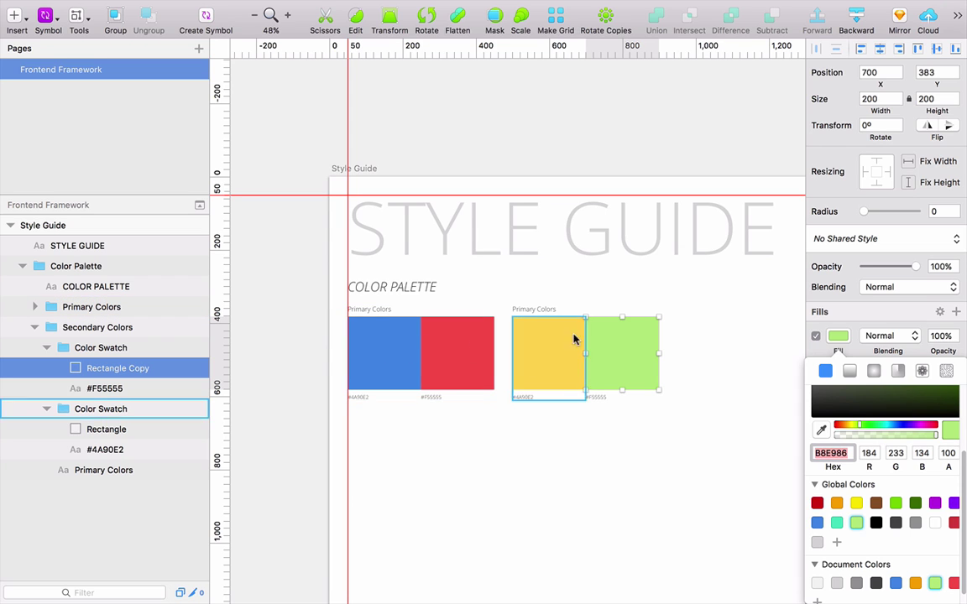
scroll(873, 437, up, 3)
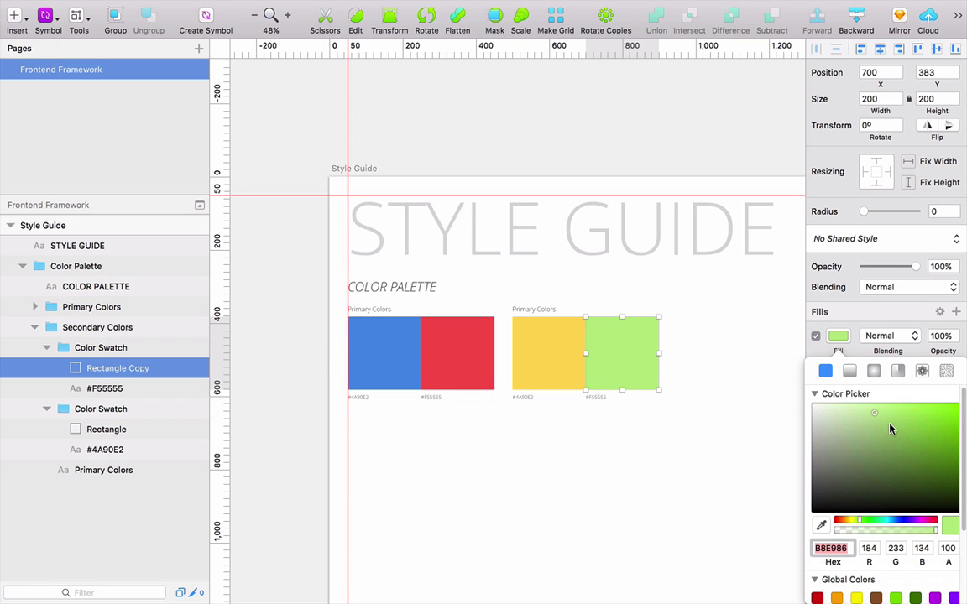
drag(891, 428, 878, 412)
drag(864, 524, 868, 524)
drag(871, 411, 869, 412)
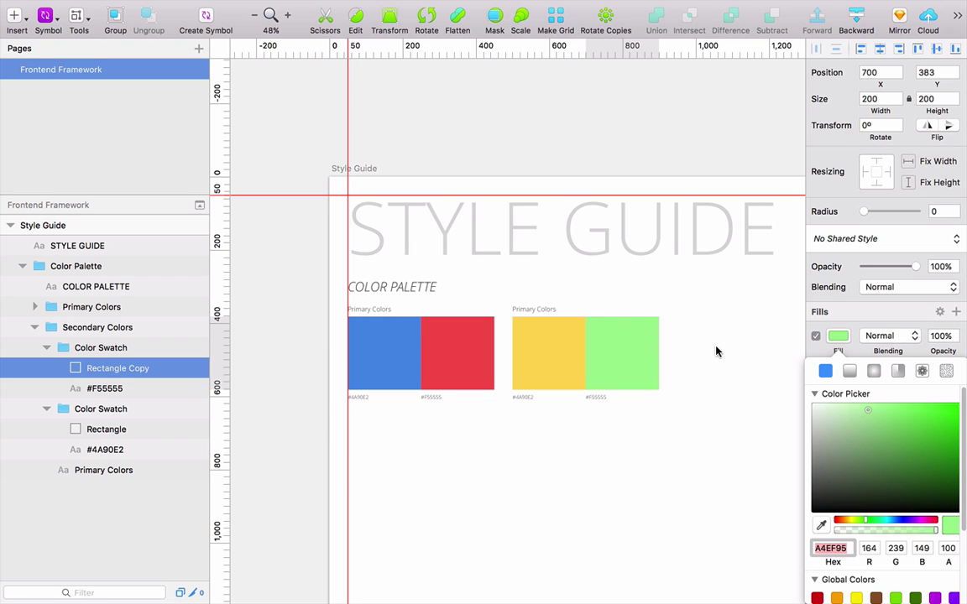
- Change the text heading above the yellow and green swatches to Secondary Colors
click(537, 311)
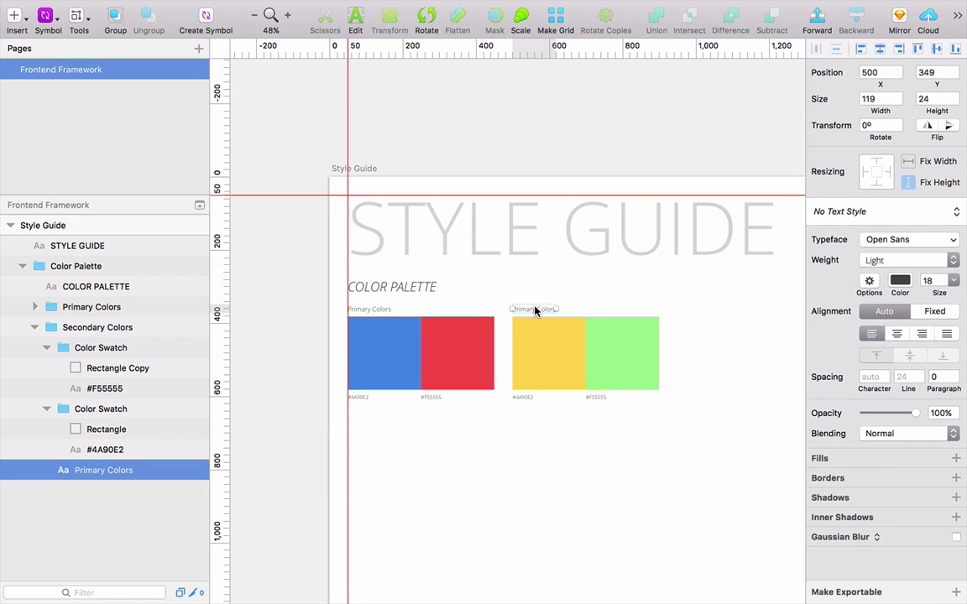
scroll(570, 320, up, 5)
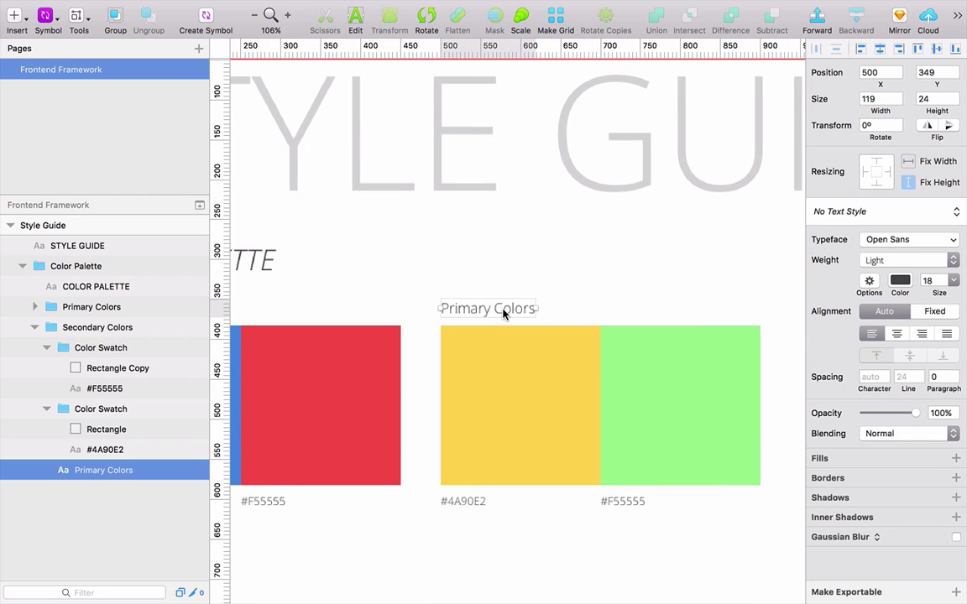
double_click(480, 311)
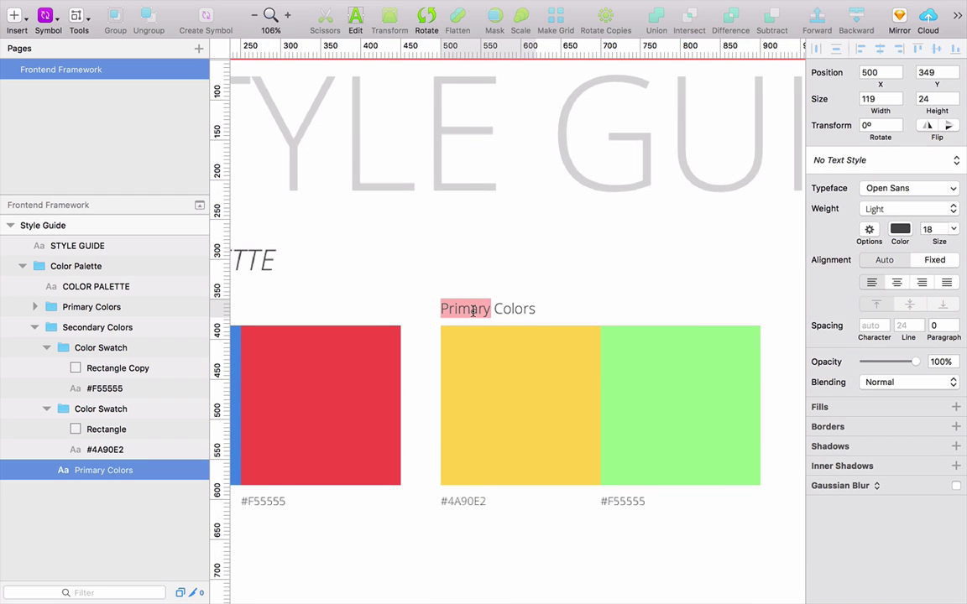
text(Secondary)
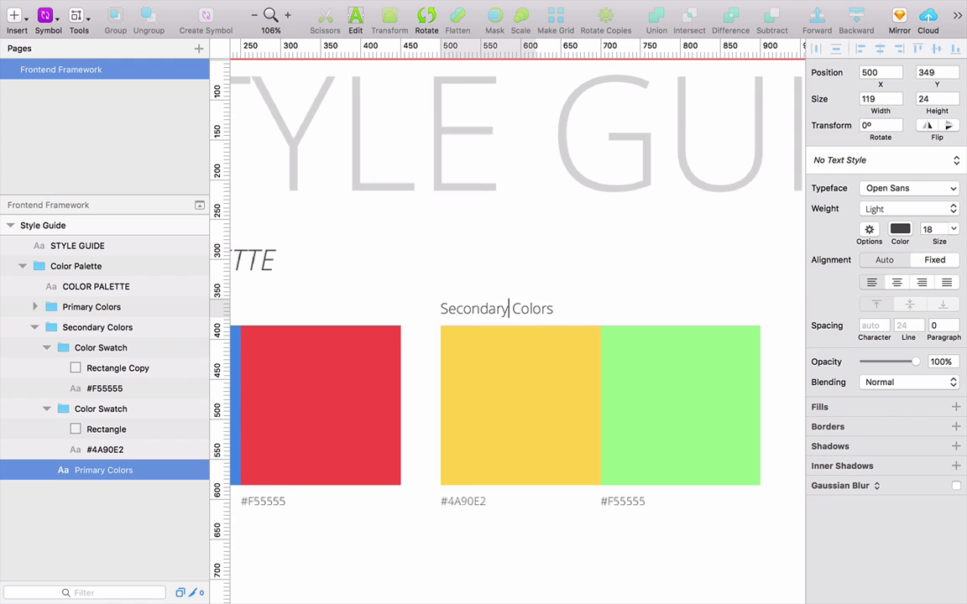
key(Escape)
- Replace the hex label under the yellow swatch with #FFD661, copied from that swatch's fill color
double_click(479, 400)
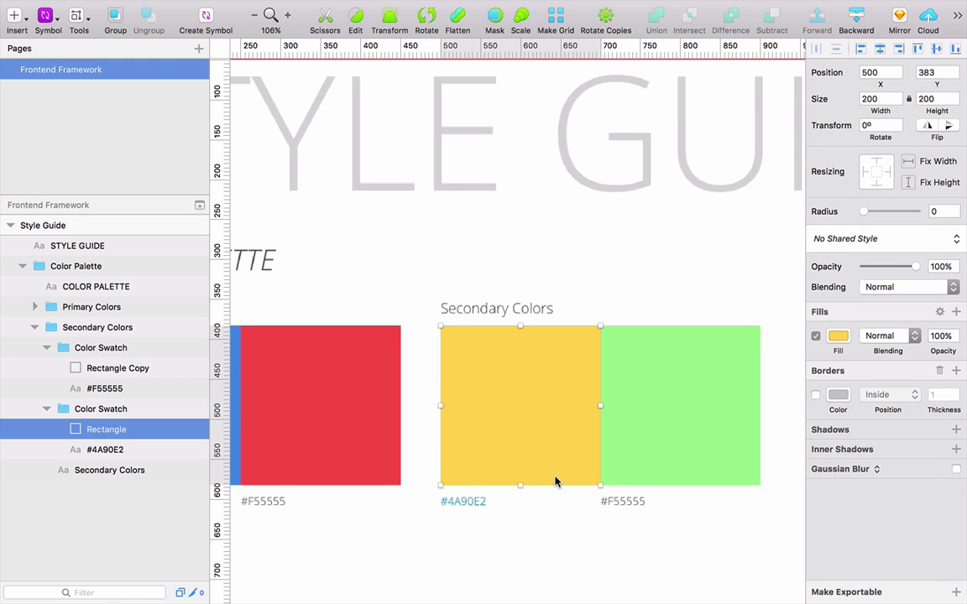
click(836, 336)
key(super+c)
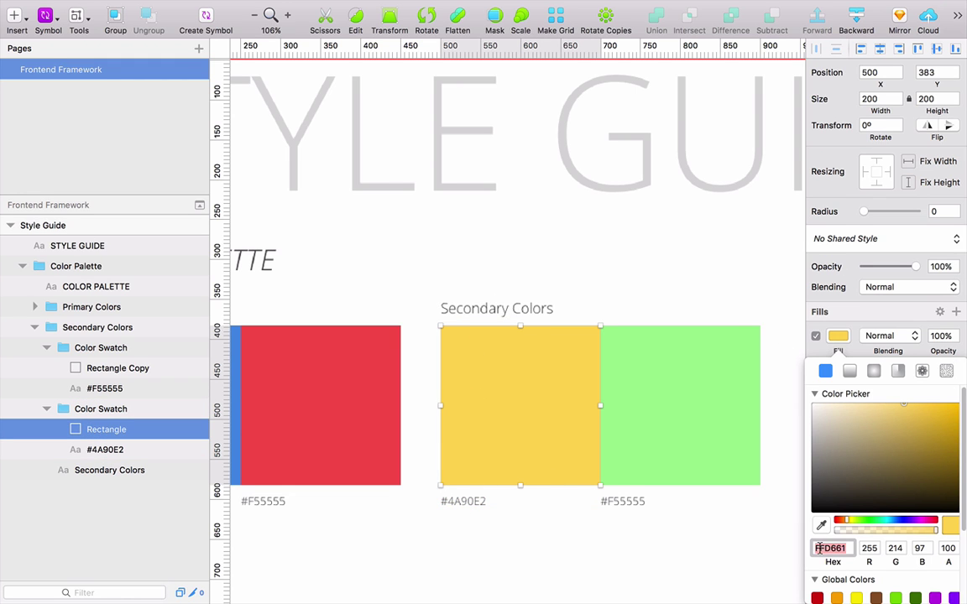
double_click(461, 501)
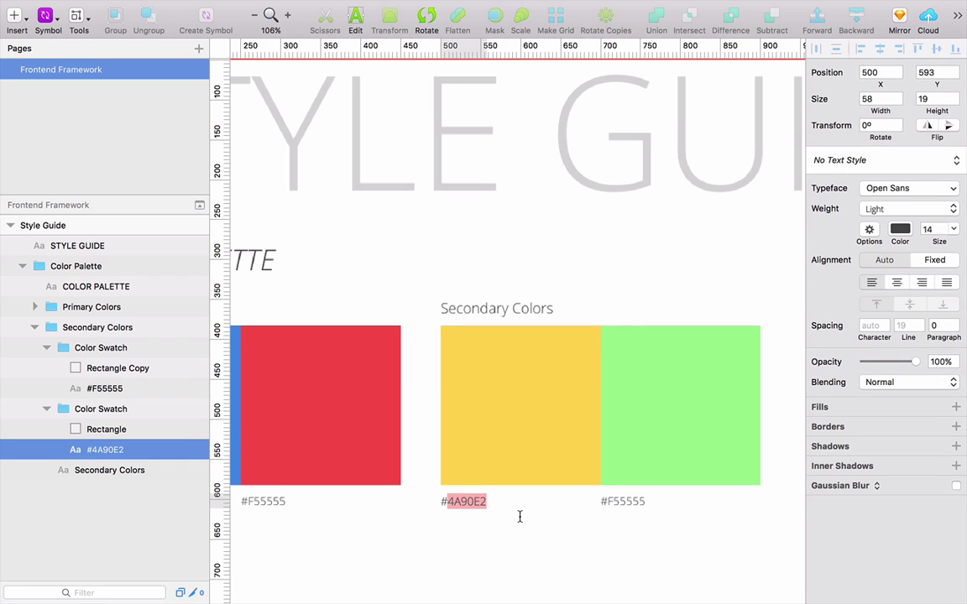
key(super+v)
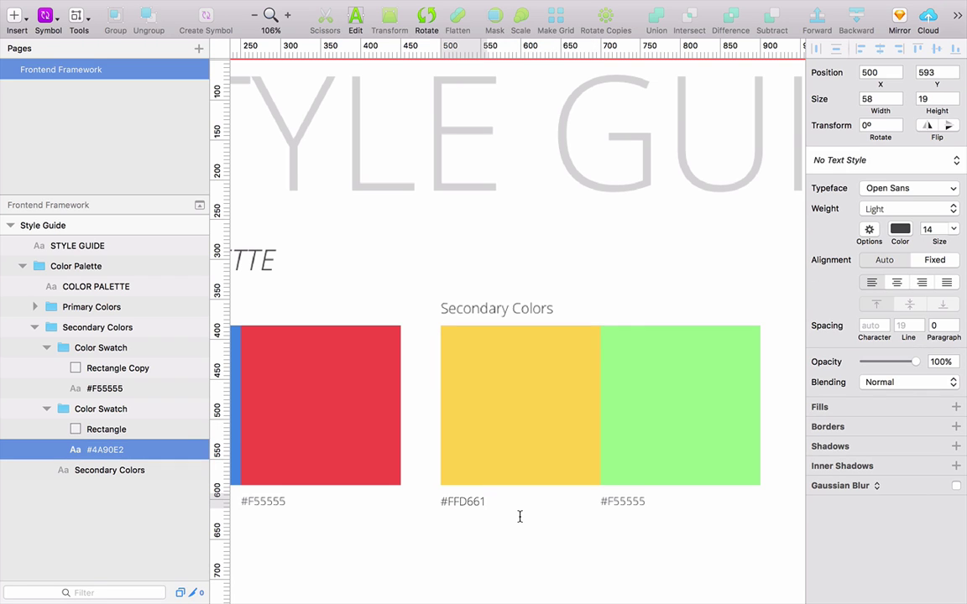
key(Escape)
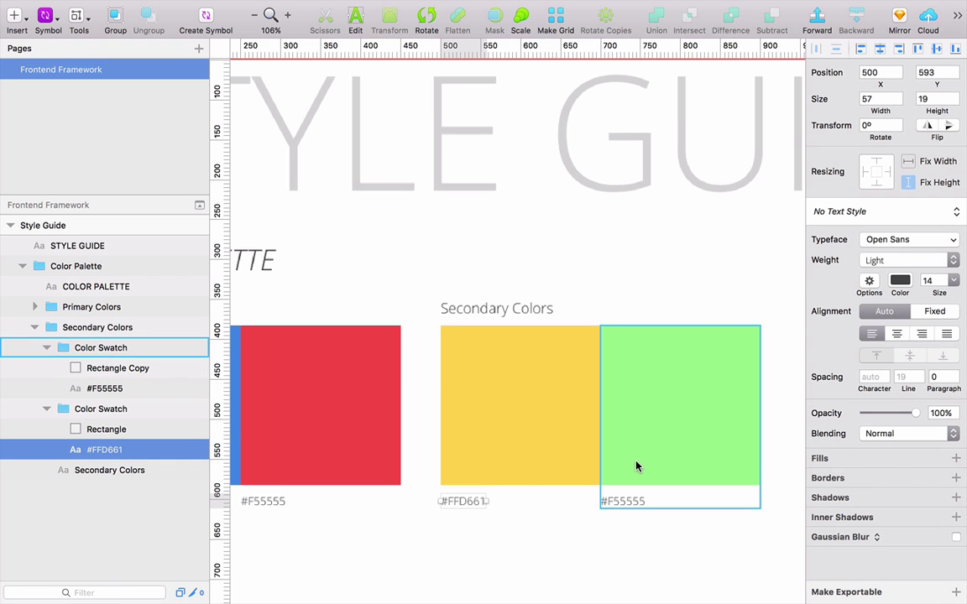
- Replace the hex label under the green swatch with #A4EF95, copied from that swatch's fill color
click(635, 465)
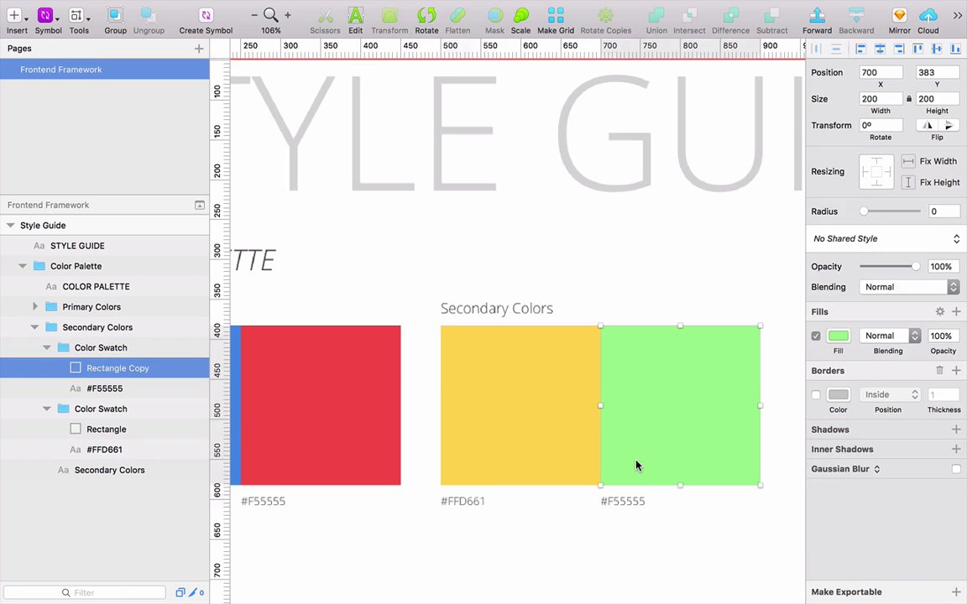
click(837, 337)
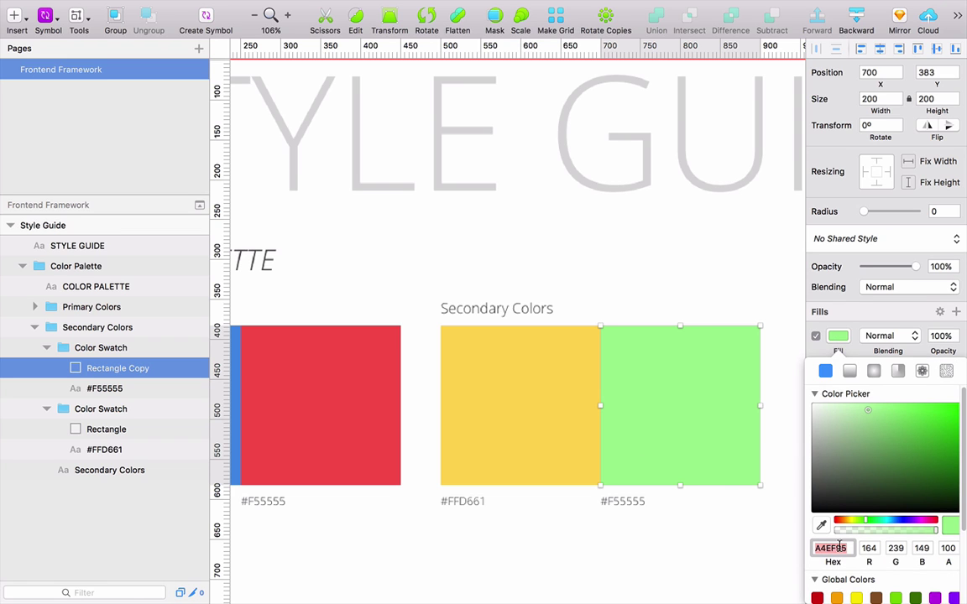
click(630, 503)
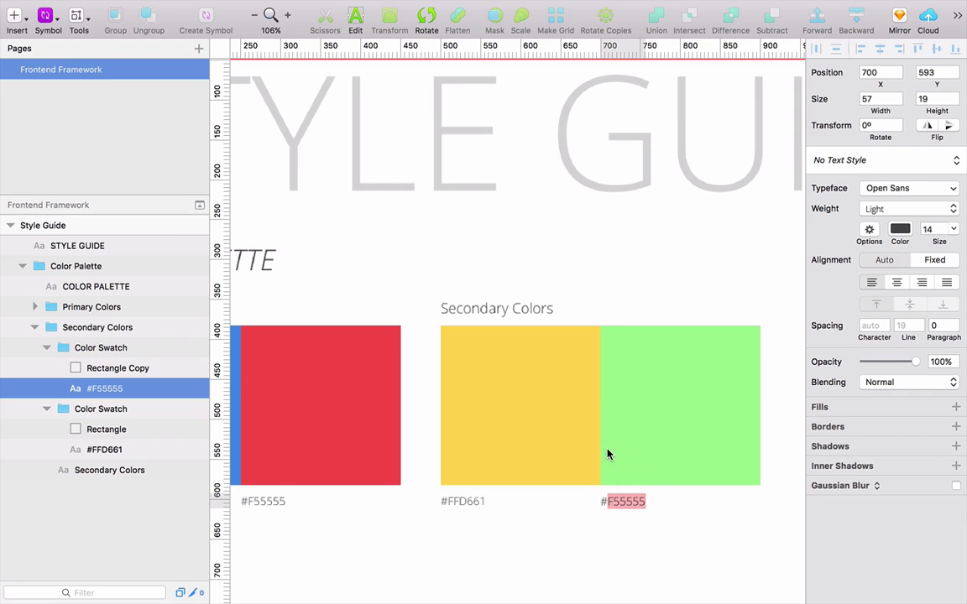
text(A4EF95)
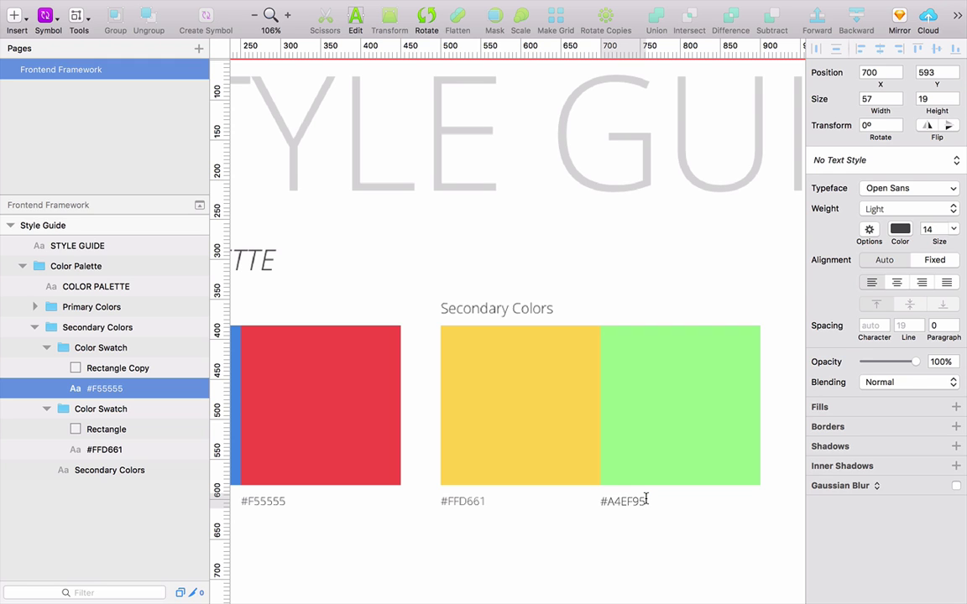
key(Escape)
- Switch to the Demo Style Guide document and examine its color palette groups and their usage captions, and return to the Frontend Framework page
scroll(647, 503, down, 5)
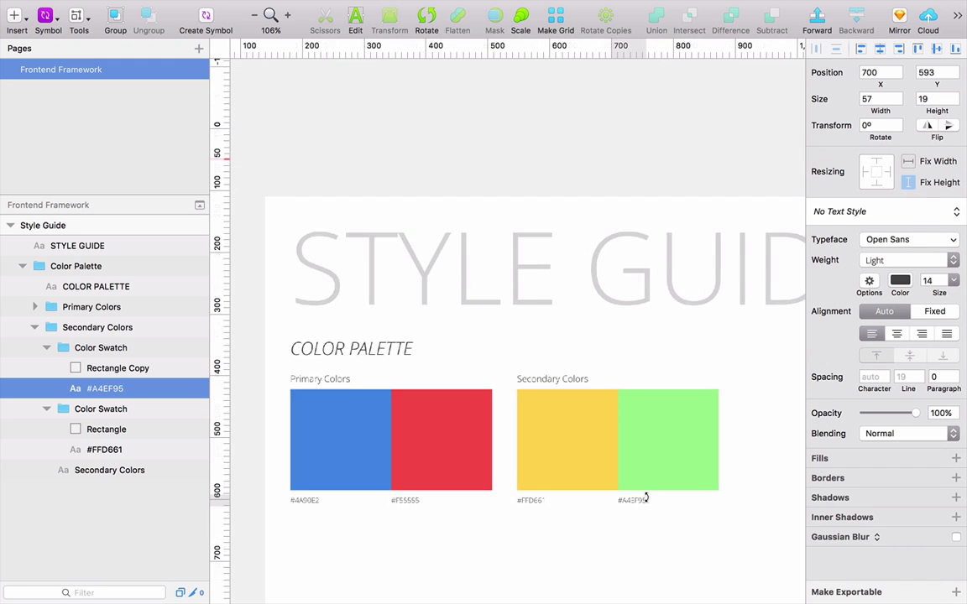
scroll(648, 535, down, 3)
scroll(627, 395, right, 5)
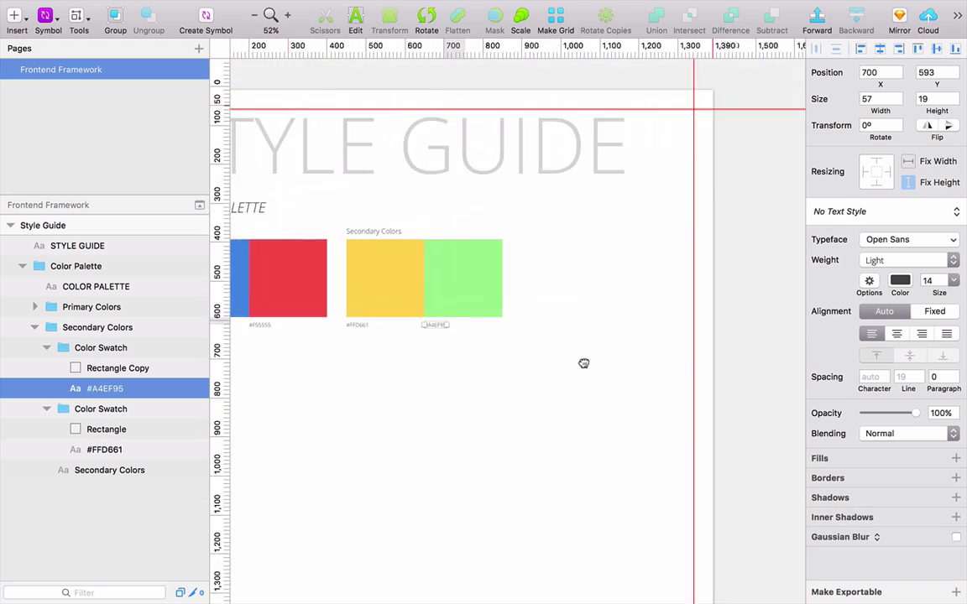
drag(579, 374, 682, 382)
scroll(621, 386, right, 3)
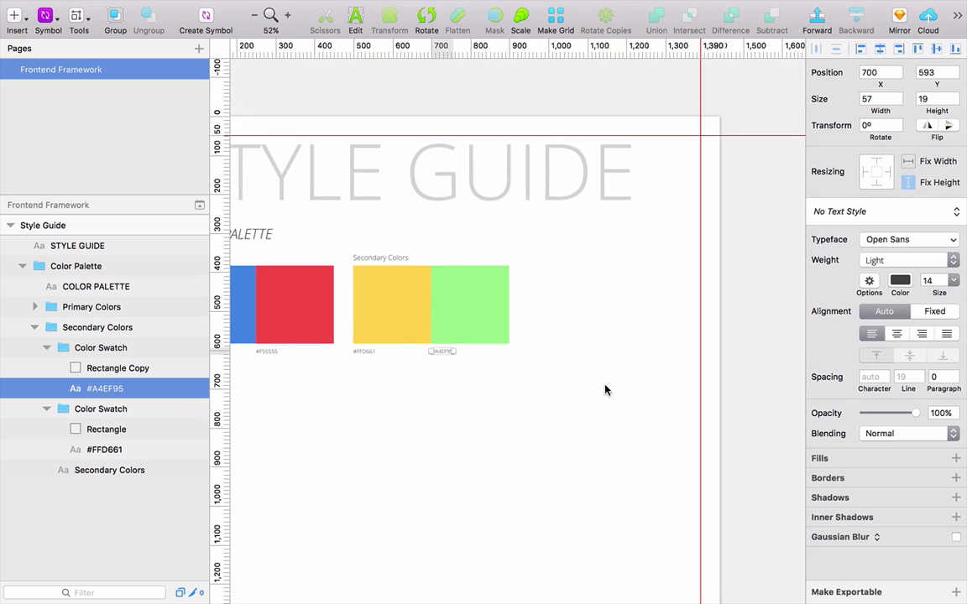
key(ctrl+Left)
key(ctrl+Right)
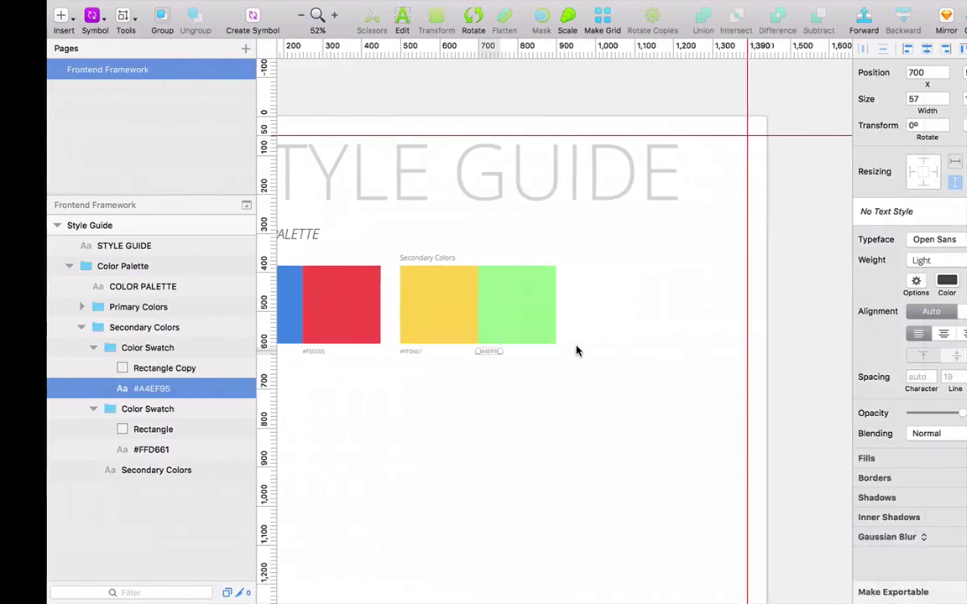
key(ctrl+Up)
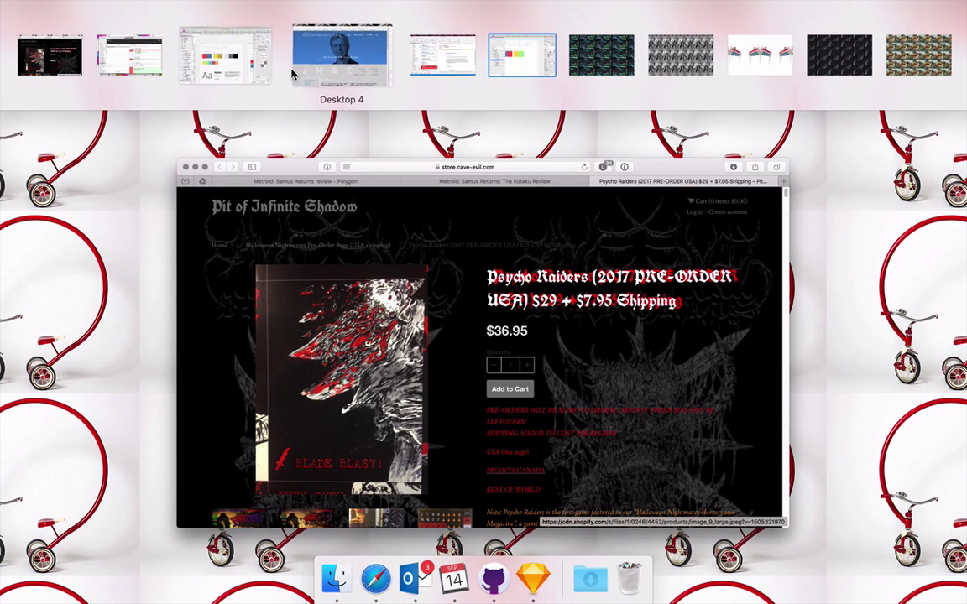
drag(267, 78, 443, 77)
click(443, 77)
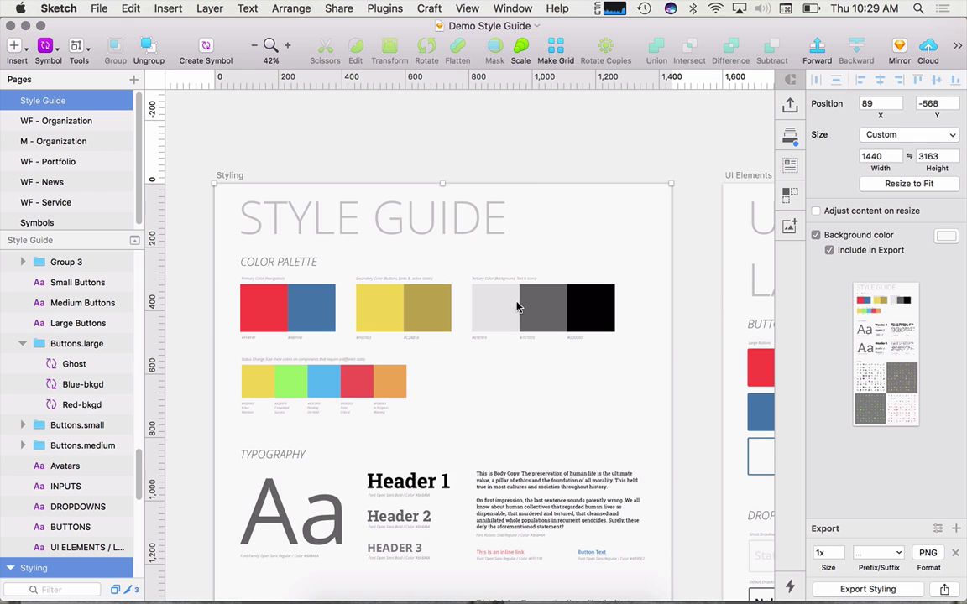
scroll(500, 294, up, 5)
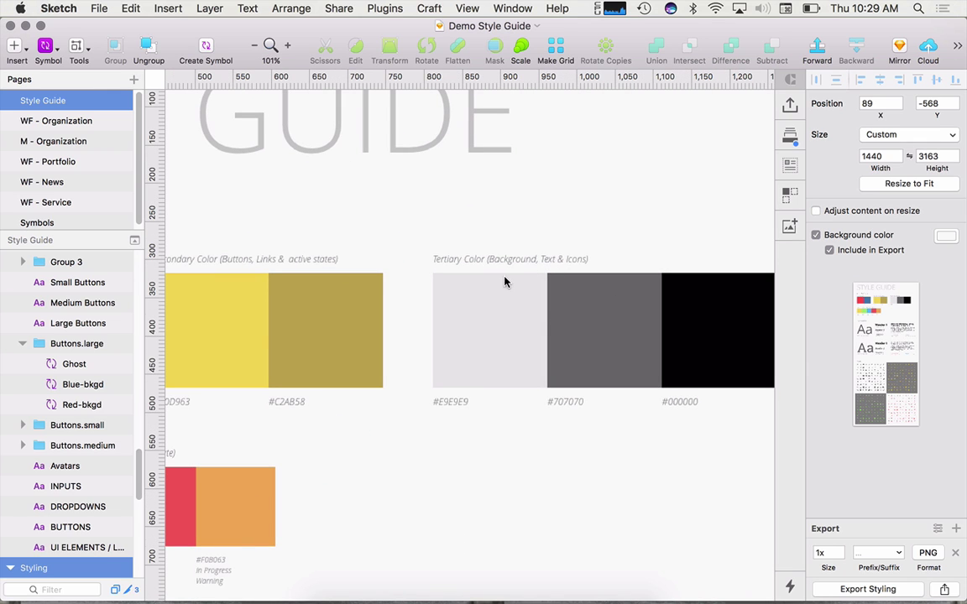
scroll(379, 334, left, 10)
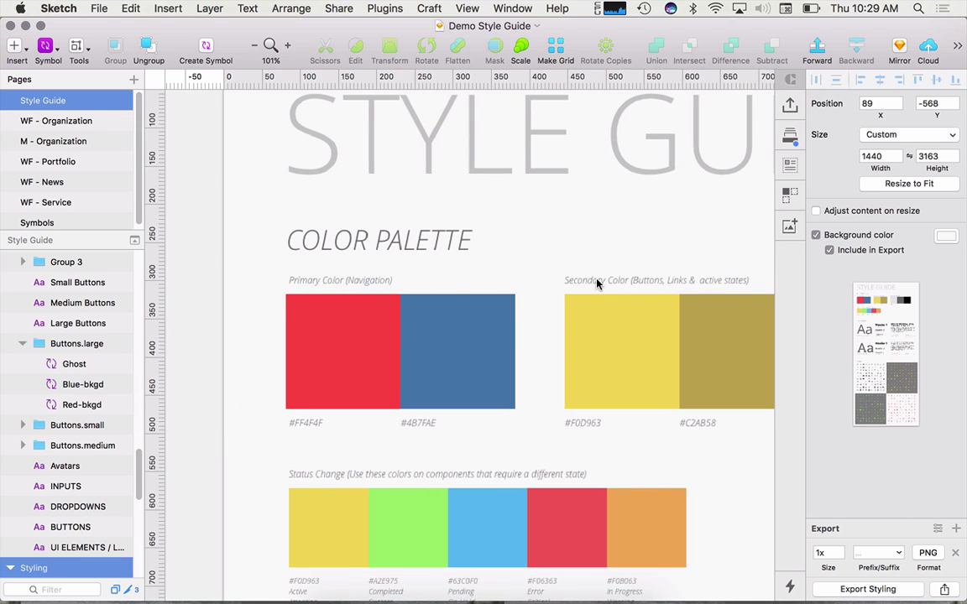
key(super+Tab)
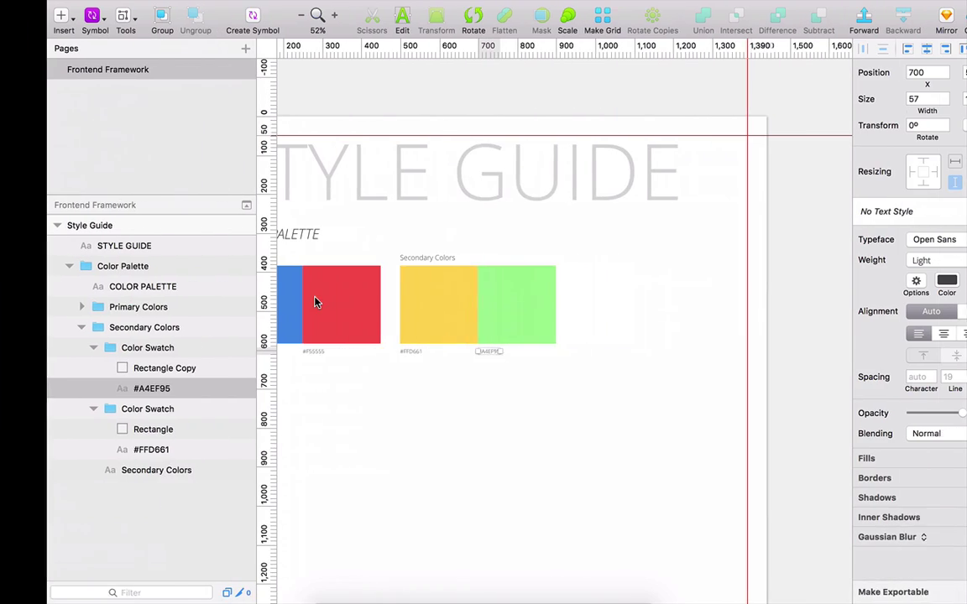
- Extend the heading above the blue and red swatches to read Primary Colors (Navigation, Primary Elements)
scroll(315, 309, left, 5)
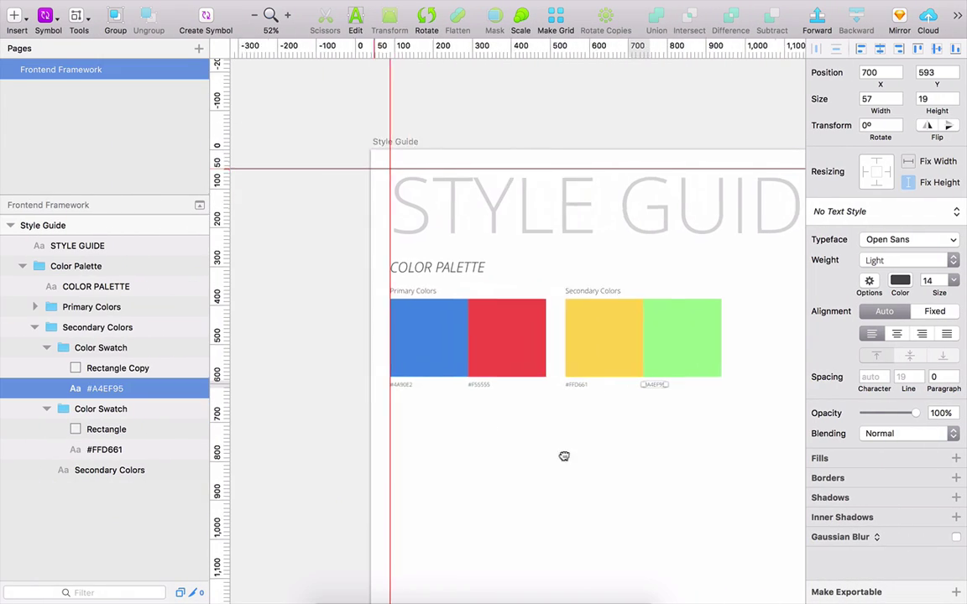
click(445, 290)
double_click(449, 291)
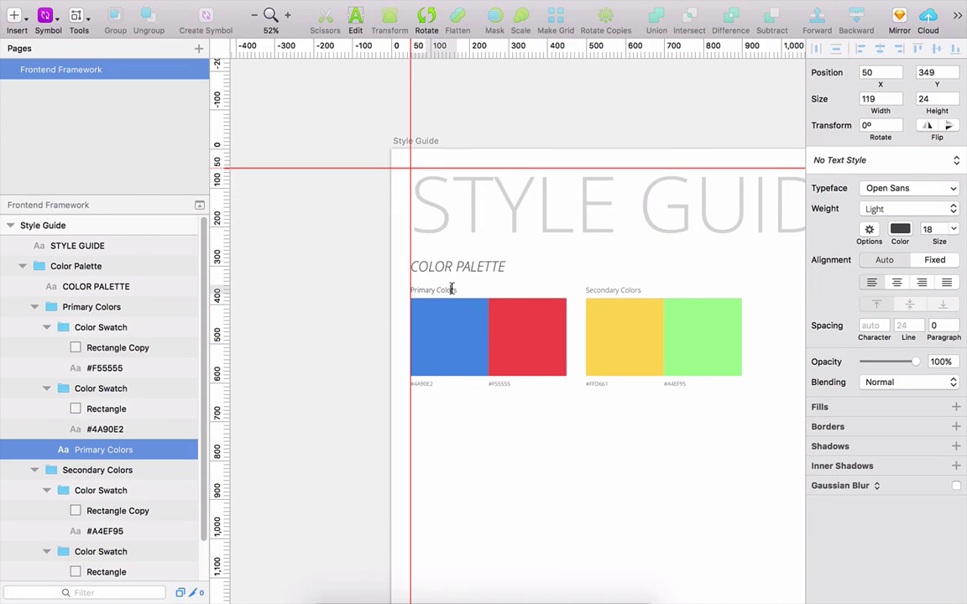
key(Escape)
scroll(431, 279, up, 5)
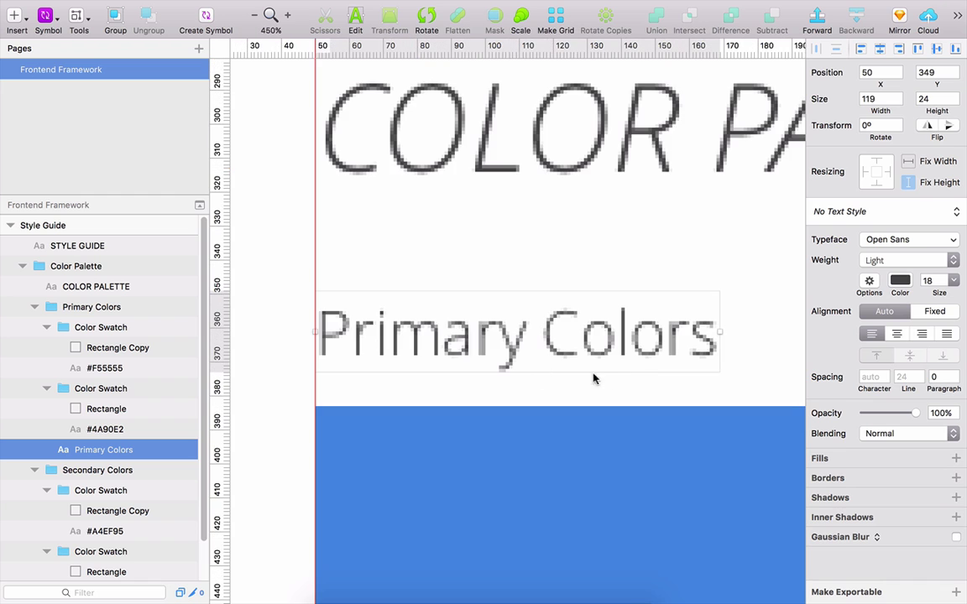
scroll(611, 380, left, 3)
scroll(656, 369, down, 3)
scroll(541, 340, right, 2)
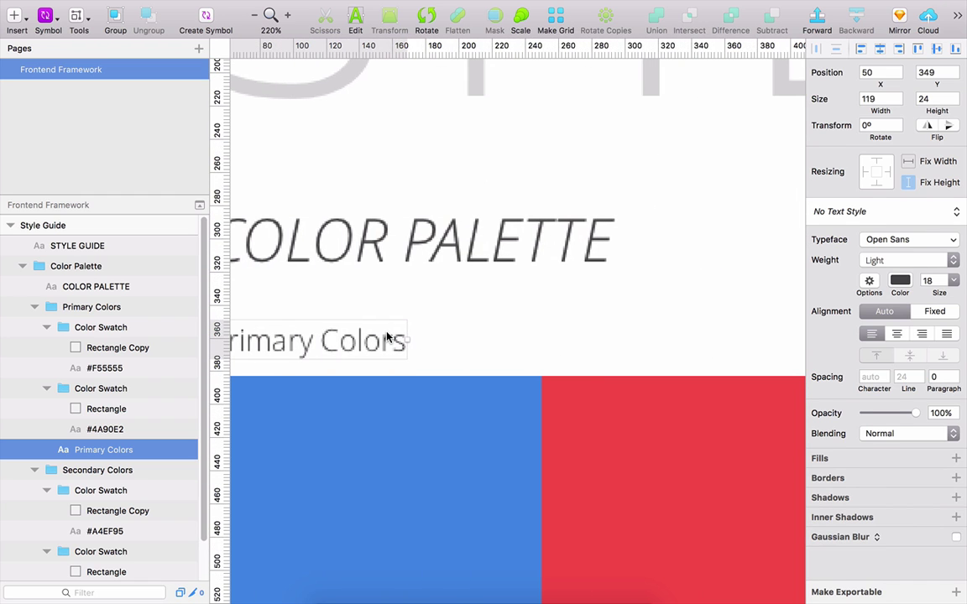
double_click(390, 339)
click(396, 335)
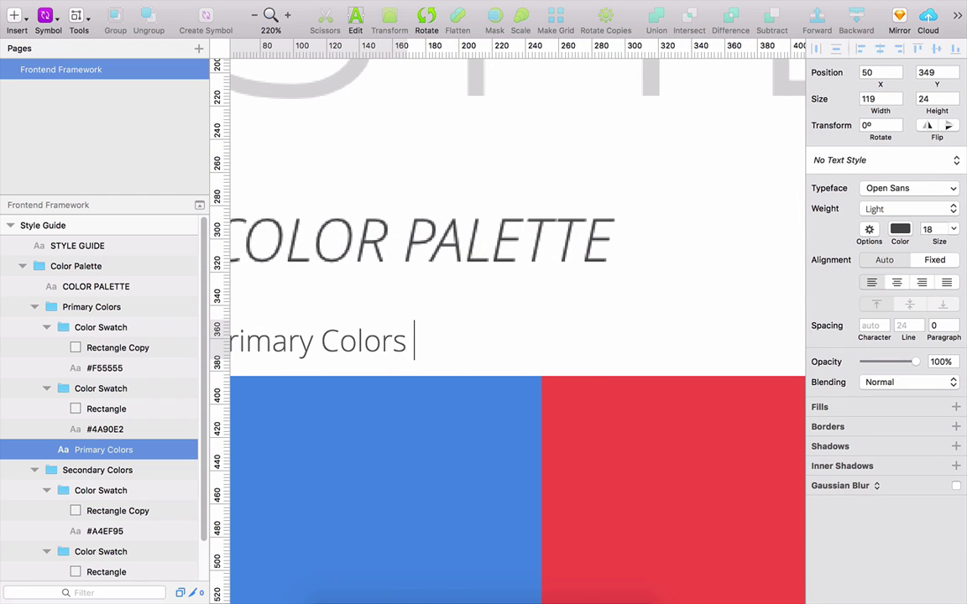
text((navi)
key(BackSpace)
key(BackSpace)
text(Navigation)
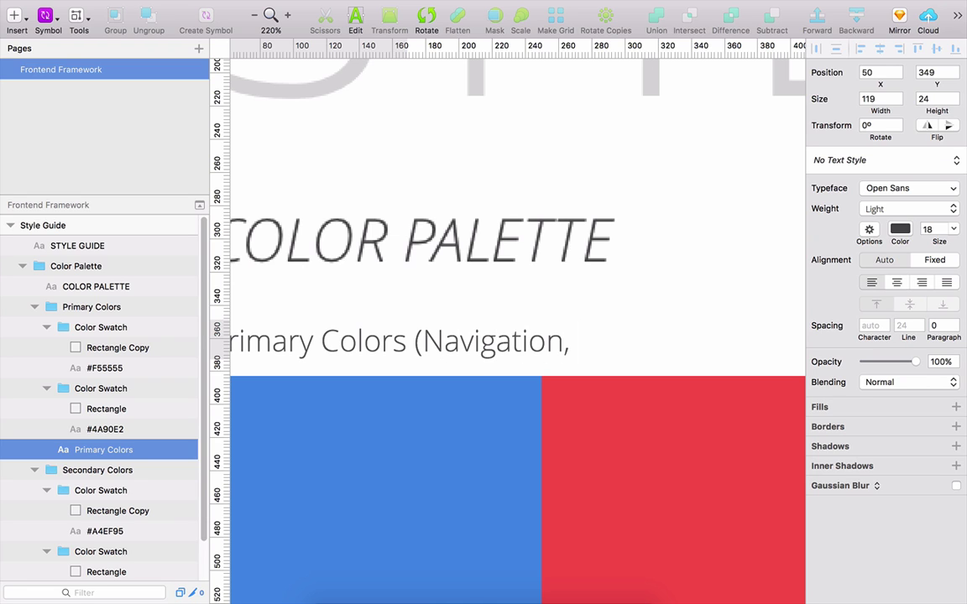
text(, Primary Elements)
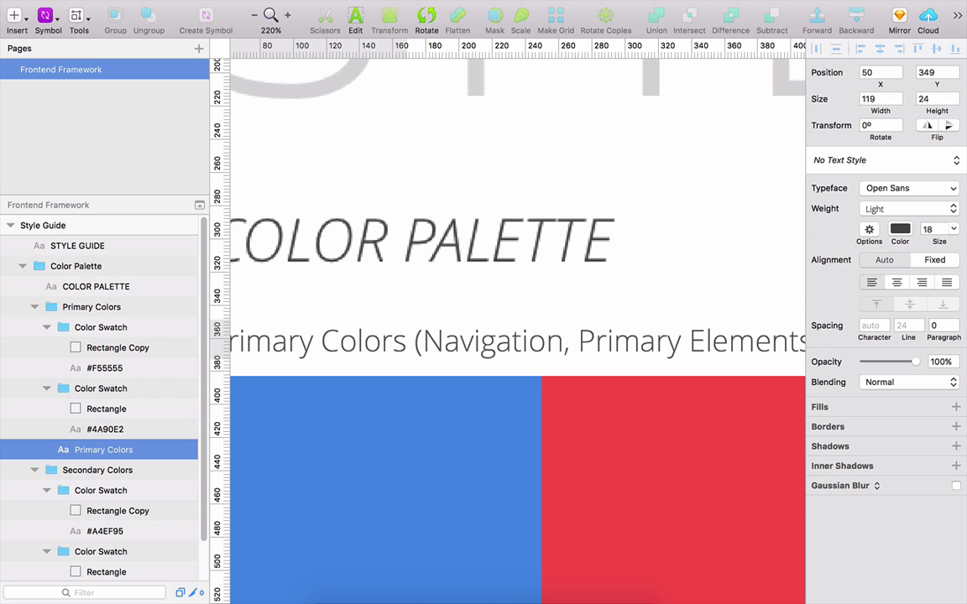
key(Escape)
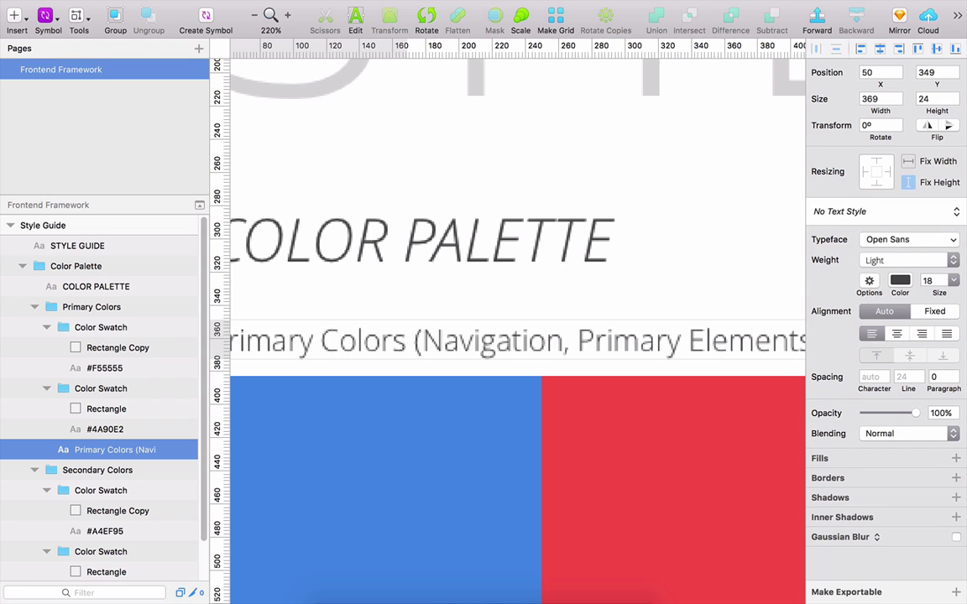
- Extend the heading above the yellow and green swatches to read Secondary Colors (Buttons, Links, & Active States)
scroll(670, 302, right, 10)
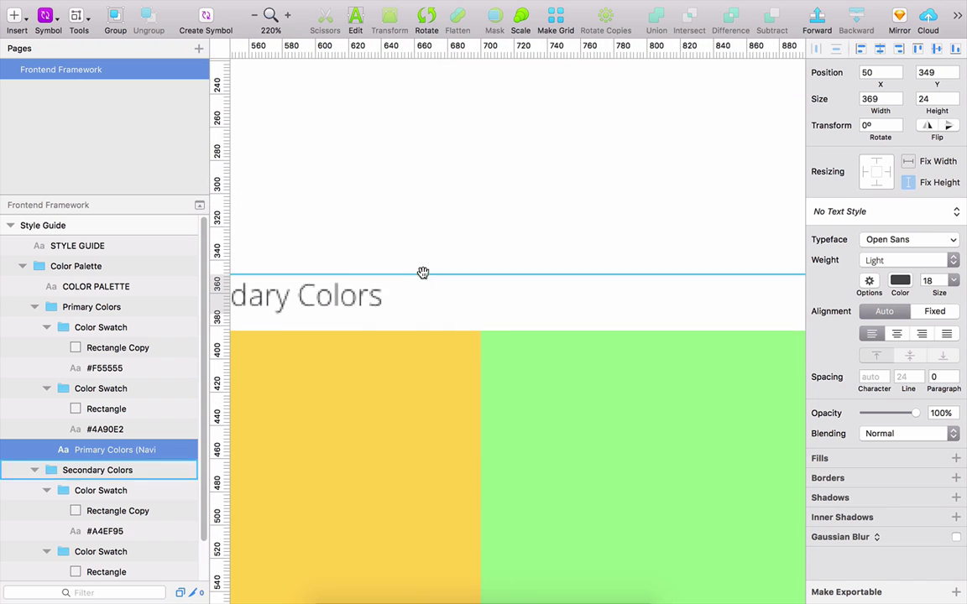
click(336, 296)
double_click(373, 297)
click(369, 297)
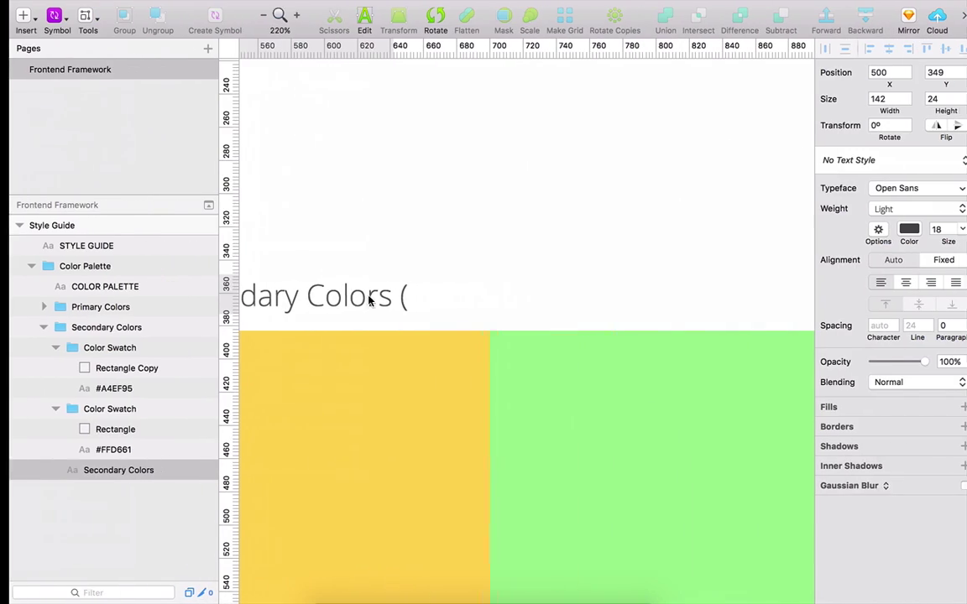
text(Button)
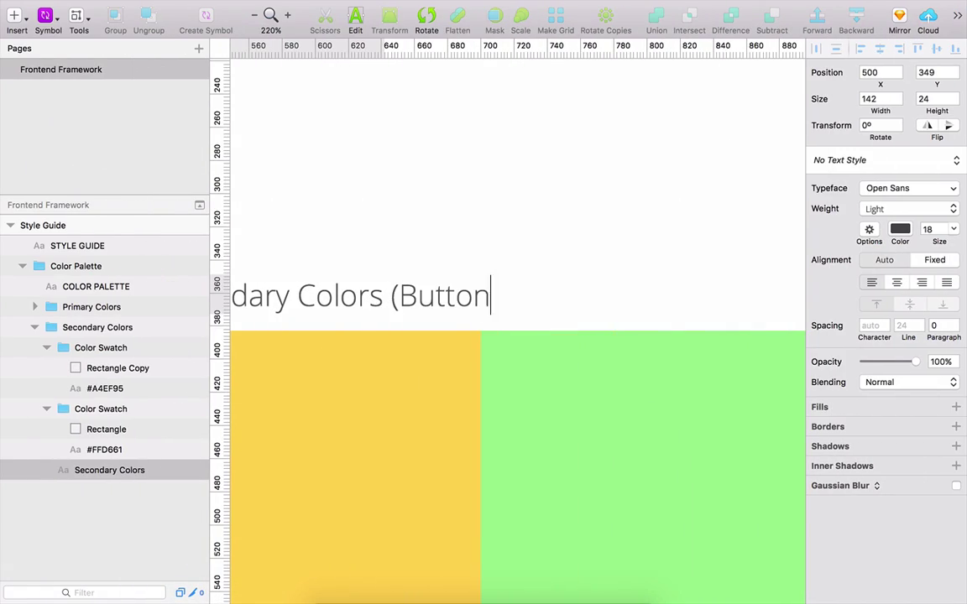
text(s, Links, )
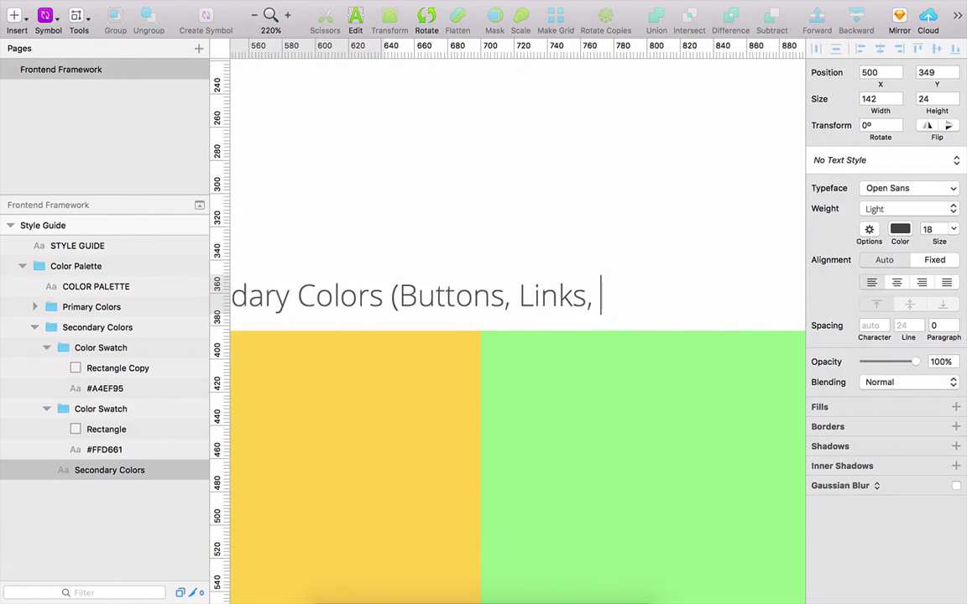
text(& Active States)
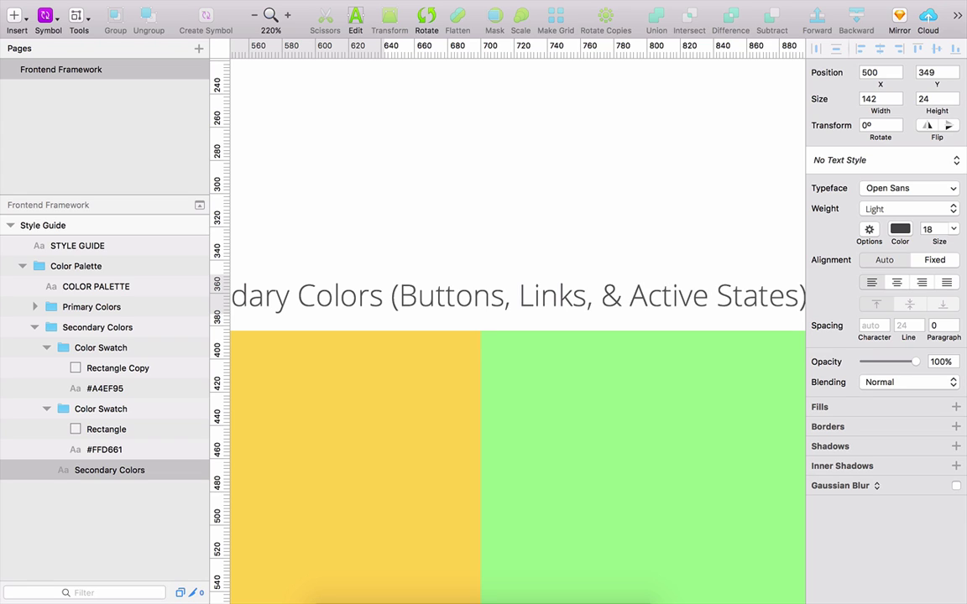
key(Escape)
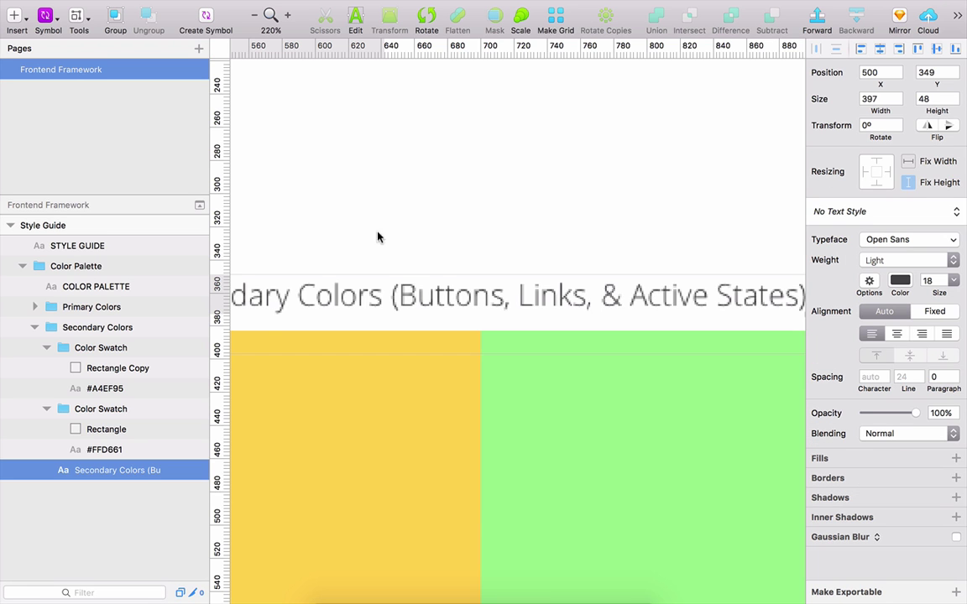
scroll(378, 237, left, 10)
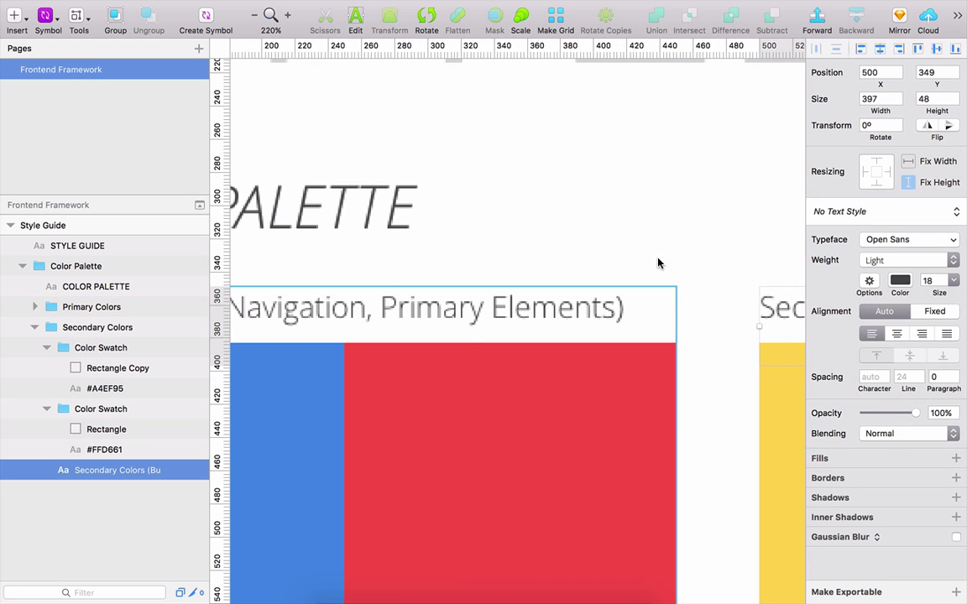
scroll(658, 264, right, 5)
scroll(496, 280, down, 3)
scroll(564, 321, down, 5)
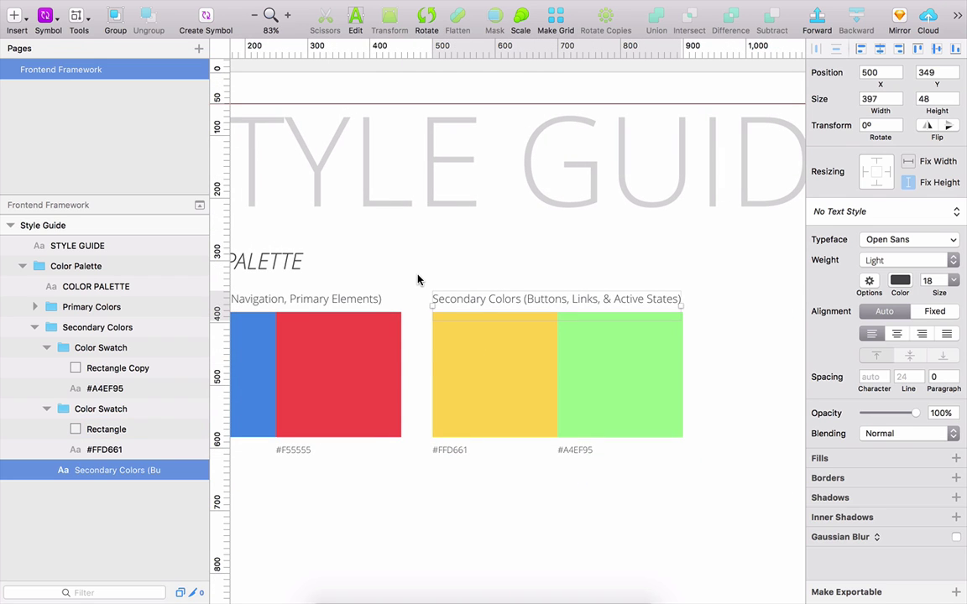
key(ctrl+Left)
key(ctrl+Right)
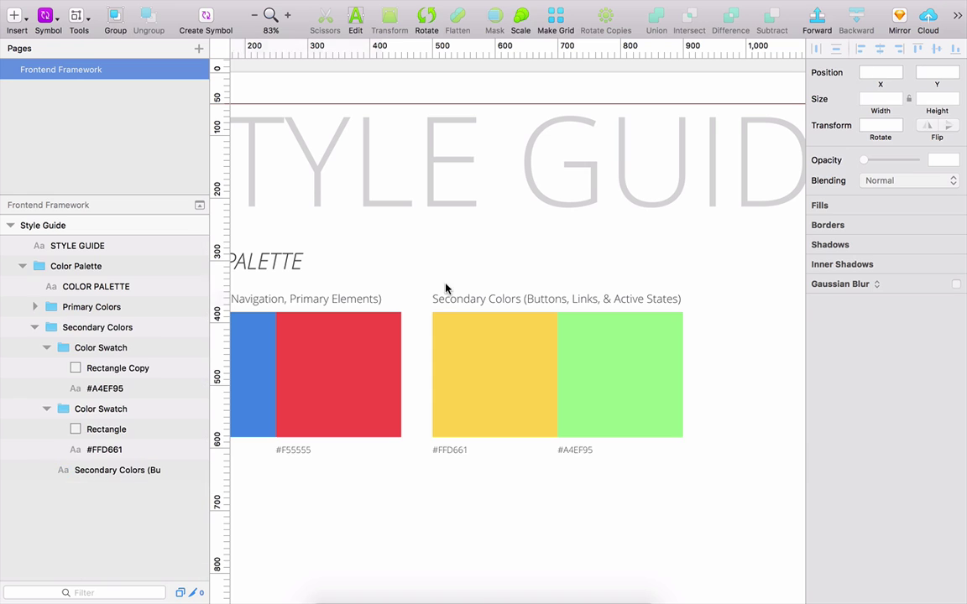
- Set both the primary and secondary color headings to the Light Italic weight
click(444, 300)
click(447, 301)
shift+click(363, 301)
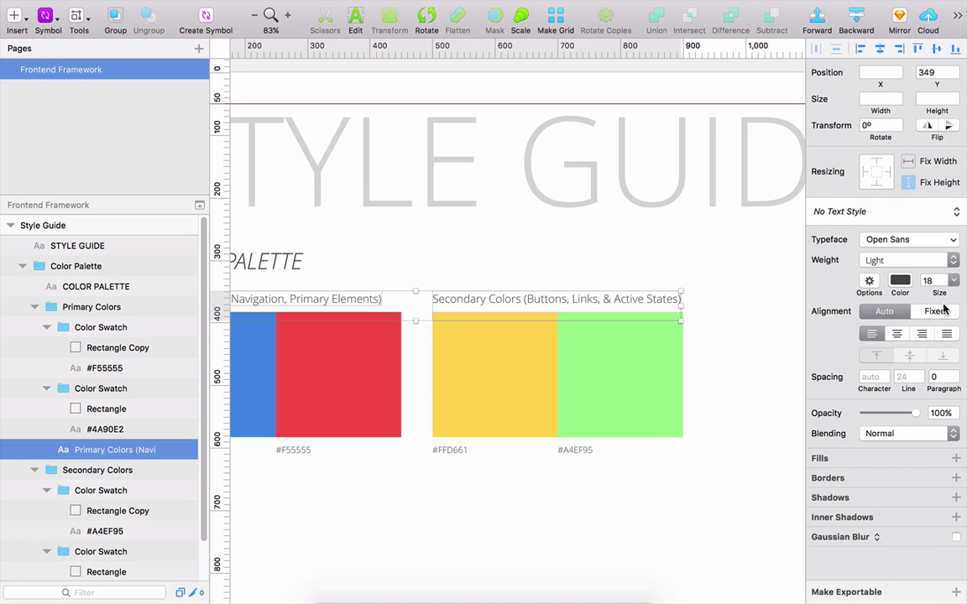
click(907, 261)
click(895, 276)
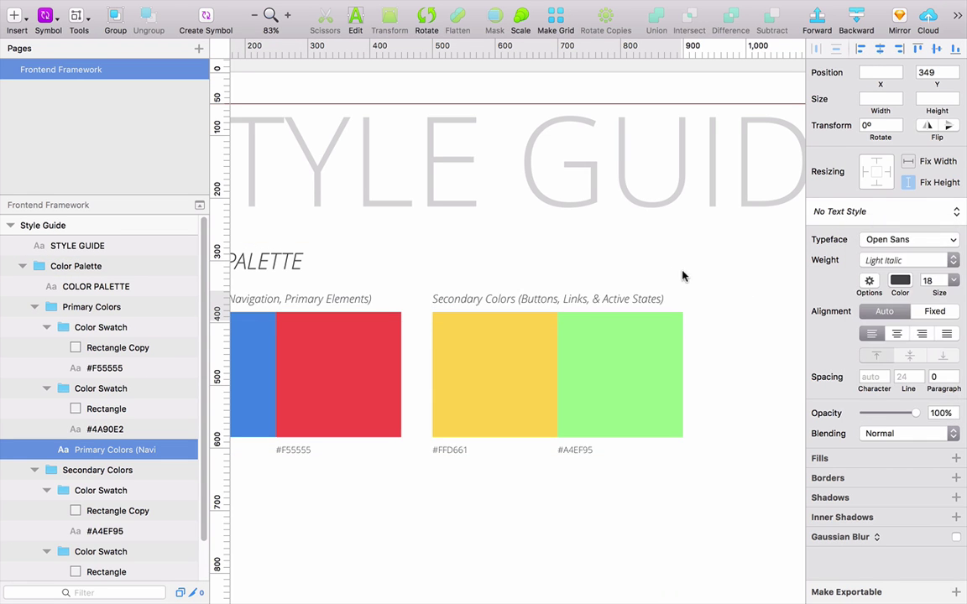
click(666, 288)
click(729, 395)
drag(730, 395, 598, 412)
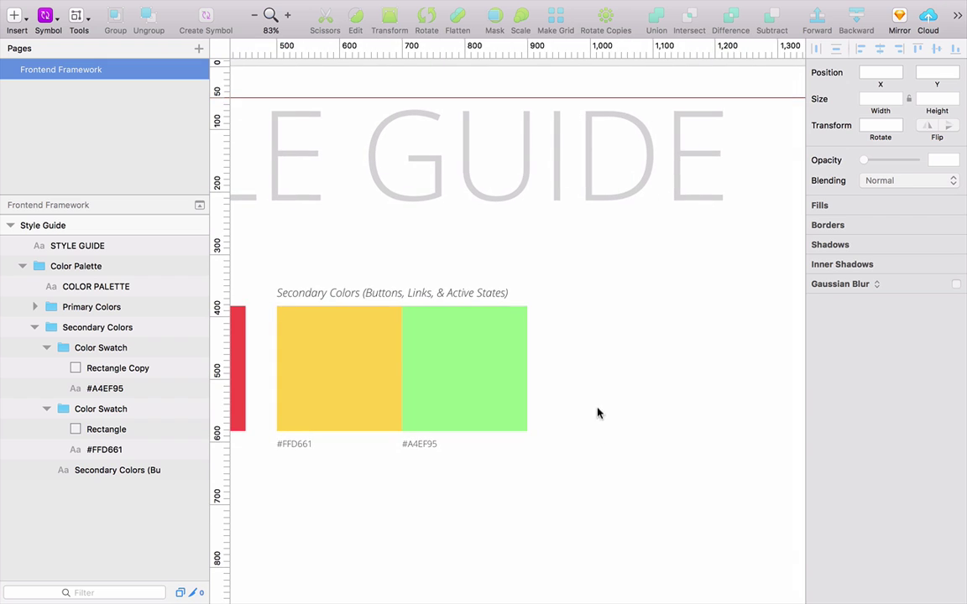
mouse_move(608, 479)
mouse_down()
mouse_move(453, 461)
mouse_move(610, 463)
mouse_up()
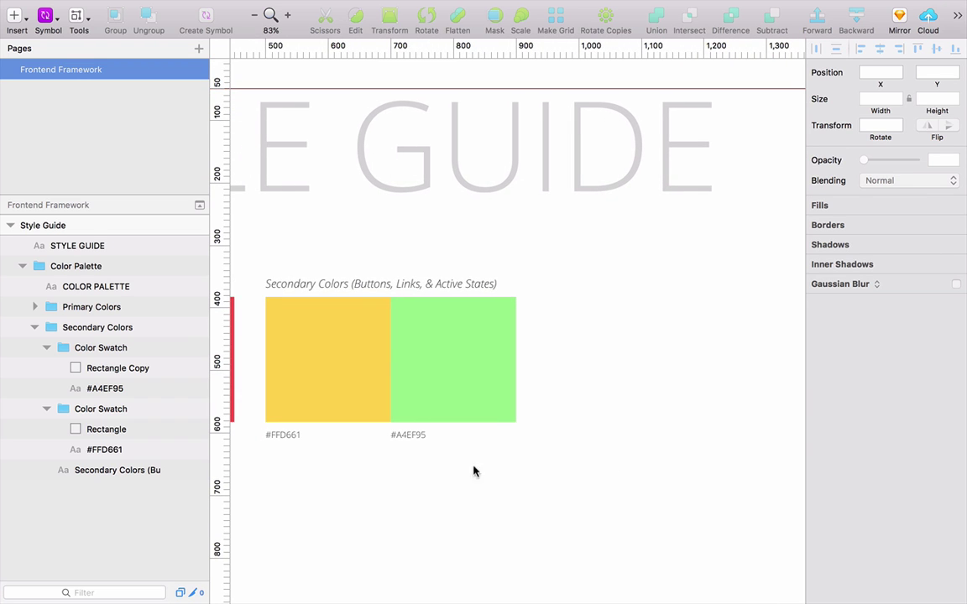
click(35, 327)
click(87, 325)
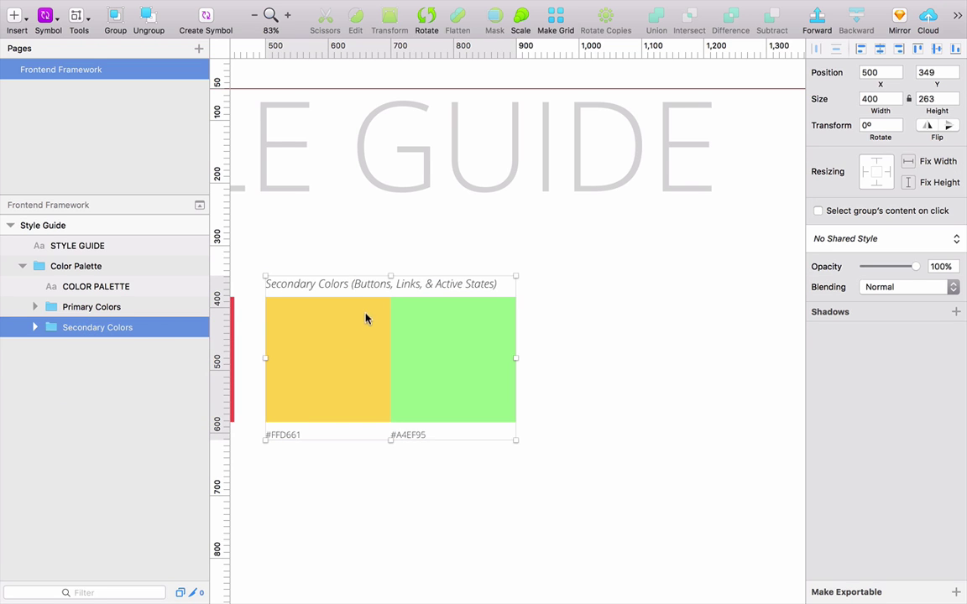
drag(345, 315, 624, 310)
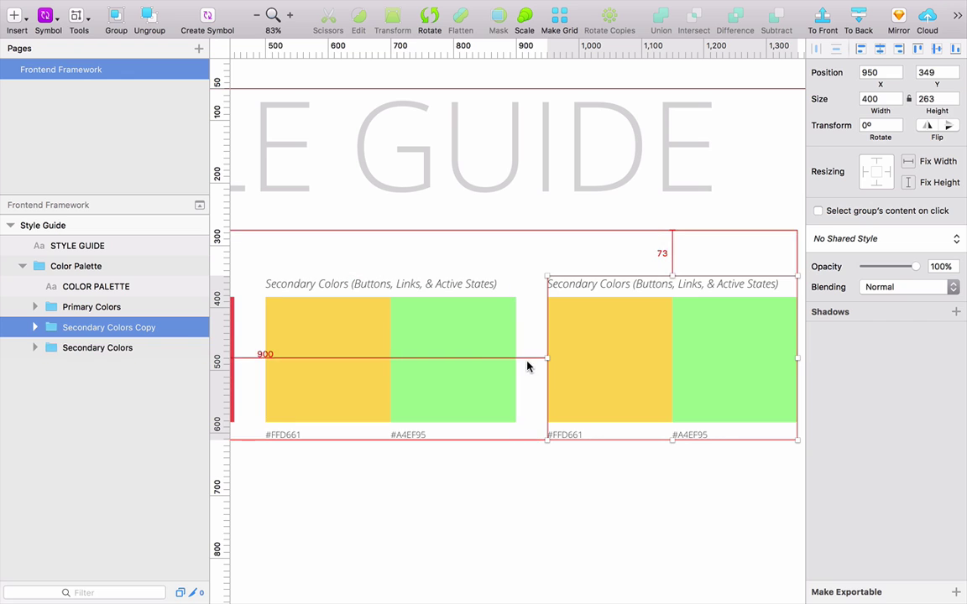
key(BackSpace)
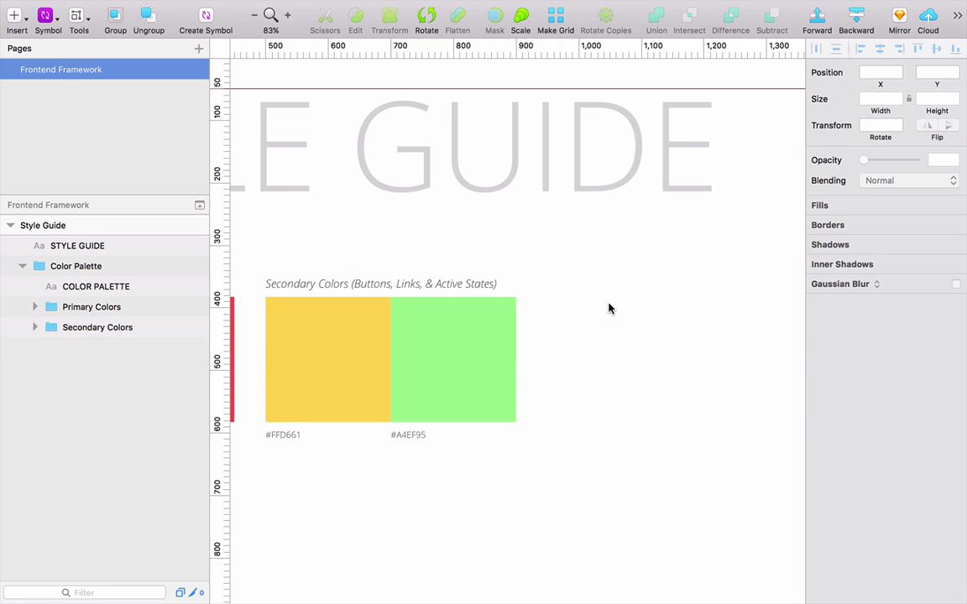
- Duplicate the whole Secondary Colors group horizontally to its right, placing the copy at X 950
click(377, 296)
double_click(369, 284)
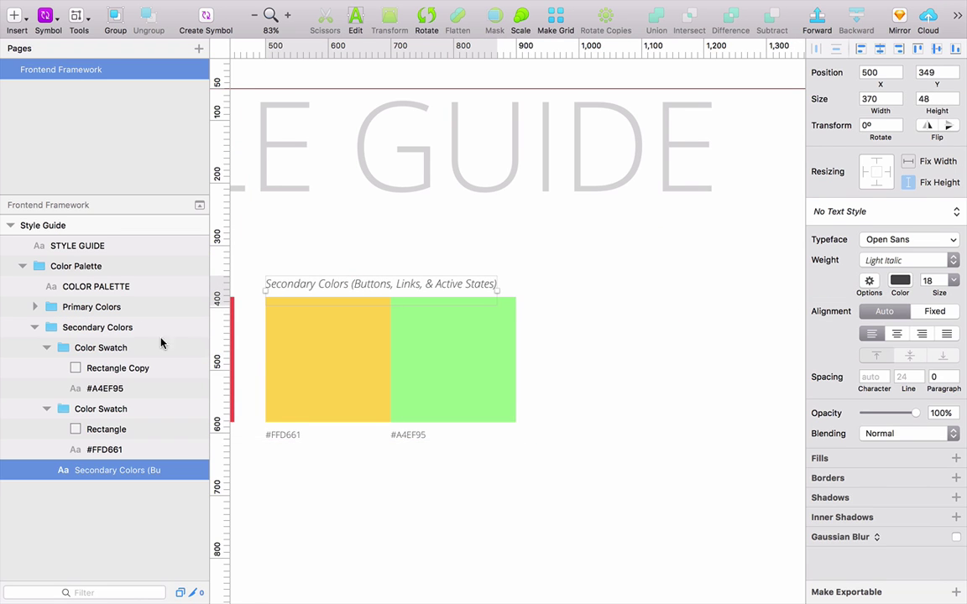
click(102, 408)
shift+click(88, 348)
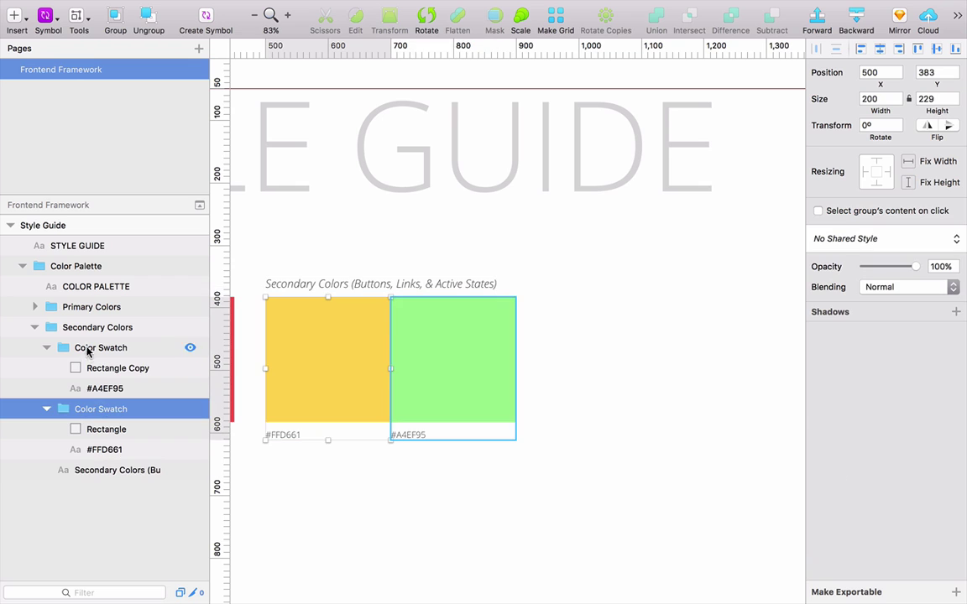
click(111, 328)
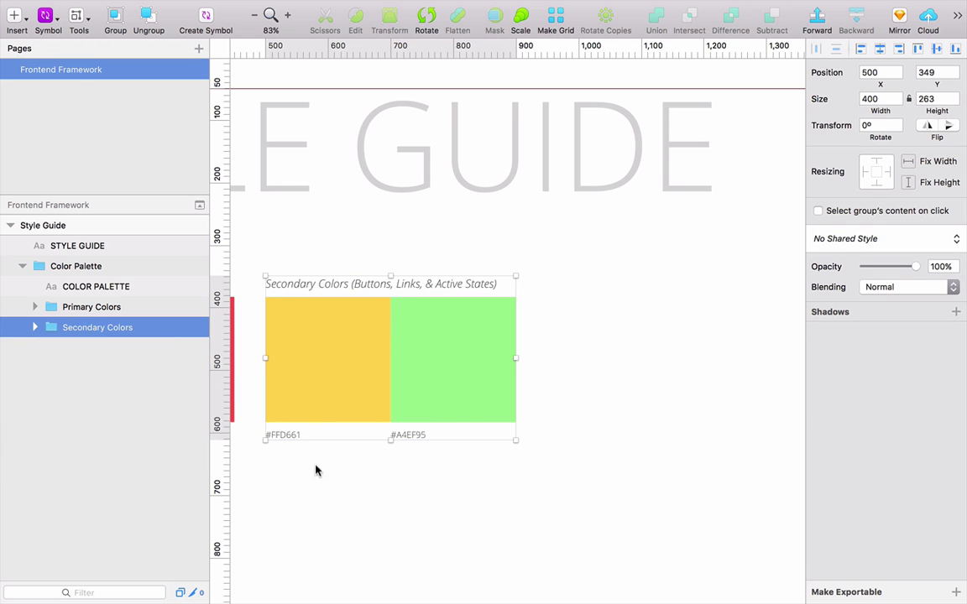
scroll(316, 470, left, 5)
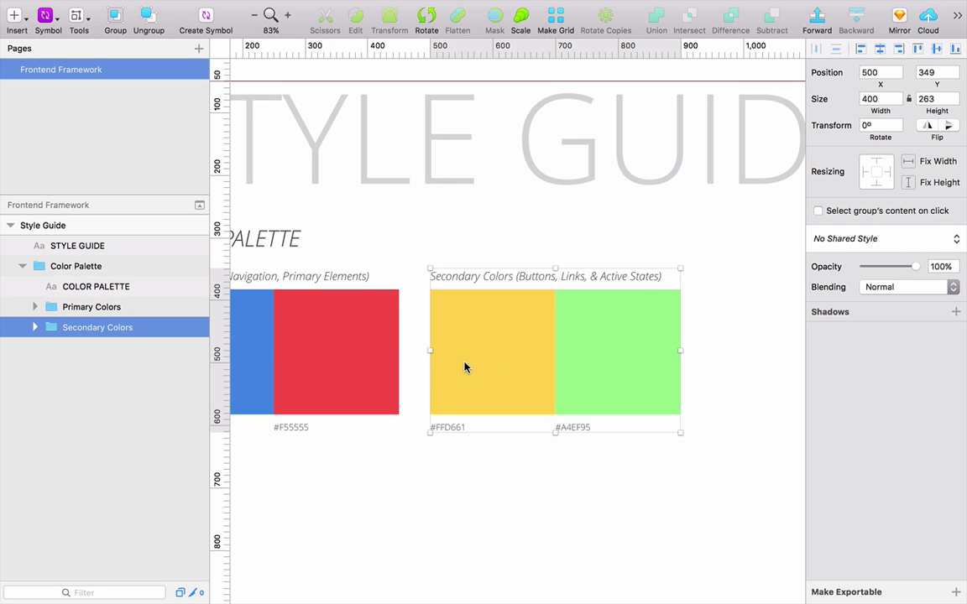
key(alt)
drag(536, 281, 782, 282)
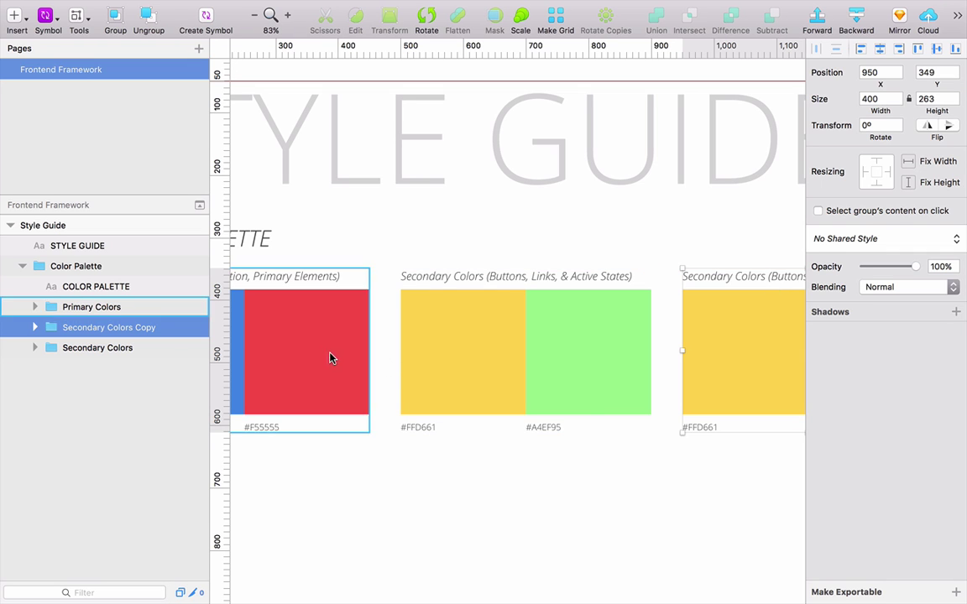
scroll(561, 503, right, 5)
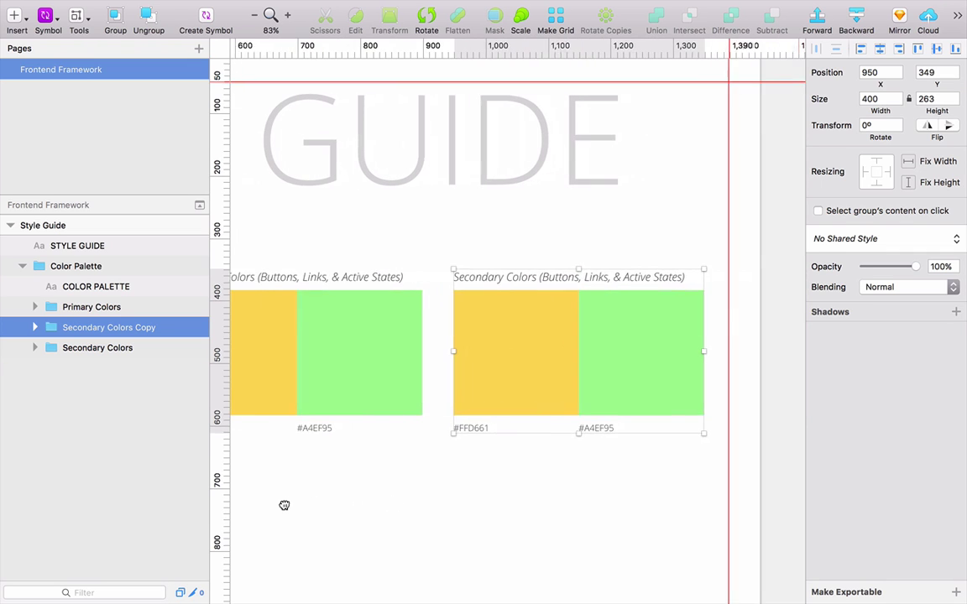
- Scale both swatch rectangles in the copied group down to 122 × 122, side by side beneath the heading
double_click(512, 358)
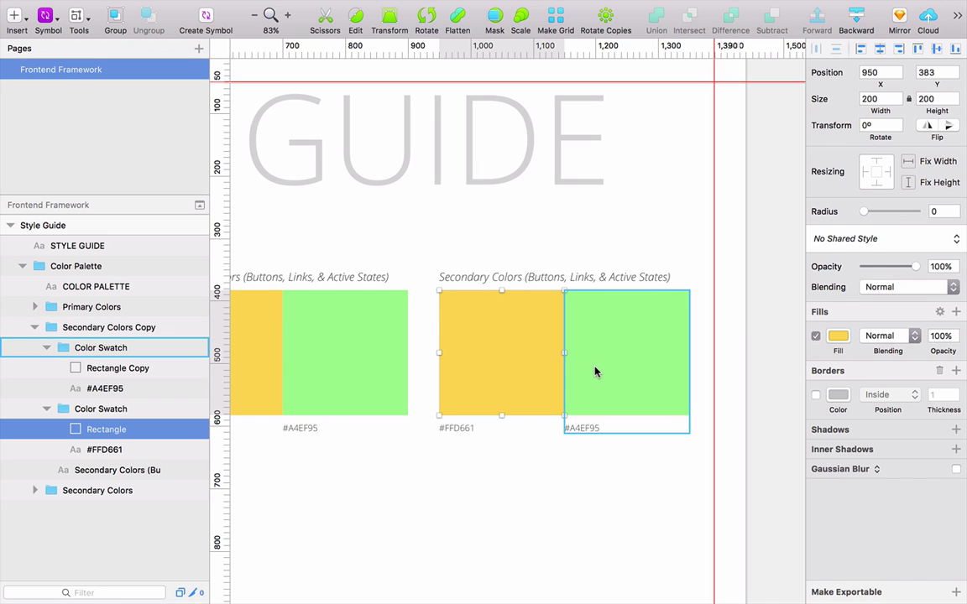
click(490, 492)
click(479, 385)
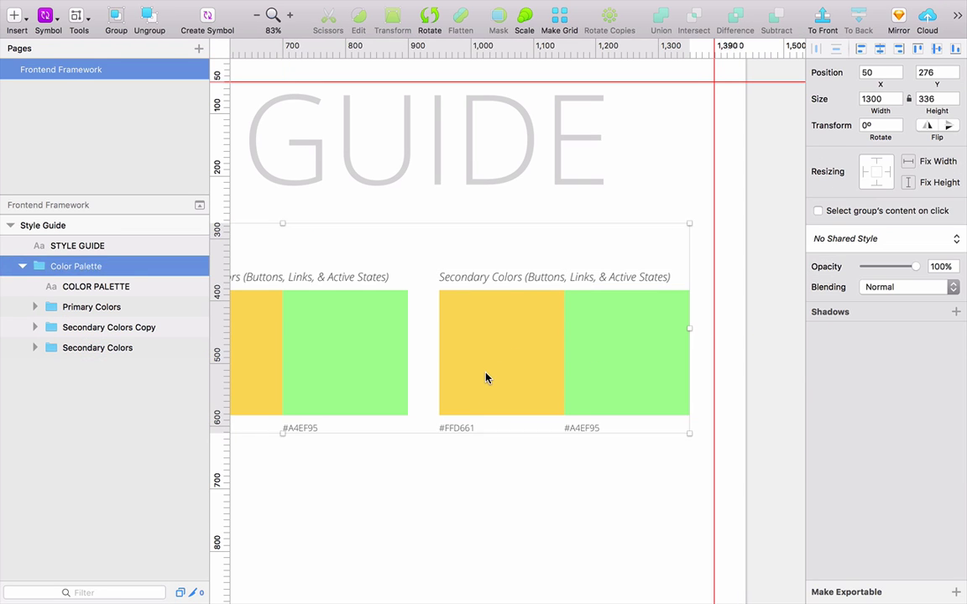
double_click(485, 378)
shift+click(647, 390)
drag(690, 415, 641, 359)
- Duplicate the small green swatch to form a third one directly beside it at X 1193
click(604, 371)
click(569, 357)
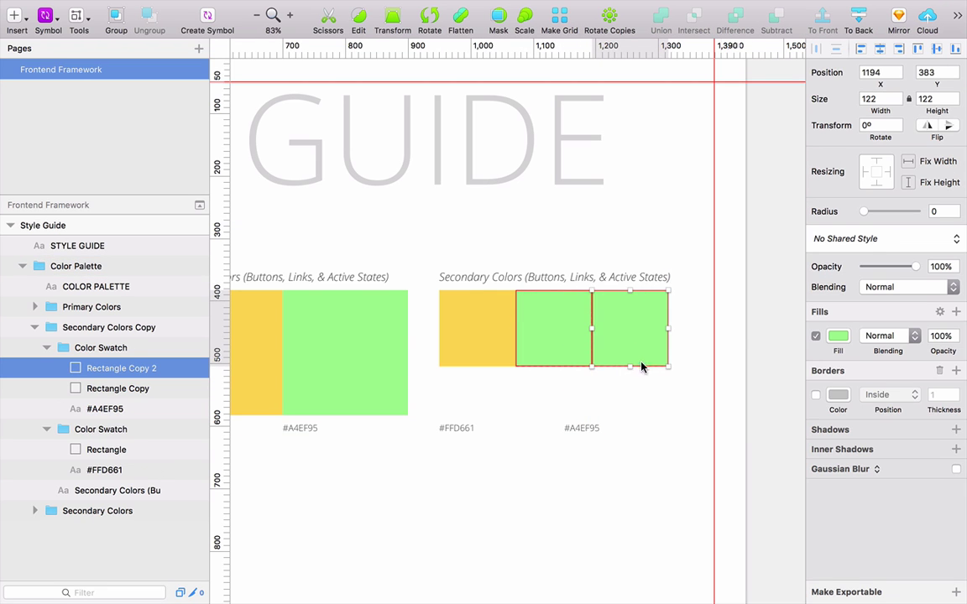
click(649, 390)
click(630, 345)
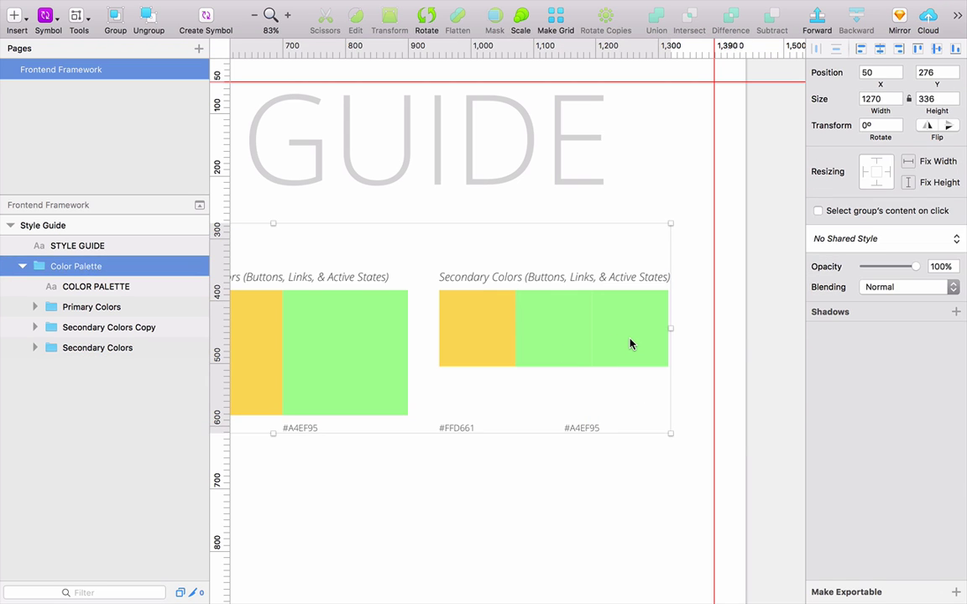
super+click(630, 344)
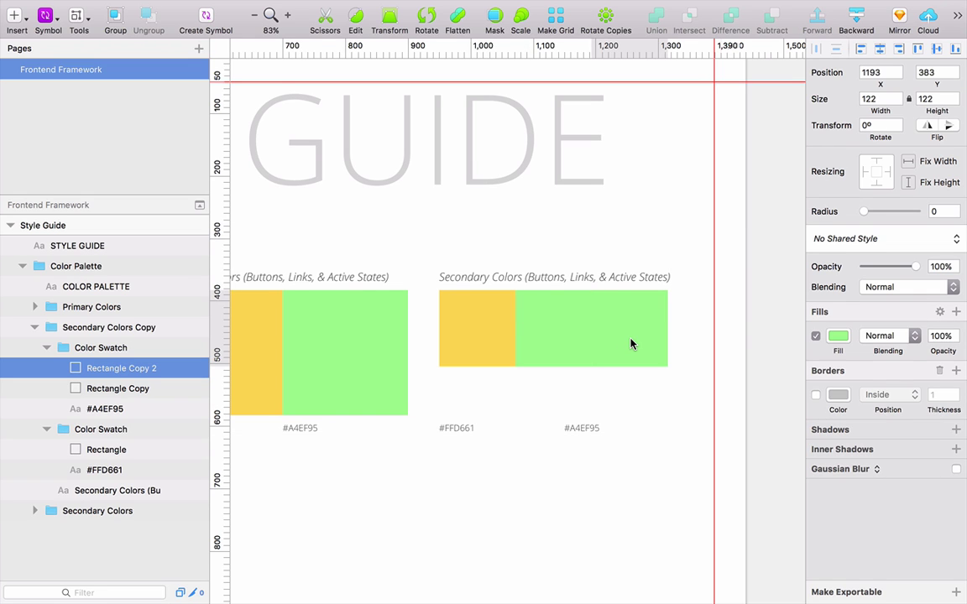
- Fill the middle swatch of the copied group with the document's mid gray, 9B9B9B
click(615, 385)
super+click(561, 353)
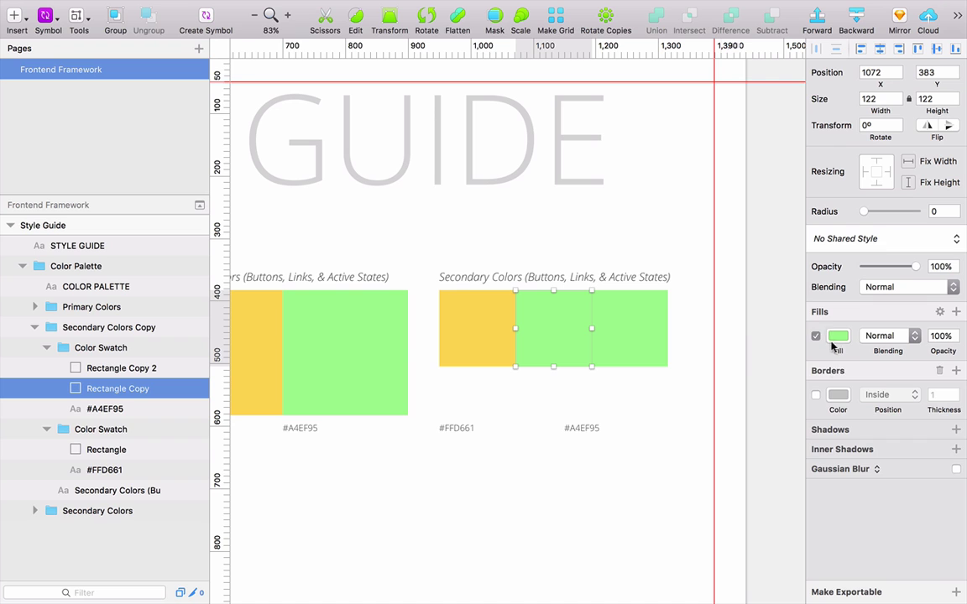
click(837, 335)
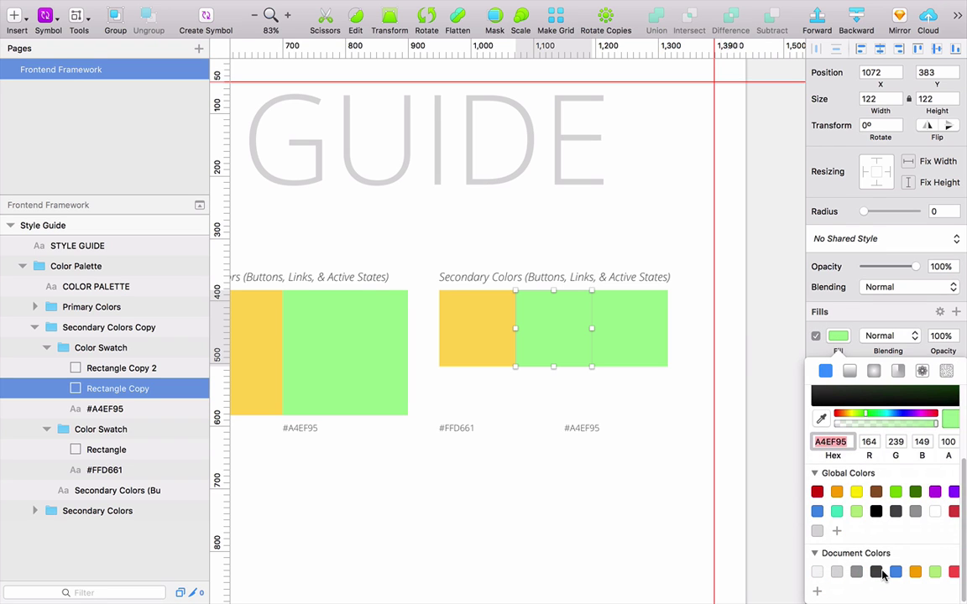
click(856, 571)
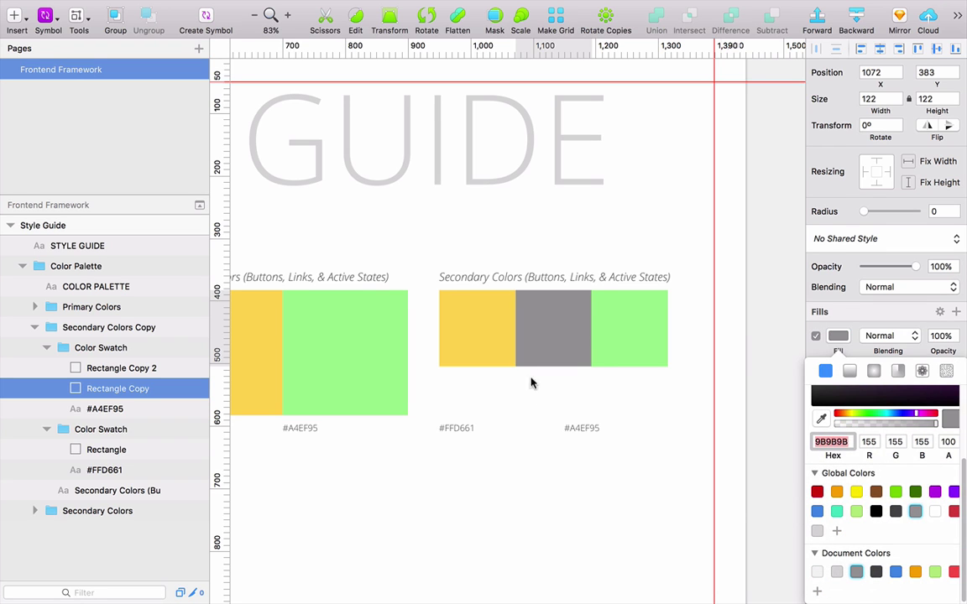
- Fill the yellow first swatch of the copied group with the document's dark gray, 4A4A4A
click(487, 319)
click(487, 319)
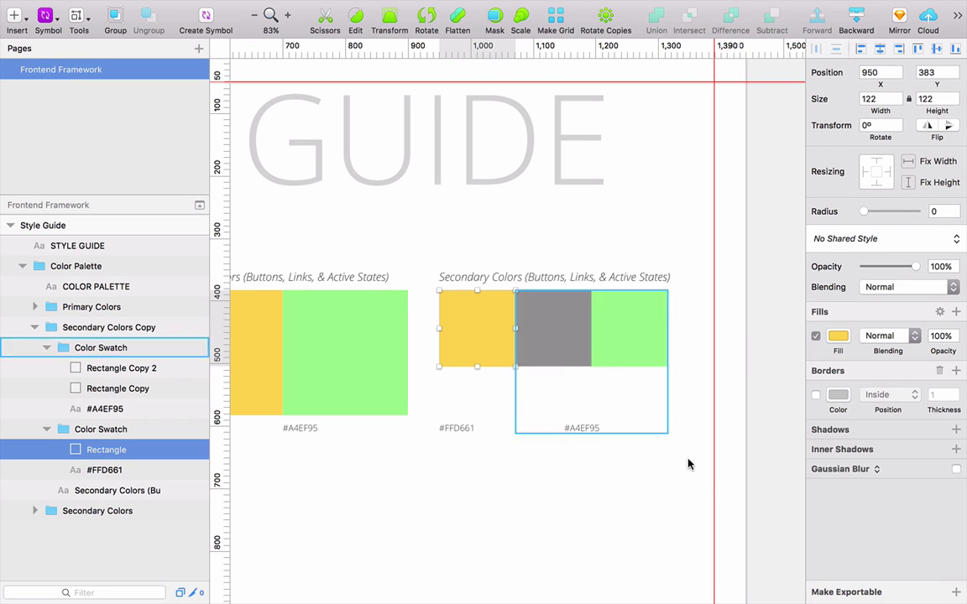
click(836, 336)
scroll(881, 504, down, 3)
click(875, 571)
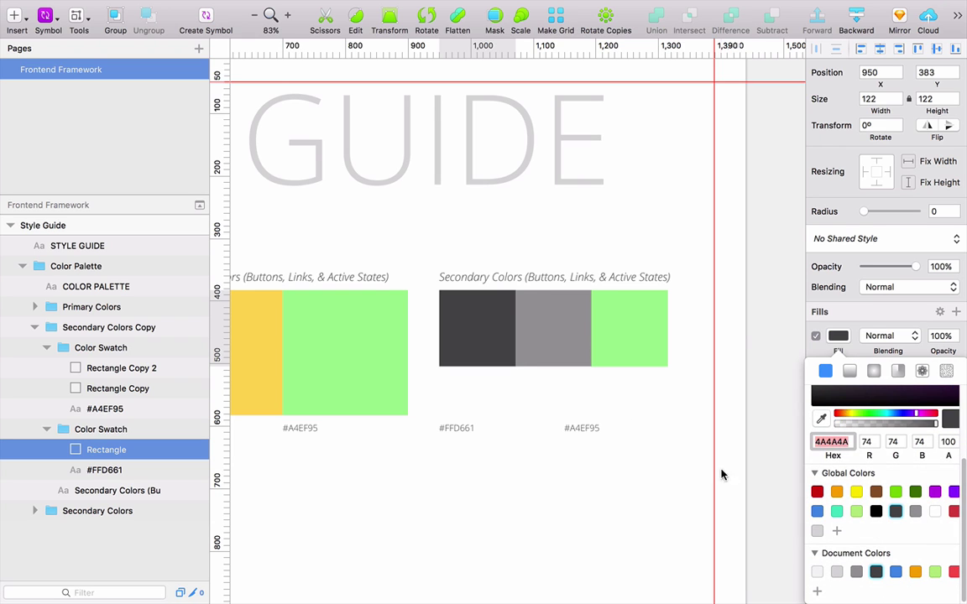
- Fill the remaining small green swatch with the light gray from the document colors
click(628, 347)
scroll(873, 574, down, 3)
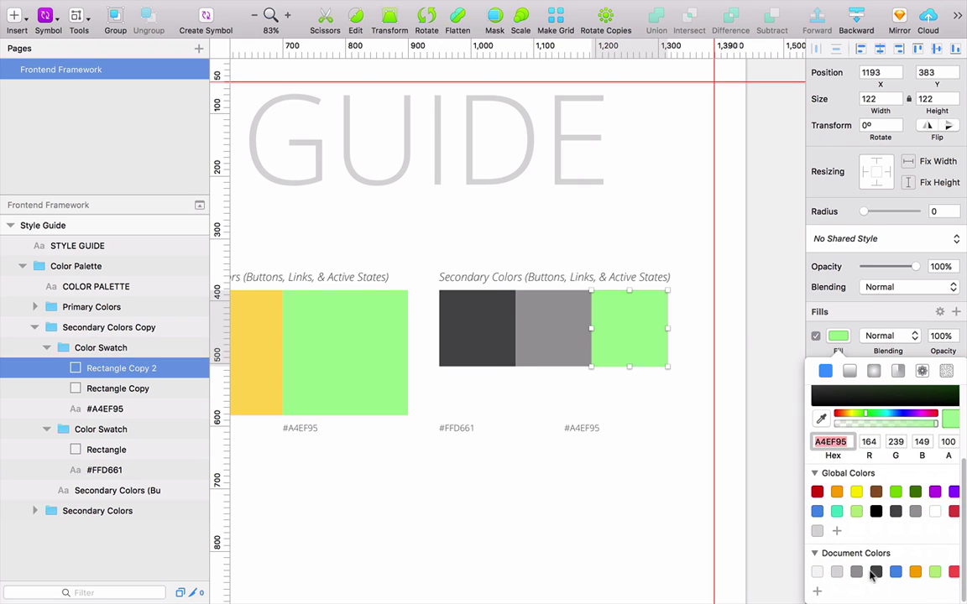
click(836, 574)
click(587, 464)
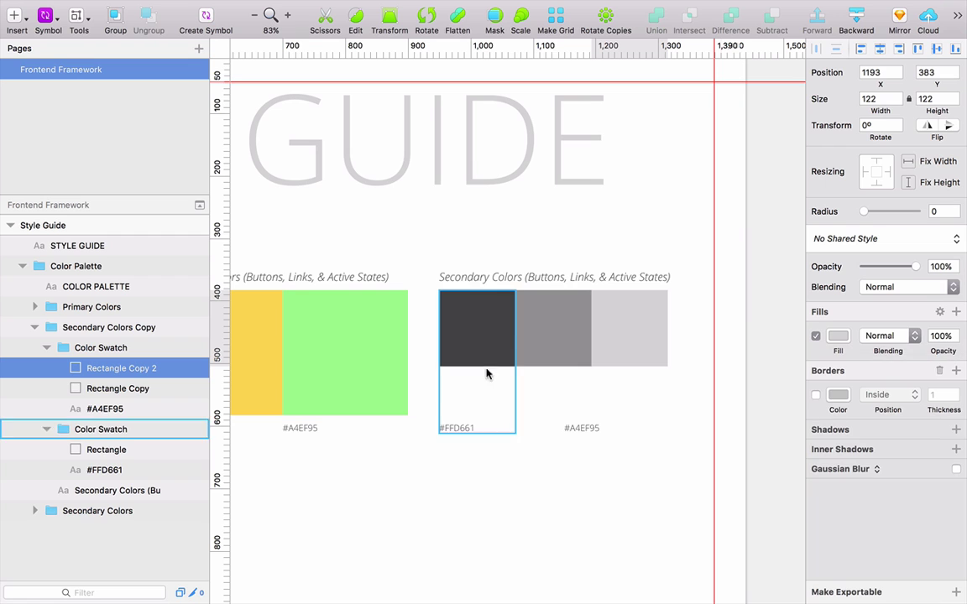
- Move the #FFD661 label of the copied group up to sit just beneath the dark gray swatch
click(448, 420)
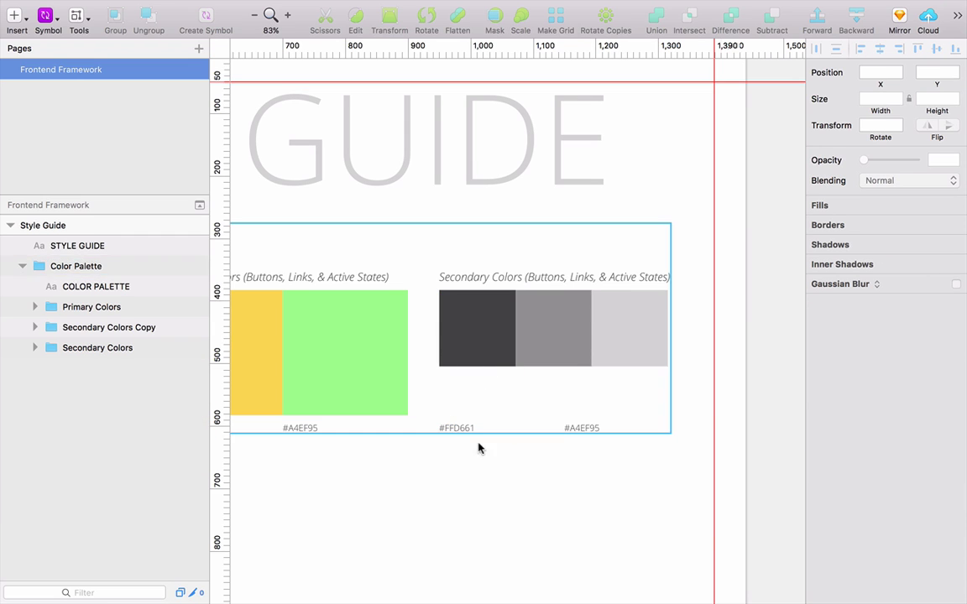
click(450, 425)
drag(453, 427, 455, 383)
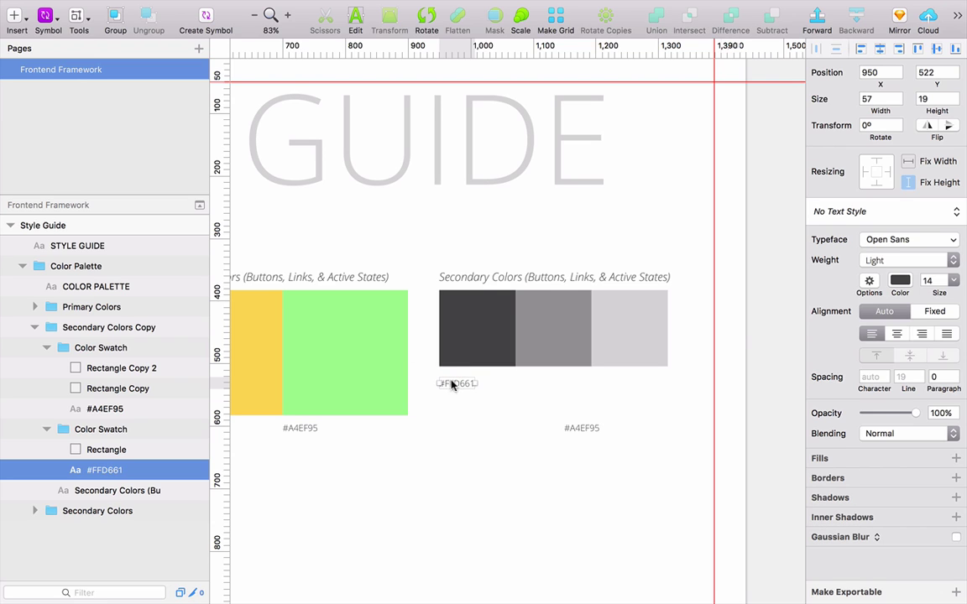
key(shift+Up)
- Move the light gray rectangle out of its Color Swatch group, directly into the Secondary Colors Copy group
click(579, 429)
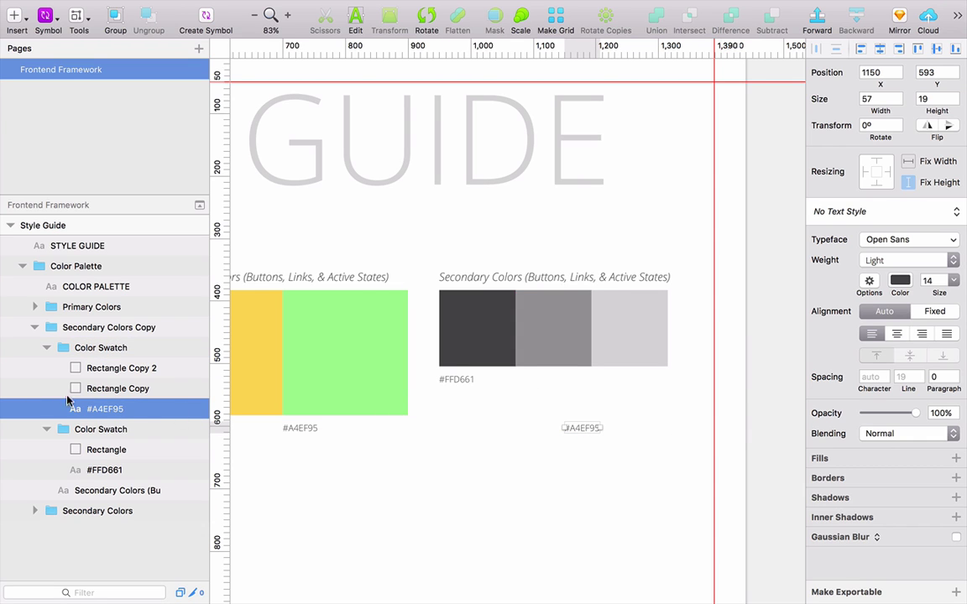
click(118, 389)
drag(116, 368, 94, 336)
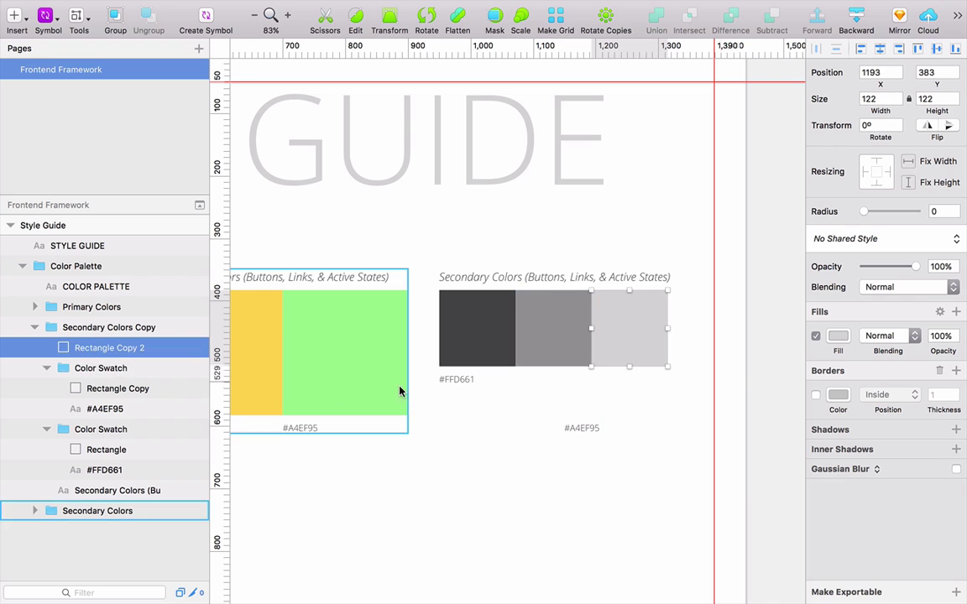
- Move the #A4EF95 label of the copied group beneath the mid gray swatch, level with its neighboring label at Y 515
click(581, 429)
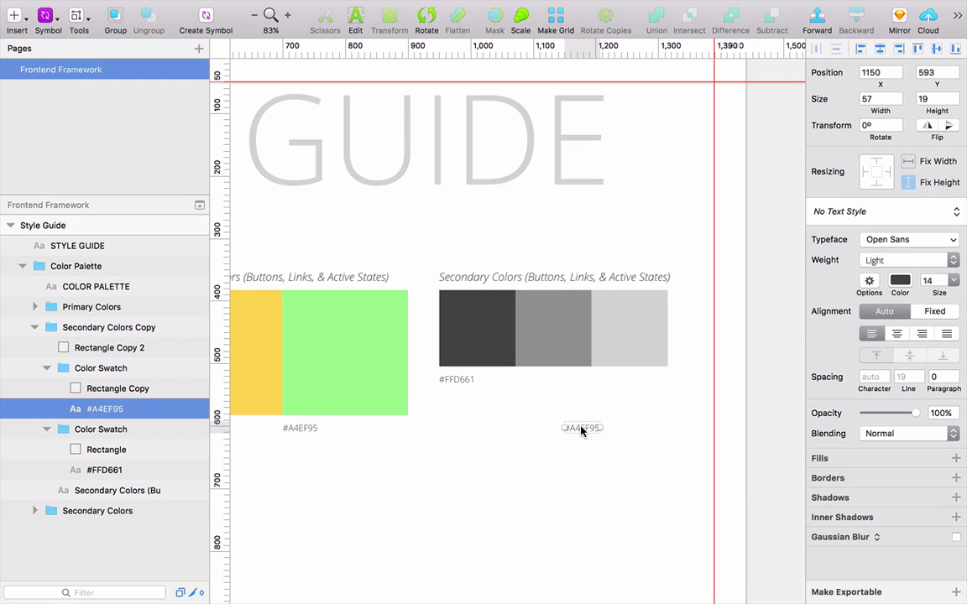
drag(582, 429, 531, 384)
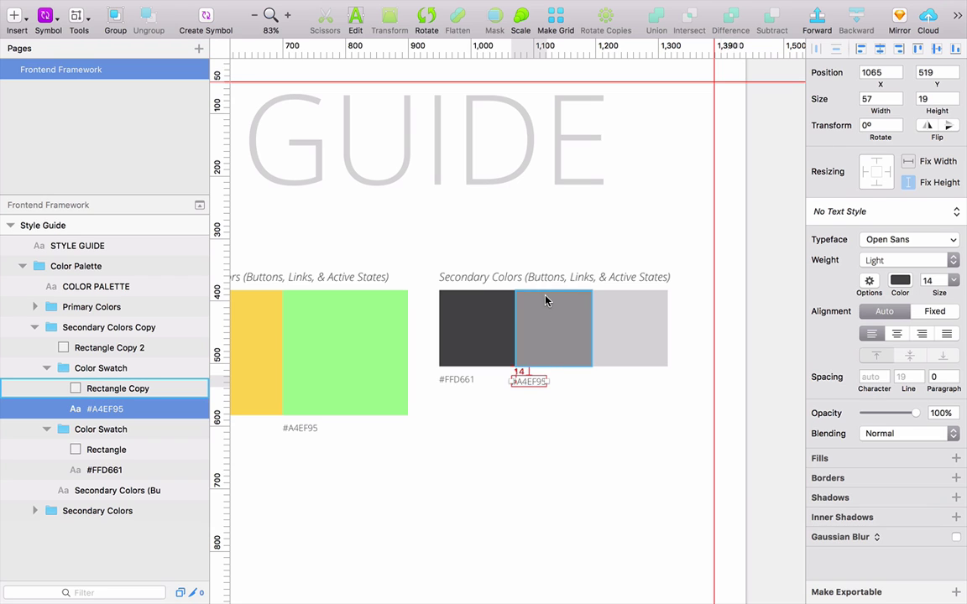
key(Up)
key(Up)
key(Up)
key(Up)
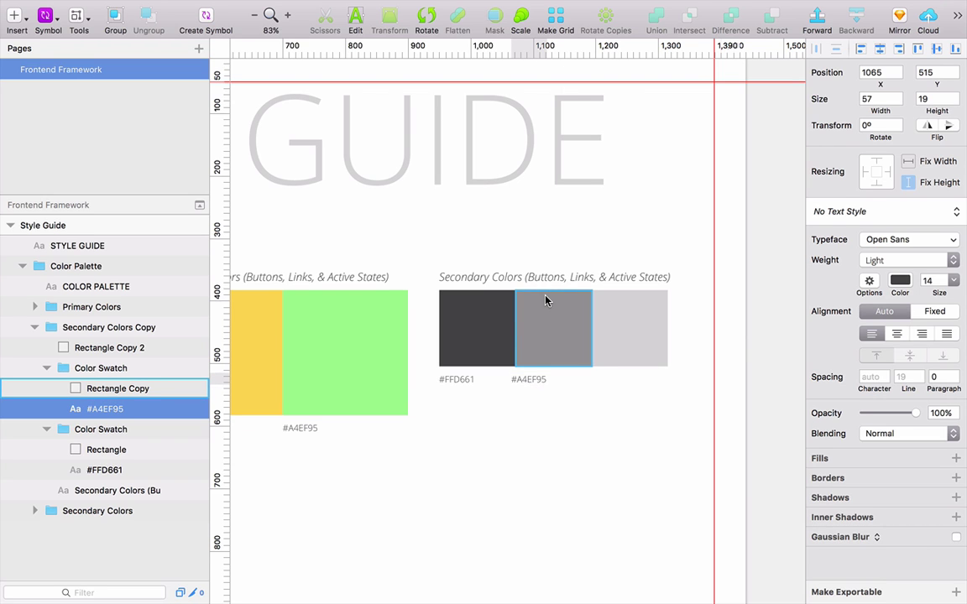
- Left-align the #A4EF95 label with the mid gray swatch and shift both to X 1072, flush against the dark gray swatch
key(super+2)
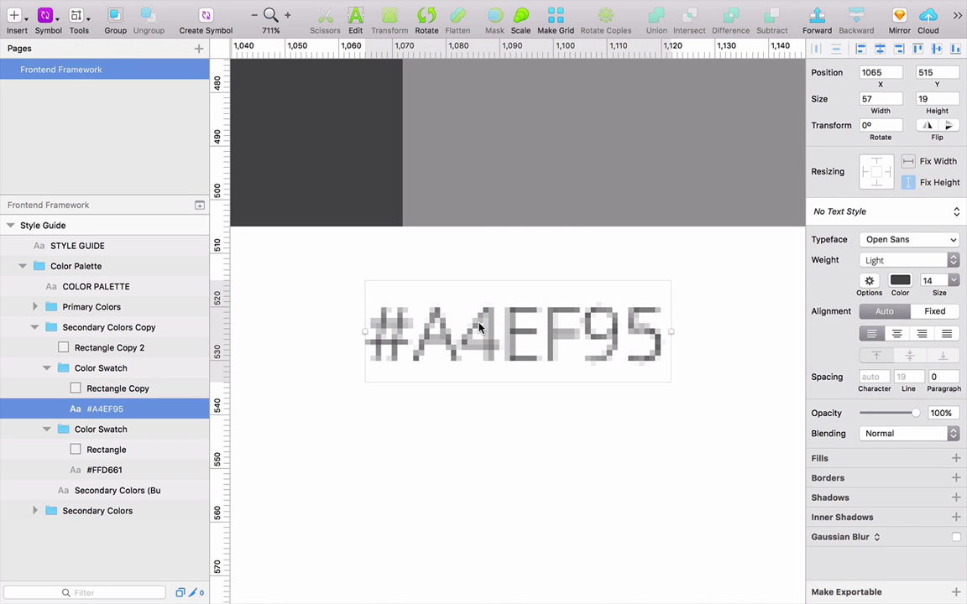
shift+click(496, 209)
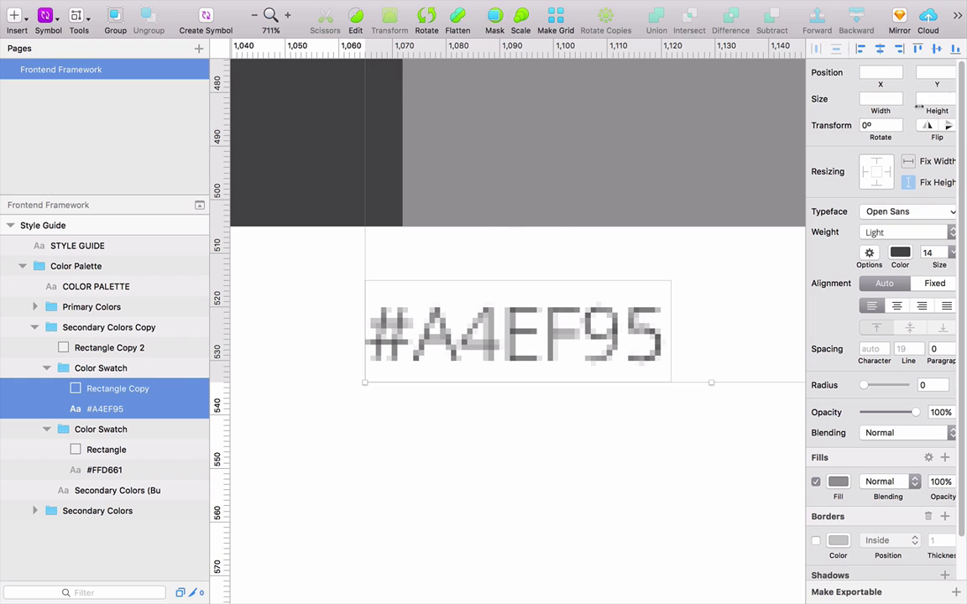
click(860, 48)
key(Right)
key(Right)
key(Right)
key(Right)
key(Right)
key(Right)
key(Right)
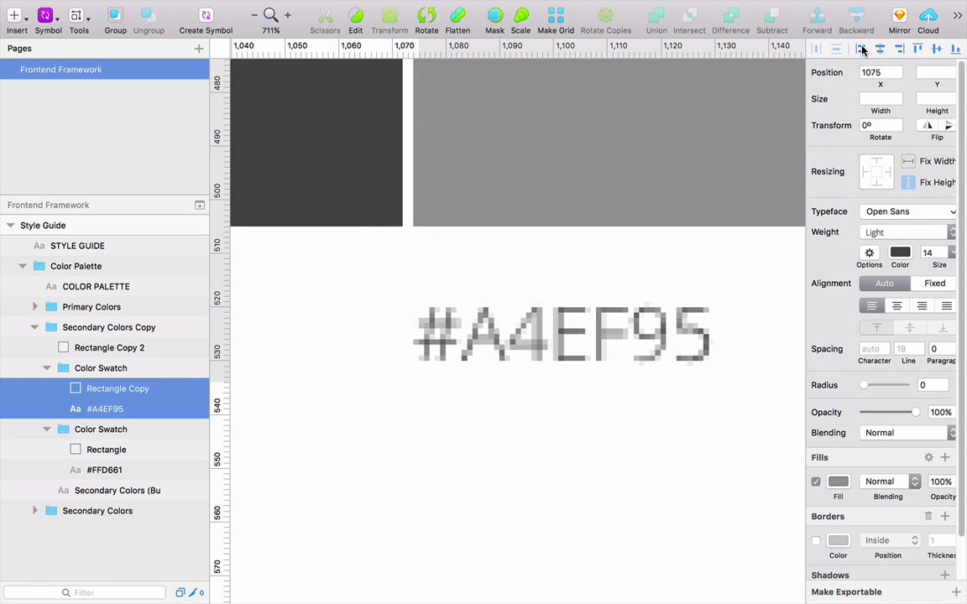
click(567, 457)
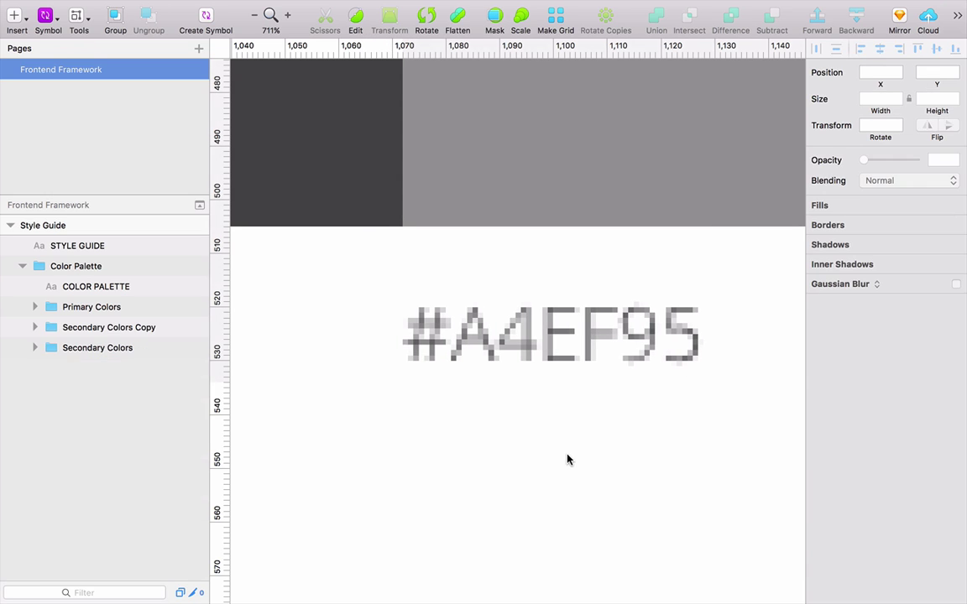
scroll(567, 457, down, 2)
scroll(567, 458, down, 6)
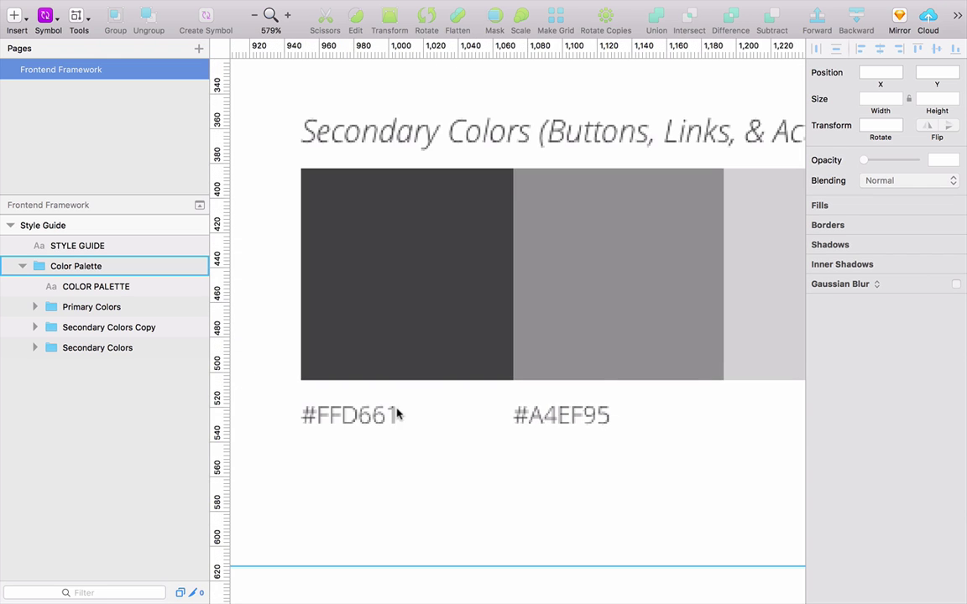
click(362, 424)
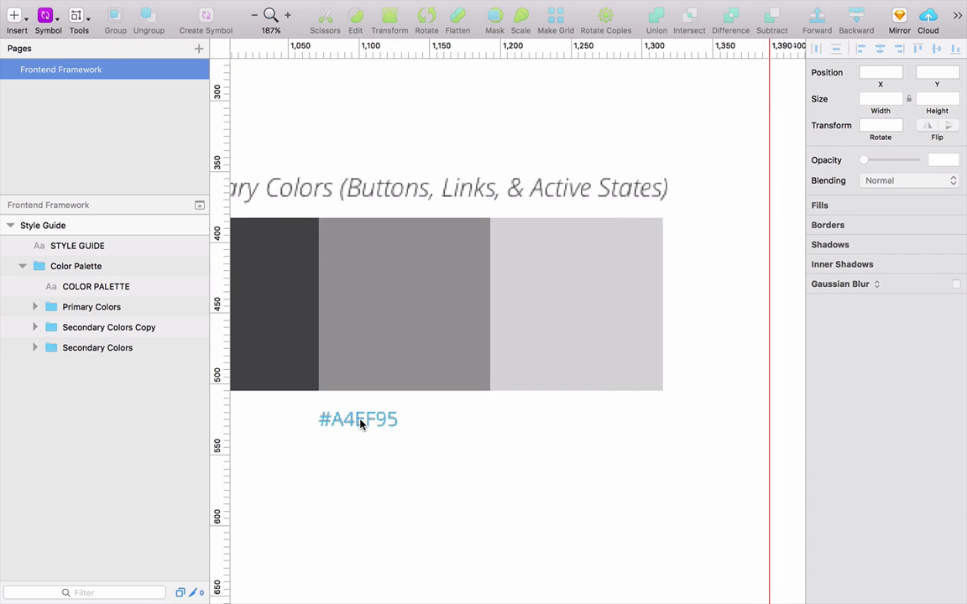
click(362, 421)
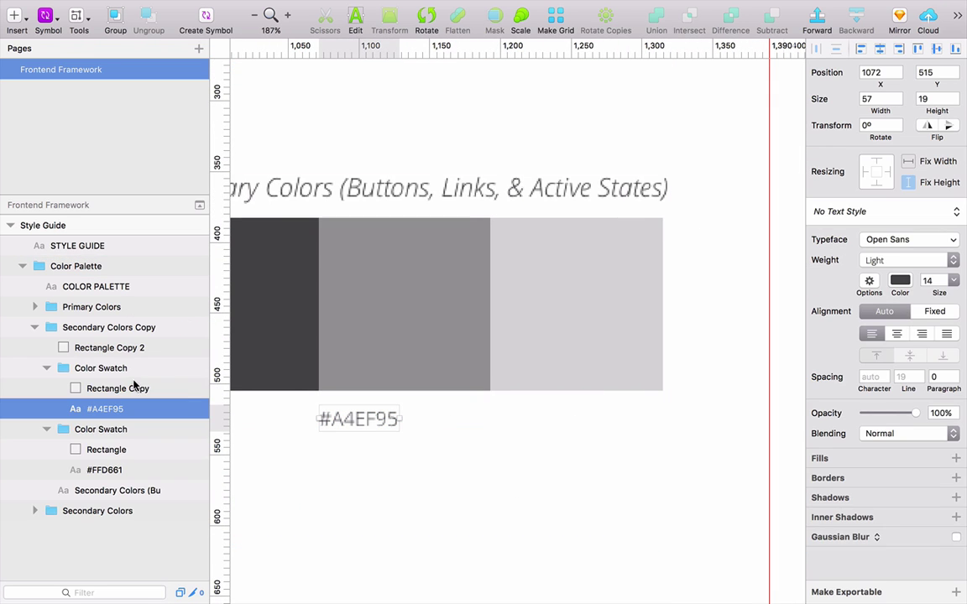
click(98, 334)
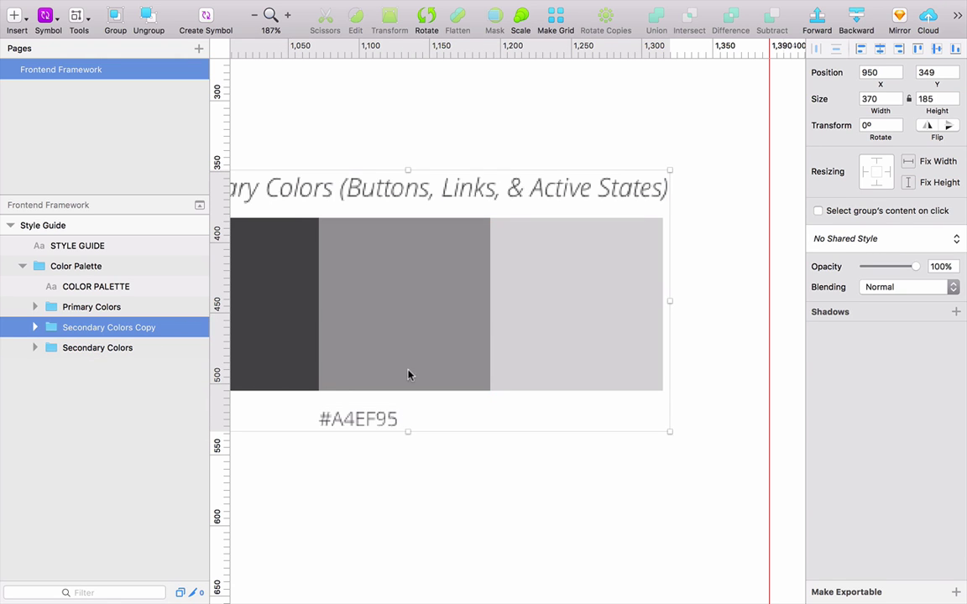
key(alt)
drag(374, 421, 546, 419)
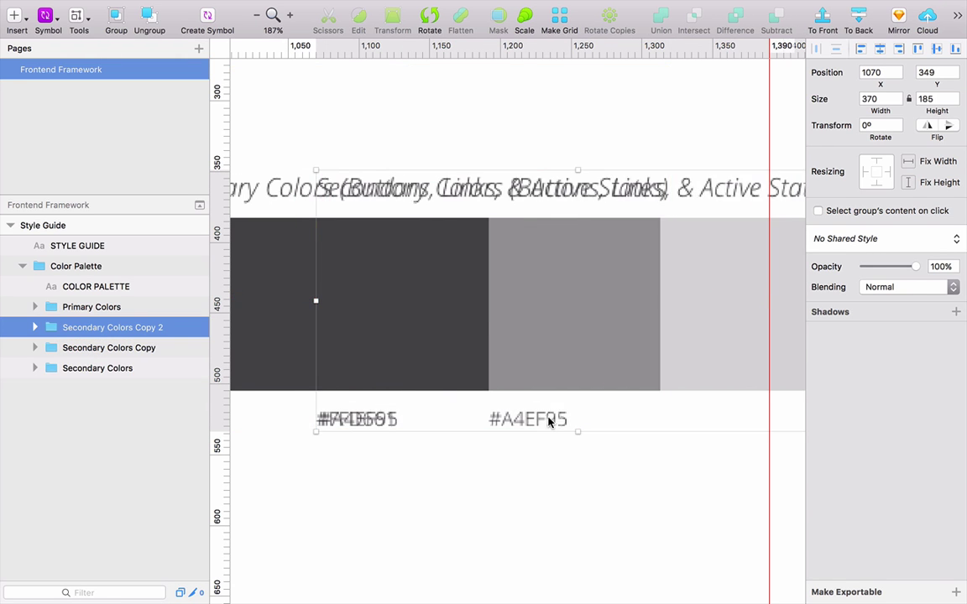
key(super+z)
click(416, 485)
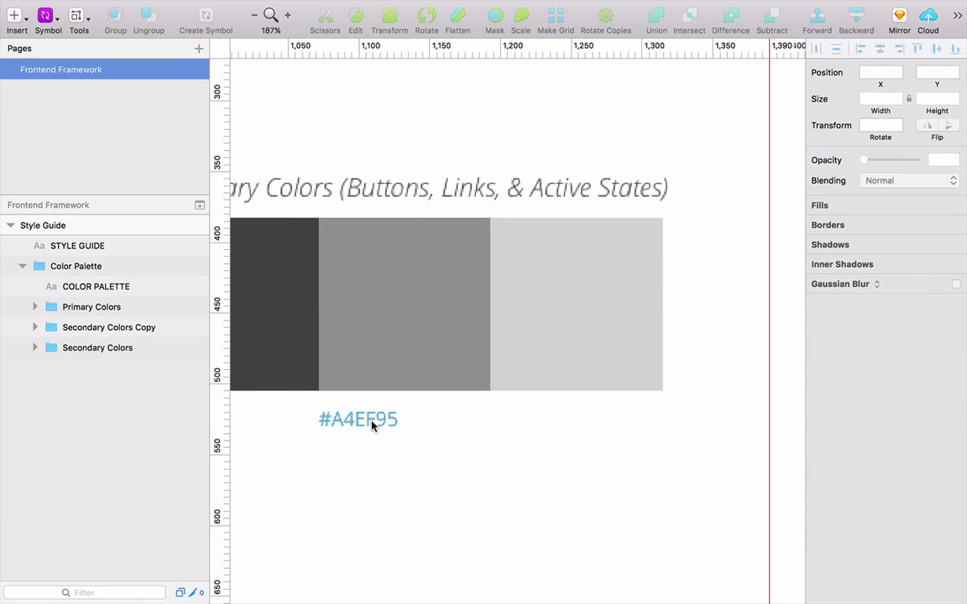
- Duplicate the #A4EF95 label to X 1194 beneath the light gray swatch and shift that swatch to X 1194, flush with the mid gray
click(370, 423)
drag(371, 423, 547, 420)
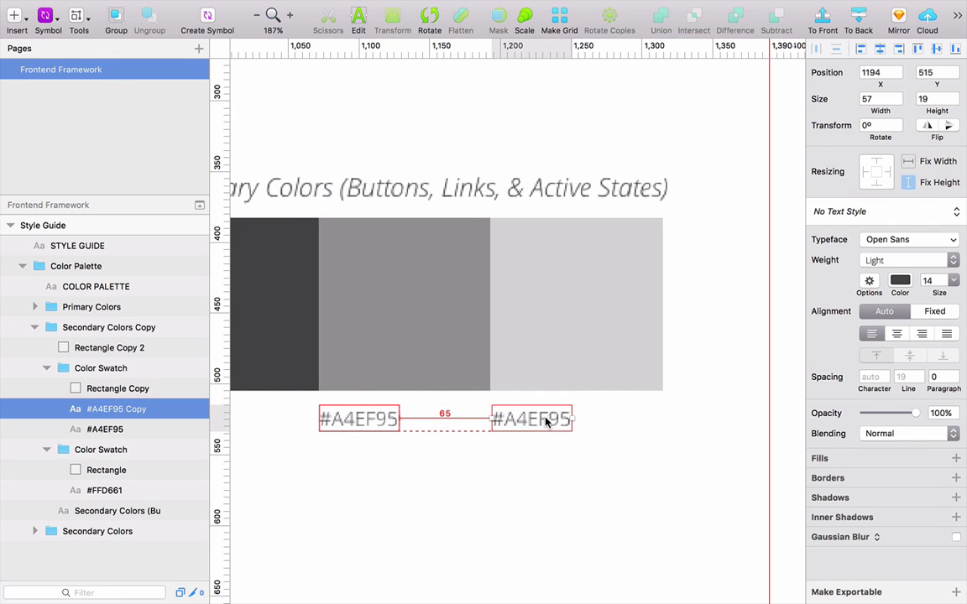
click(567, 380)
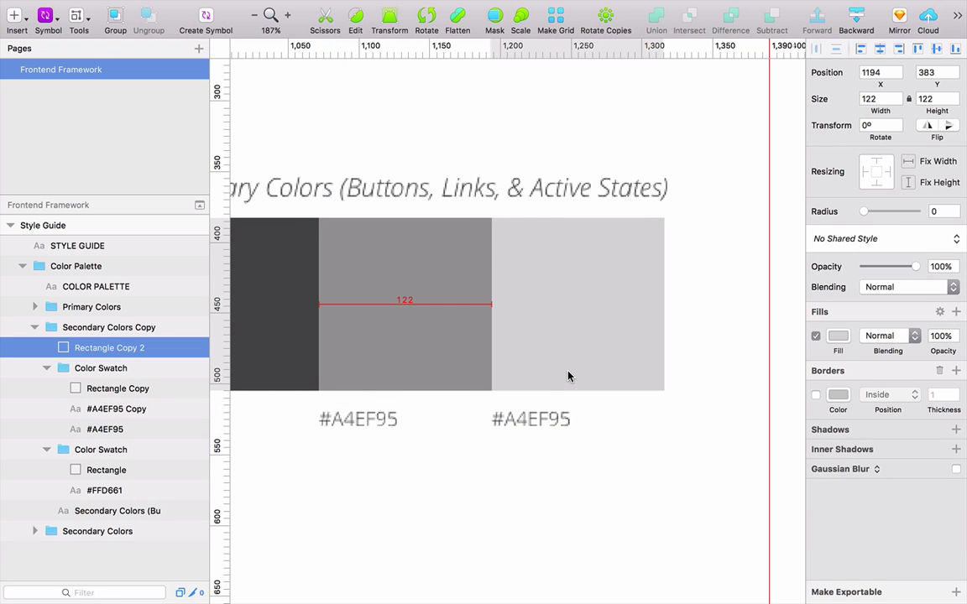
- Move the #A4EF95 Copy label out of its Color Swatch group, directly beneath Rectangle Copy 2 in the Secondary Colors Copy group
click(554, 423)
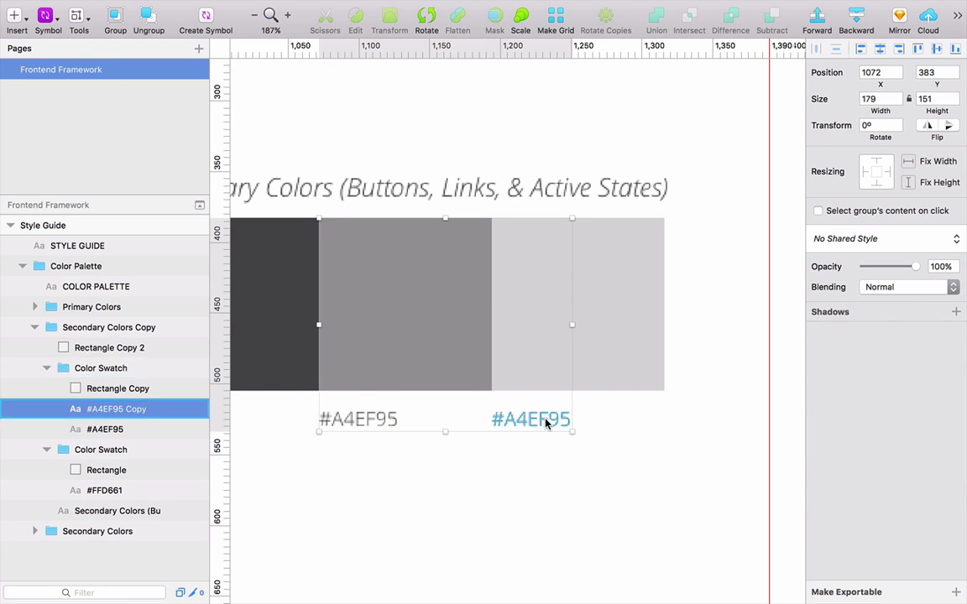
click(537, 420)
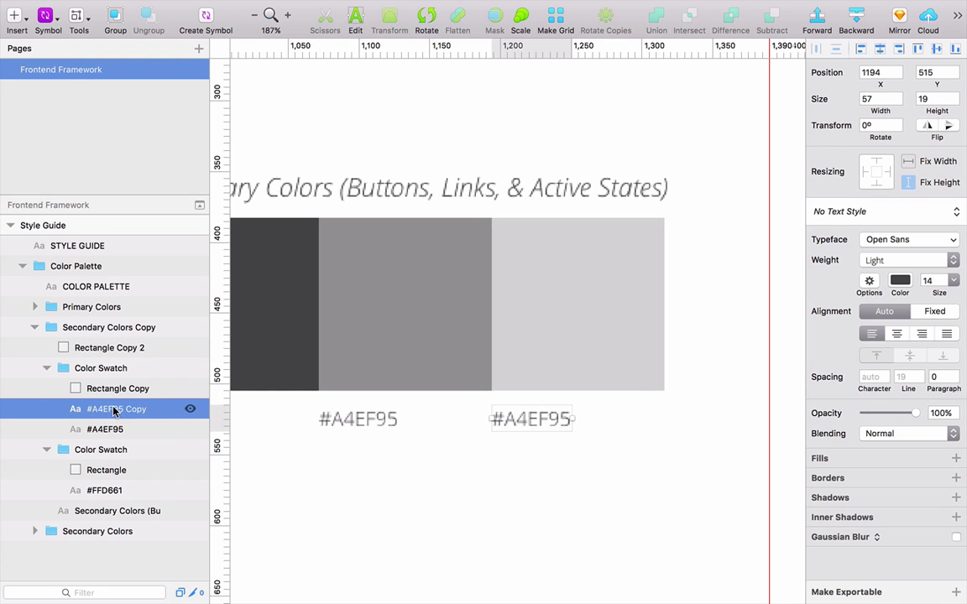
drag(123, 405, 85, 369)
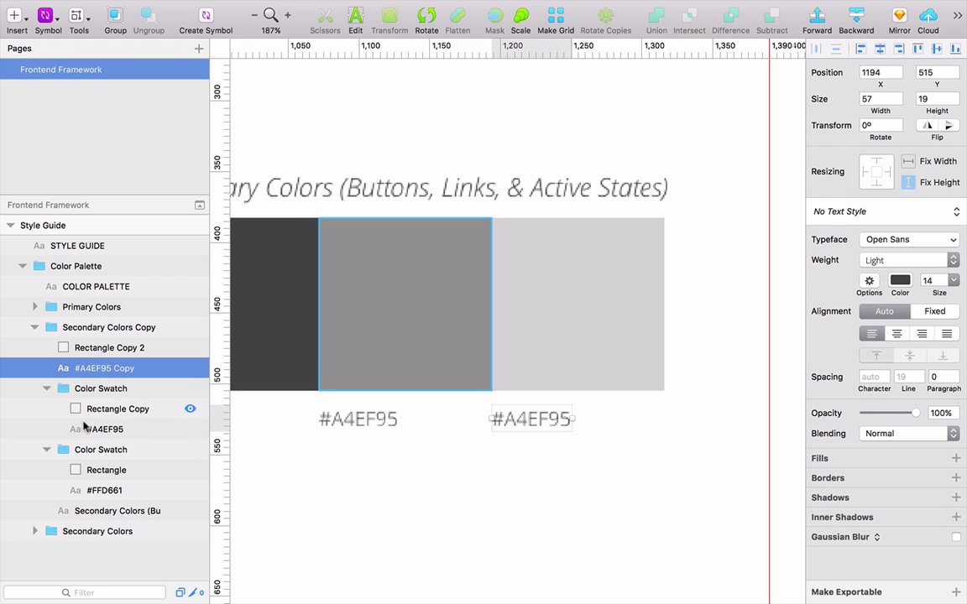
- Group the light gray rectangle with its #A4EF95 Copy label and name the group Color Swatch
shift+click(112, 351)
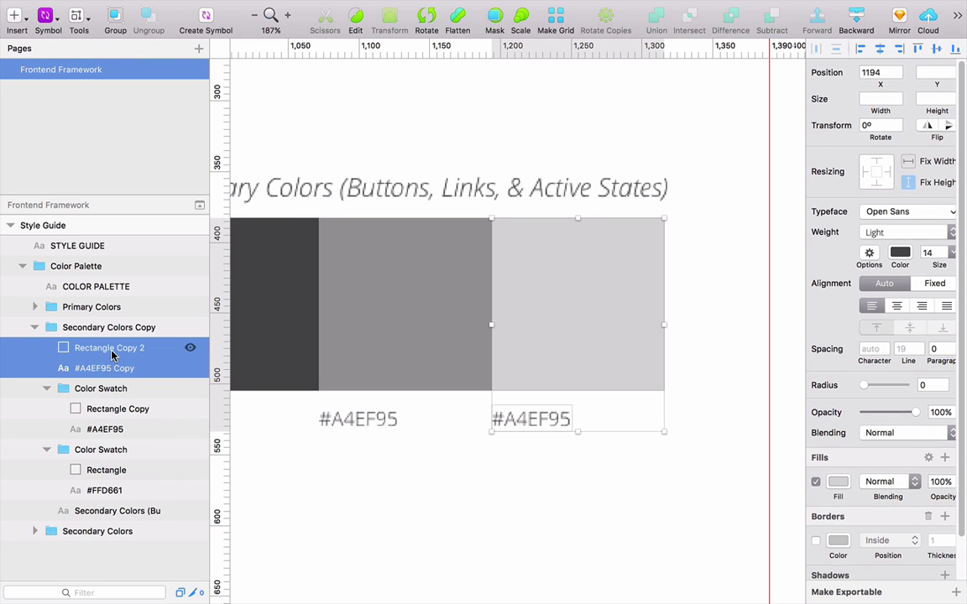
key(super+g)
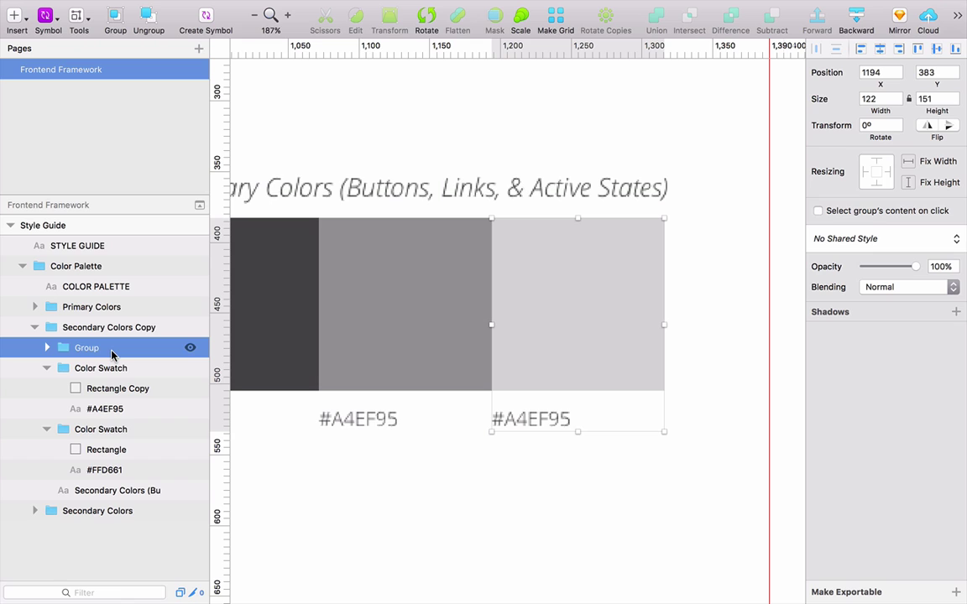
double_click(103, 347)
text(Color Swatch)
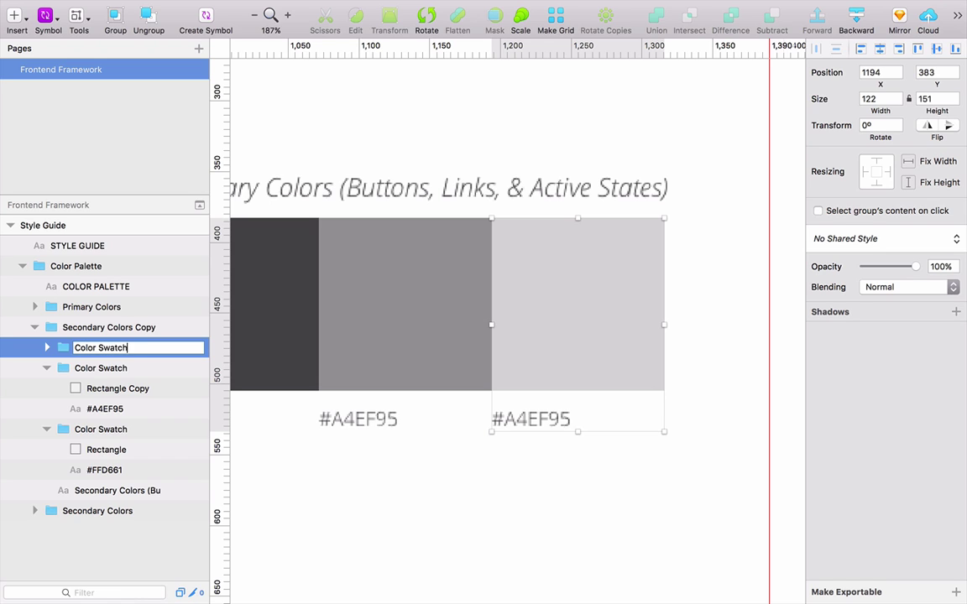
key(Return)
click(47, 348)
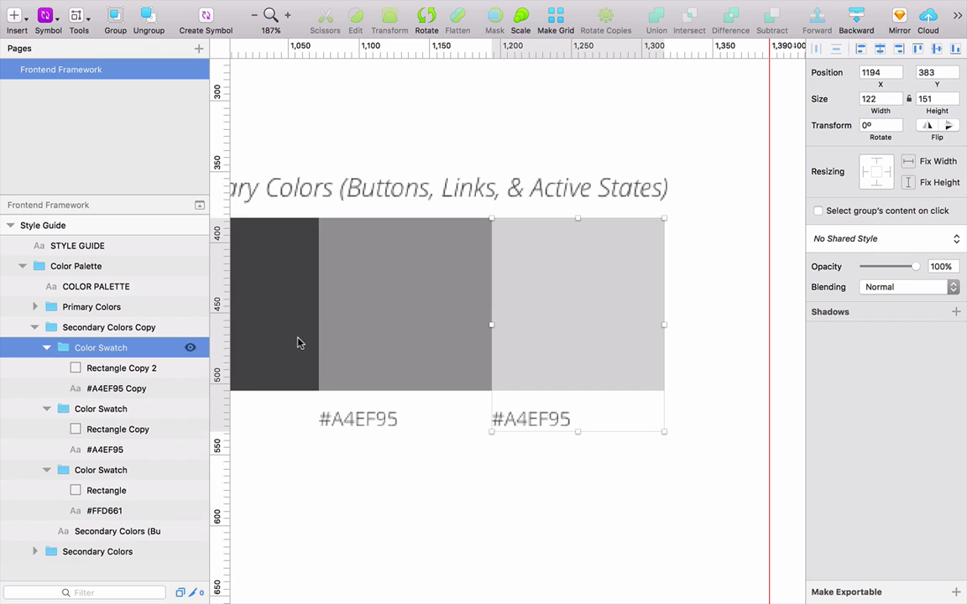
- Change the #FFD661 label beneath the dark gray swatch to that swatch's fill hex value, #4A4A4A
scroll(504, 436, left, 5)
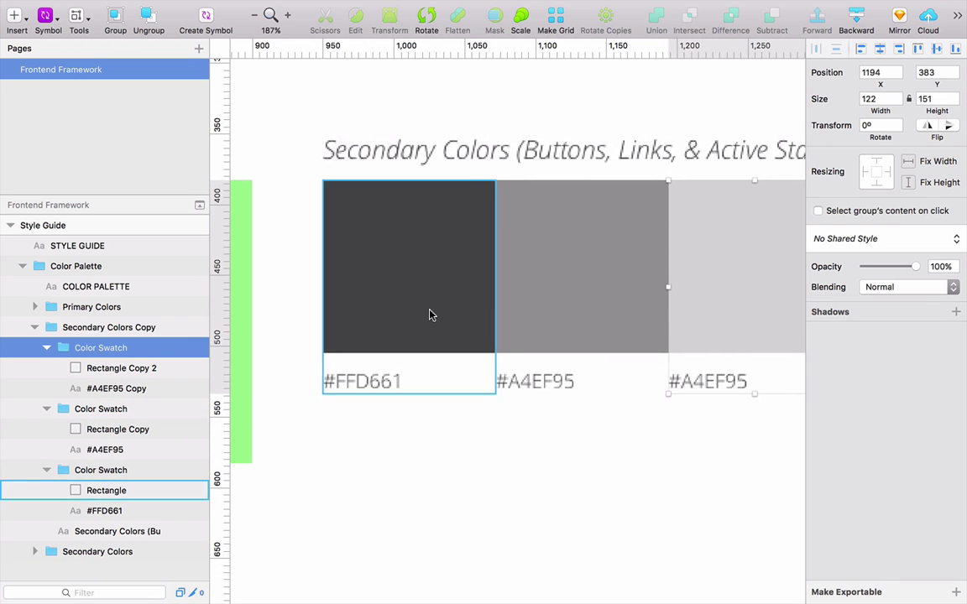
click(430, 315)
click(839, 335)
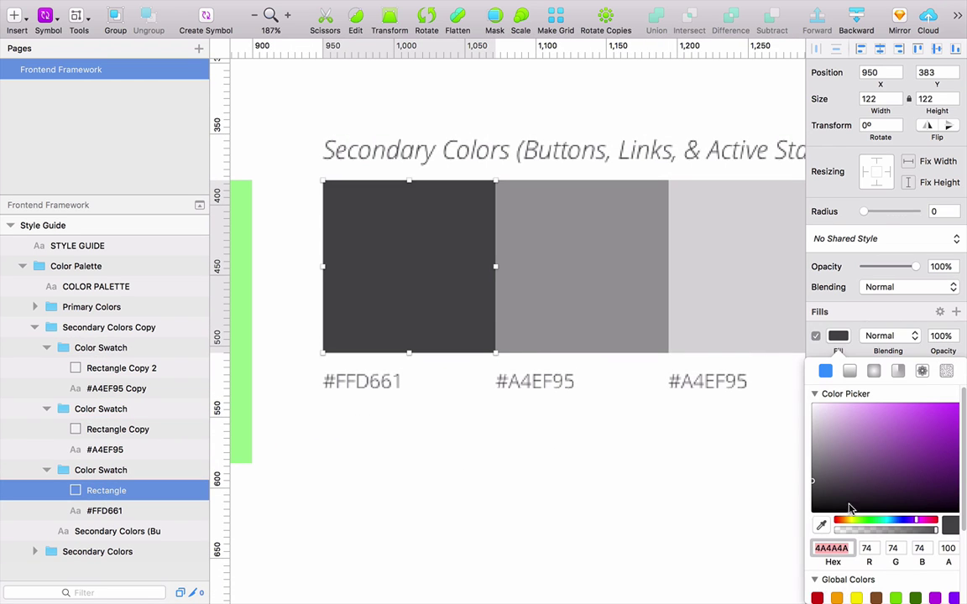
click(373, 384)
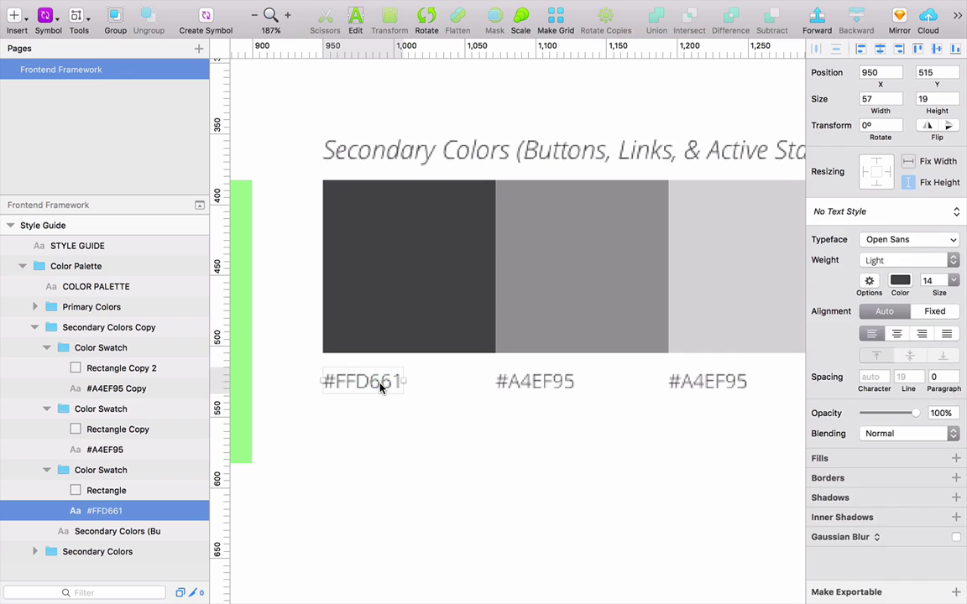
double_click(380, 385)
text(4A4A4A)
click(481, 438)
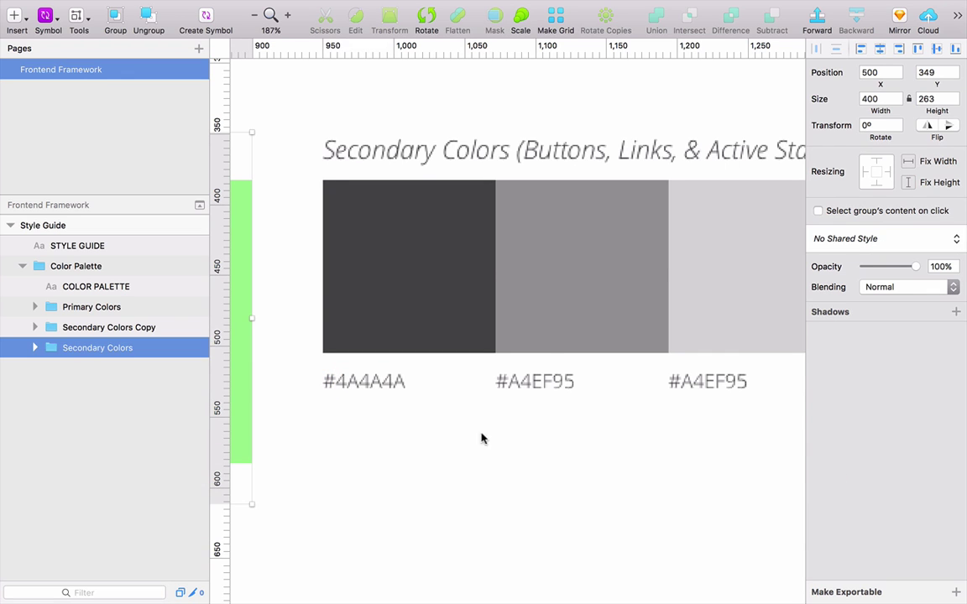
- Change the #A4EF95 label beneath the mid gray swatch to that swatch's fill hex value, #9B9B9B
click(551, 332)
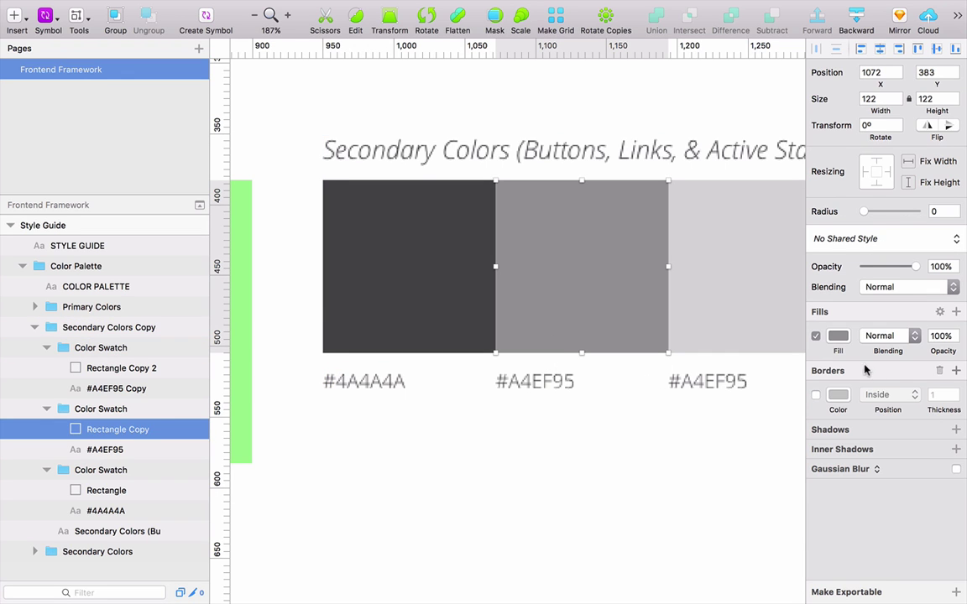
click(837, 336)
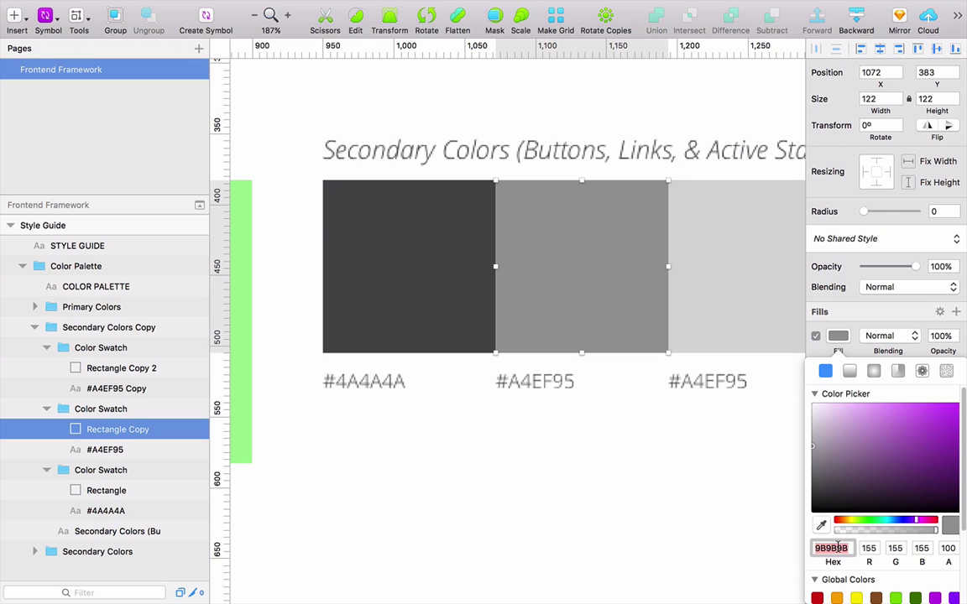
click(544, 384)
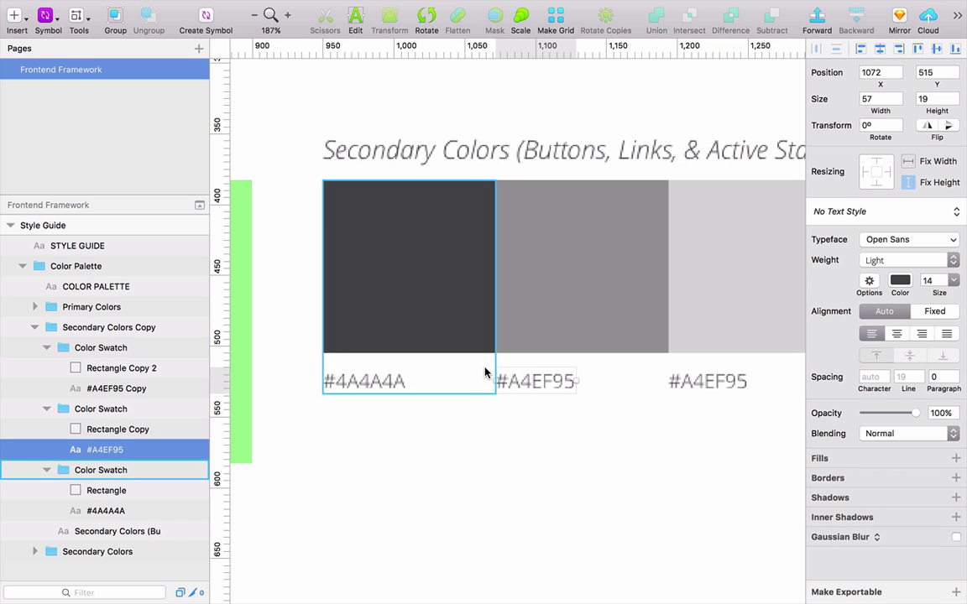
double_click(542, 381)
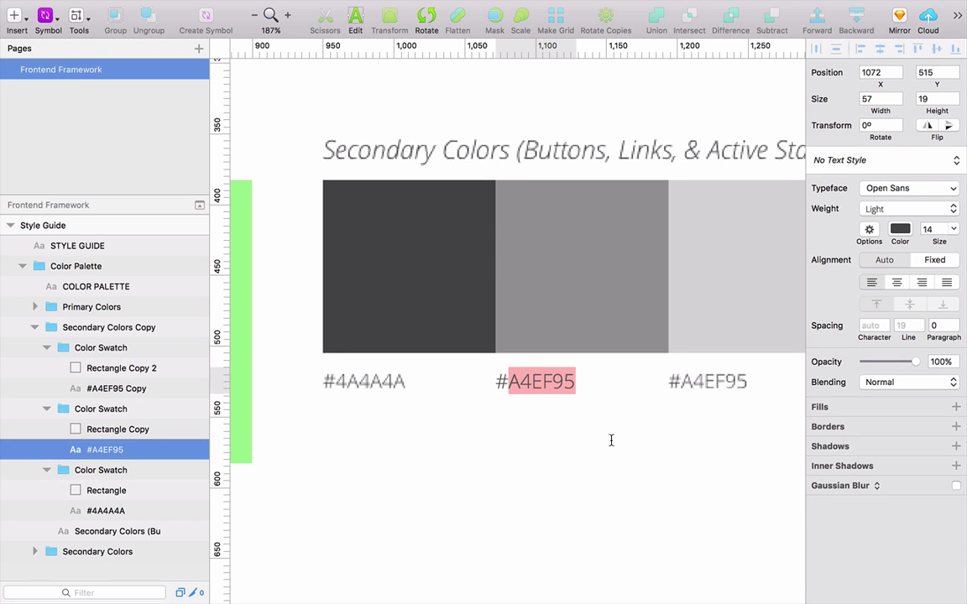
text(9B9B9B)
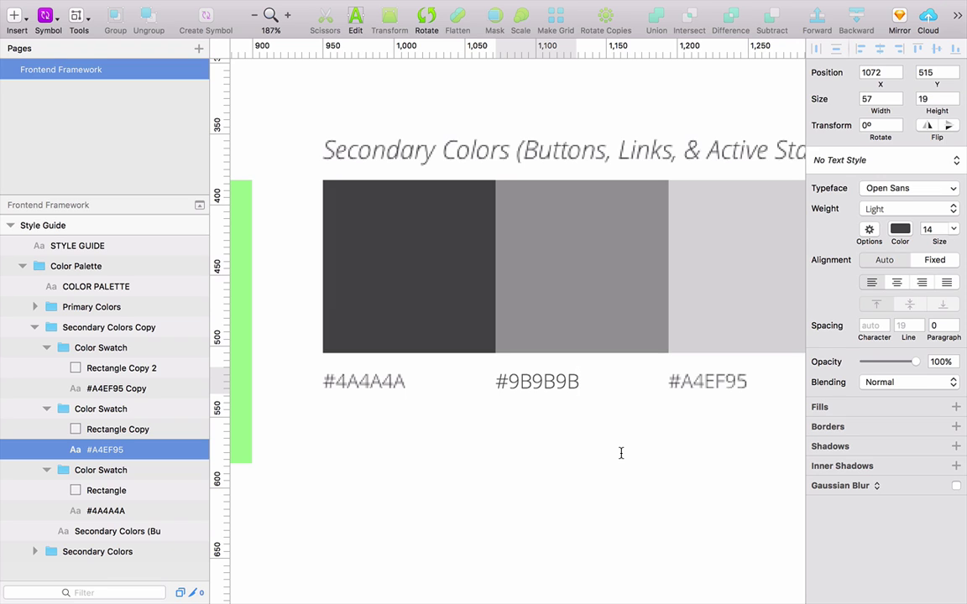
click(525, 382)
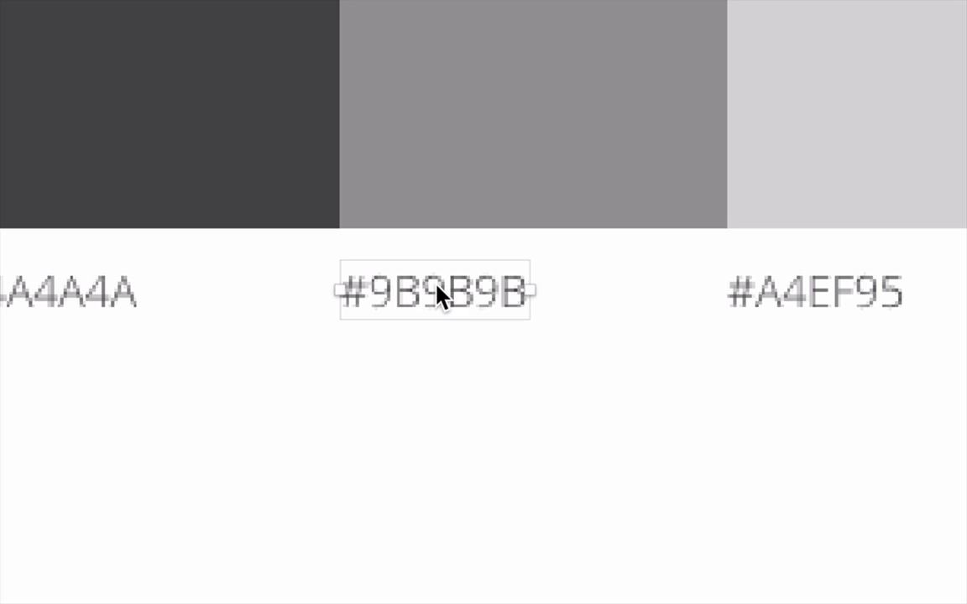
double_click(437, 290)
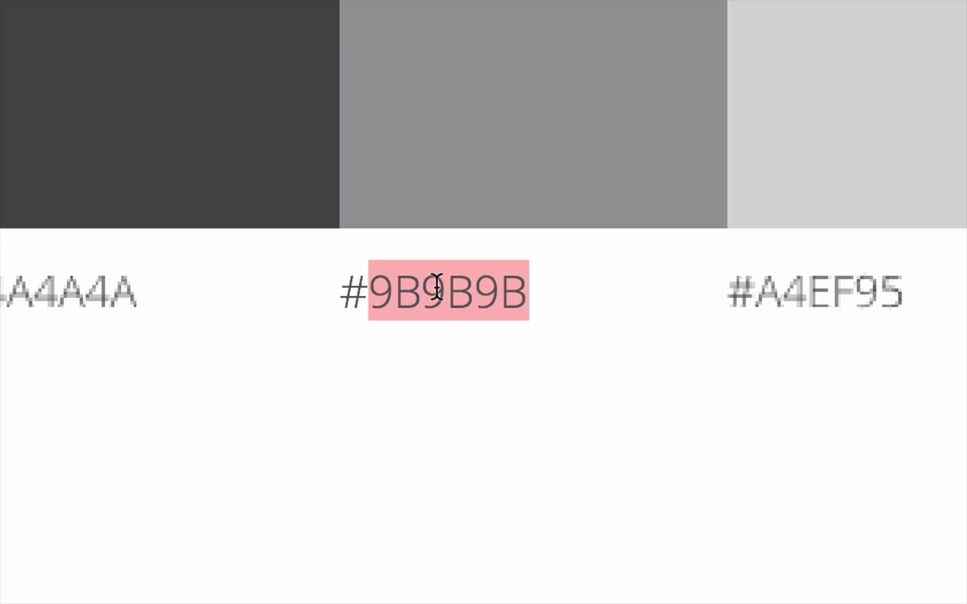
key(Escape)
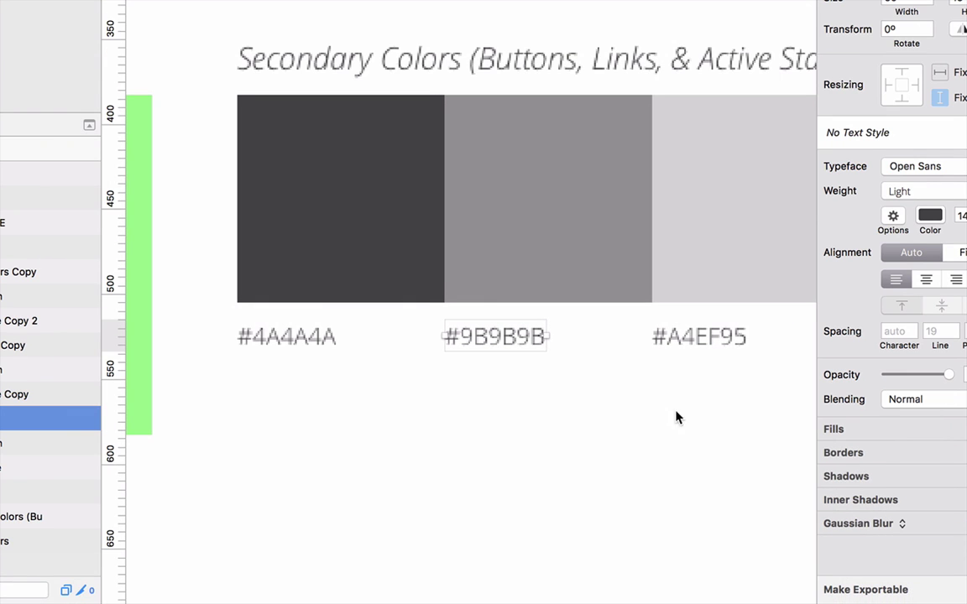
- Change the #A4EF95 label beneath the light gray swatch to that swatch's fill hex value, #D8D8D8
scroll(678, 417, left, 5)
scroll(678, 417, up, 1)
click(496, 272)
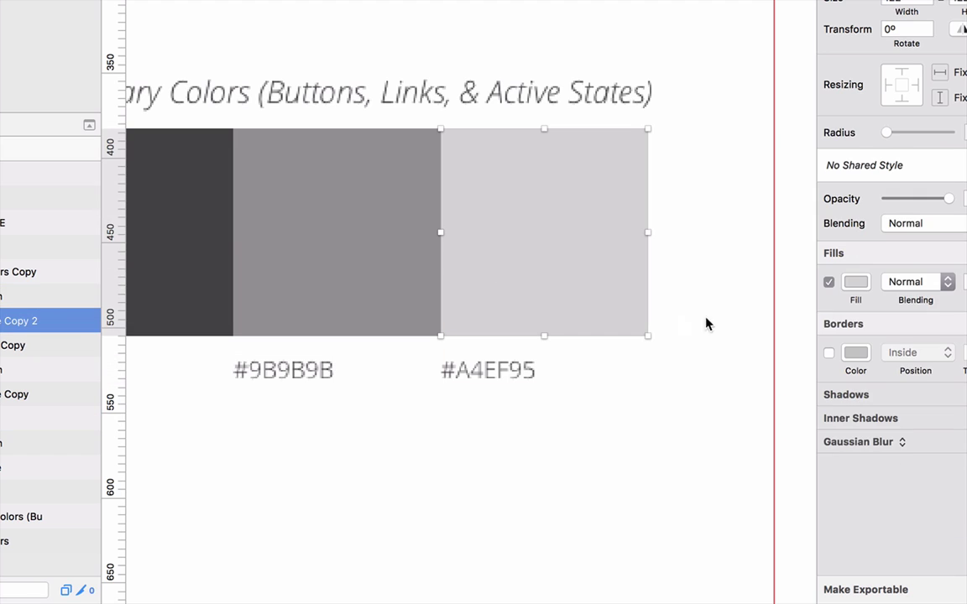
click(856, 282)
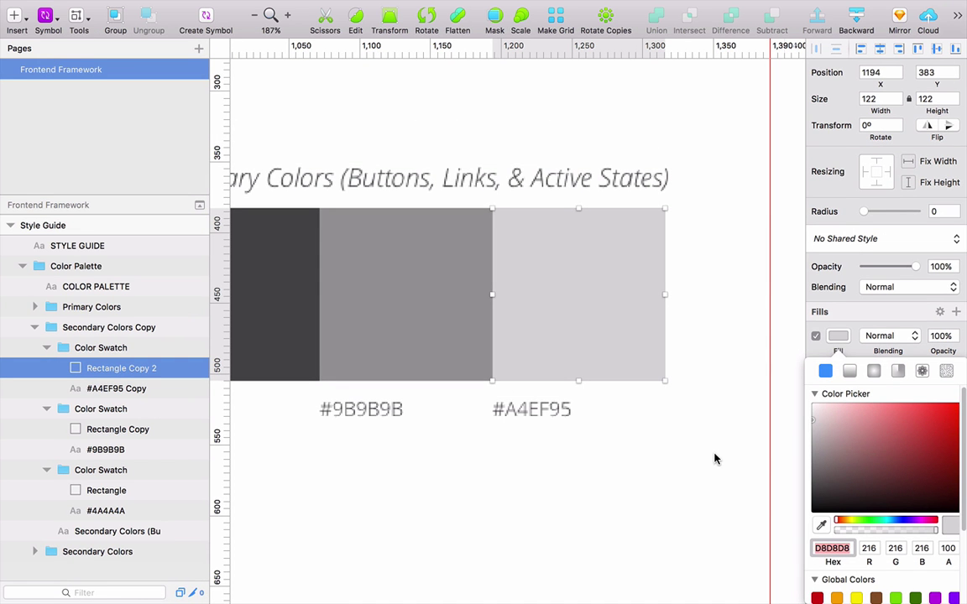
click(567, 408)
double_click(571, 411)
text(D8D8D8)
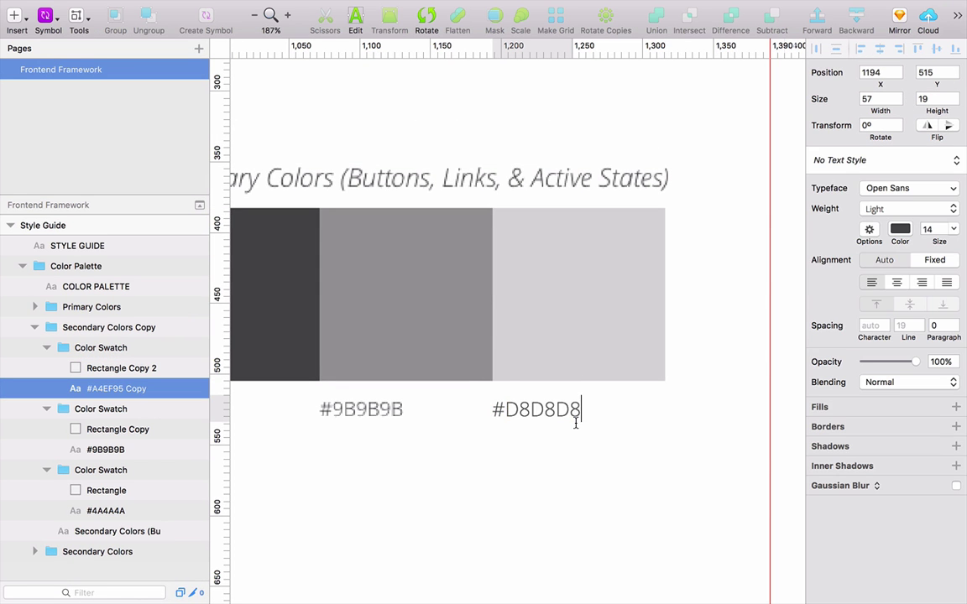
key(Escape)
- Save the document as StyleGuide-f17 in the Frontend Framework folder inside Student Examples
key(super+s)
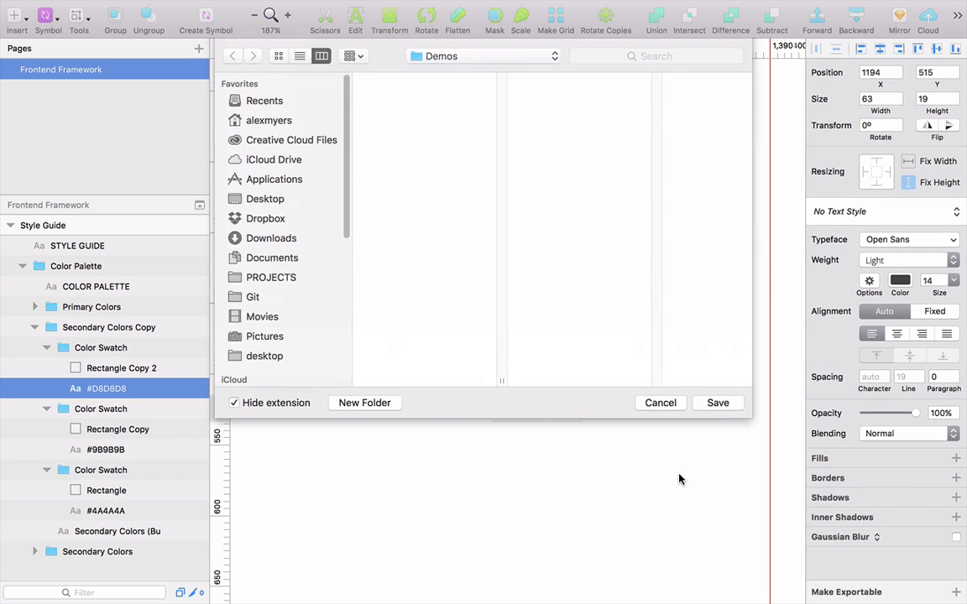
click(449, 126)
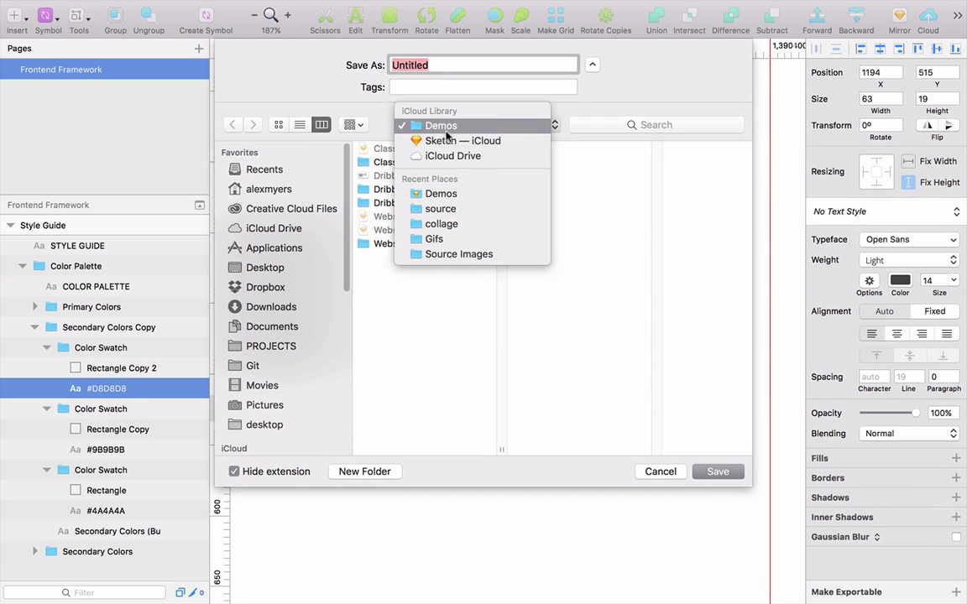
click(452, 127)
click(458, 141)
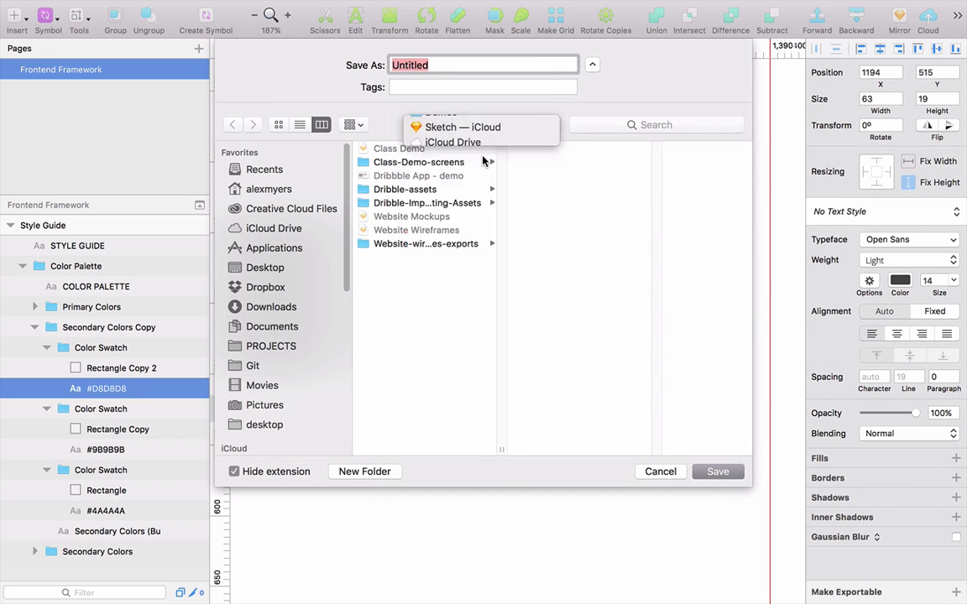
click(388, 217)
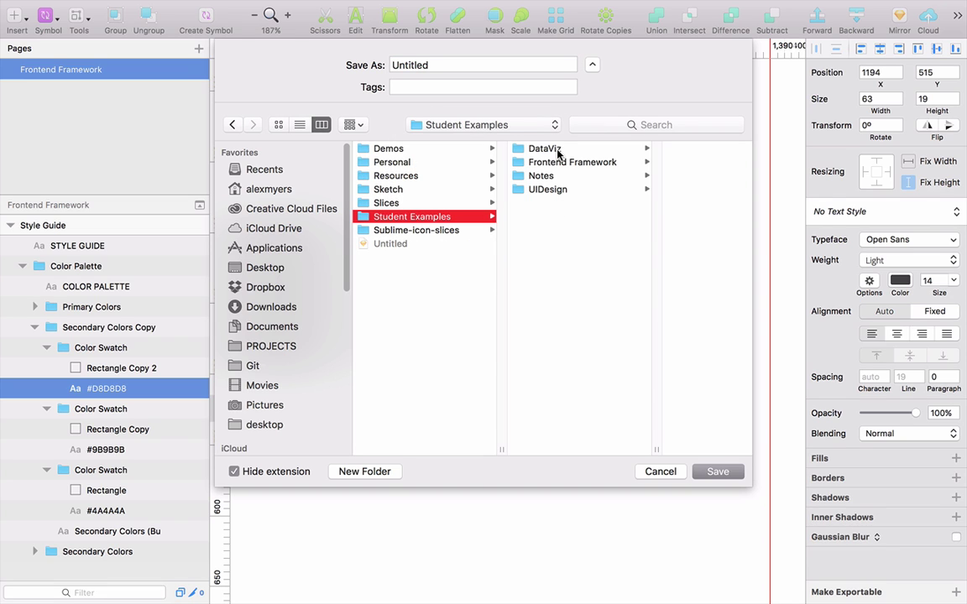
click(554, 161)
double_click(410, 66)
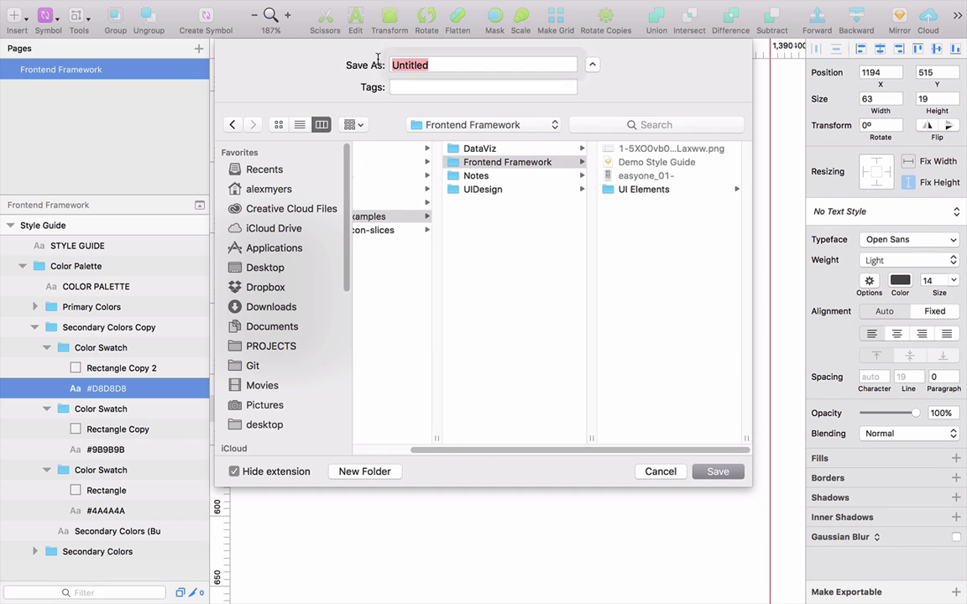
text(StyleGuide-f1)
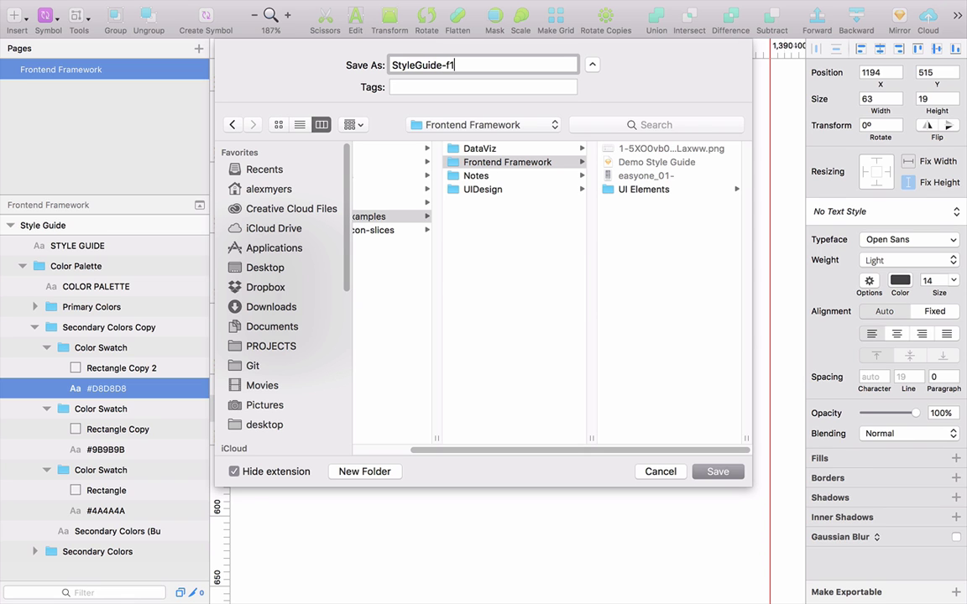
key(Return)
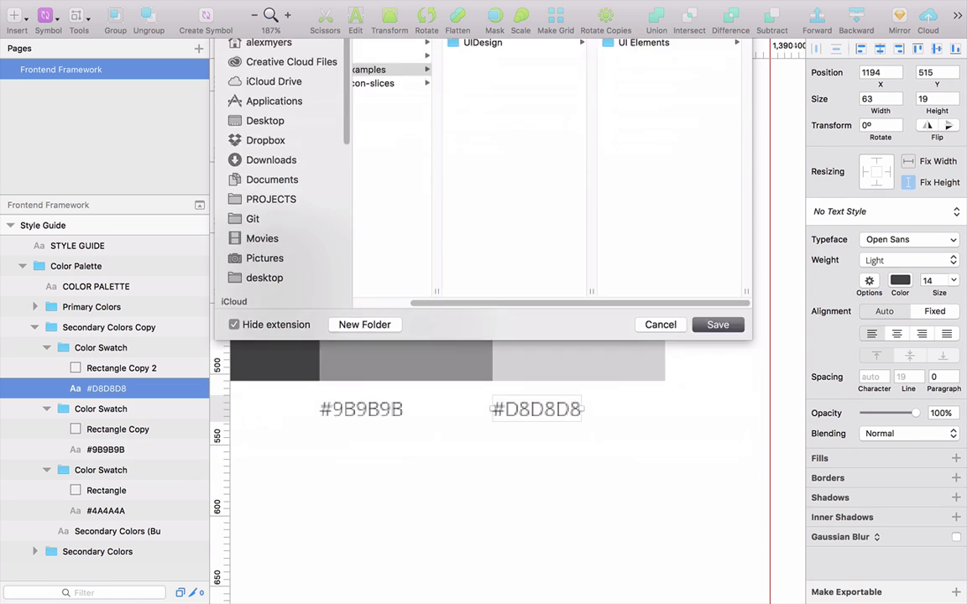
- Review the finished swatches, and examine the status colors and typography section in the Demo Style Guide document
click(481, 481)
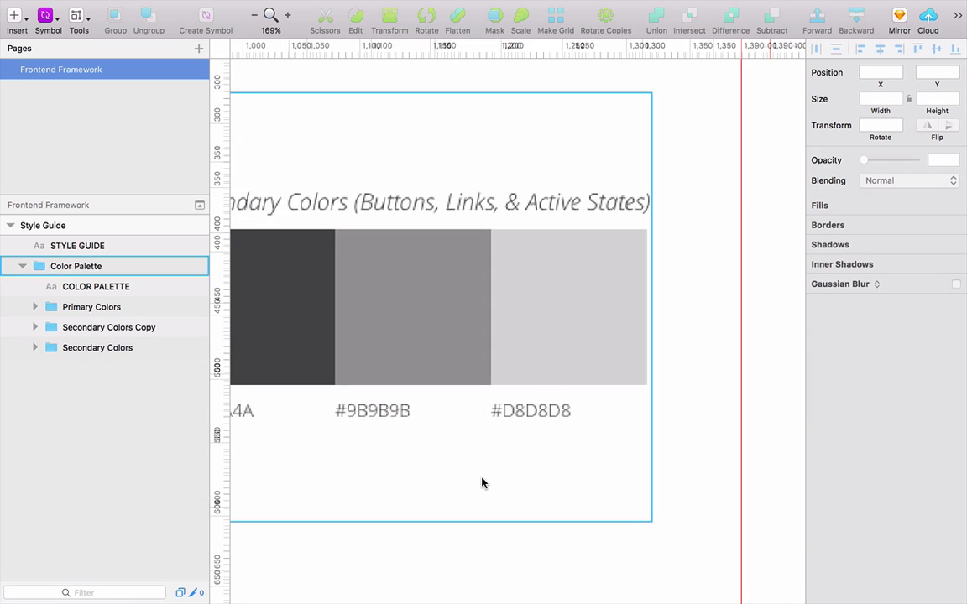
scroll(481, 481, down, 10)
scroll(555, 475, down, 5)
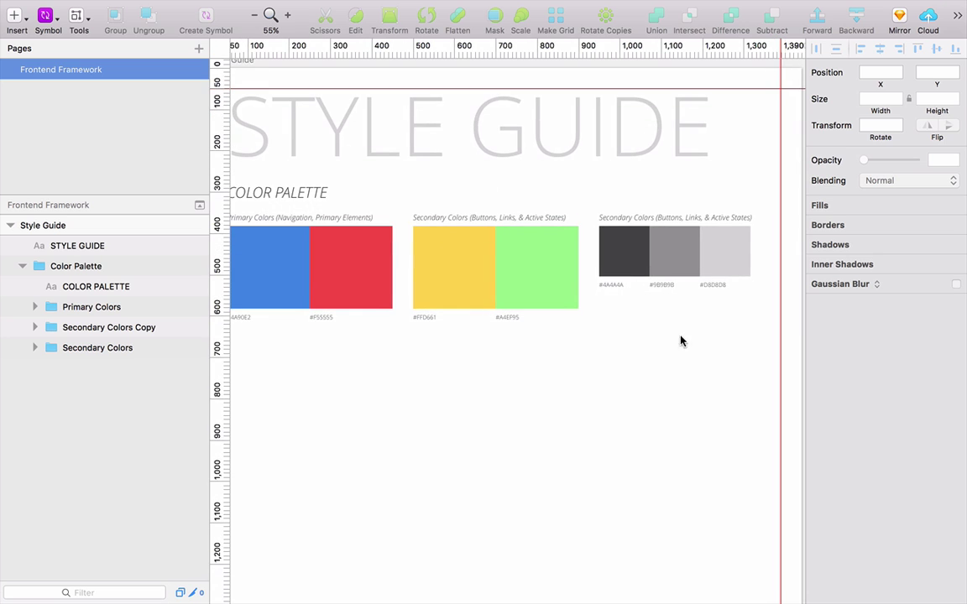
scroll(554, 453, down, 2)
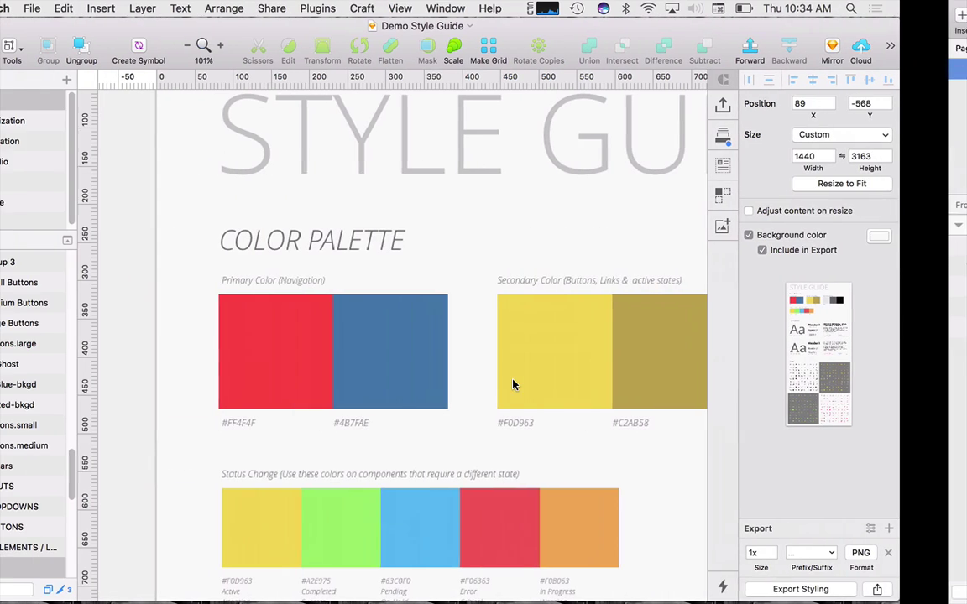
scroll(624, 492, down, 2)
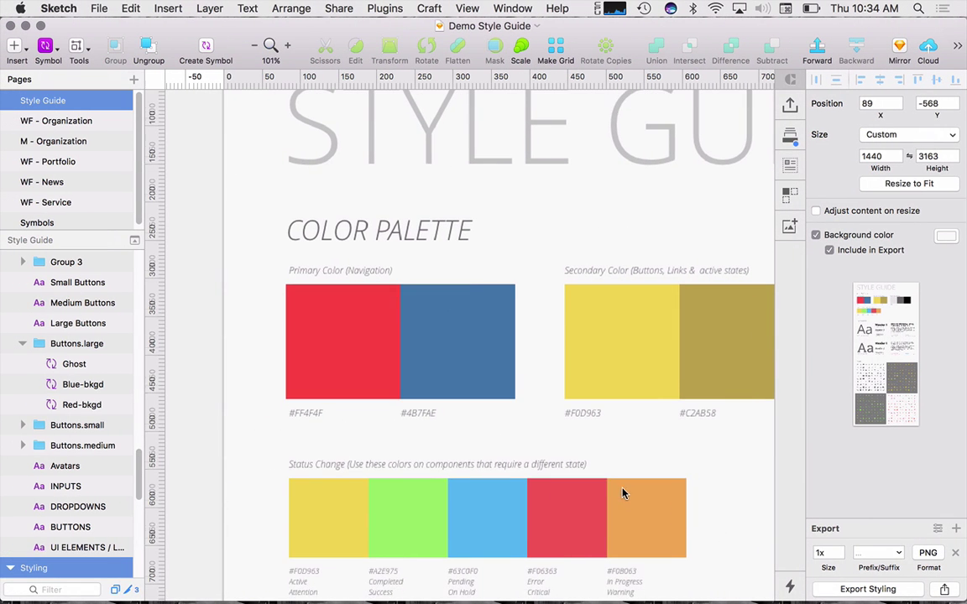
scroll(708, 485, down, 5)
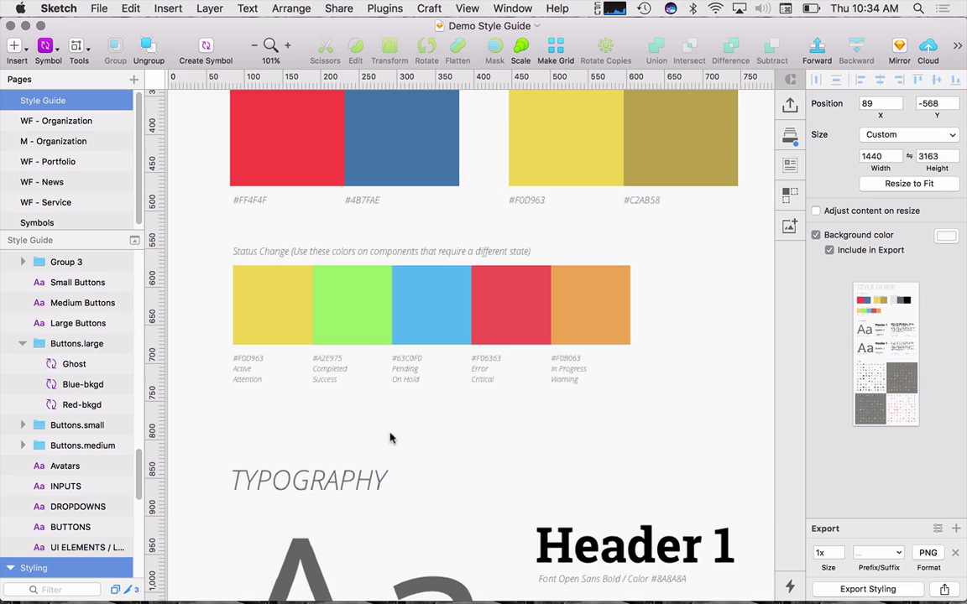
scroll(390, 438, right, 1)
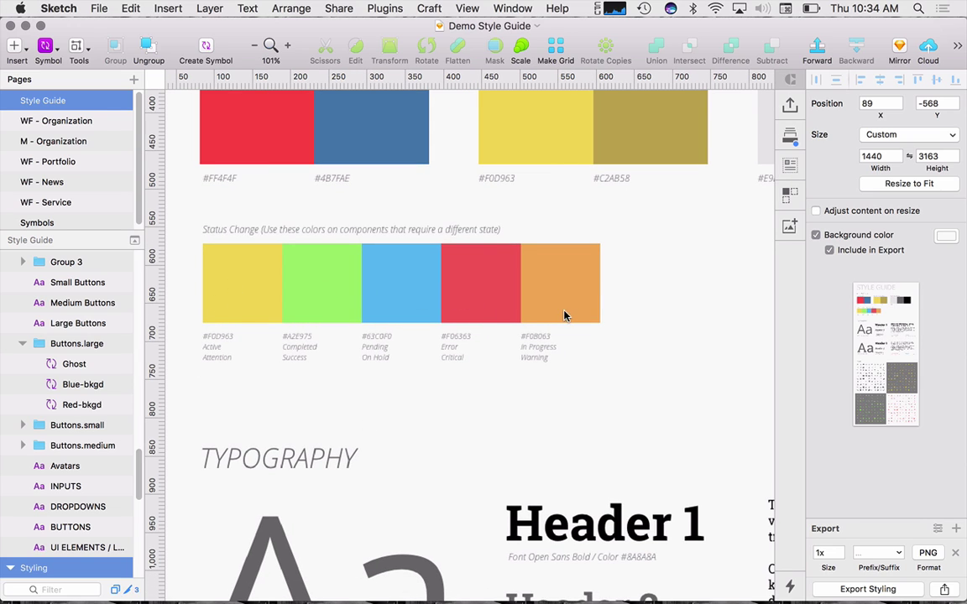
scroll(596, 374, down, 6)
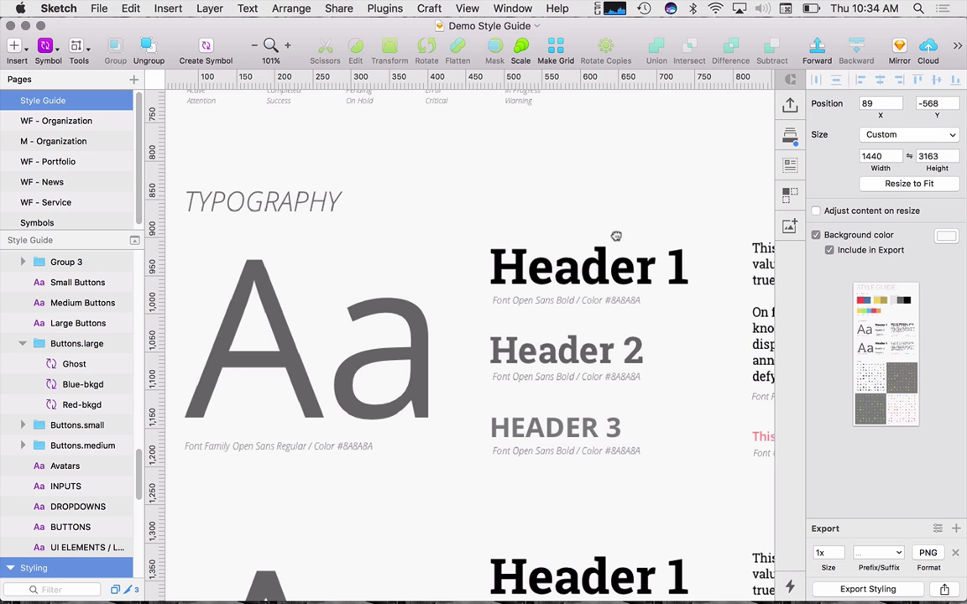
drag(610, 222, 349, 291)
scroll(348, 291, right, 5)
scroll(348, 292, down, 2)
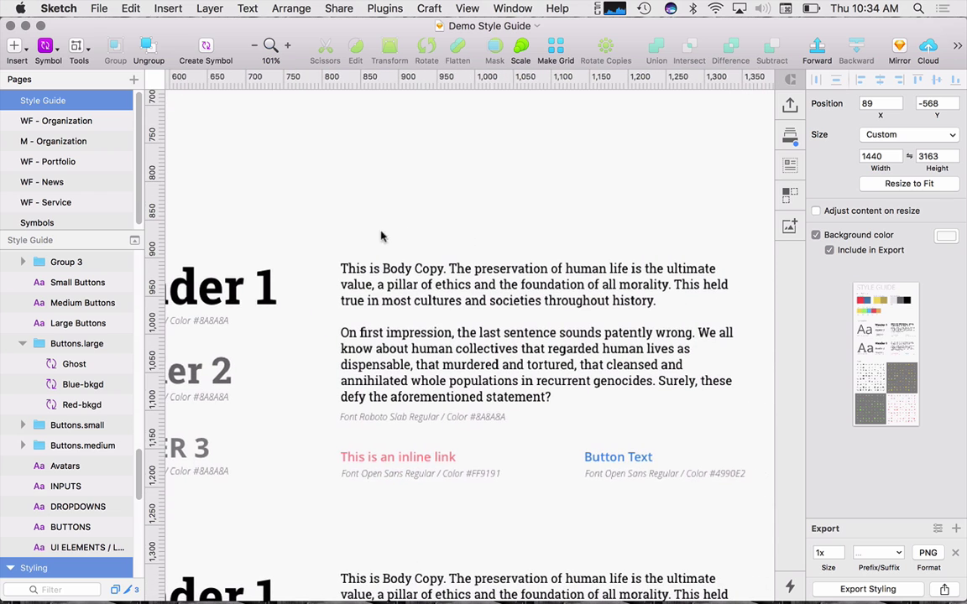
scroll(484, 307, down, 2)
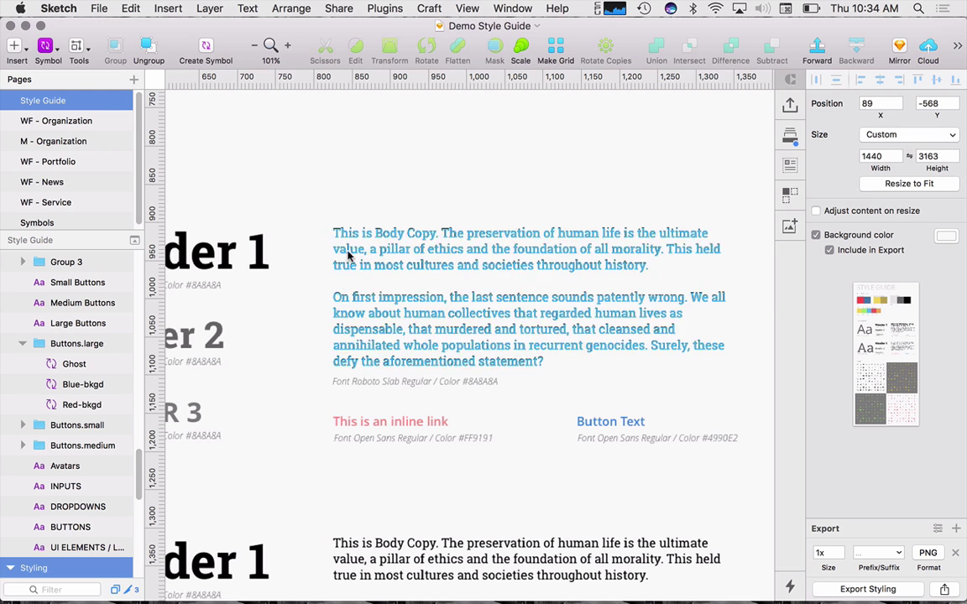
- Return to the StyleGuide-f17 document and look through the available text commands
key(super+Tab)
key(super+shift+Tab)
key(super+shift+Tab)
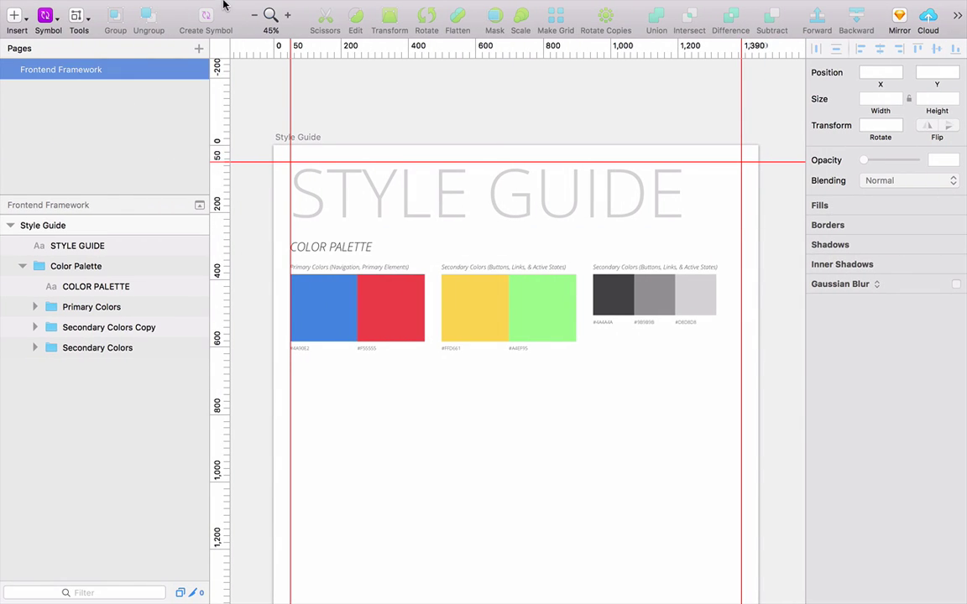
click(248, 8)
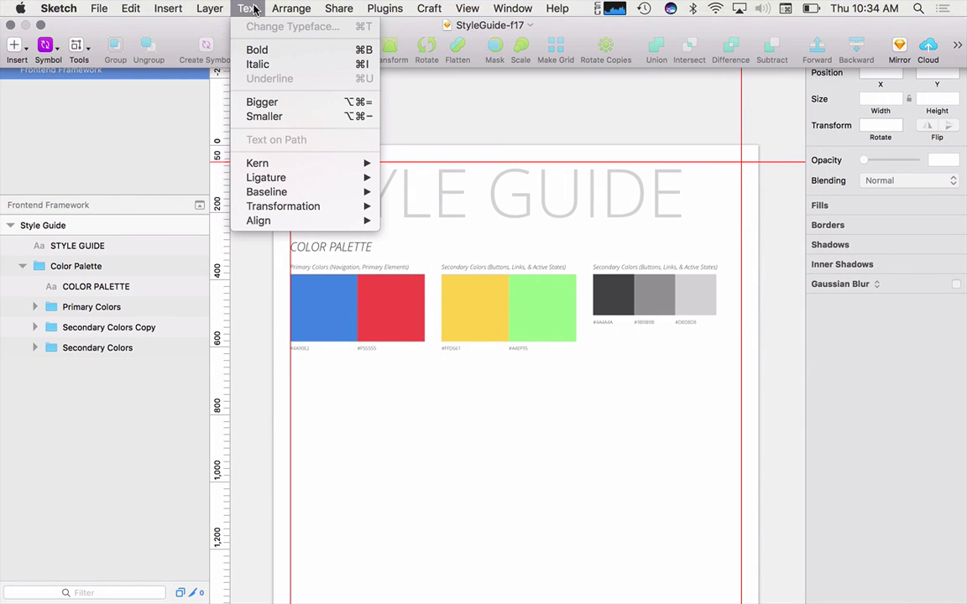
mouse_move(267, 14)
mouse_move(211, 14)
- Add a text layer reading "lorem" in the empty area below the color palette
click(445, 473)
key(t)
click(425, 399)
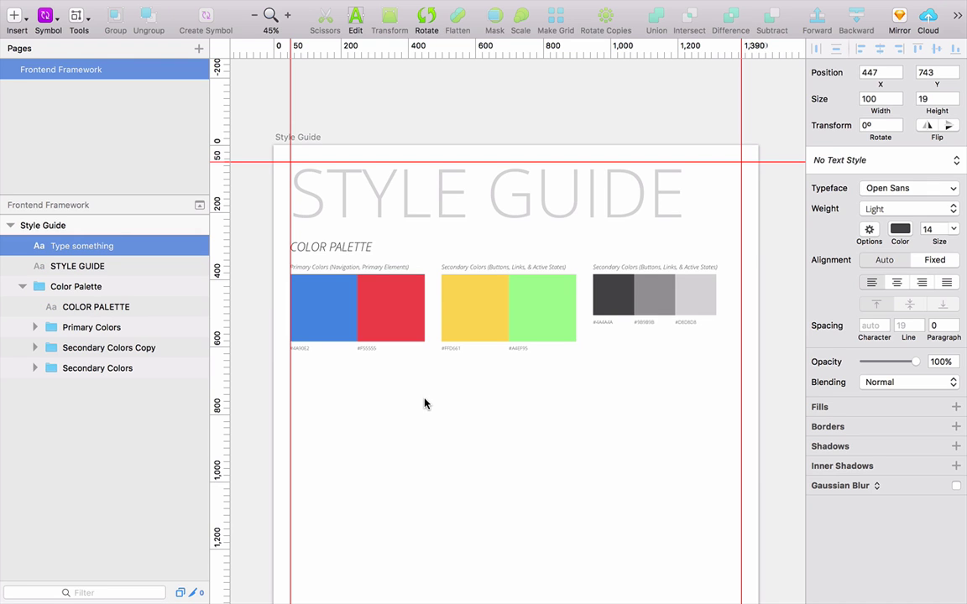
key(super+2)
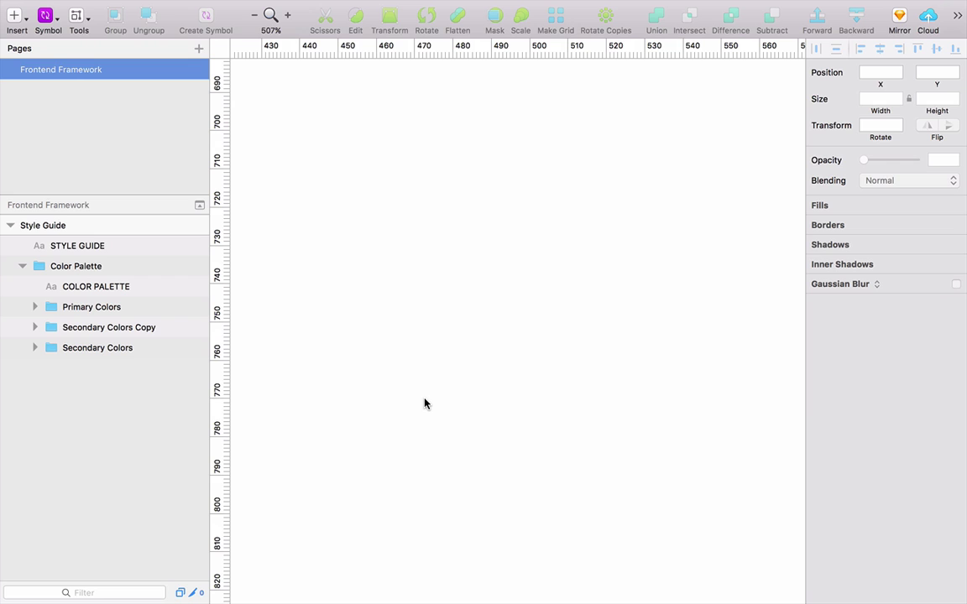
key(t)
click(389, 332)
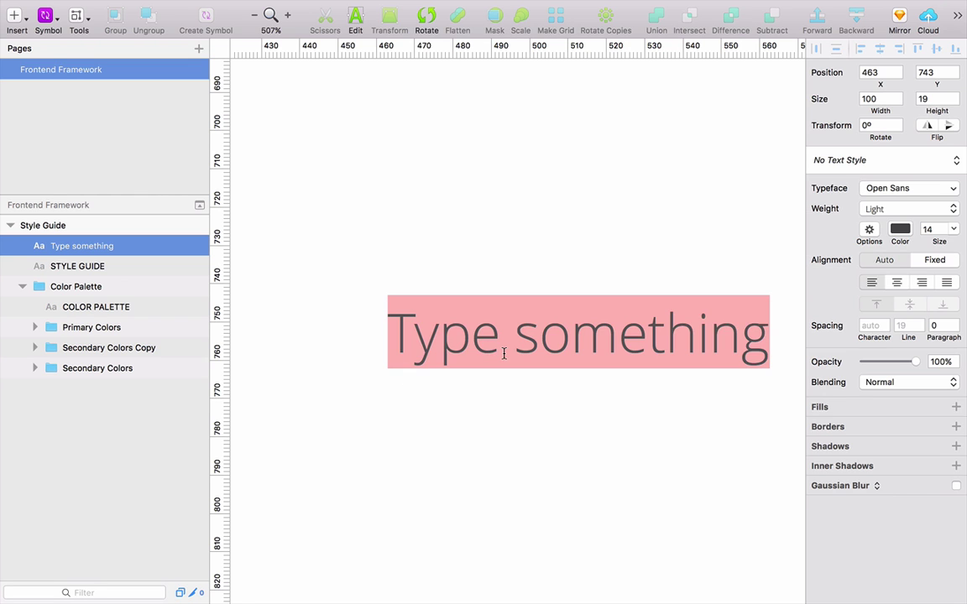
text(lorem)
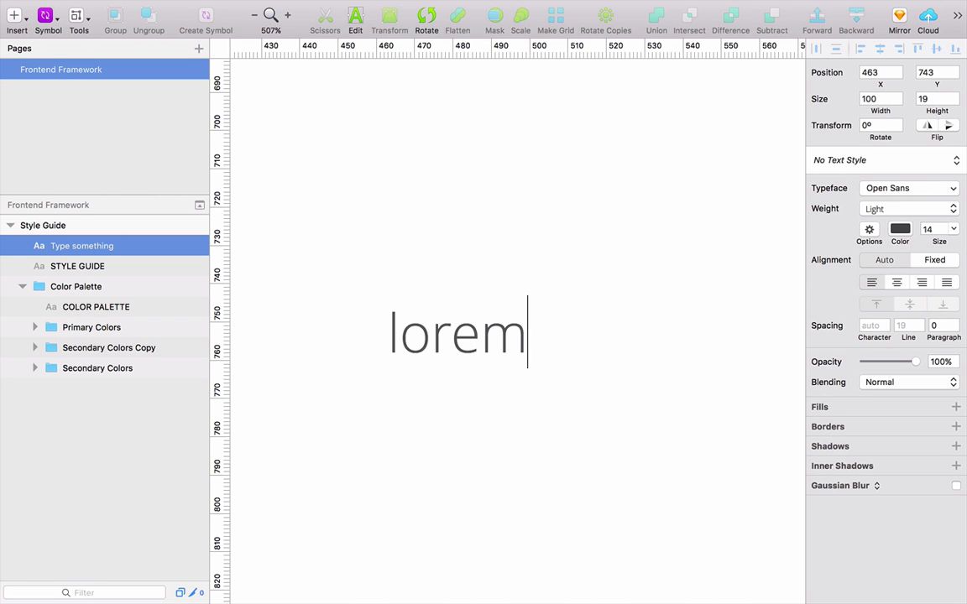
key(Return)
key(BackSpace)
key(Escape)
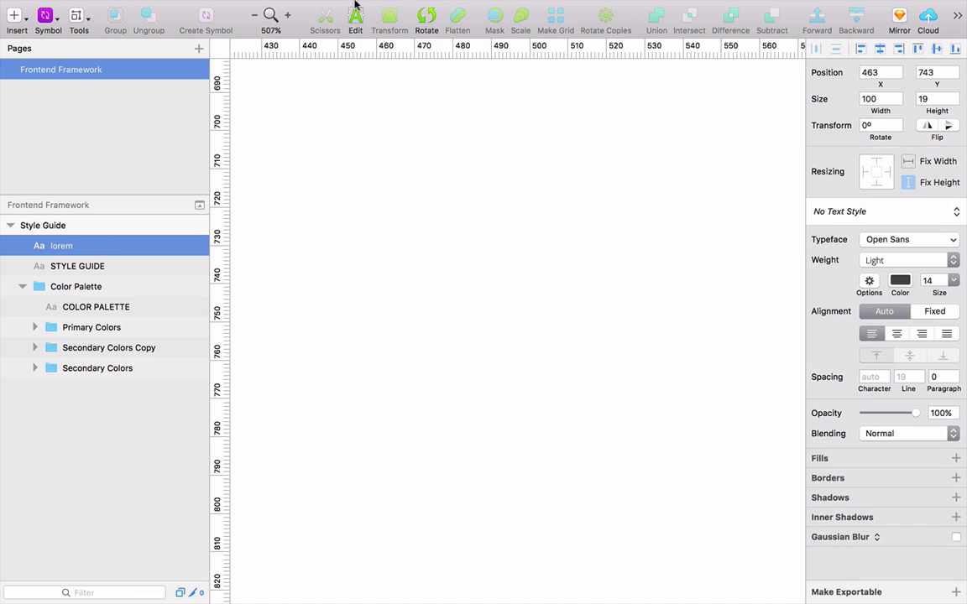
- Search the application's help for "lorem" and delete the lorem text layer
click(558, 8)
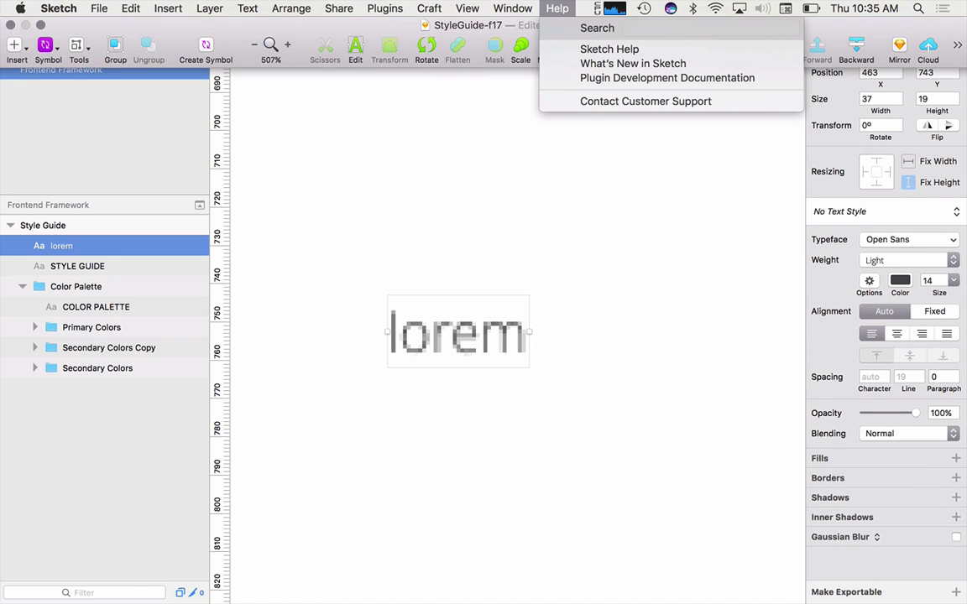
text(lorem)
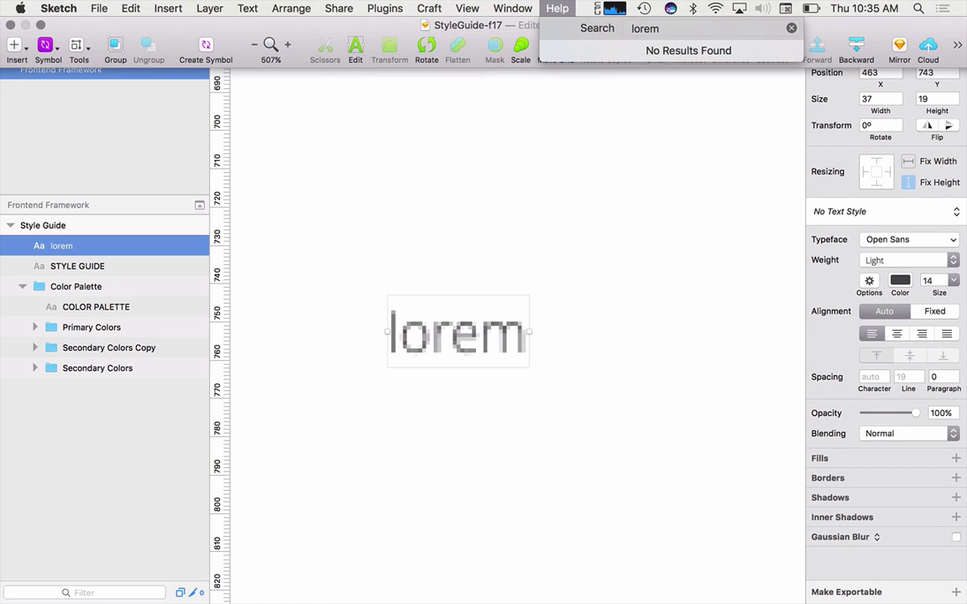
key(BackSpace)
key(BackSpace)
key(BackSpace)
key(BackSpace)
key(BackSpace)
key(Escape)
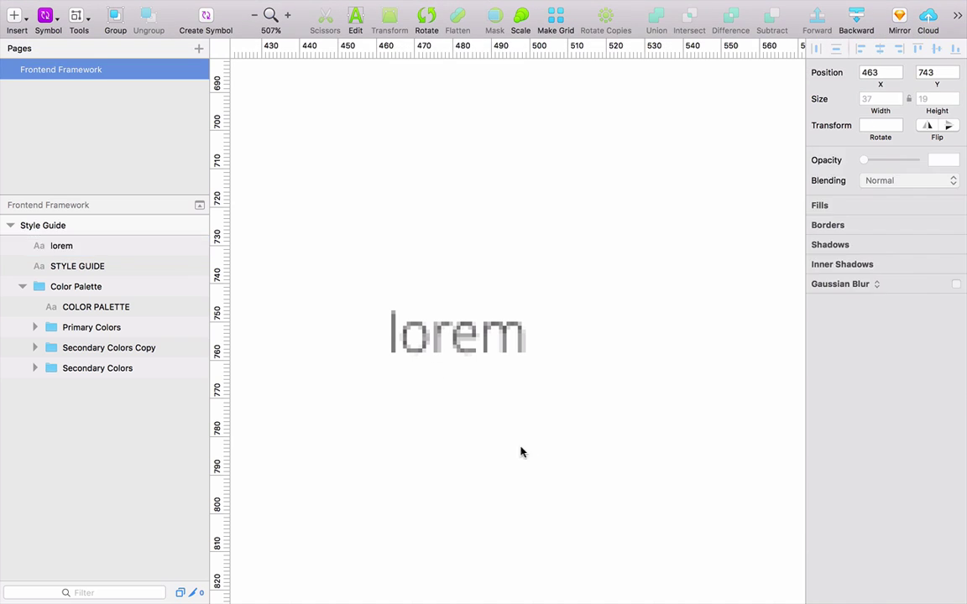
key(BackSpace)
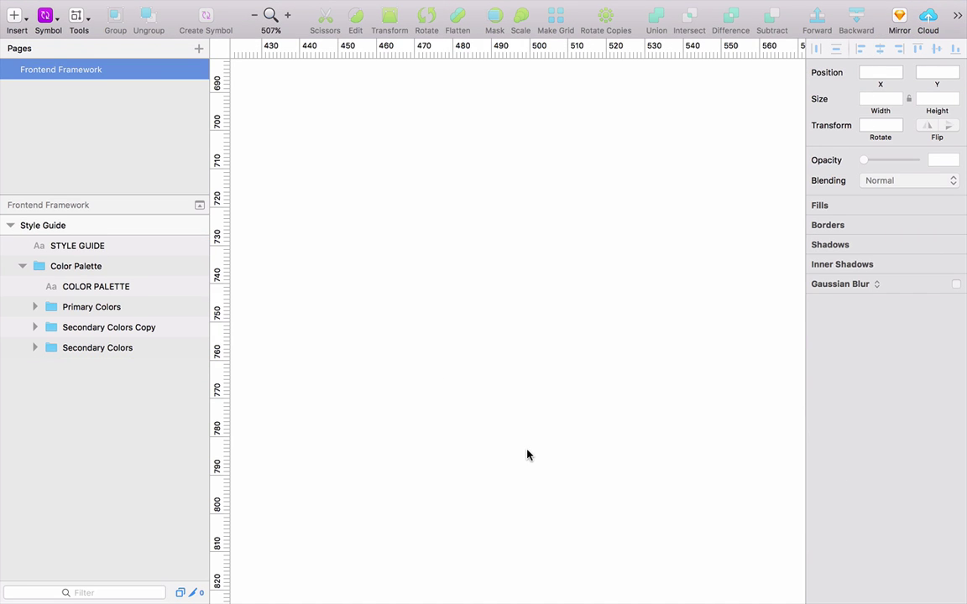
key(super+1)
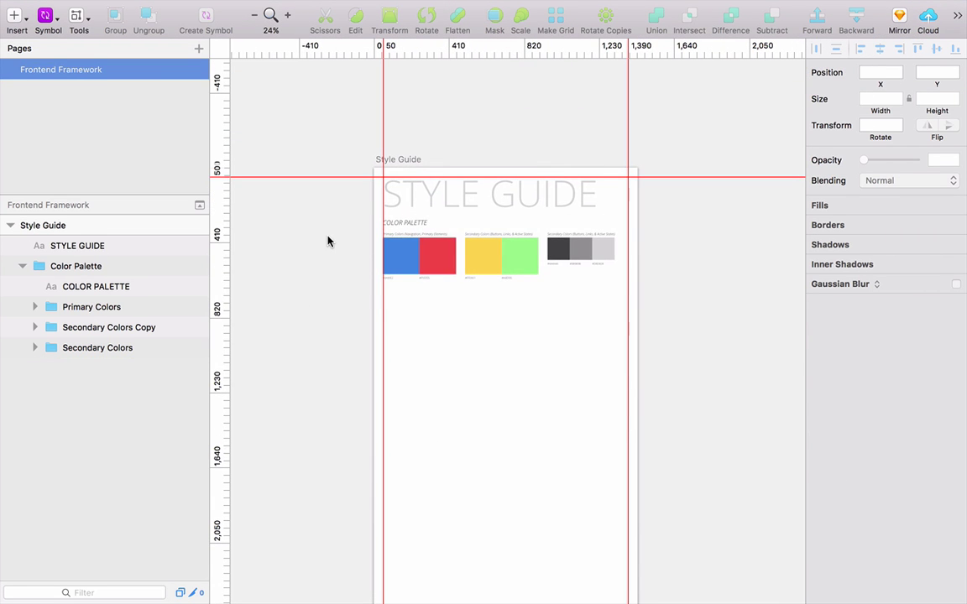
- Switch to Safari and search the web for "alternative lorem ipsum" in a new tab
key(super+Tab)
key(super+Tab)
key(super+t)
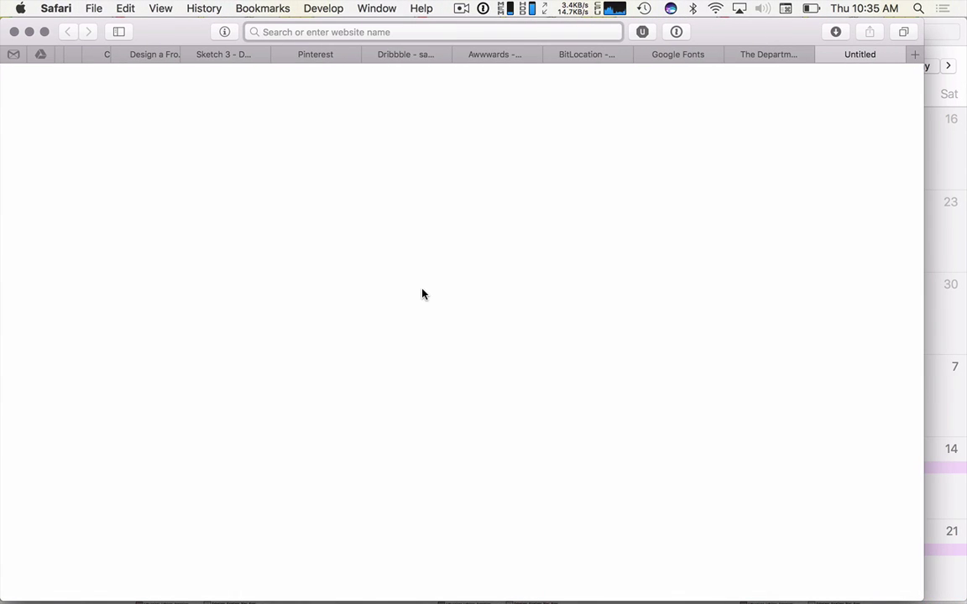
text(alternative)
text(lorem ipsum)
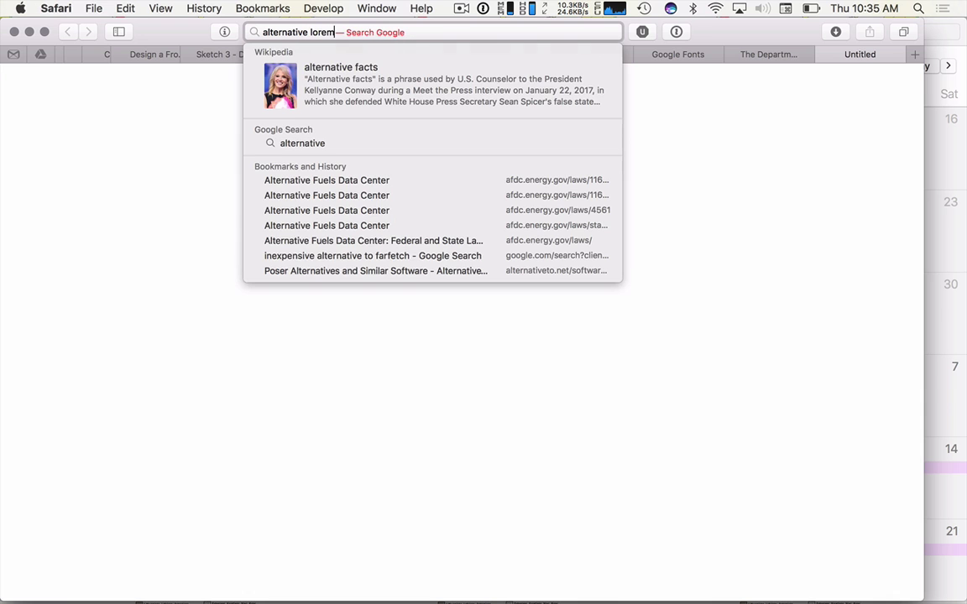
key(Return)
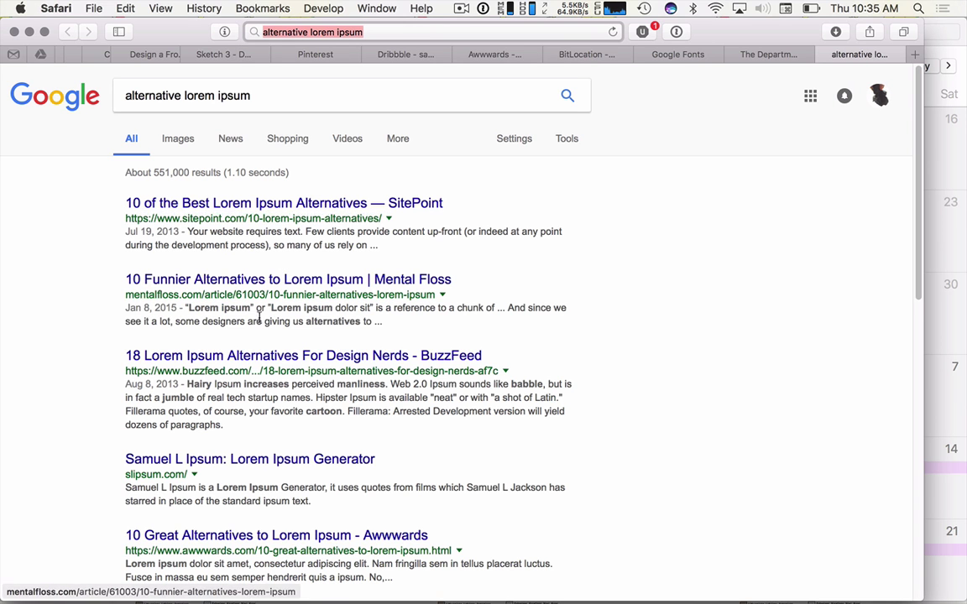
- Open BuzzFeed's 18 Lorem Ipsum Alternatives article and open its Web 2.0 Ipsum generator in a new tab
click(248, 356)
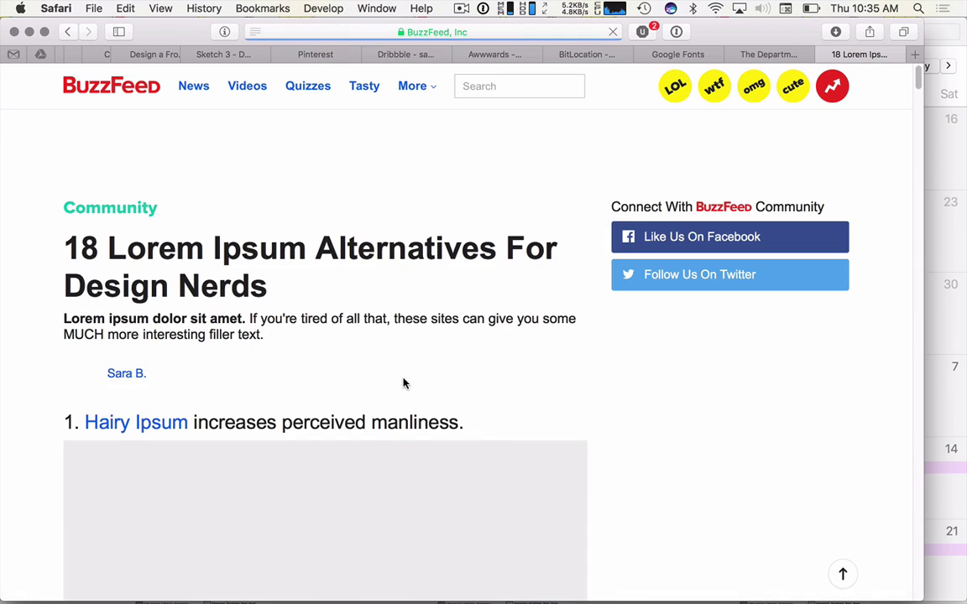
scroll(570, 468, down, 5)
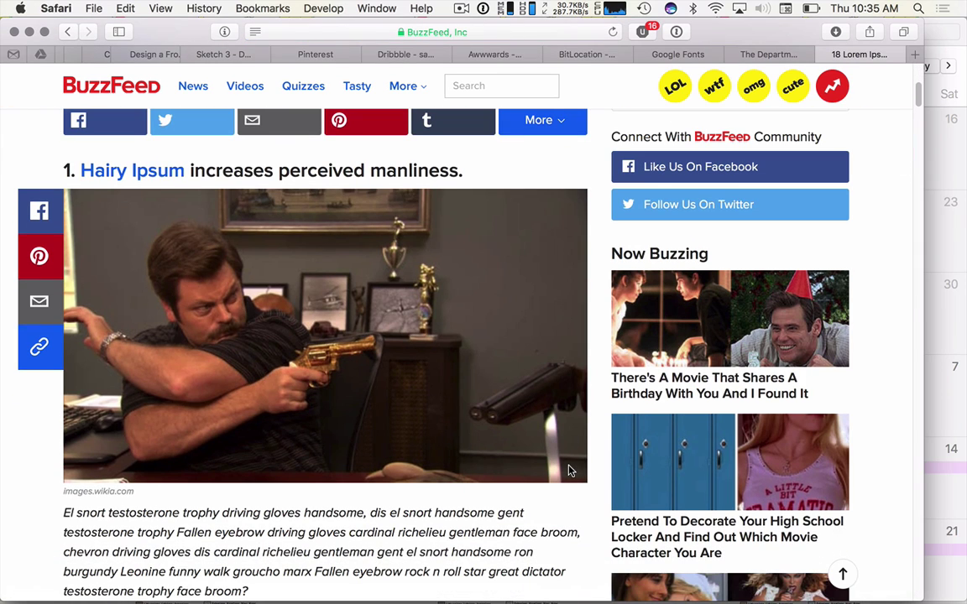
scroll(568, 470, down, 8)
scroll(568, 469, down, 3)
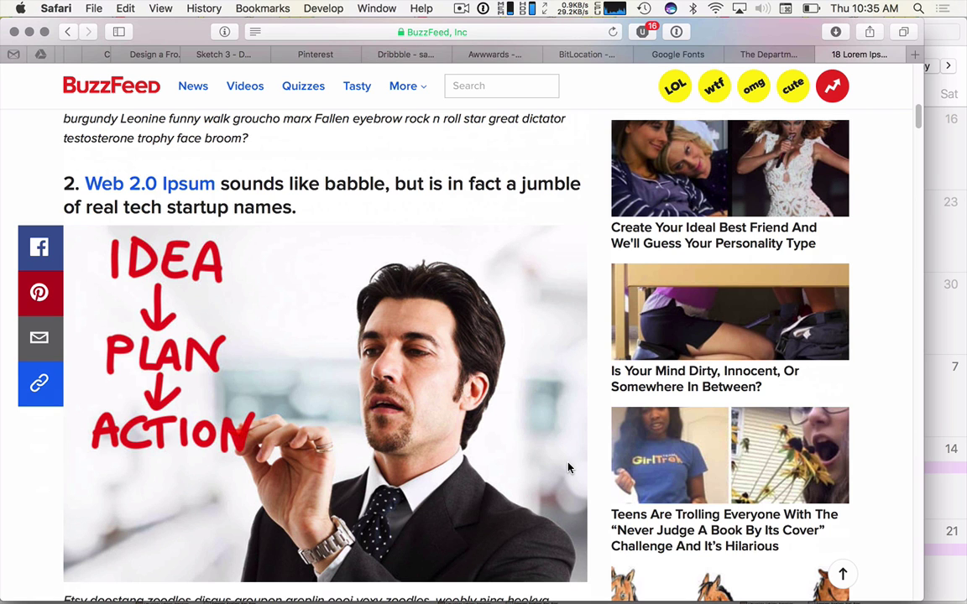
super+click(192, 186)
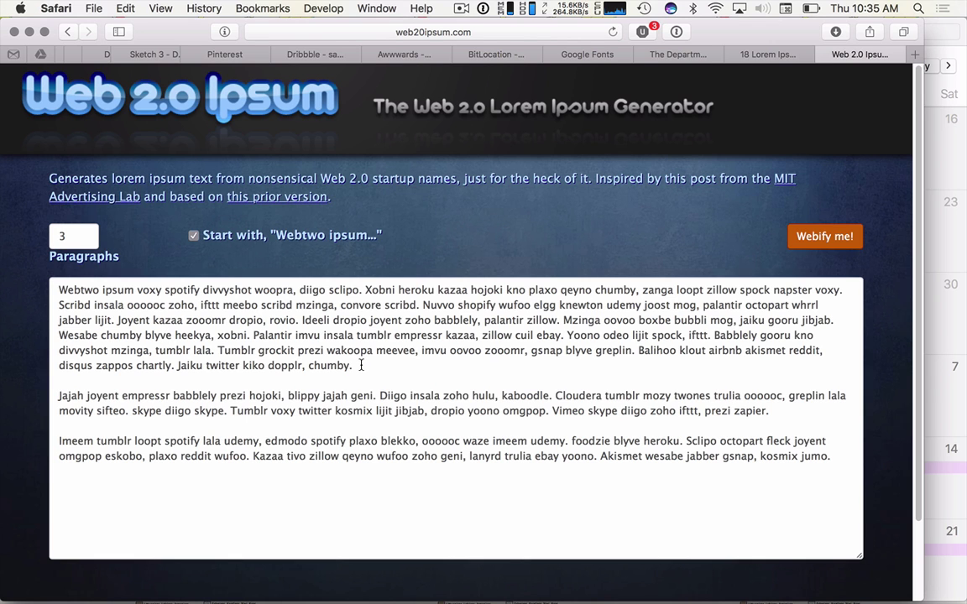
- Look over the generated Web 2.0 Ipsum paragraphs and close that generator's tab
scroll(360, 365, down, 3)
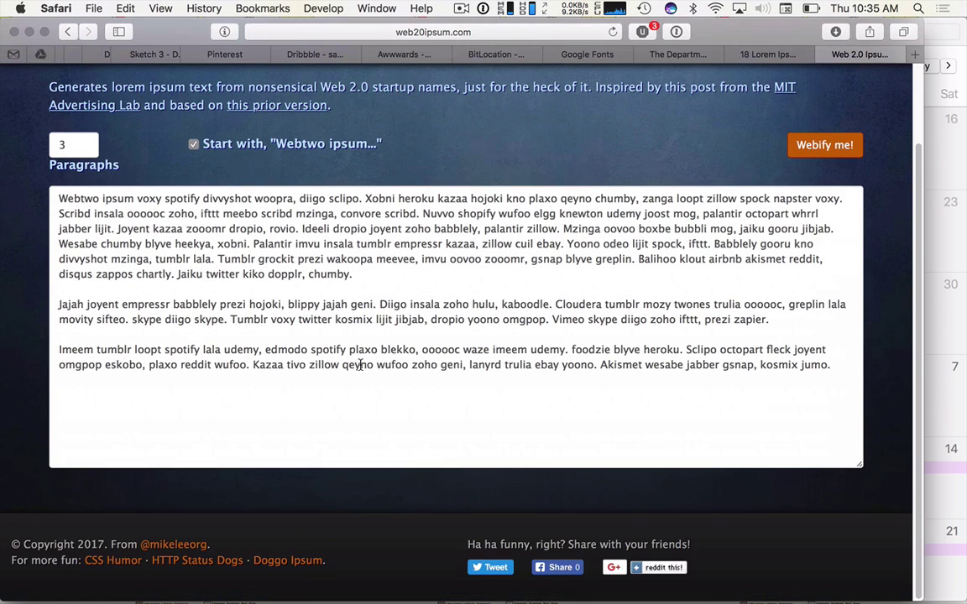
scroll(360, 365, up, 3)
key(super+w)
- Find the Futurama version of Fillerama in the BuzzFeed article and open it in a new tab
scroll(285, 318, down, 10)
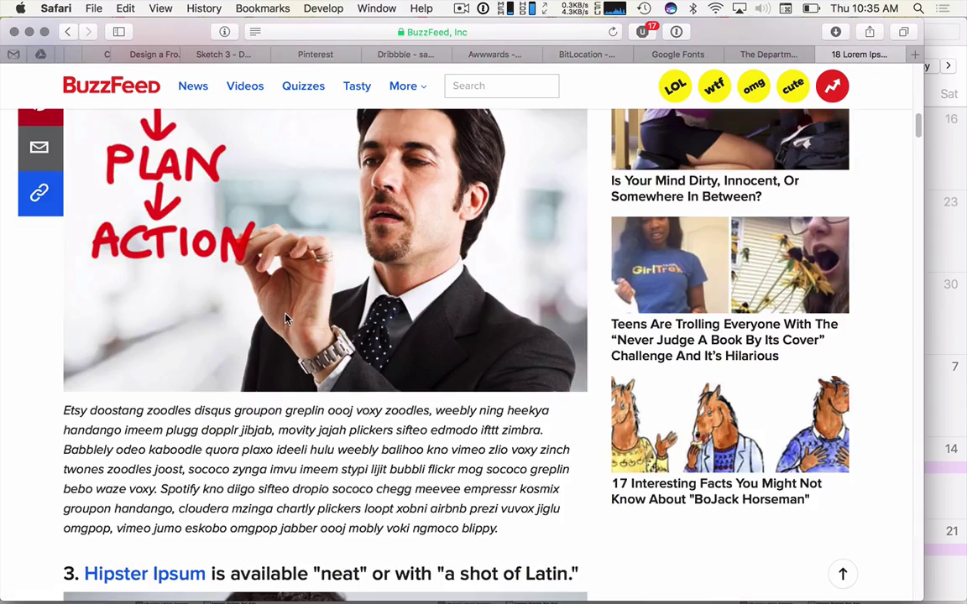
scroll(208, 253, down, 3)
scroll(208, 253, down, 5)
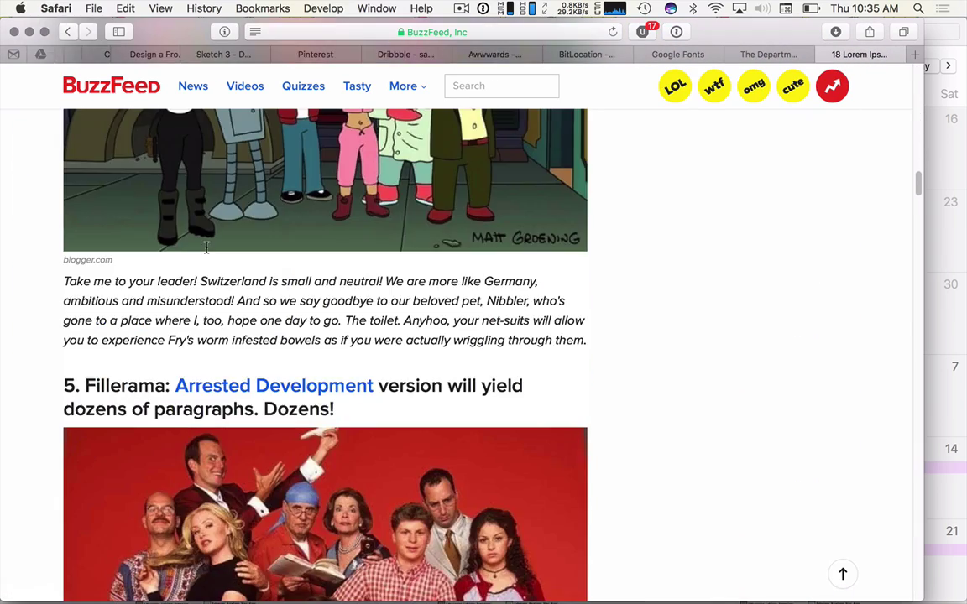
scroll(199, 243, up, 5)
super+click(168, 402)
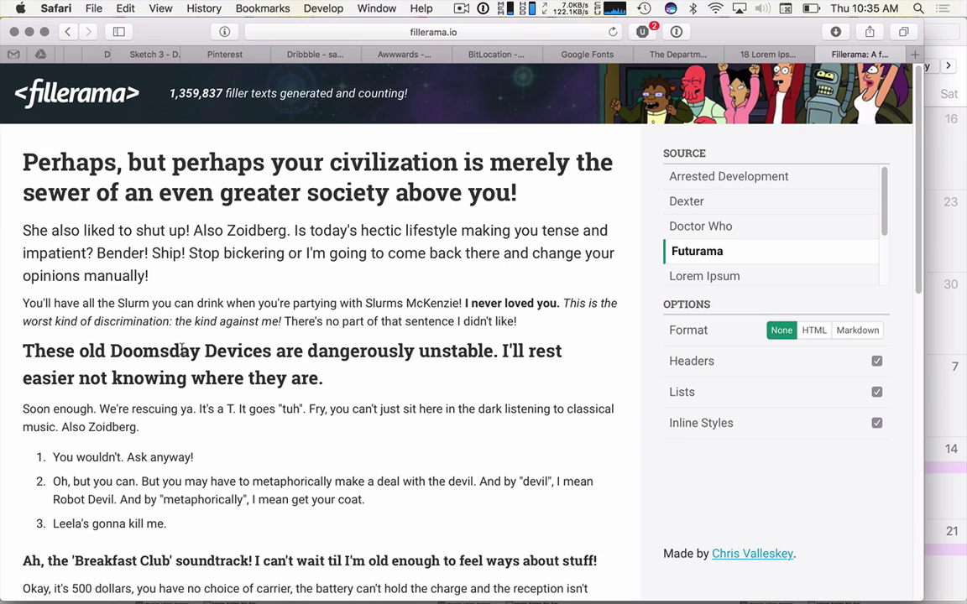
- Copy the three Fillerama paragraphs from "Why yes! Thanks for noticing" through "hiding it for so long" and switch to Sketch
scroll(71, 288, down, 10)
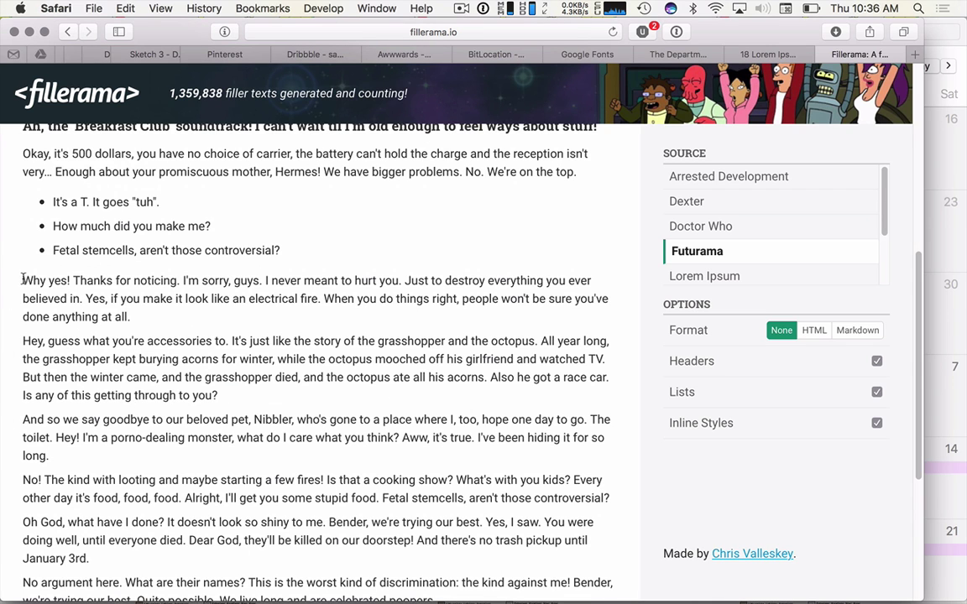
drag(23, 279, 92, 451)
key(super+Tab)
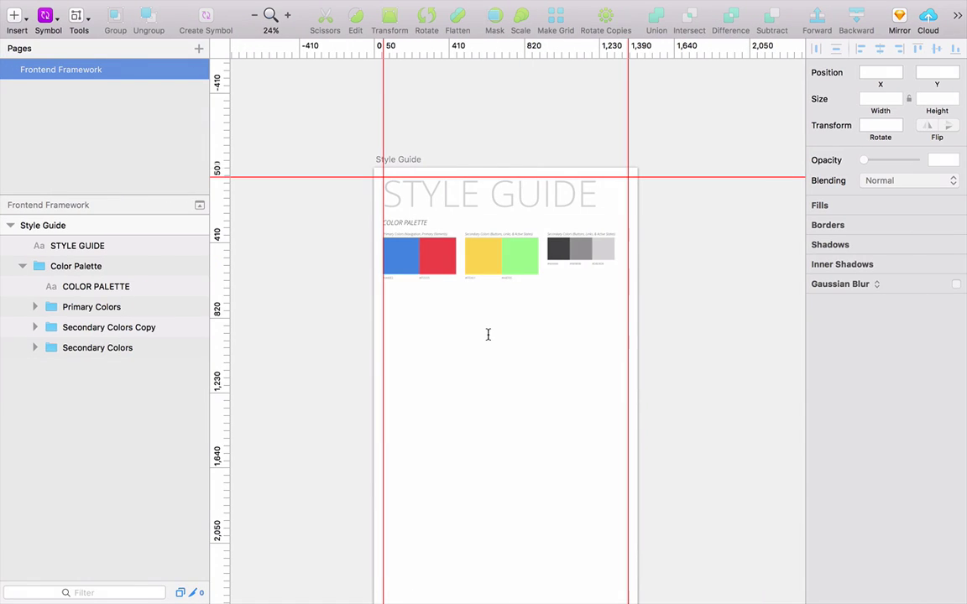
- Try pasting the copied paragraphs into an auto-width text layer below the color palette, and delete that layer
click(468, 330)
key(super+v)
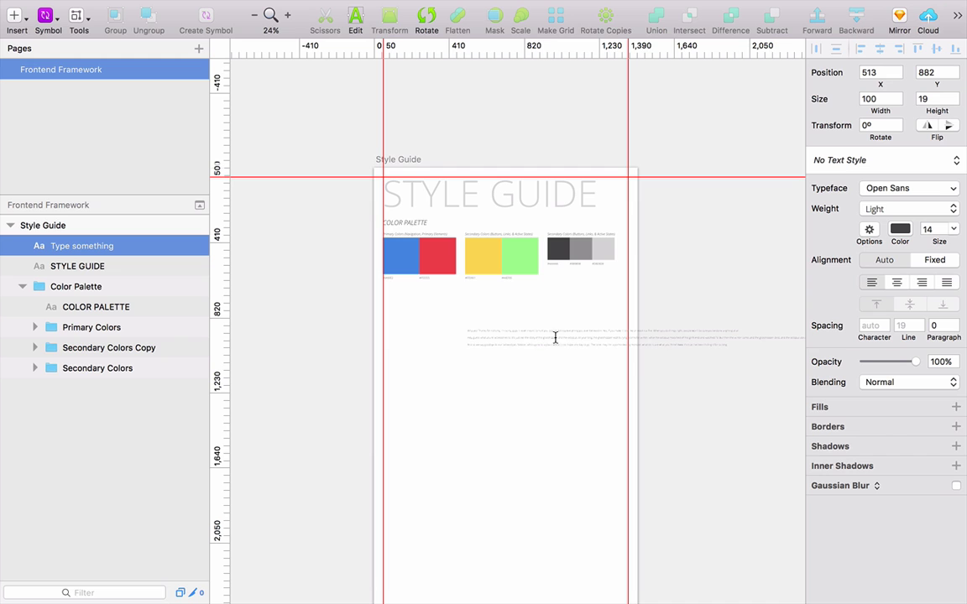
key(Escape)
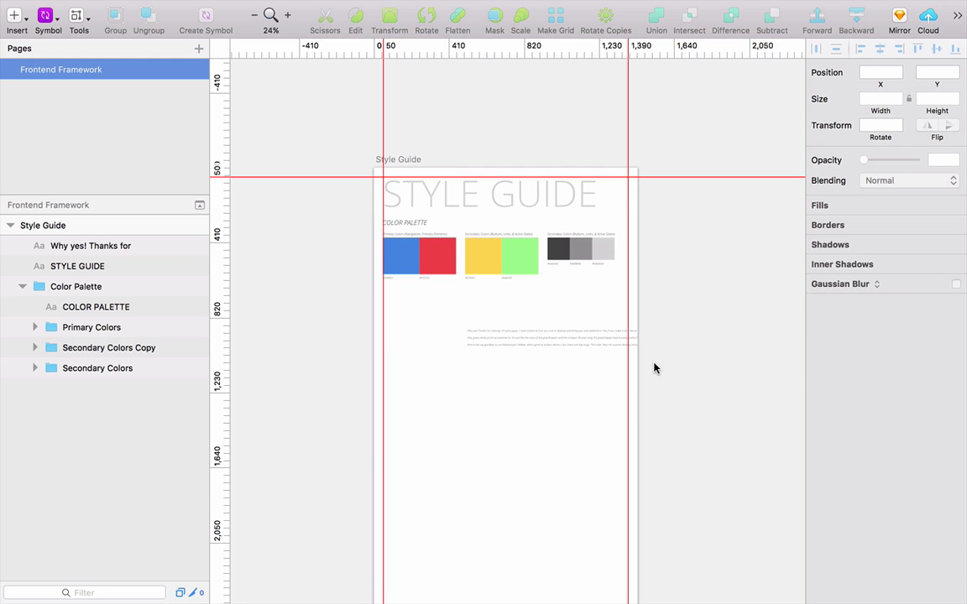
scroll(654, 367, right, 5)
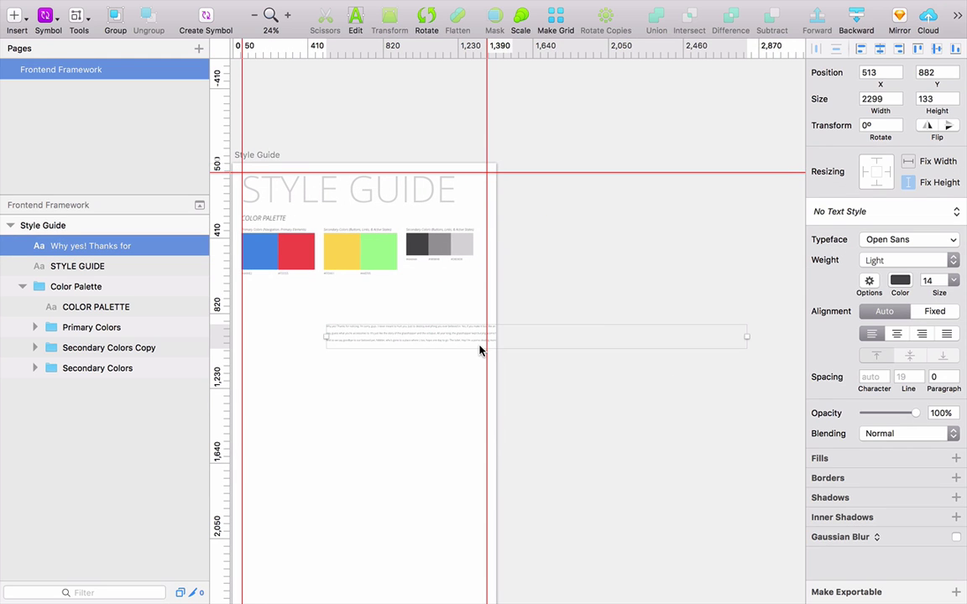
key(BackSpace)
- Create a fixed-width text box about 578 px wide below the color palette and paste the copied paragraphs into it
key(r)
drag(358, 297, 464, 371)
key(ctrl+v)
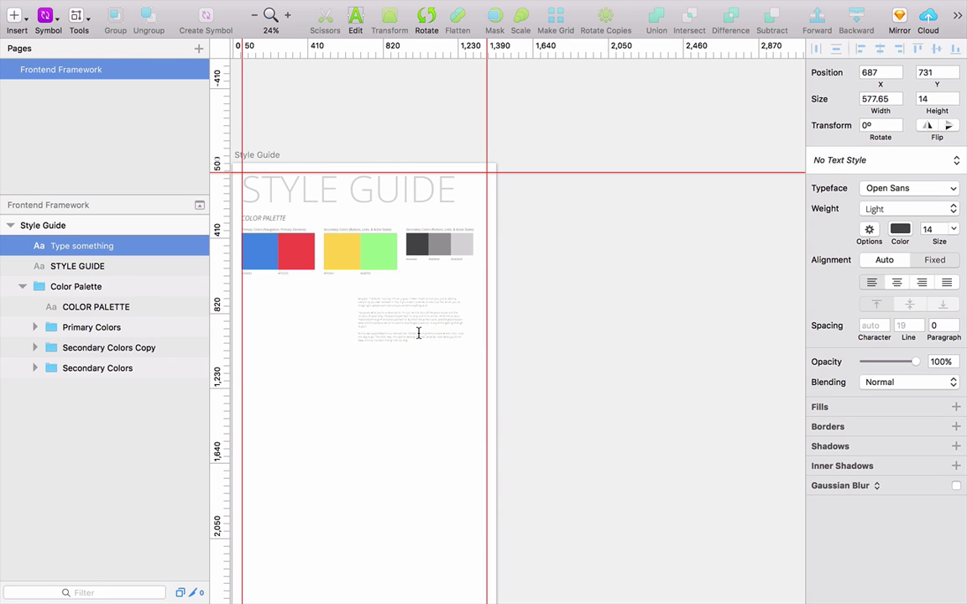
key(Escape)
- Set the weight of the pasted Open Sans paragraph text to Regular
key(super+2)
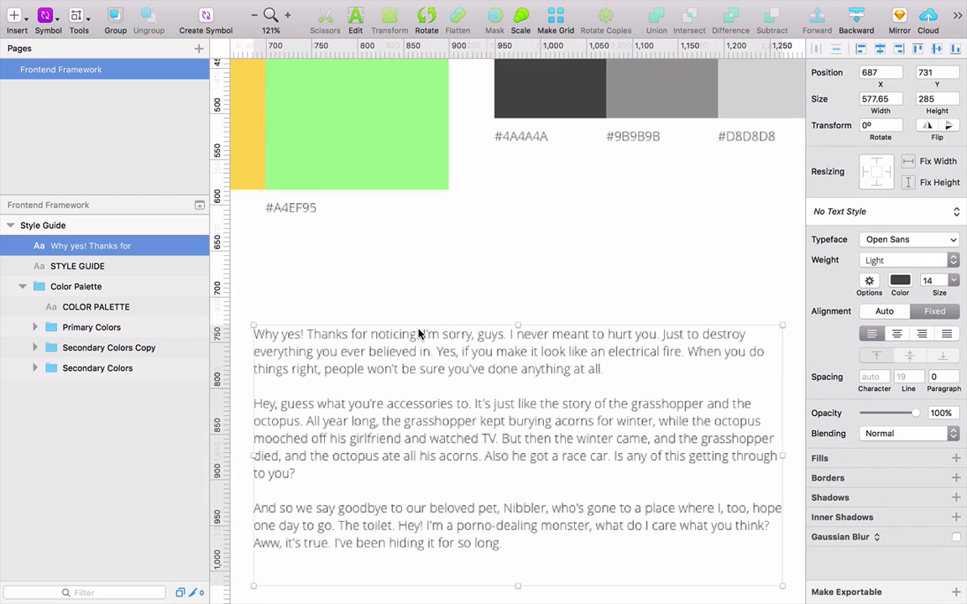
drag(533, 268, 534, 160)
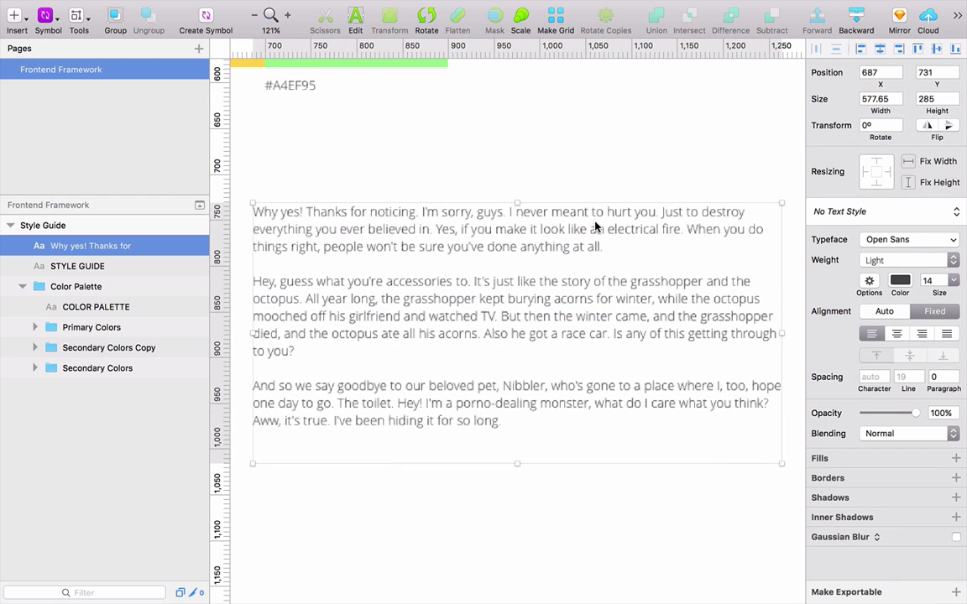
click(889, 260)
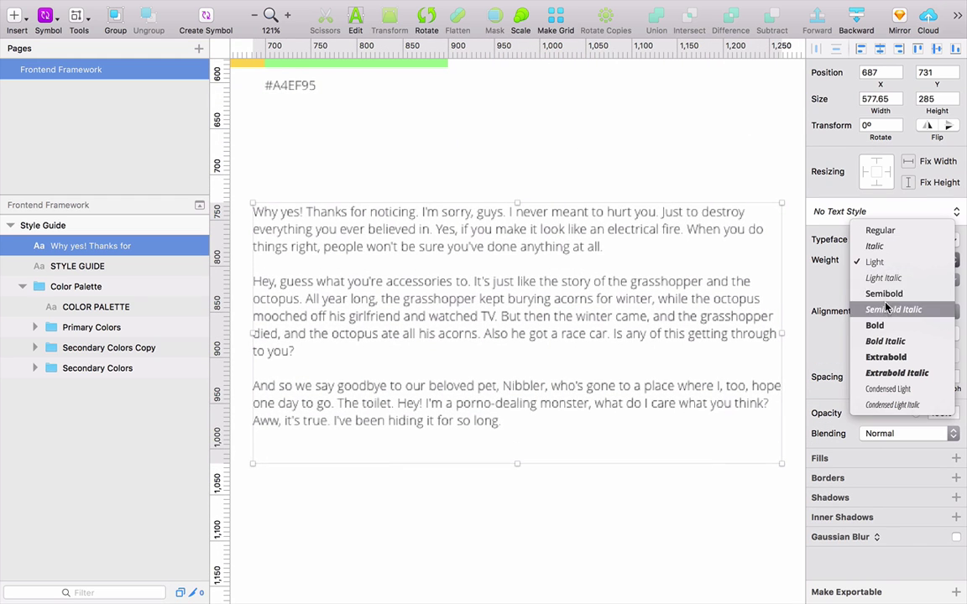
click(879, 230)
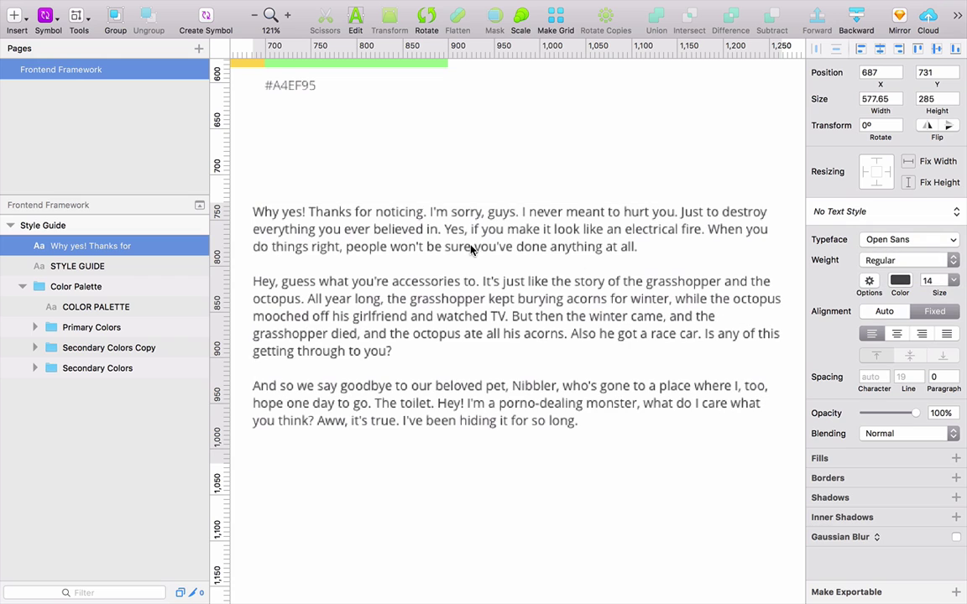
click(476, 227)
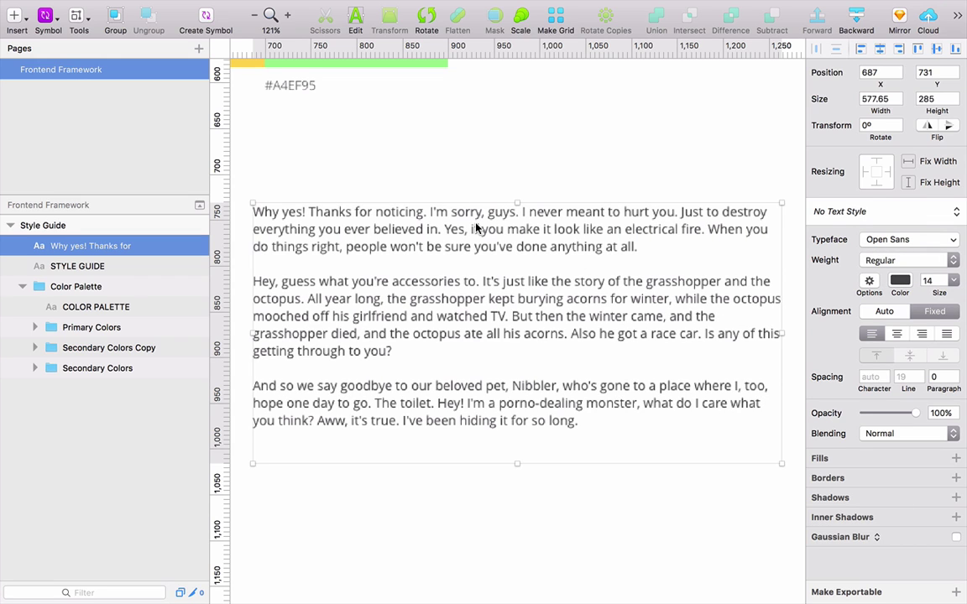